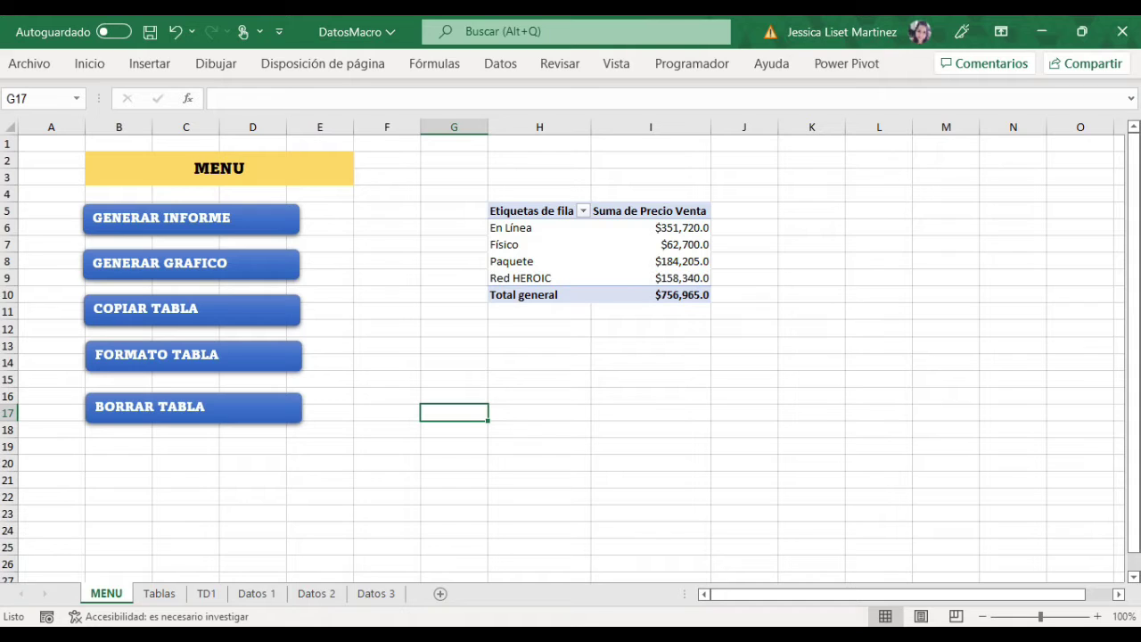
- Switch to the Google Meet call, admit the waiting participant, and return to the Excel workbook
click(383, 570)
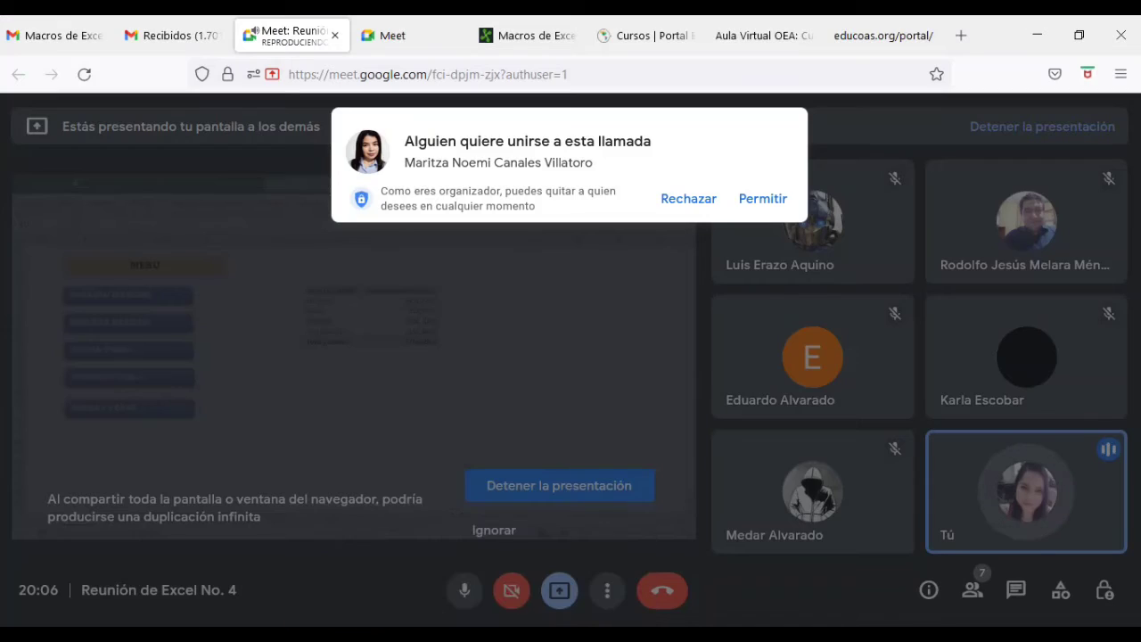
click(763, 198)
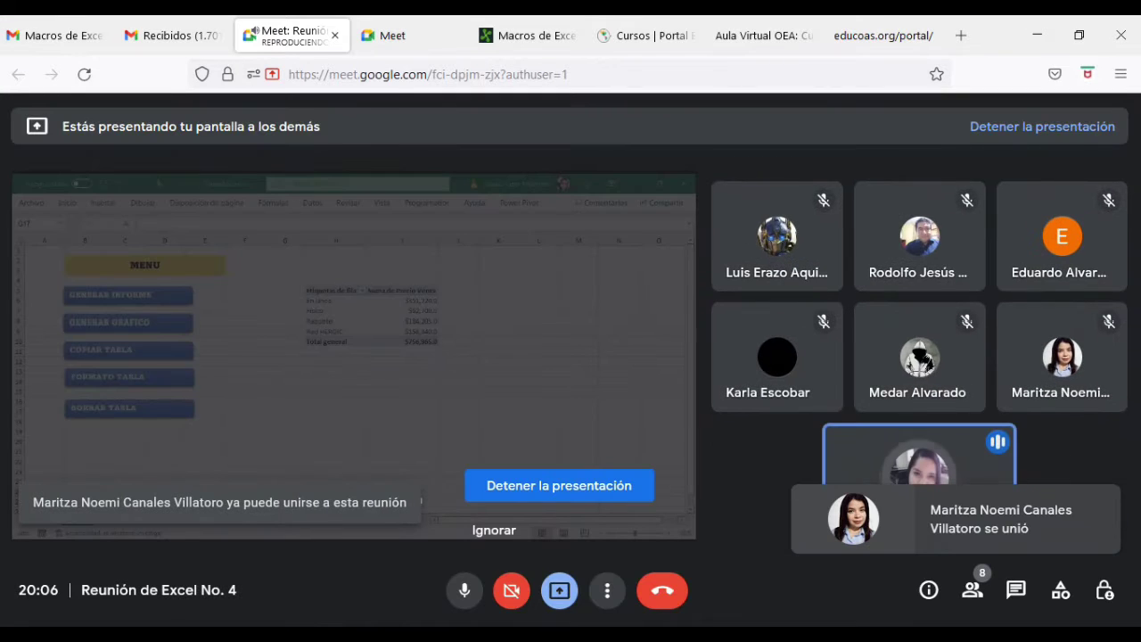
key(alt+Tab)
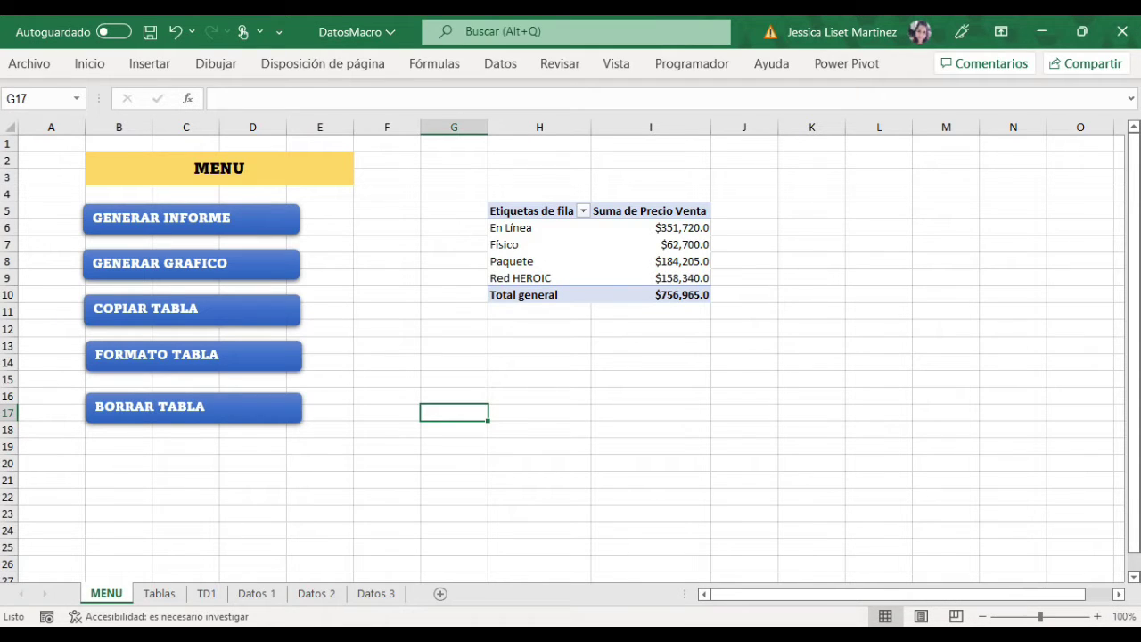
- Delete columns H and I containing the pivot table from the MENU sheet and select cell H5
click(387, 396)
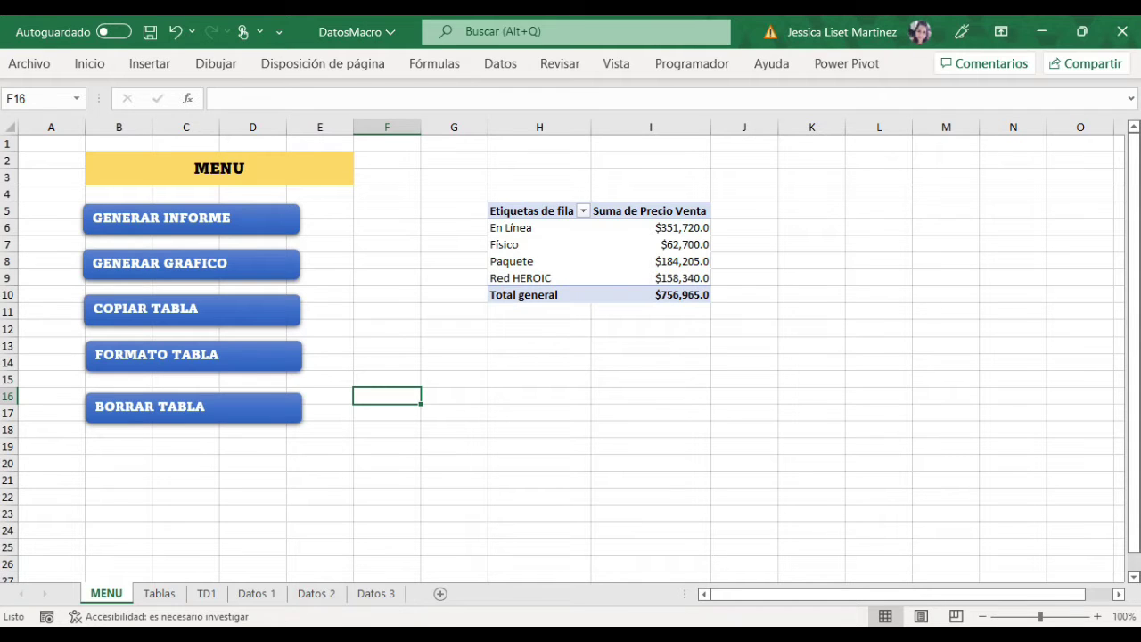
drag(539, 126, 673, 127)
right_click(673, 127)
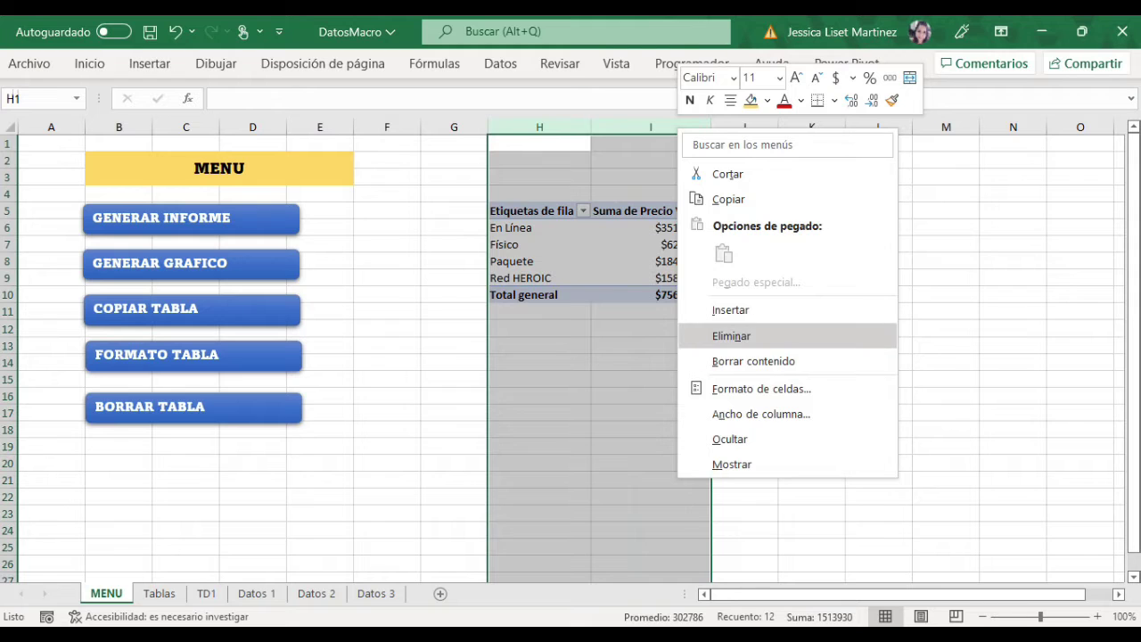
click(730, 335)
drag(588, 294, 588, 328)
click(588, 294)
drag(453, 192, 453, 209)
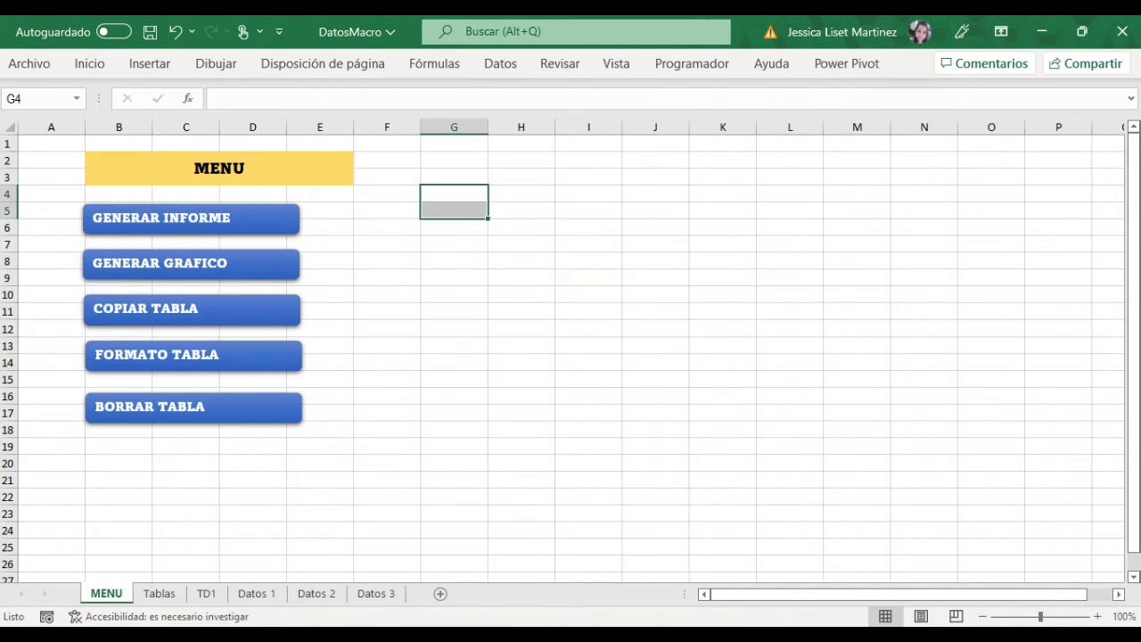
click(520, 210)
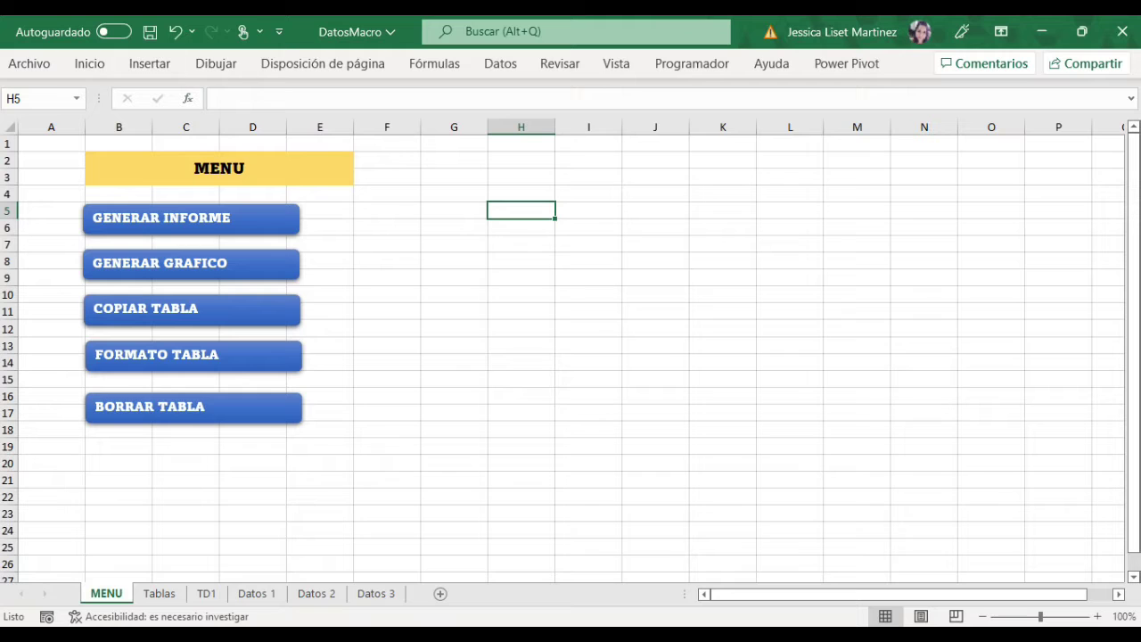
- Examine the shapes gallery and the form and ActiveX controls available for making buttons
click(150, 64)
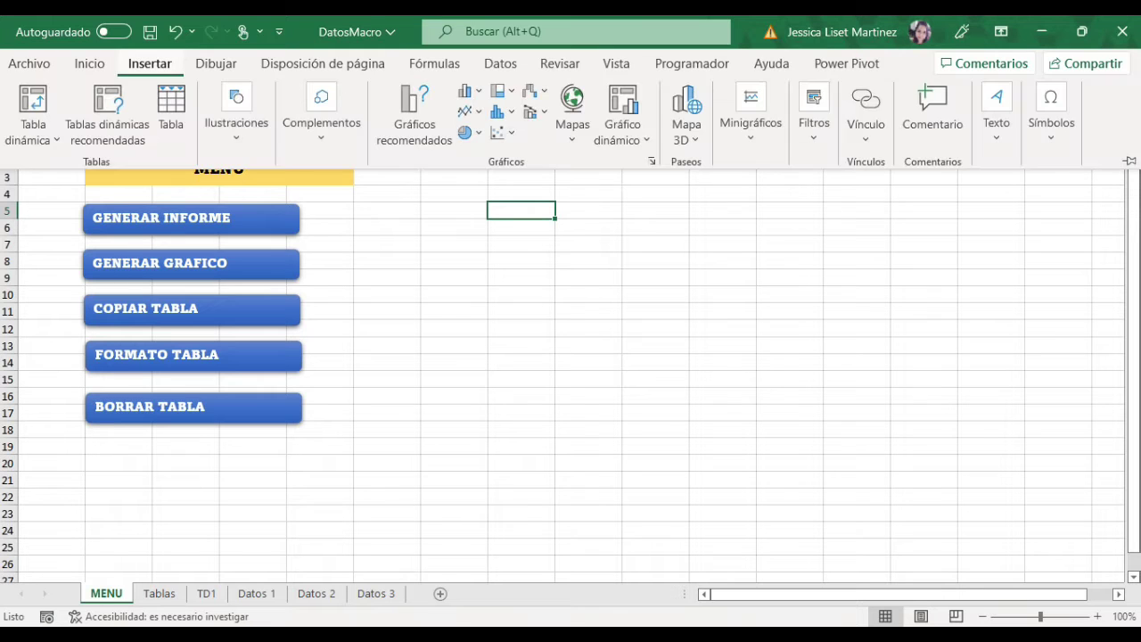
click(236, 111)
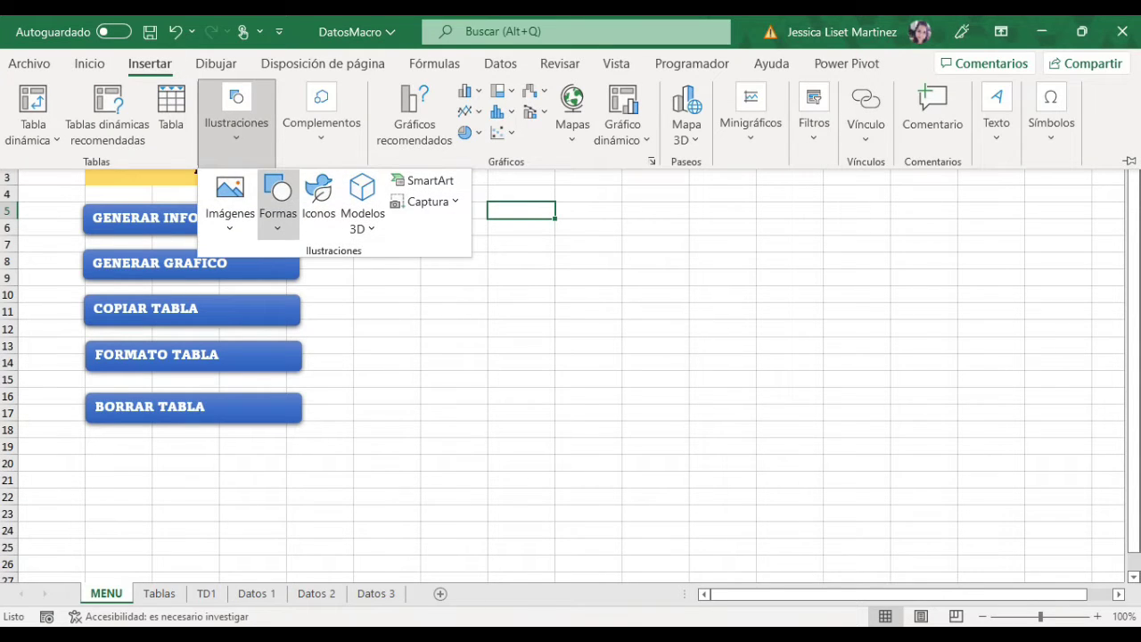
click(277, 201)
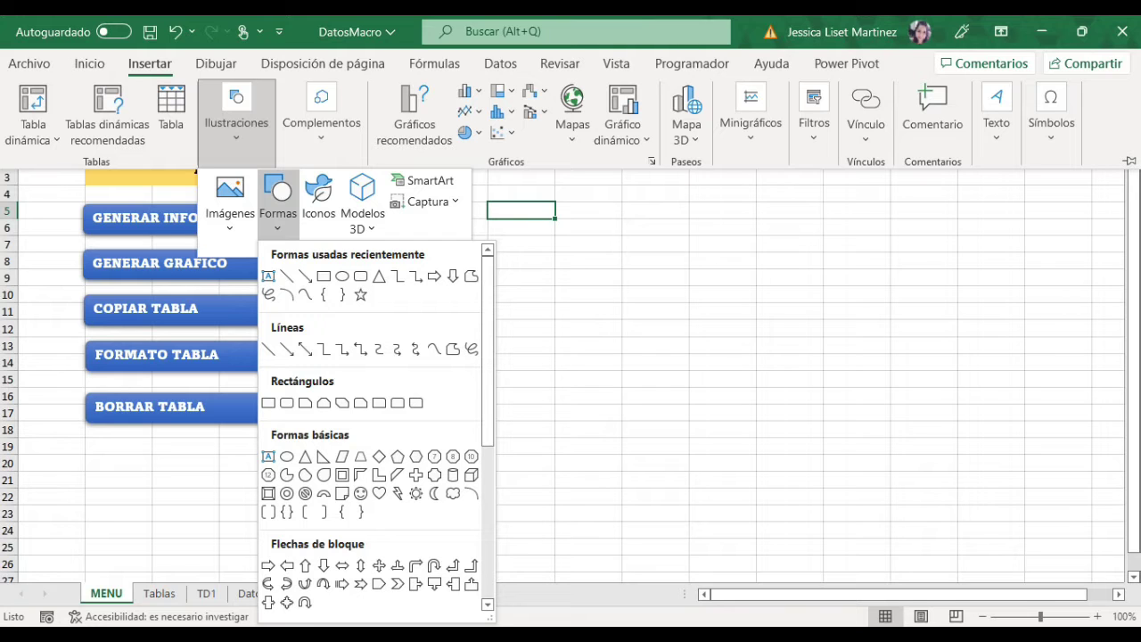
click(691, 63)
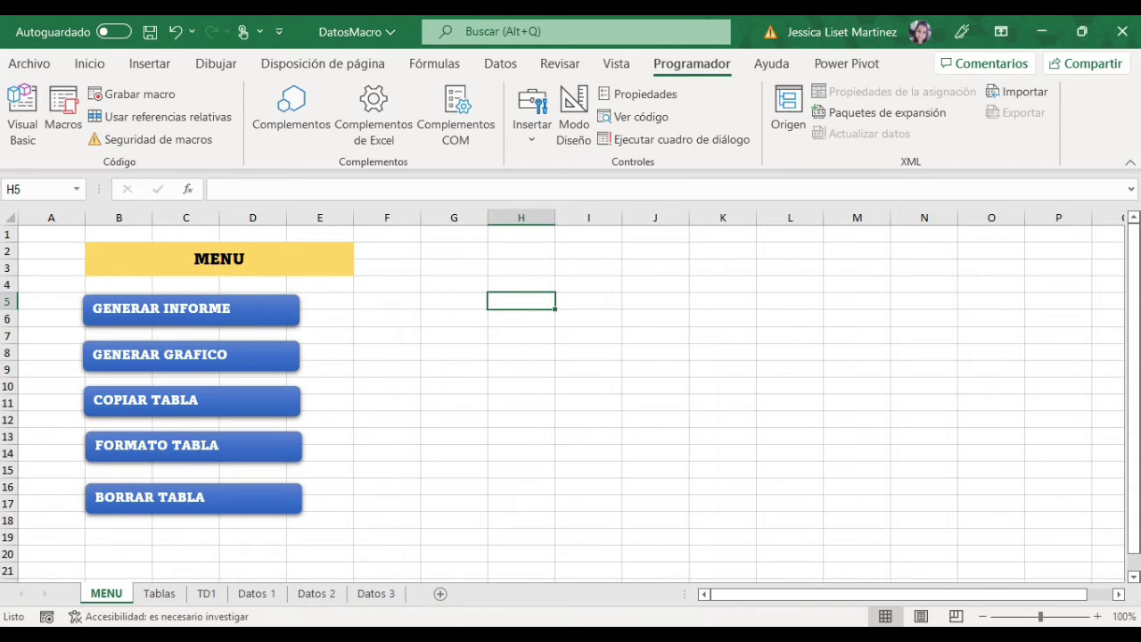
click(532, 115)
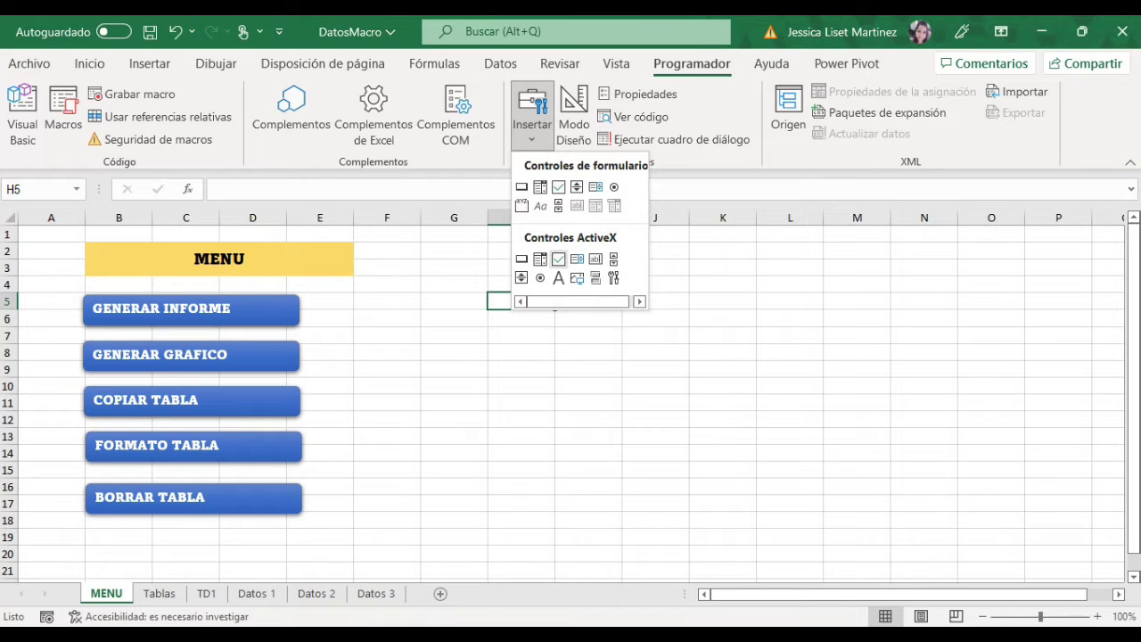
key(Escape)
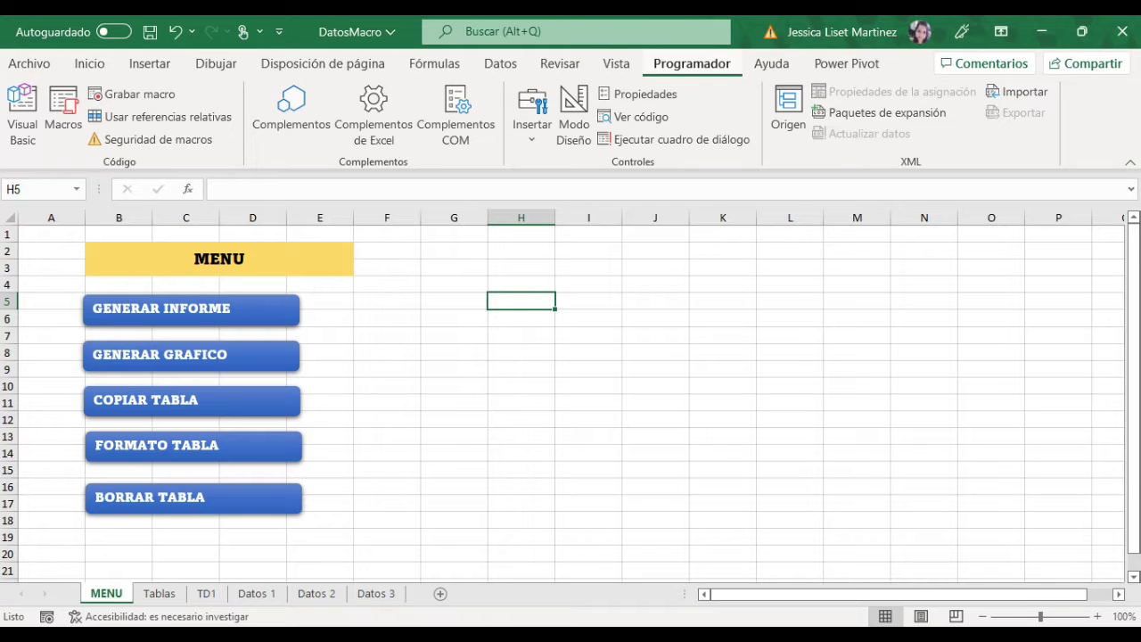
- Open the Excel Options dialog
click(29, 63)
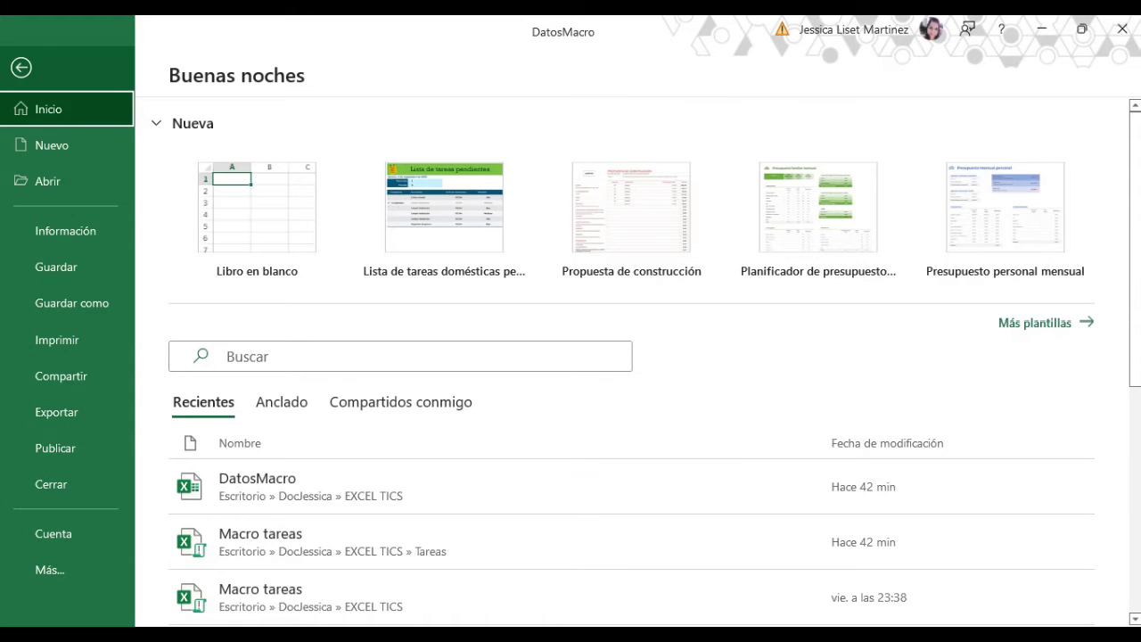
key(Escape)
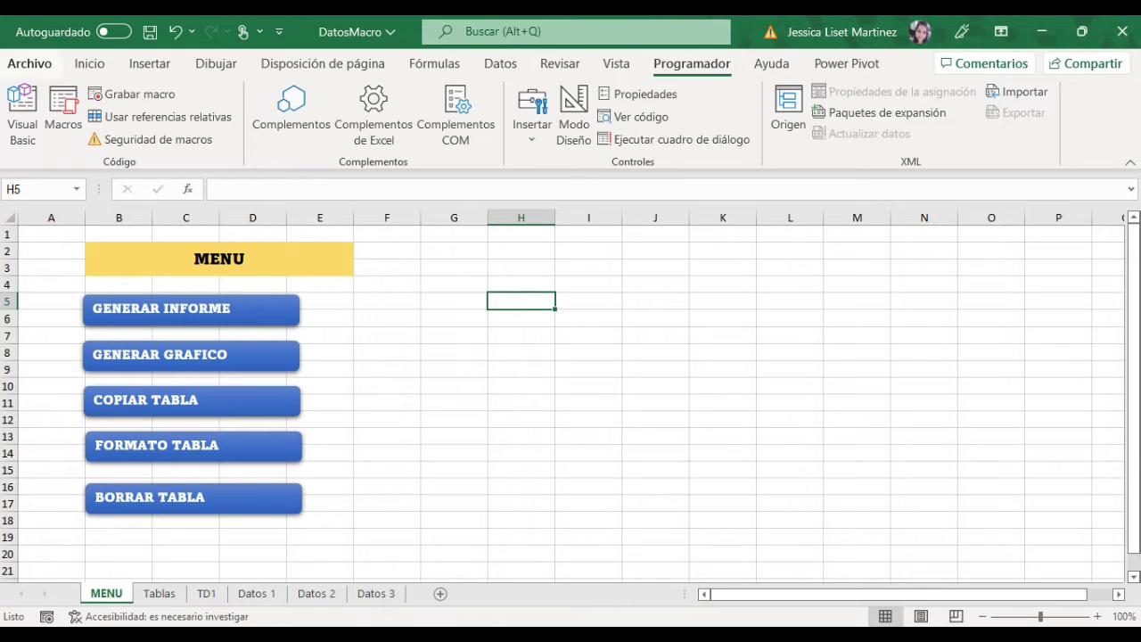
click(29, 63)
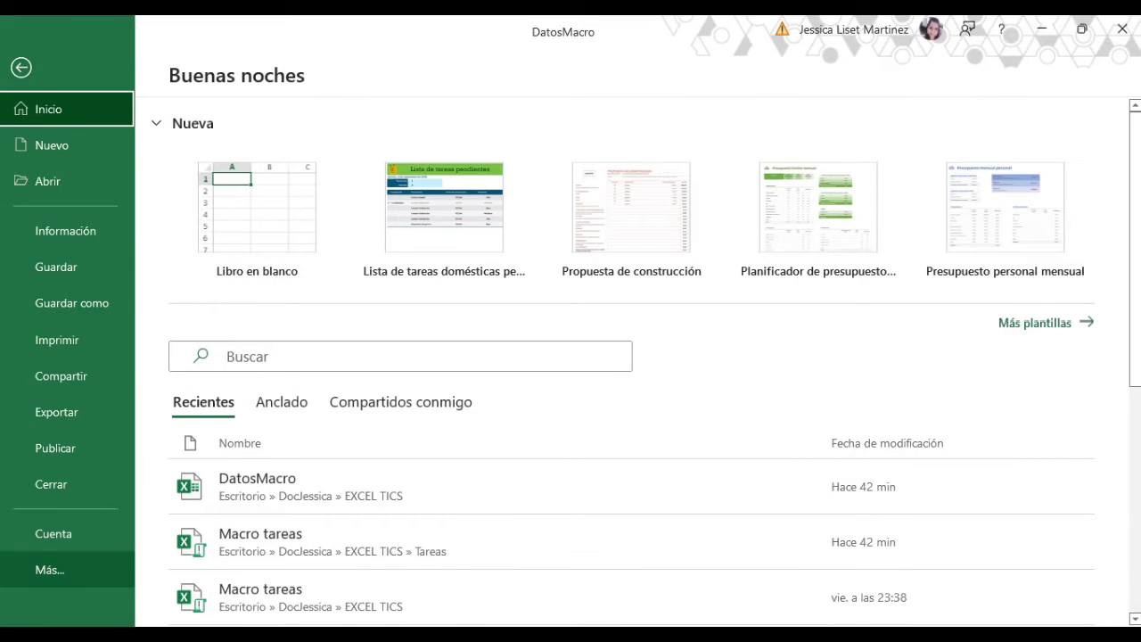
click(50, 569)
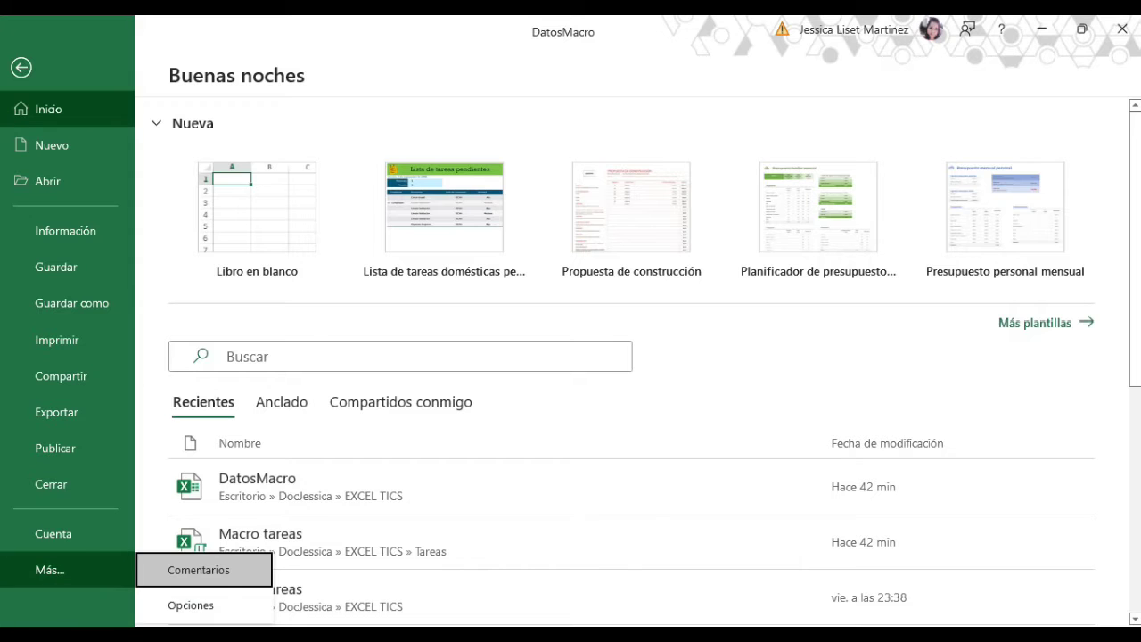
click(191, 605)
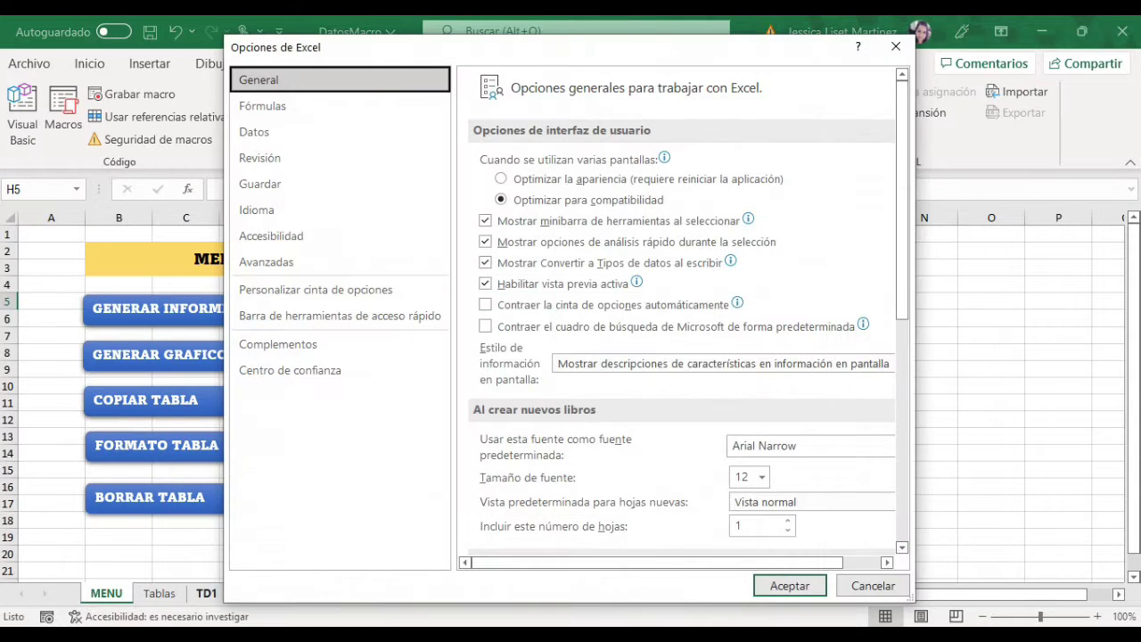
- Switch to the Google Meet call, admit the two waiting participants, and return to the Excel options
click(419, 557)
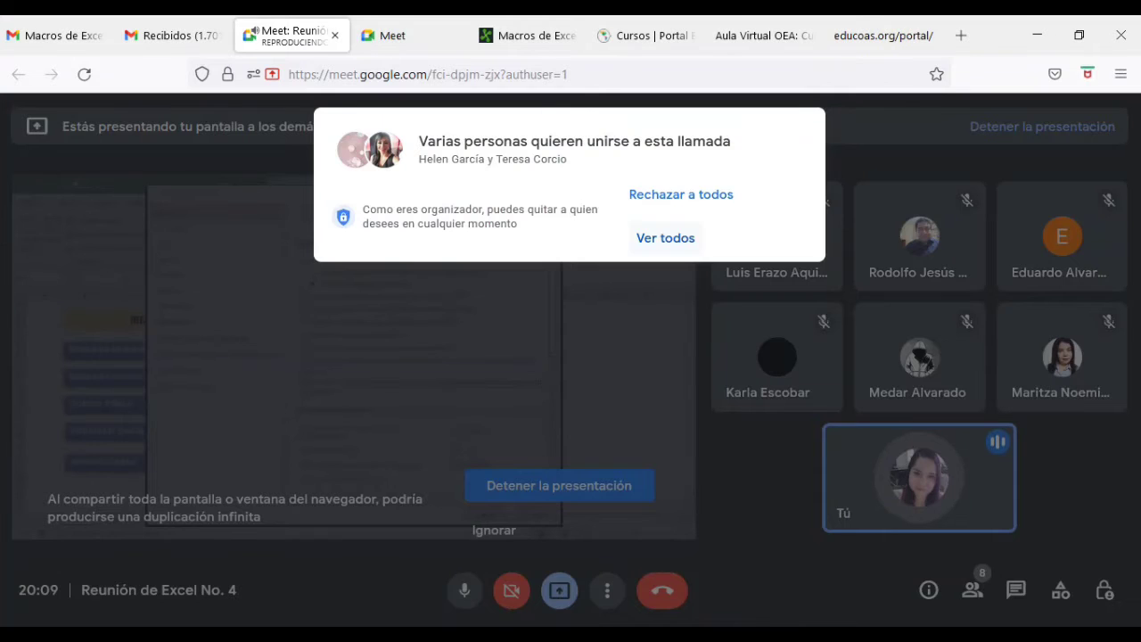
click(663, 235)
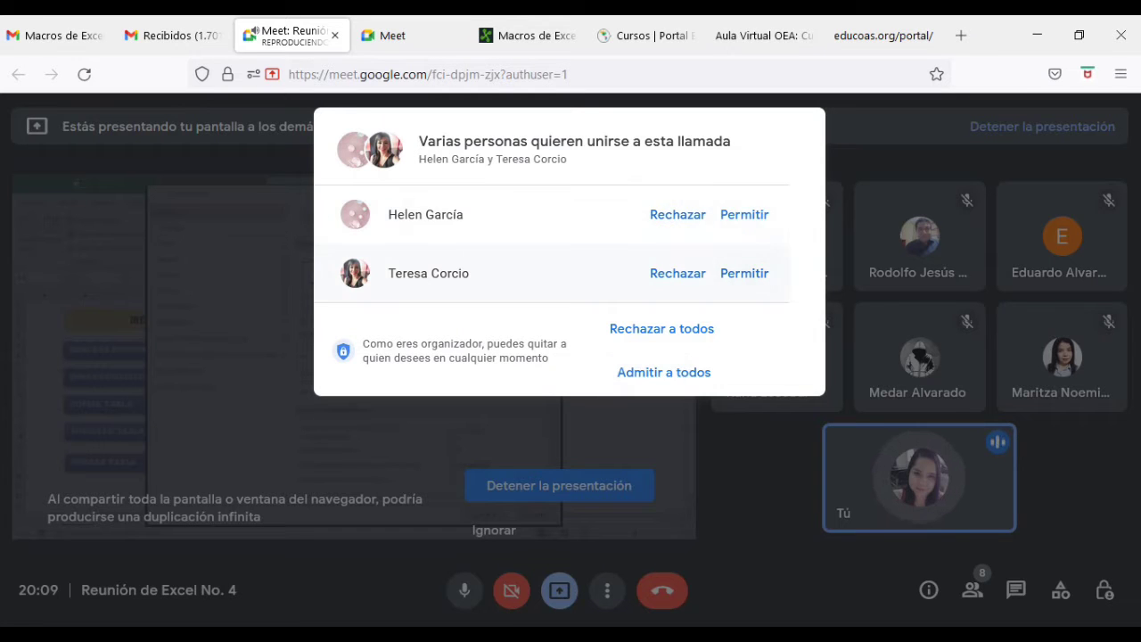
click(744, 213)
click(761, 196)
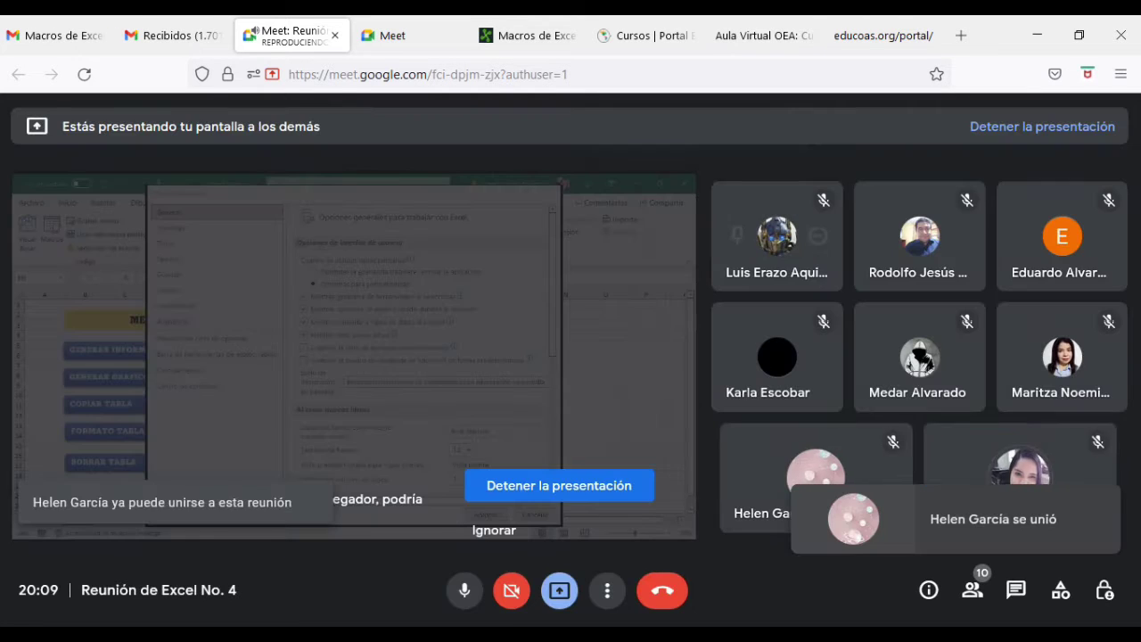
key(alt+Tab)
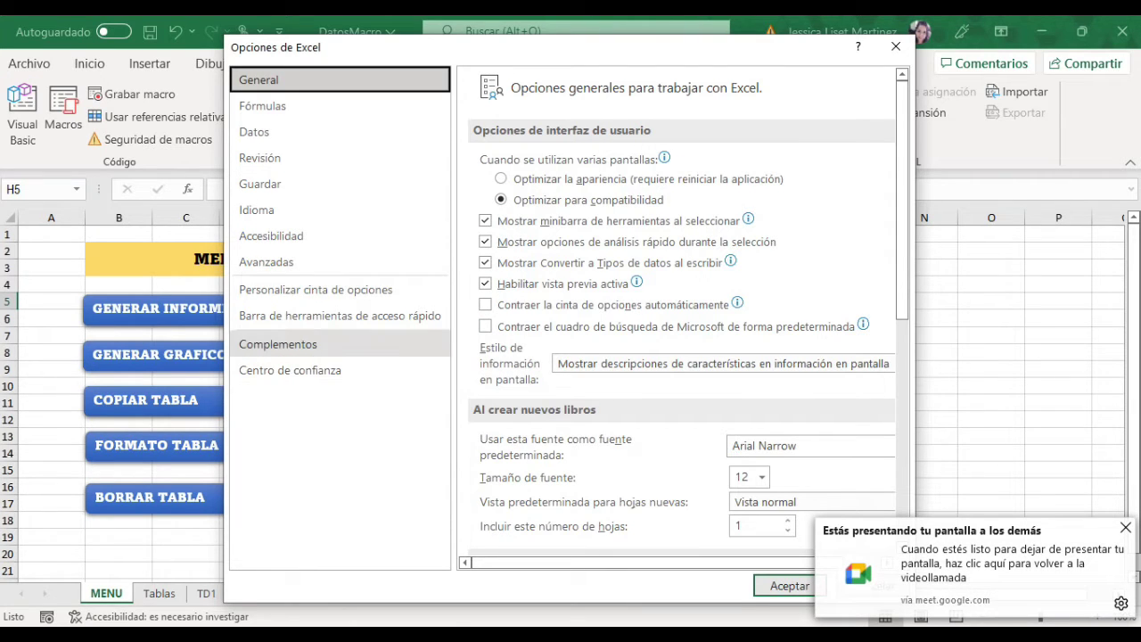
- Enable the Programador main tab in the ribbon customization settings, enlarging the dialog to show the full list, and accept the options
click(315, 289)
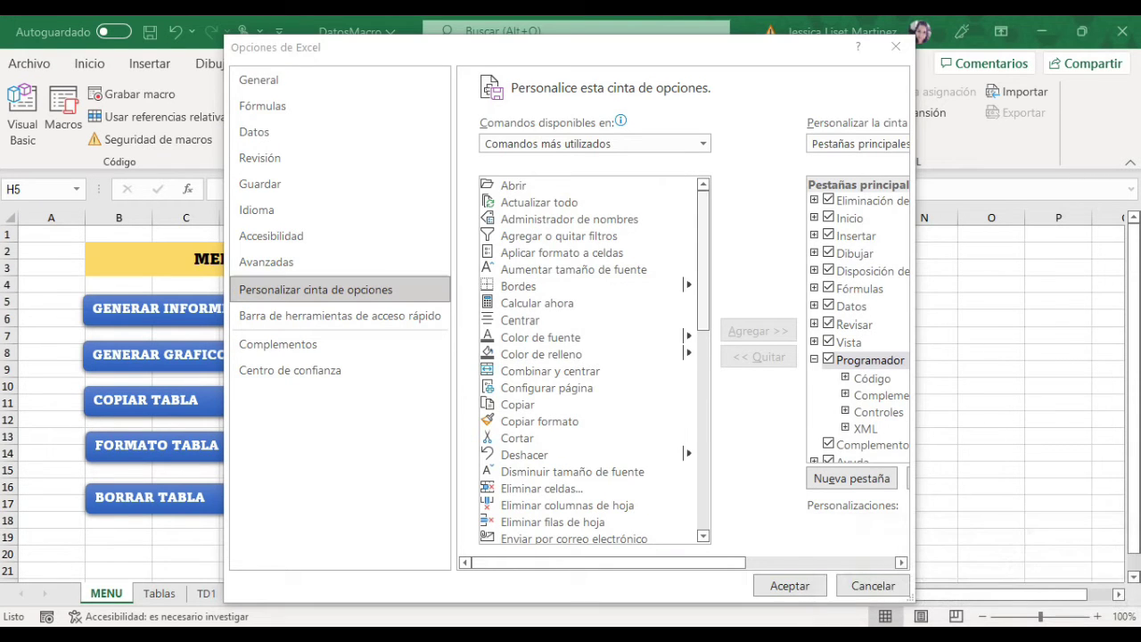
drag(357, 46, 156, 42)
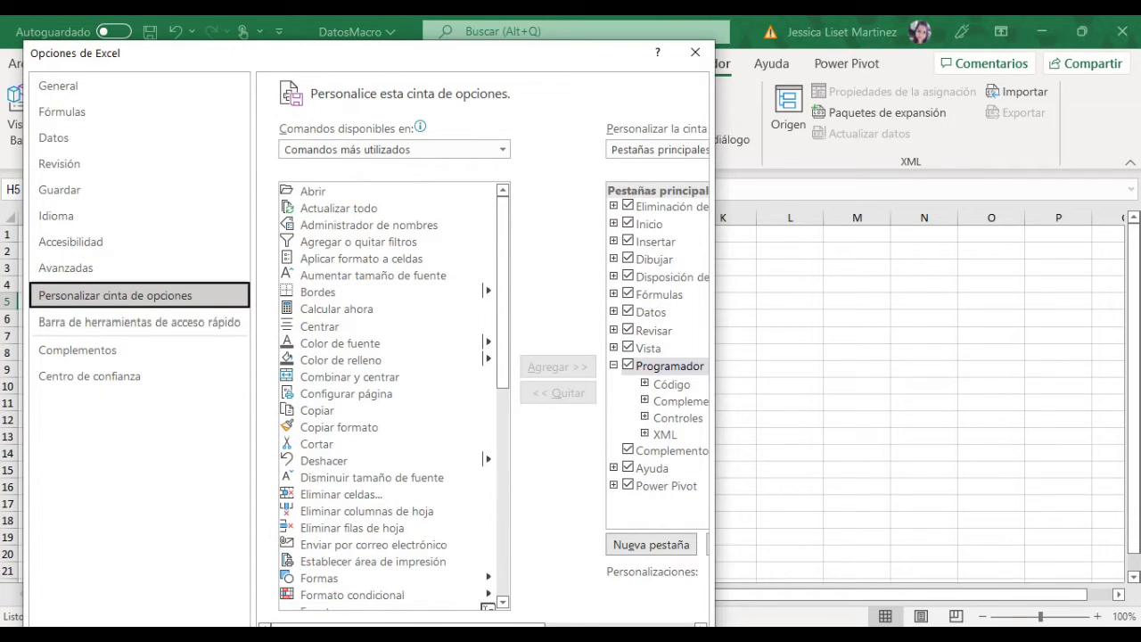
drag(713, 339, 1014, 338)
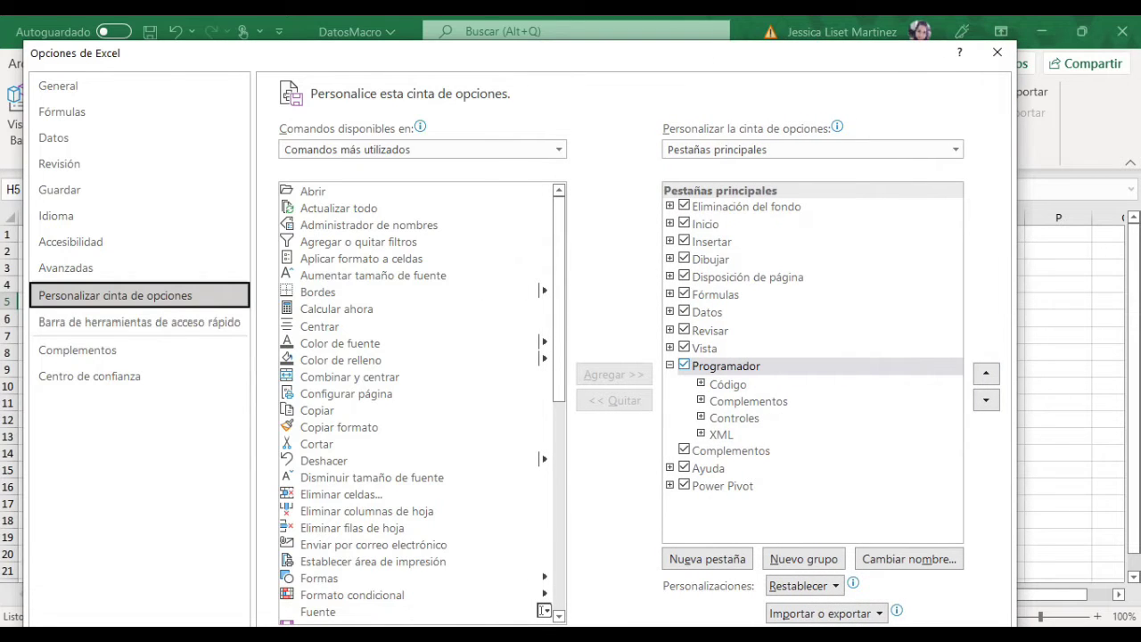
click(683, 365)
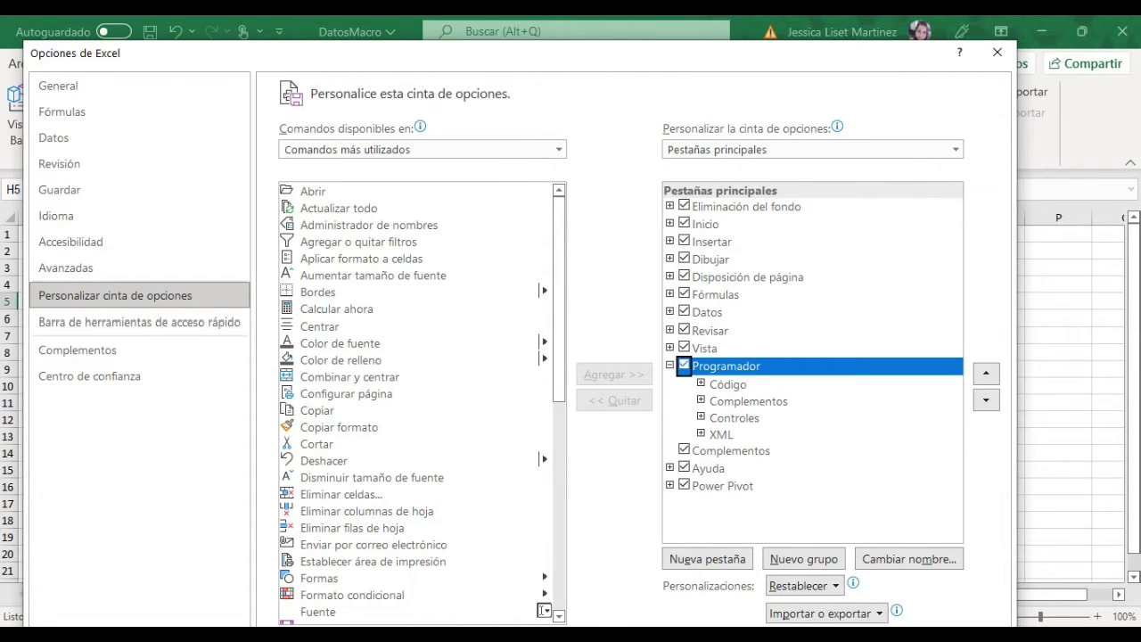
click(684, 365)
drag(846, 52, 773, 18)
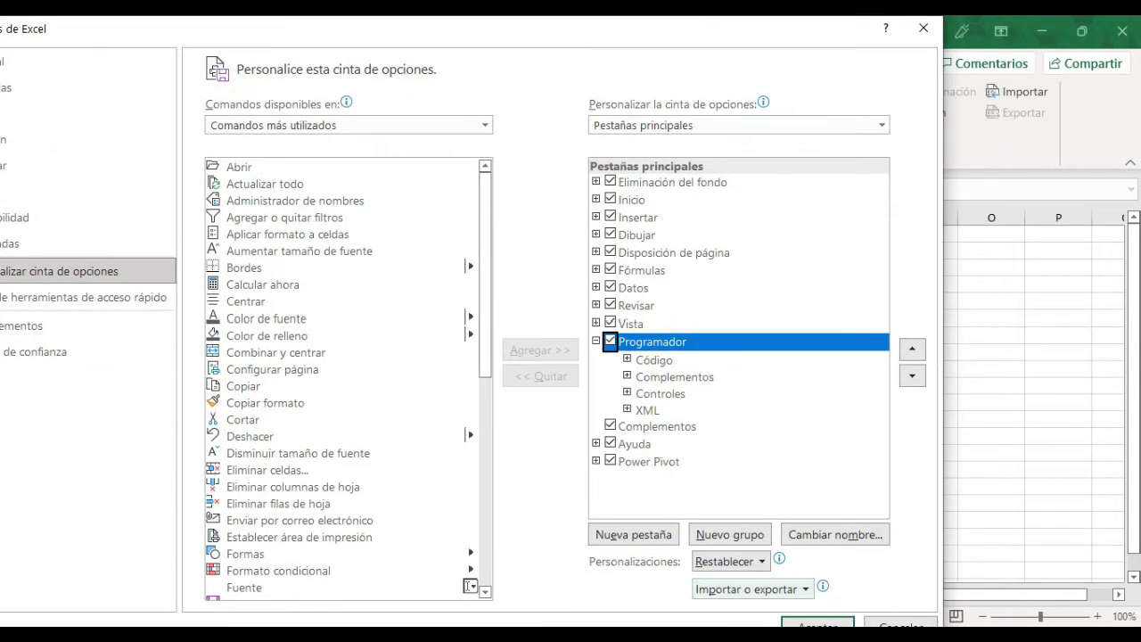
click(817, 623)
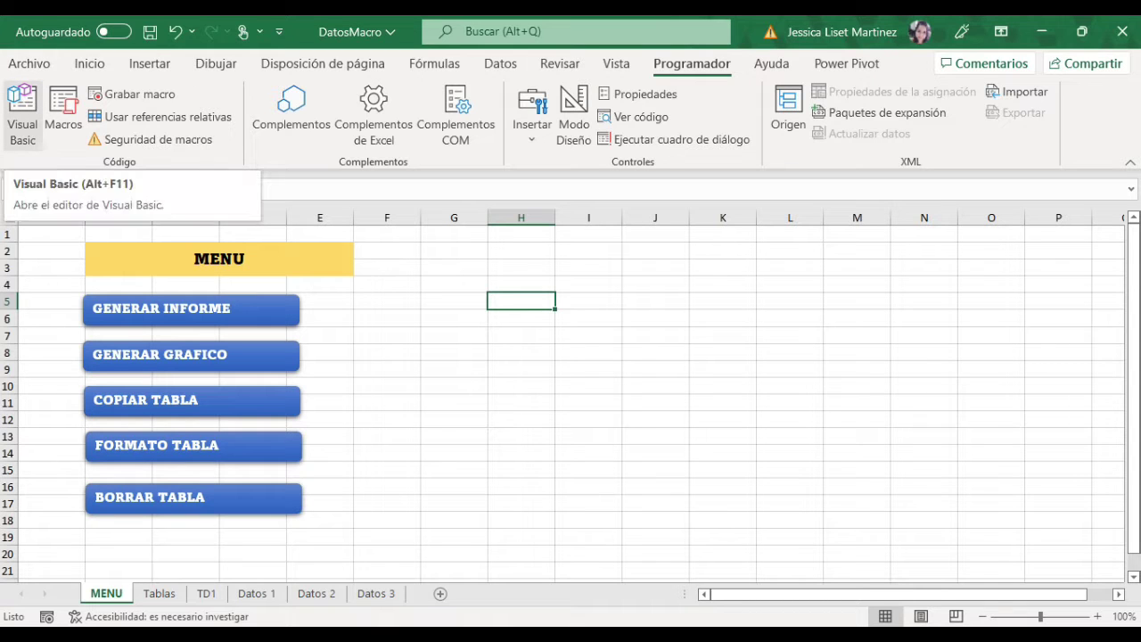
- Examine the Módulo1 code in the Visual Basic editor and the workbook's list of macros
click(22, 116)
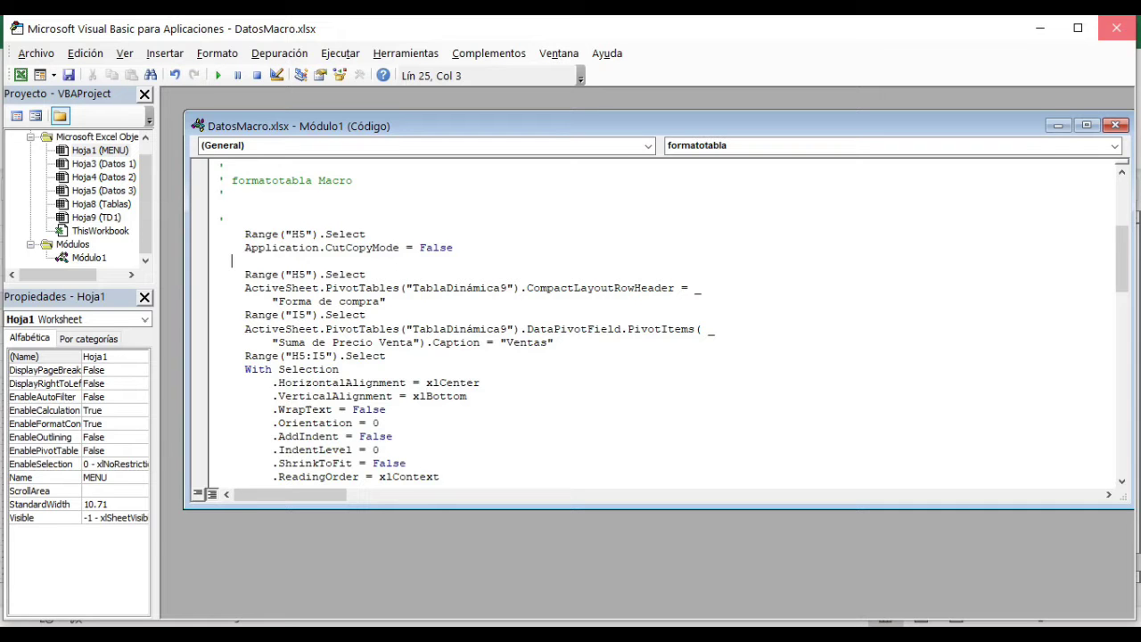
click(1116, 28)
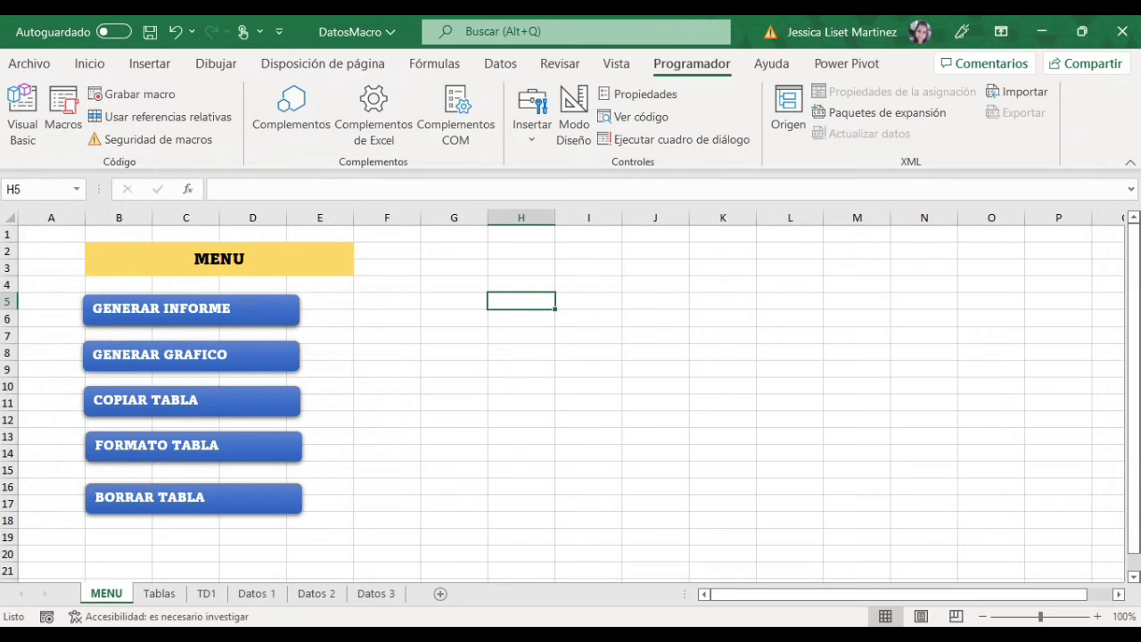
click(63, 111)
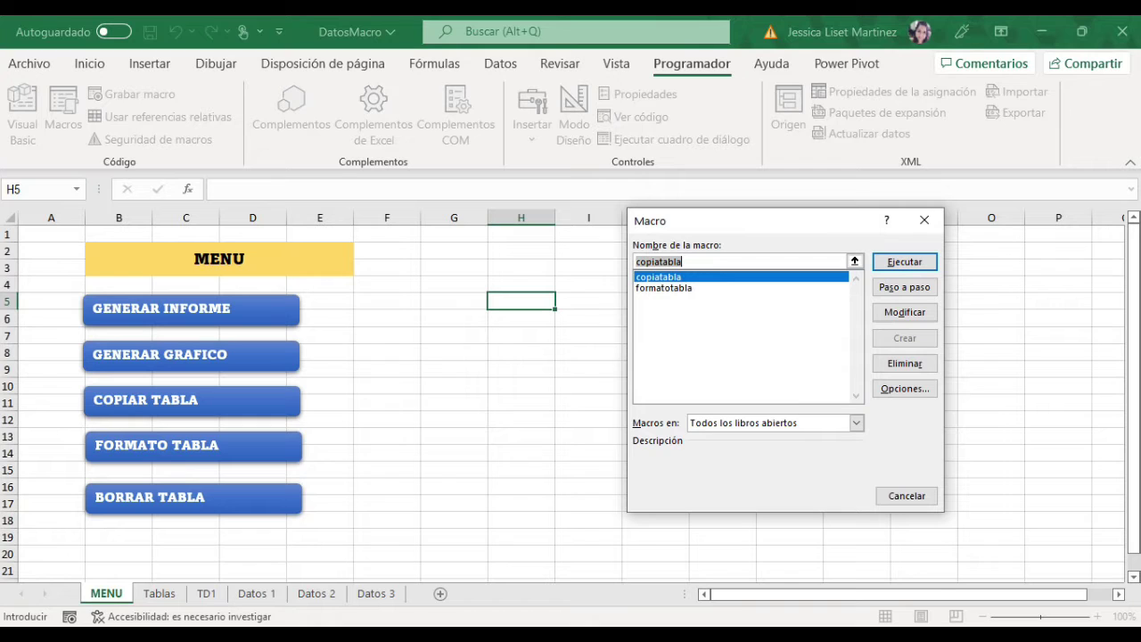
click(924, 220)
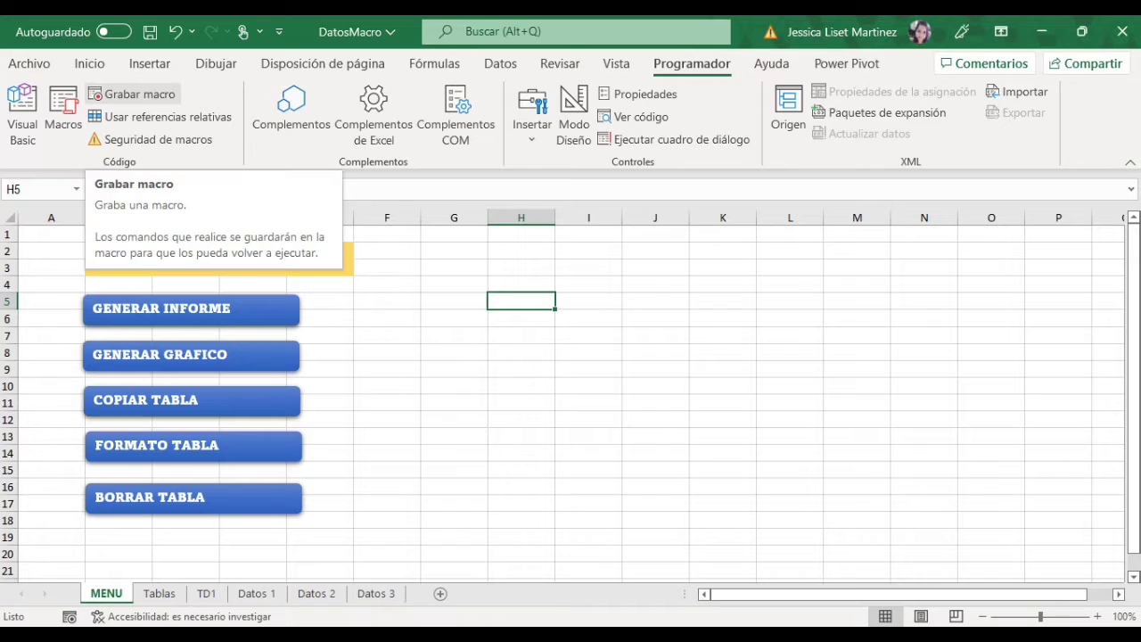
- Start recording a macro named crearboton, stored in Este libro with no shortcut key
click(134, 93)
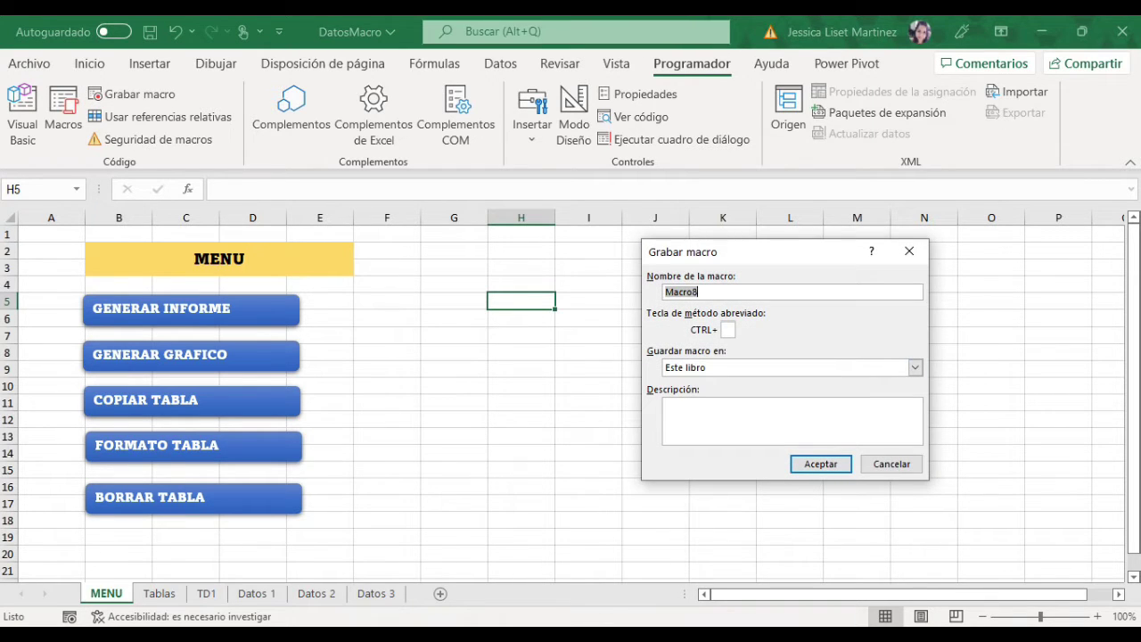
drag(758, 252, 558, 191)
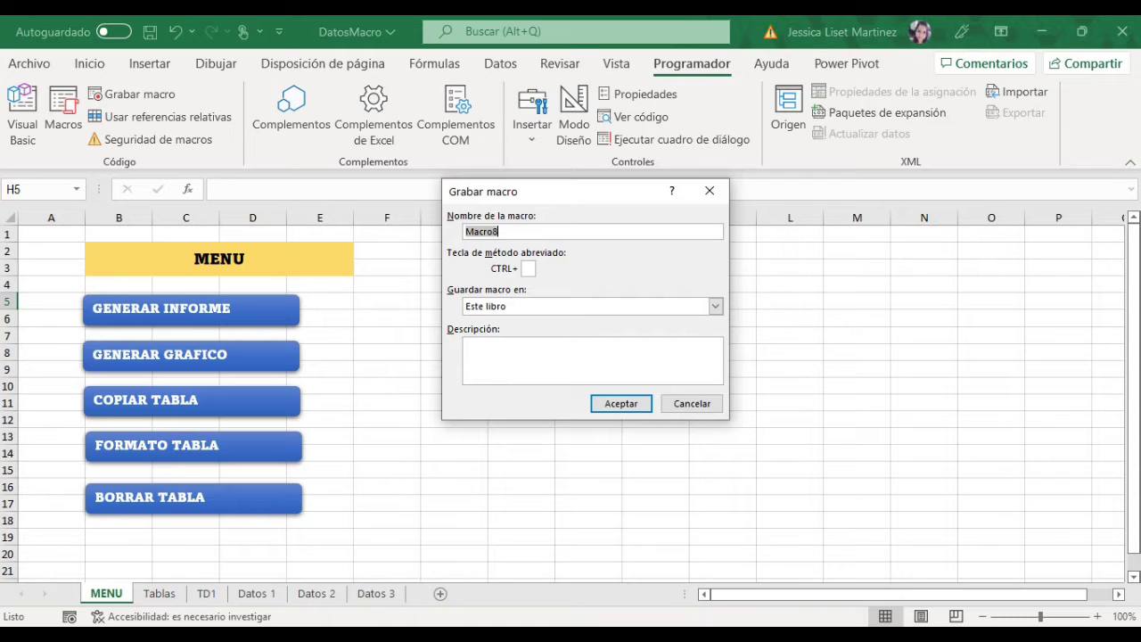
key(BackSpace)
text(M)
key(BackSpace)
text(crearboton)
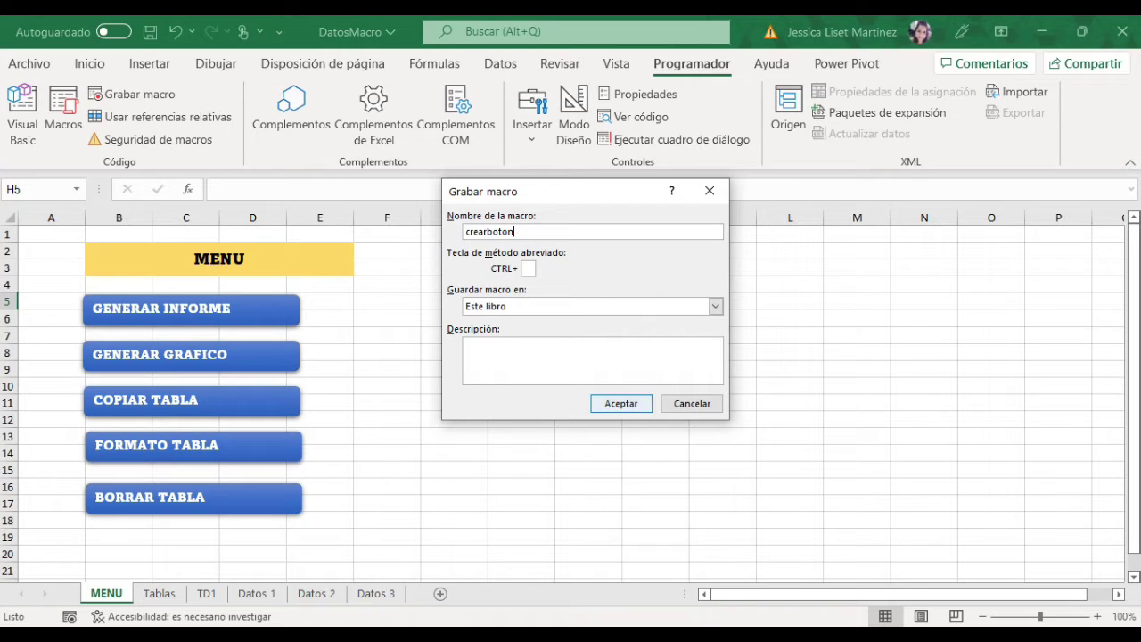
key(Return)
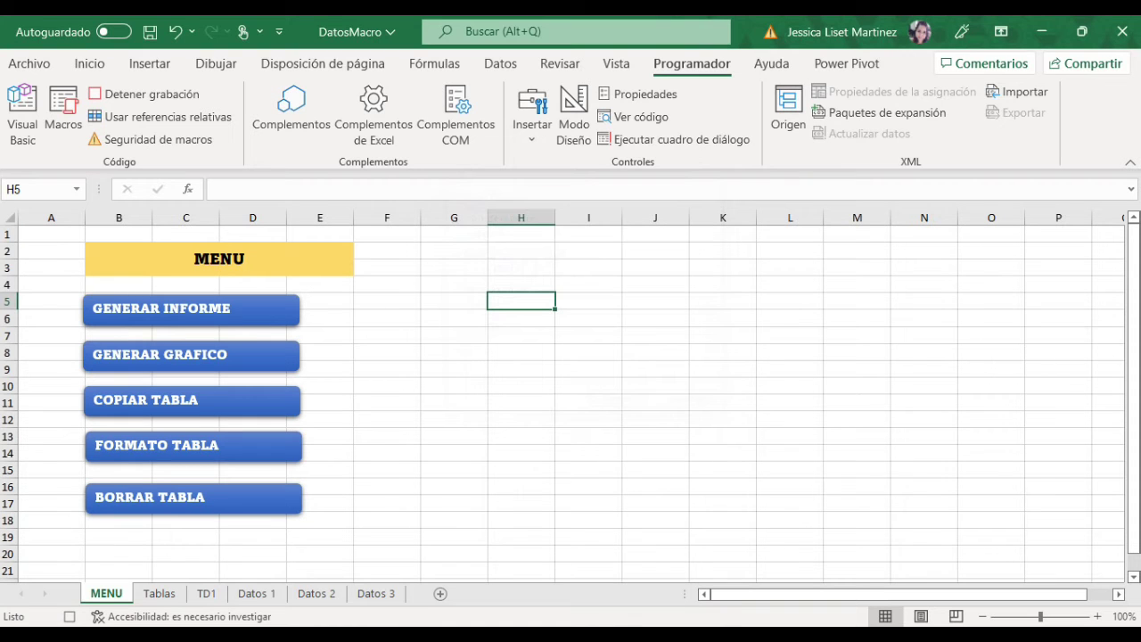
- Draw a rounded rectangle about 1.54 cm high and 3.52 cm wide over columns F to H, around rows 4 to 6
click(149, 63)
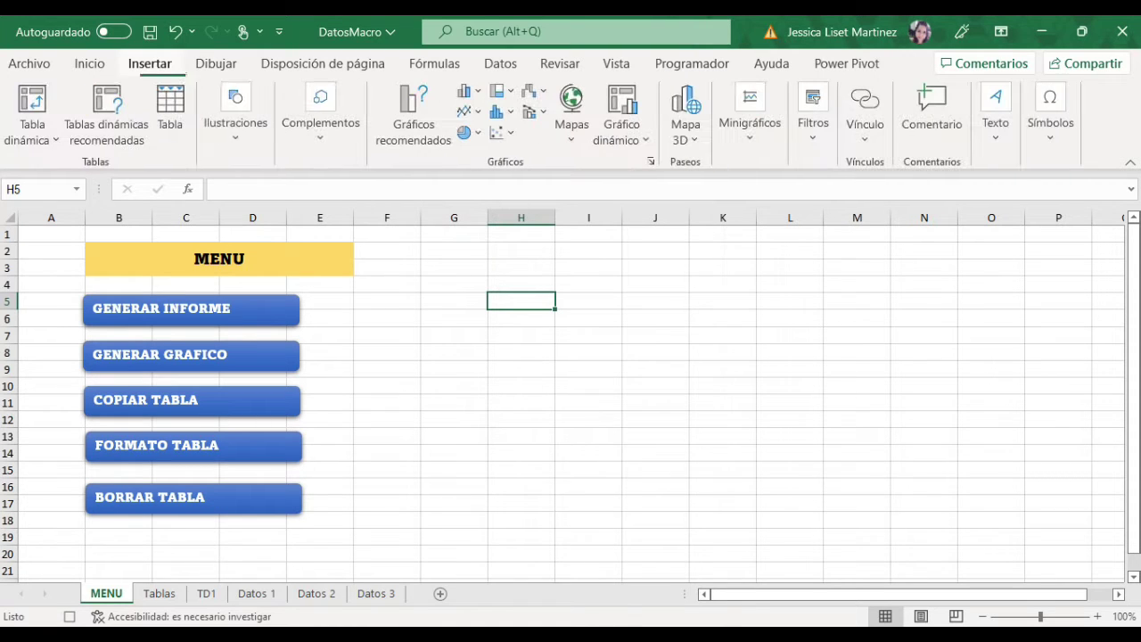
click(236, 114)
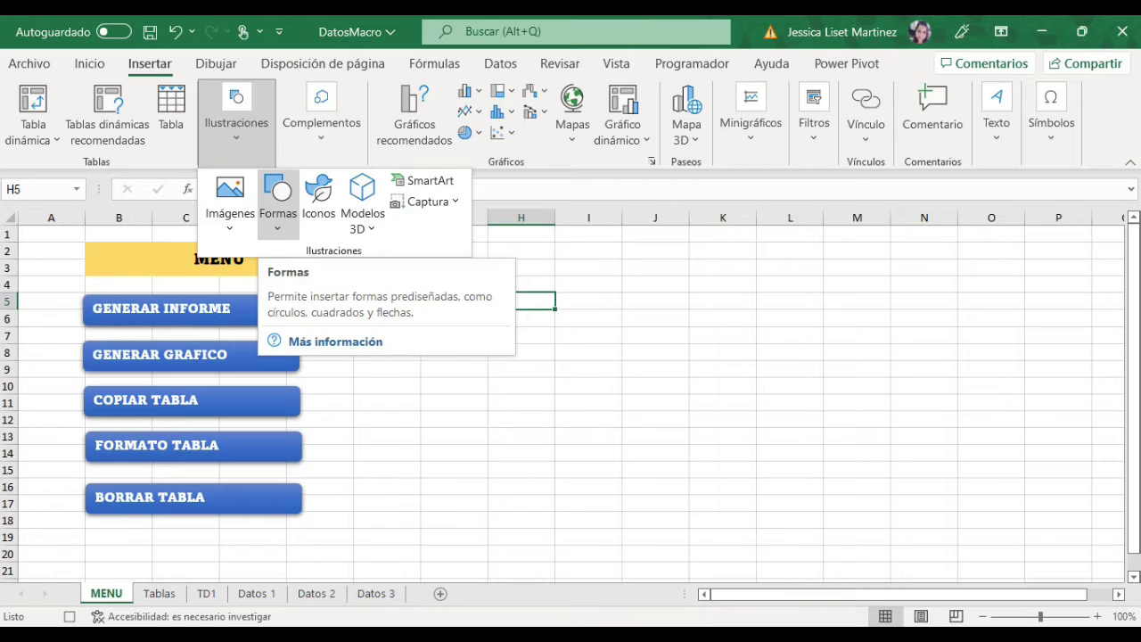
click(277, 203)
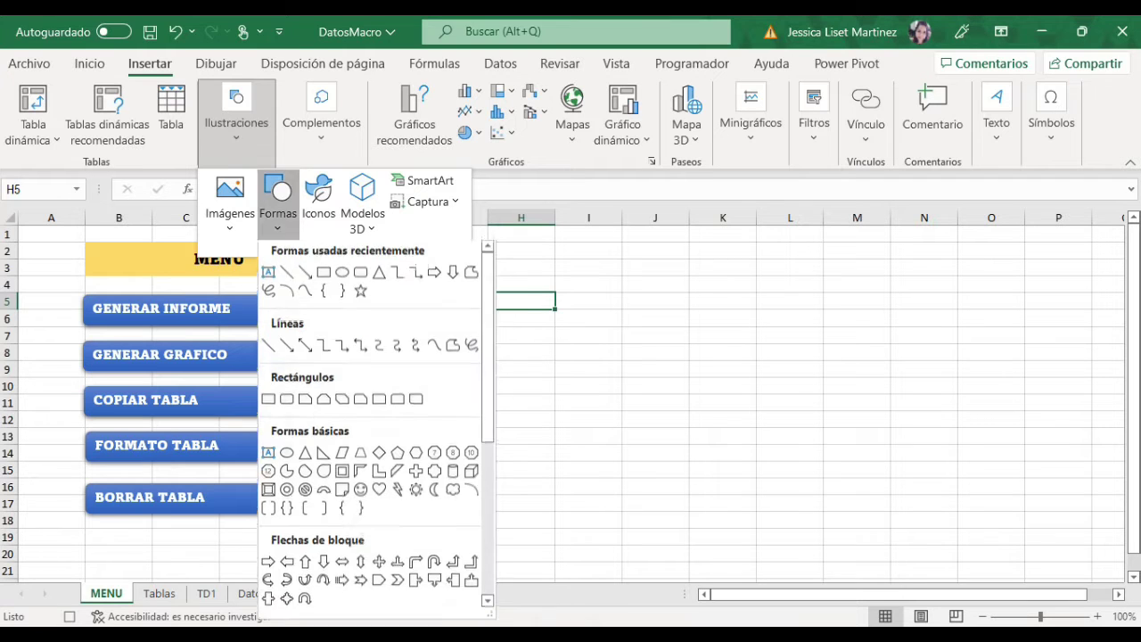
click(360, 276)
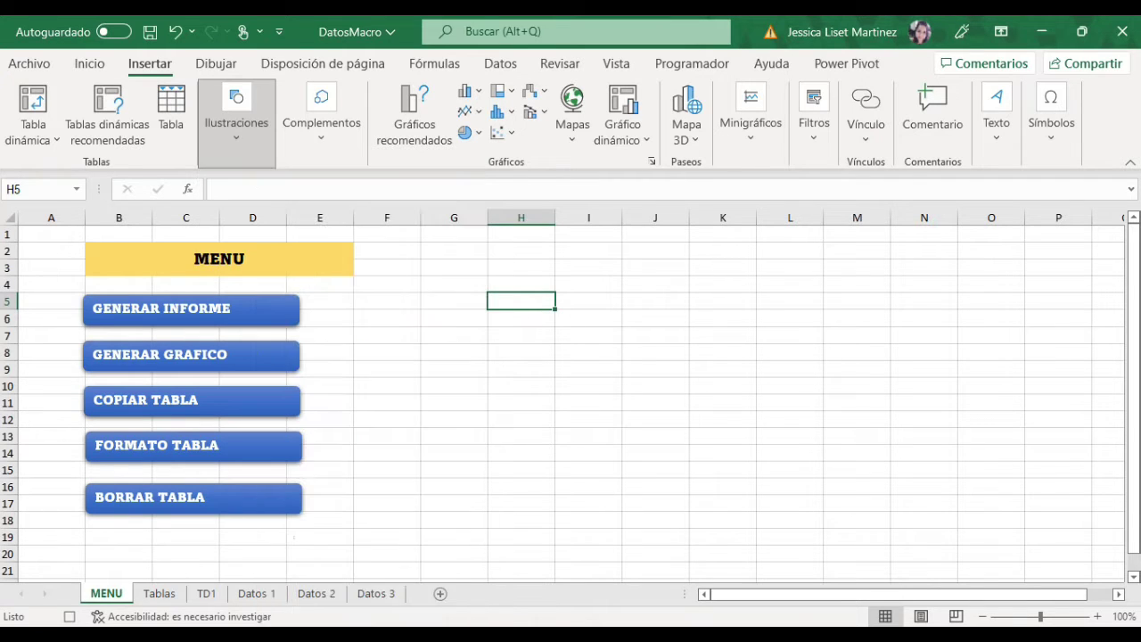
drag(407, 272, 519, 321)
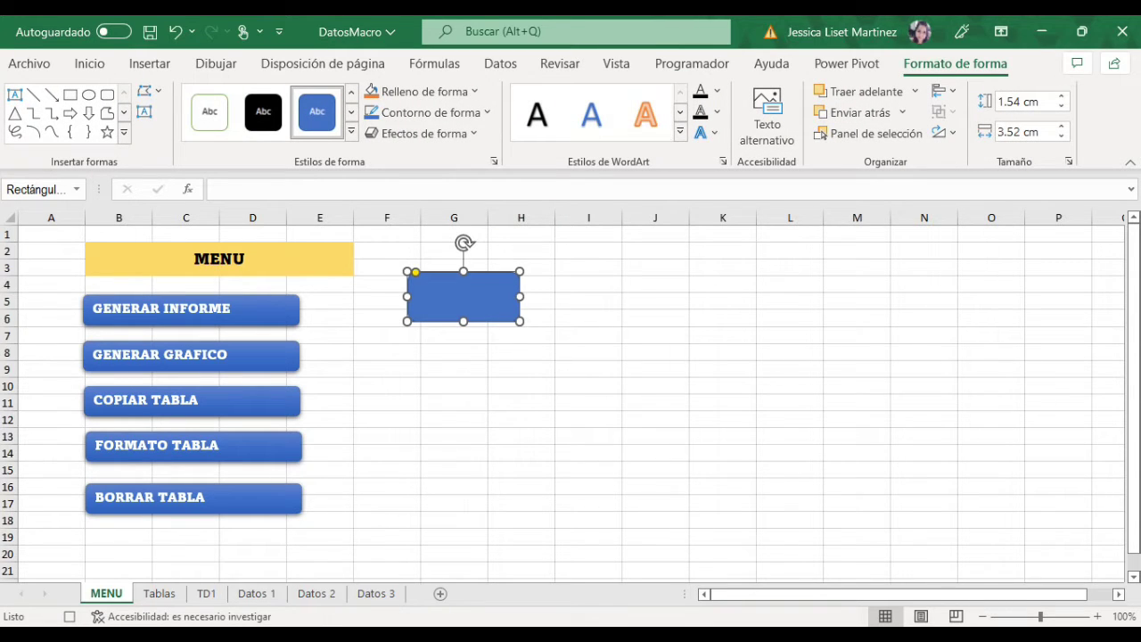
- Apply the pale blue theme style from the fourth row to the shape and label it "boton creado"
click(351, 132)
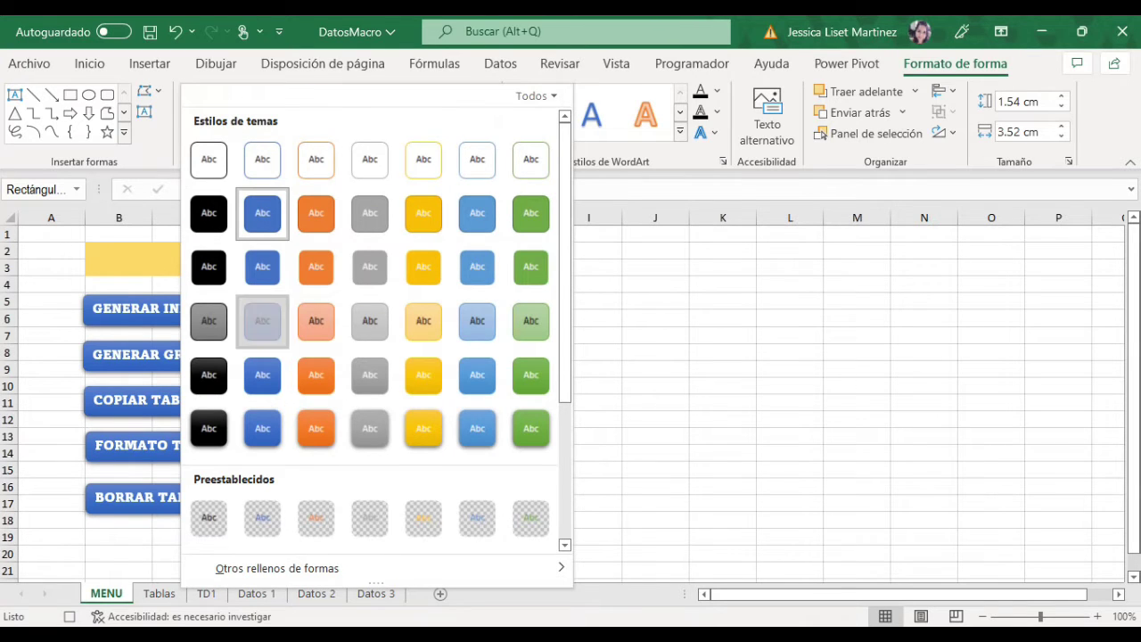
click(262, 321)
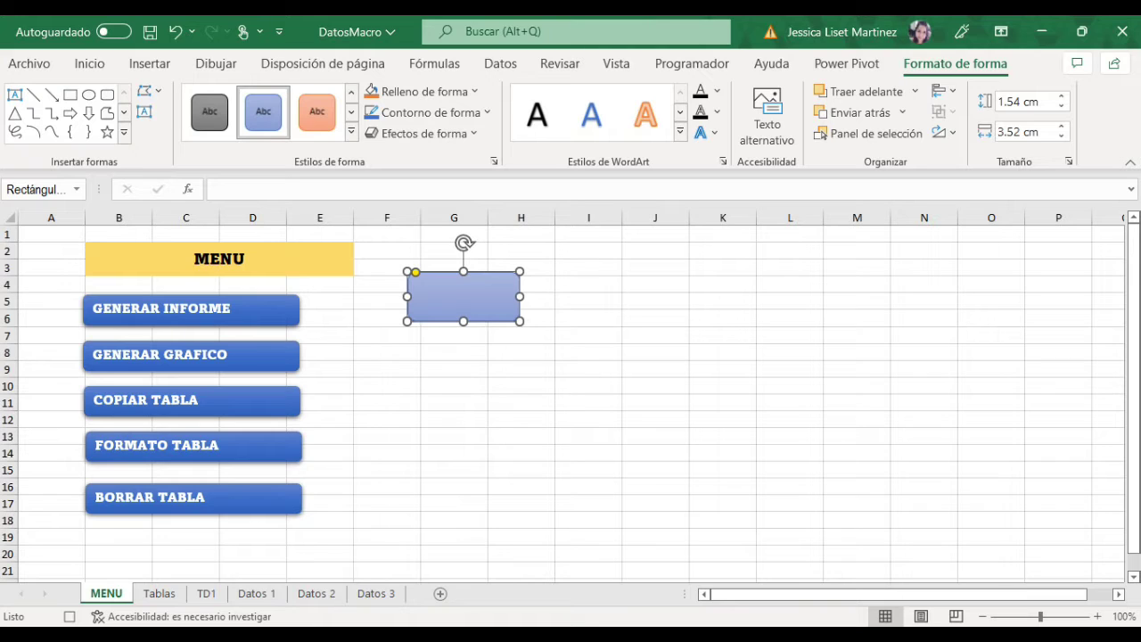
text(boton creado)
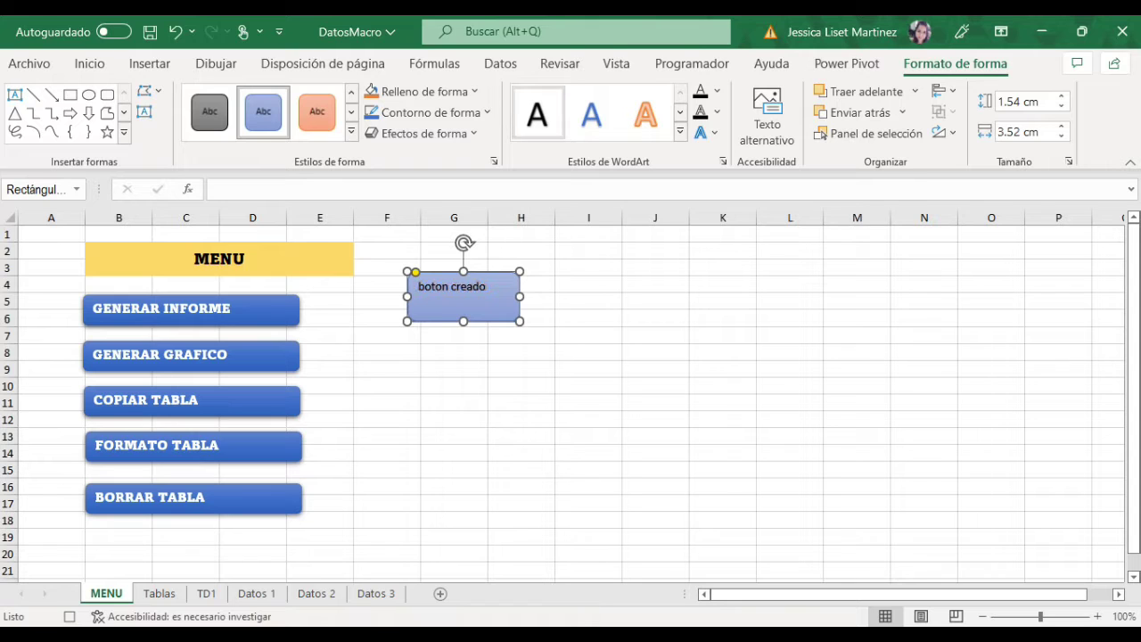
- Make the boton creado label bold and centre it horizontally and vertically in the shape
click(90, 63)
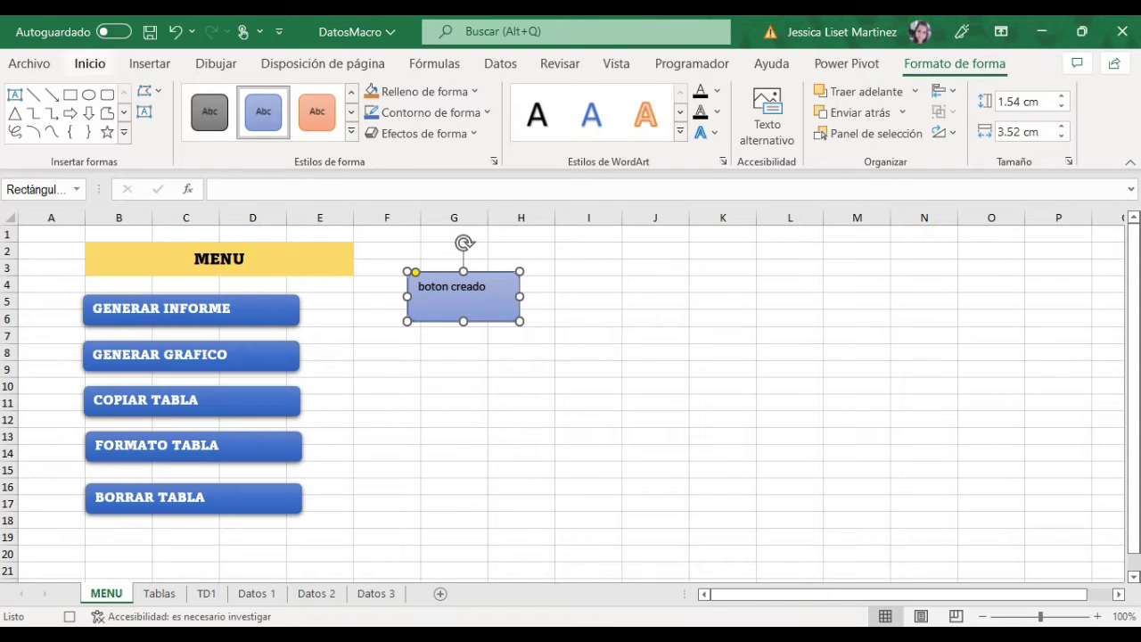
click(100, 130)
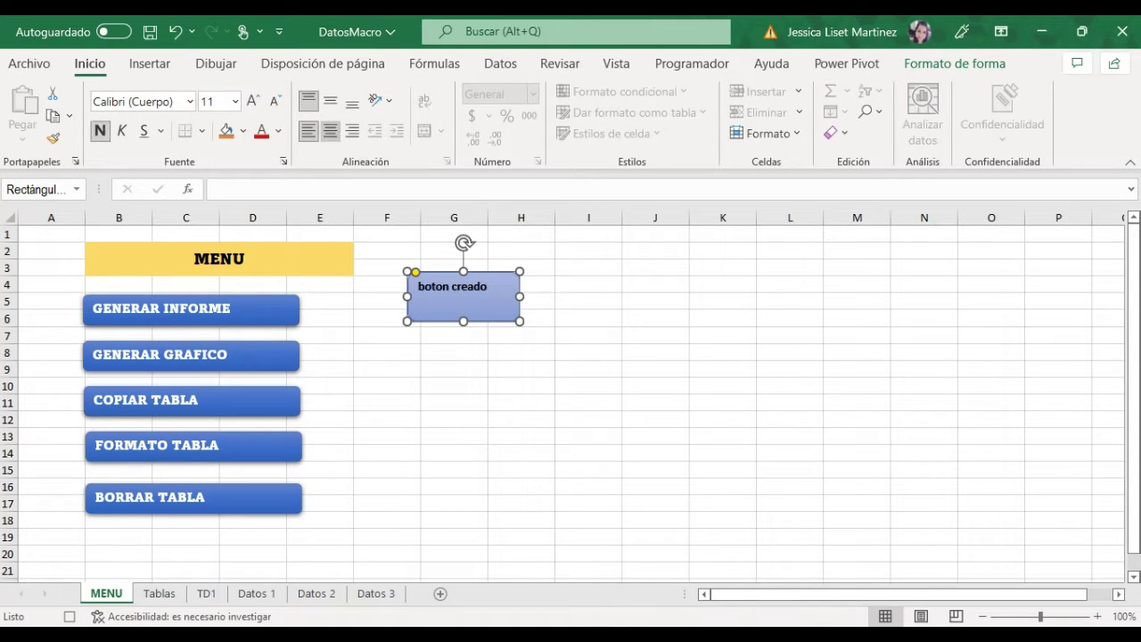
click(330, 130)
click(330, 101)
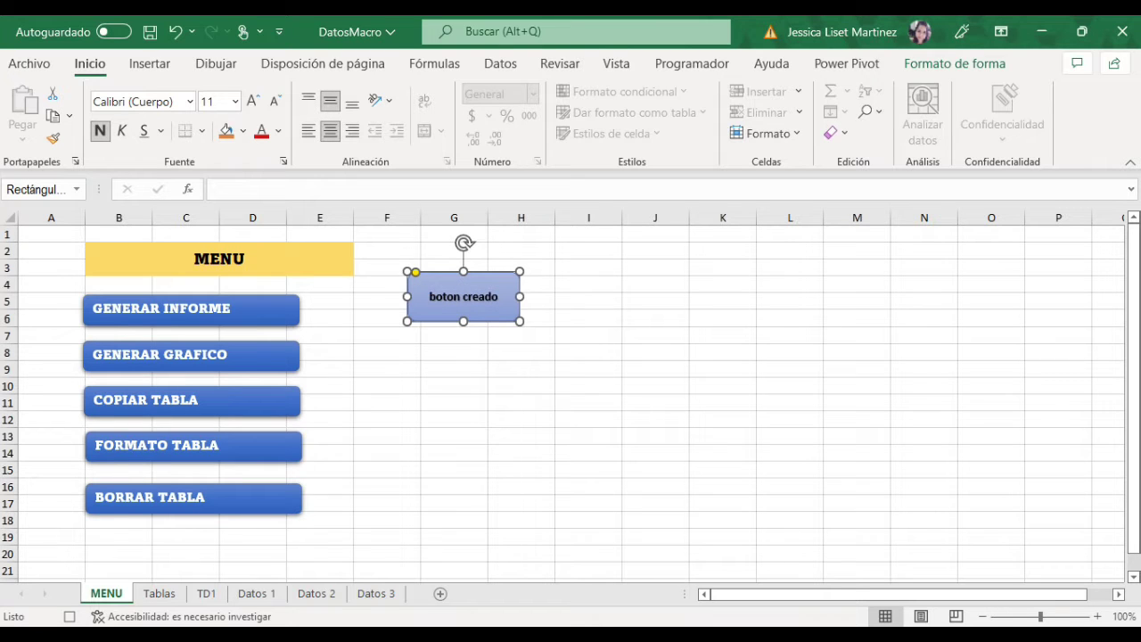
- Widen the boton creado shape by about half a column and move it down to about rows 10 to 12
drag(520, 296, 552, 296)
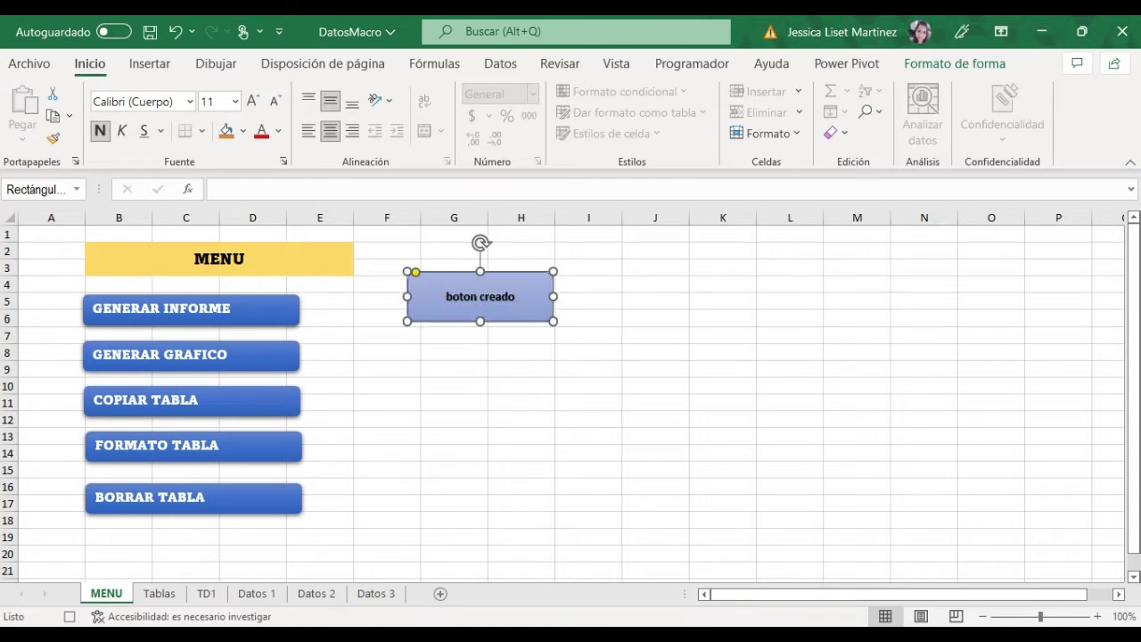
drag(479, 296, 465, 396)
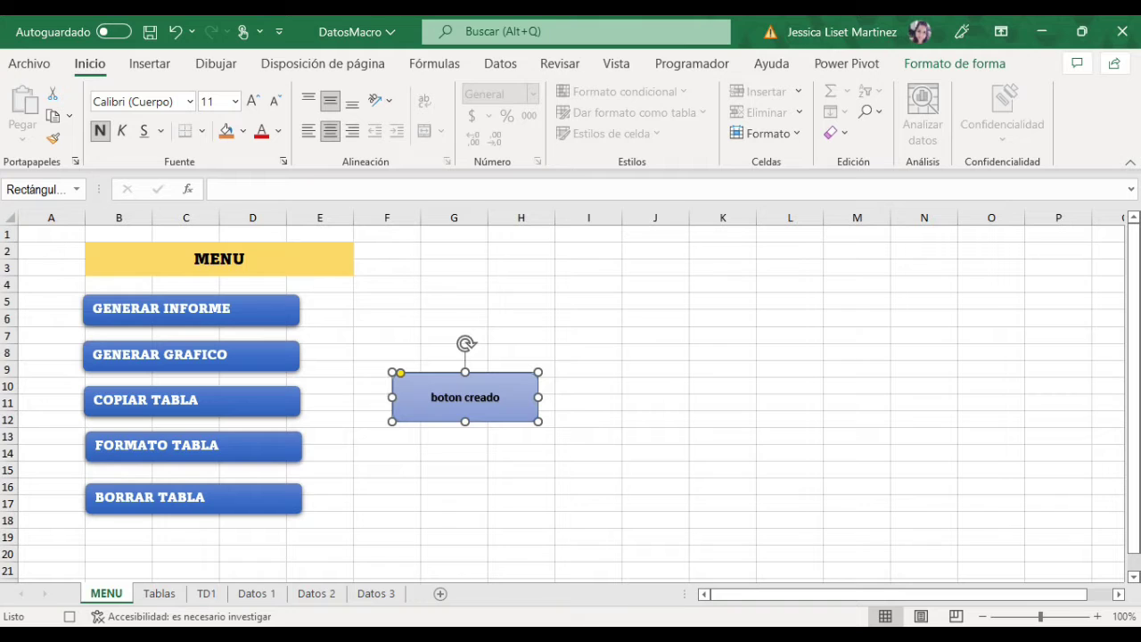
- Stop recording the macro and deselect the boton creado shape
click(691, 63)
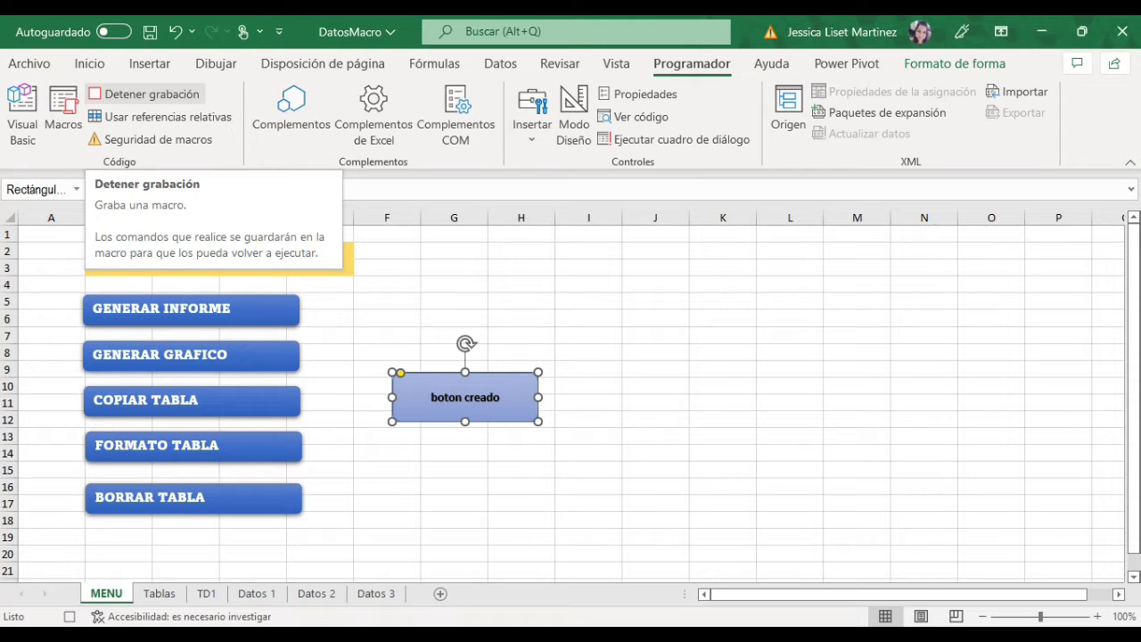
click(142, 93)
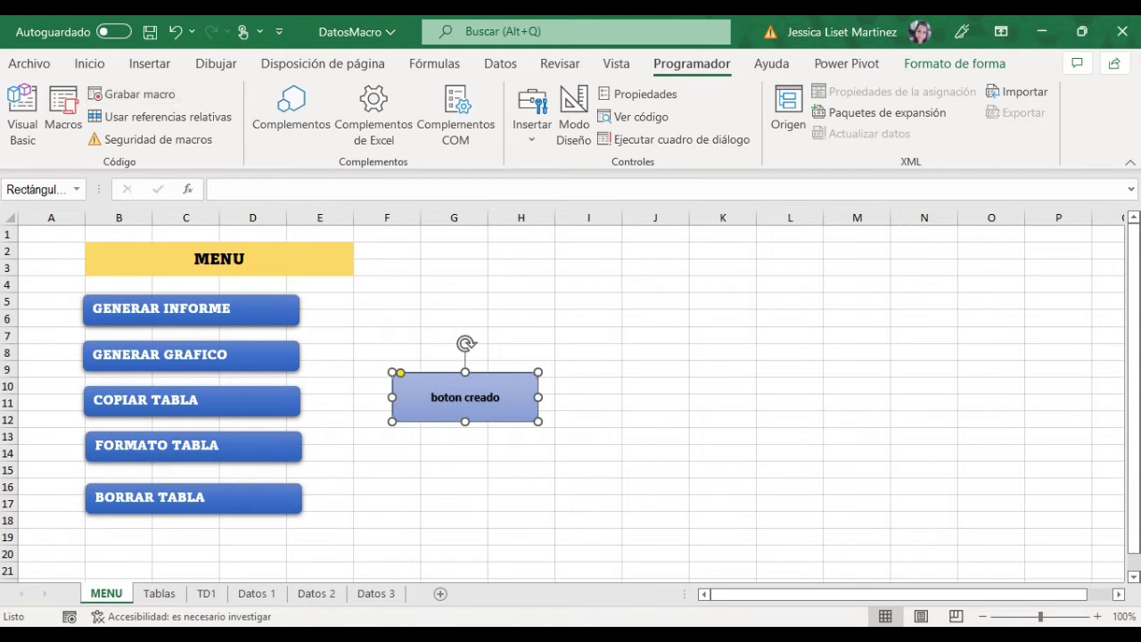
click(655, 368)
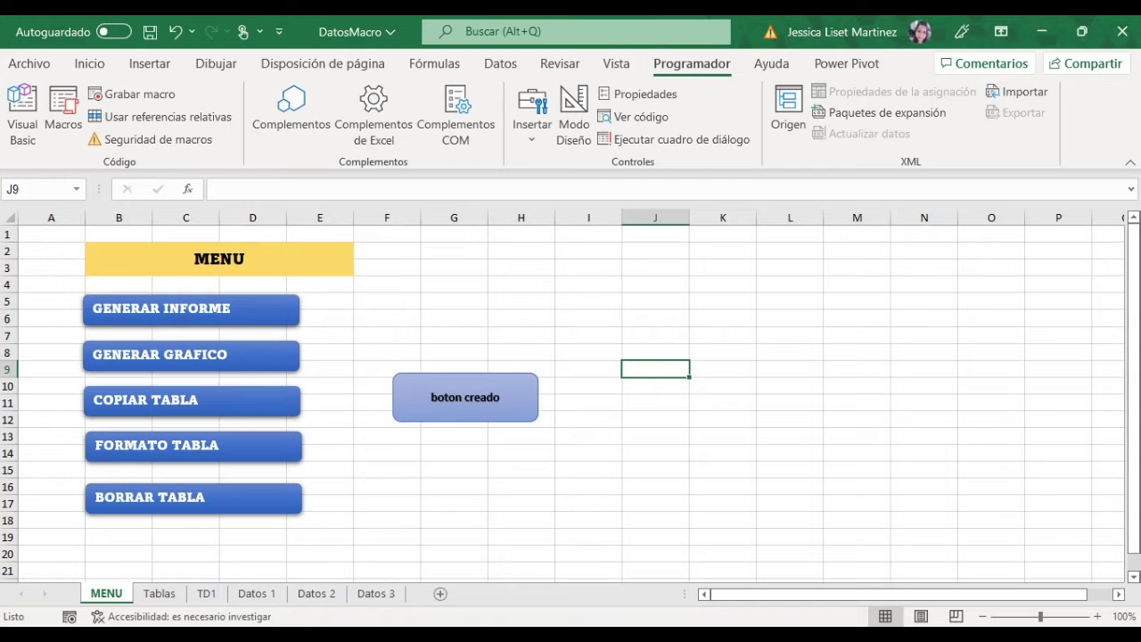
- Draw a plain rectangle about 0.98 cm high and 3.04 cm wide beside the MENU heading, over columns F and G
click(150, 63)
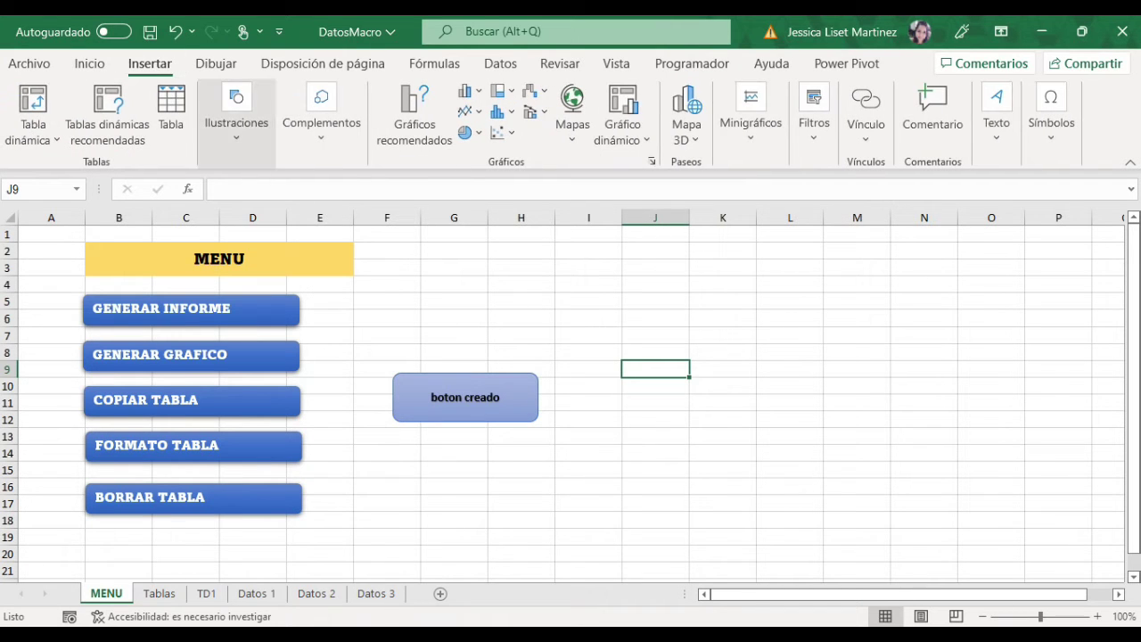
click(236, 116)
click(277, 201)
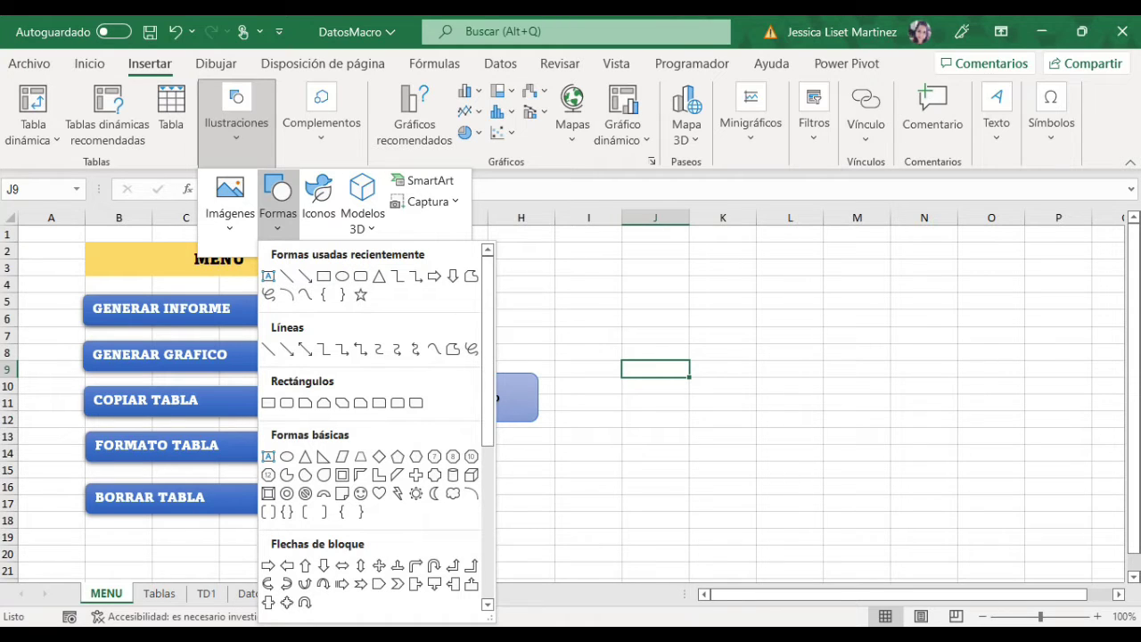
click(230, 200)
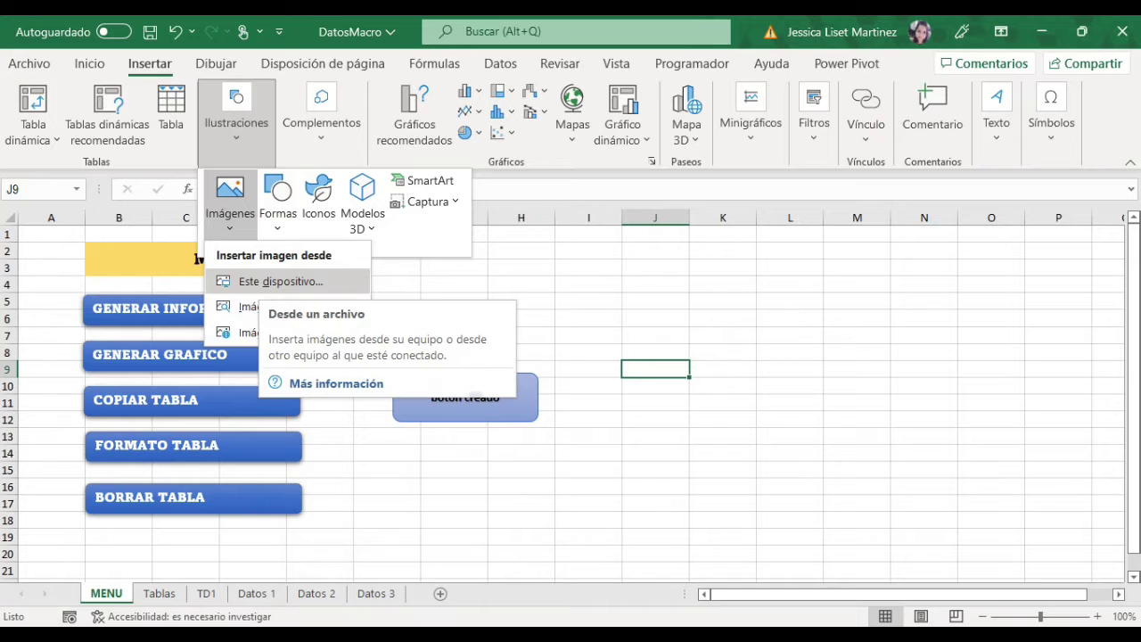
click(277, 200)
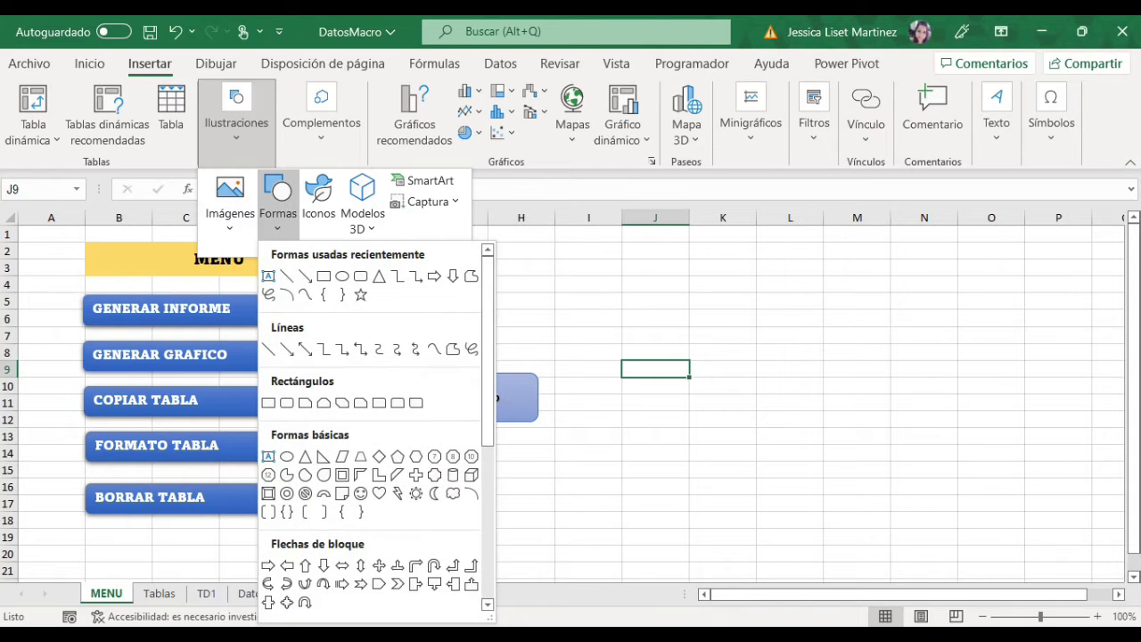
click(286, 402)
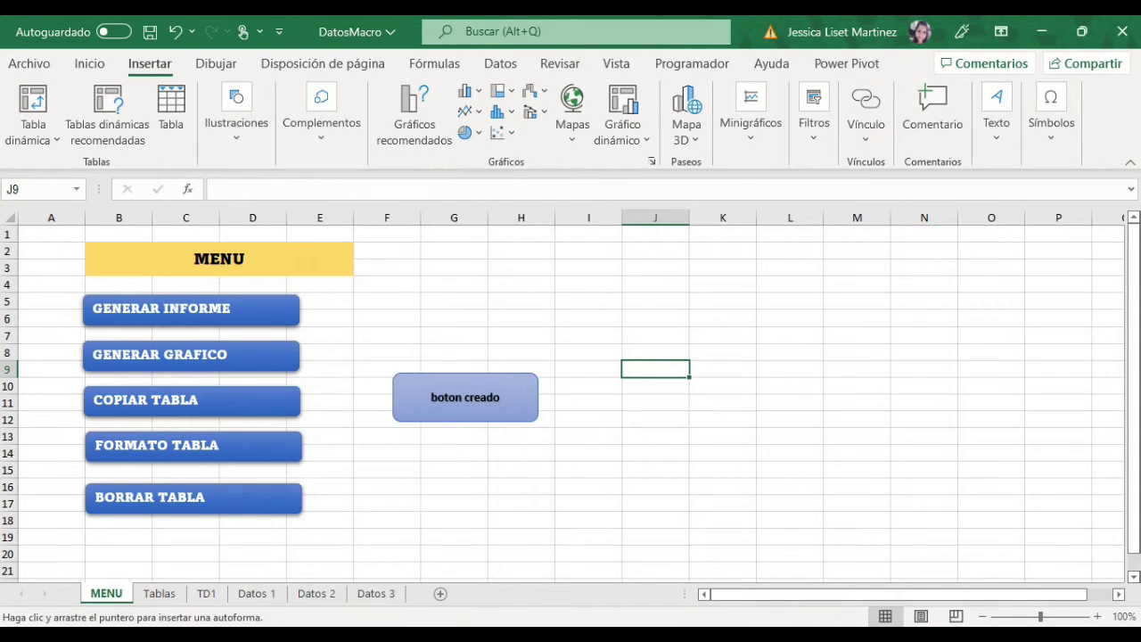
drag(392, 247, 492, 279)
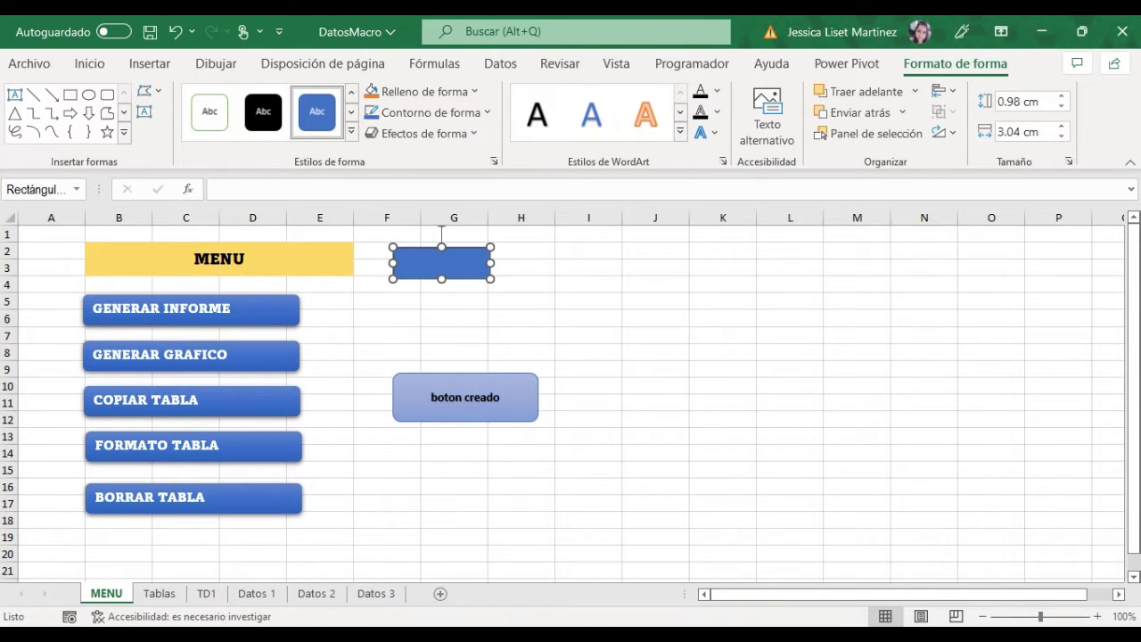
- Label the new rectangle "crear" in bold, 12-point text
text(crear)
click(521, 266)
click(463, 270)
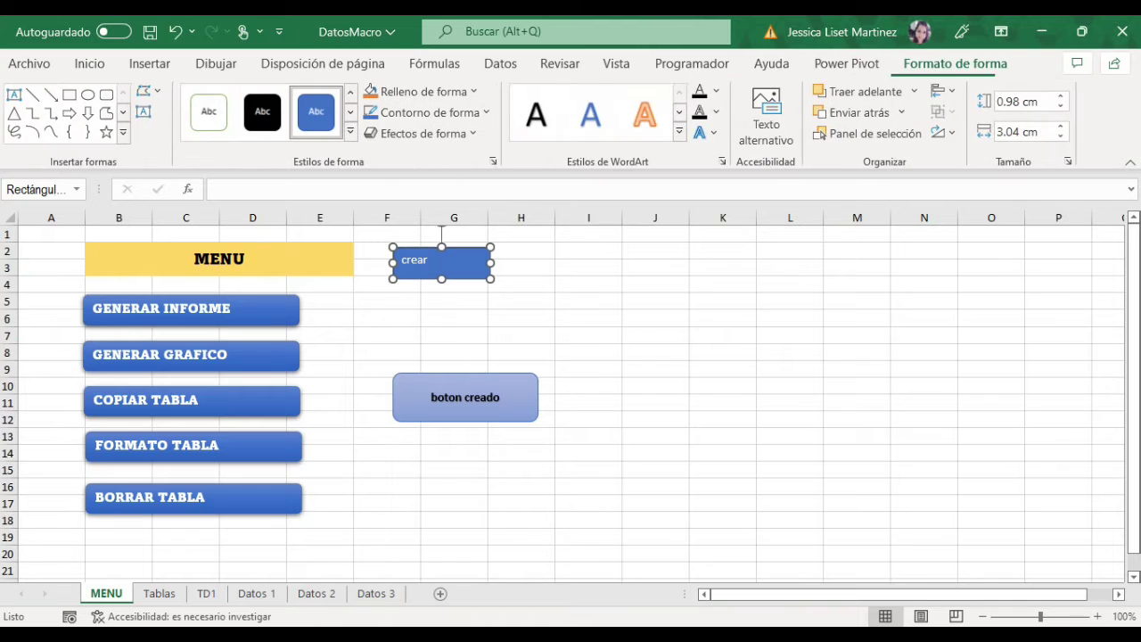
click(90, 64)
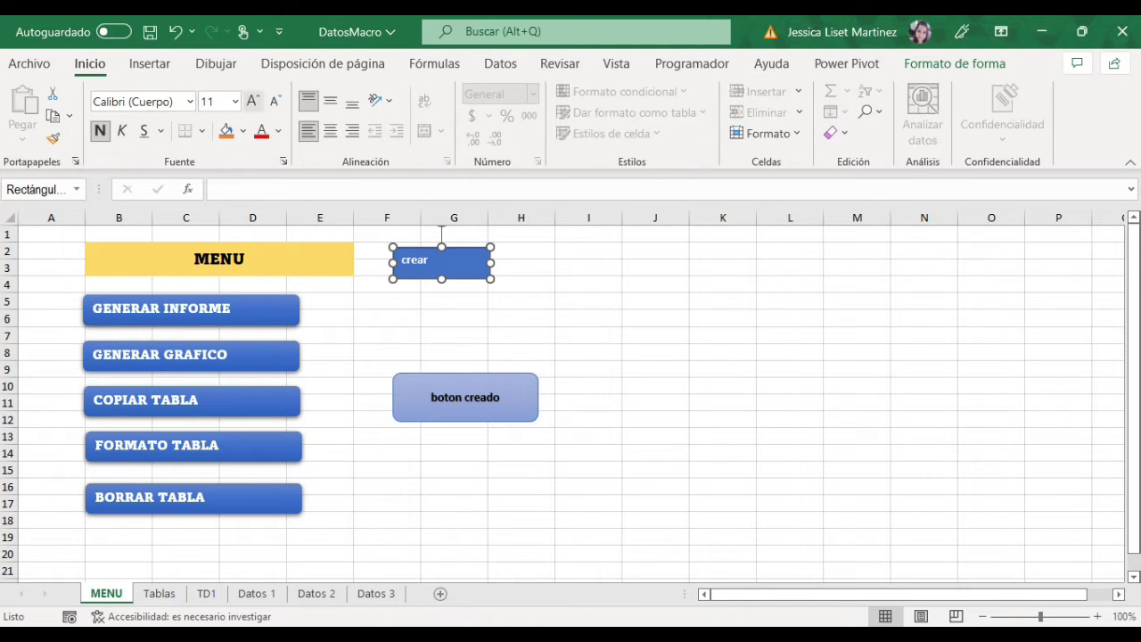
click(252, 101)
- Narrow the rectangle to fit its text and capitalize the label as "Crear"
drag(490, 262, 457, 262)
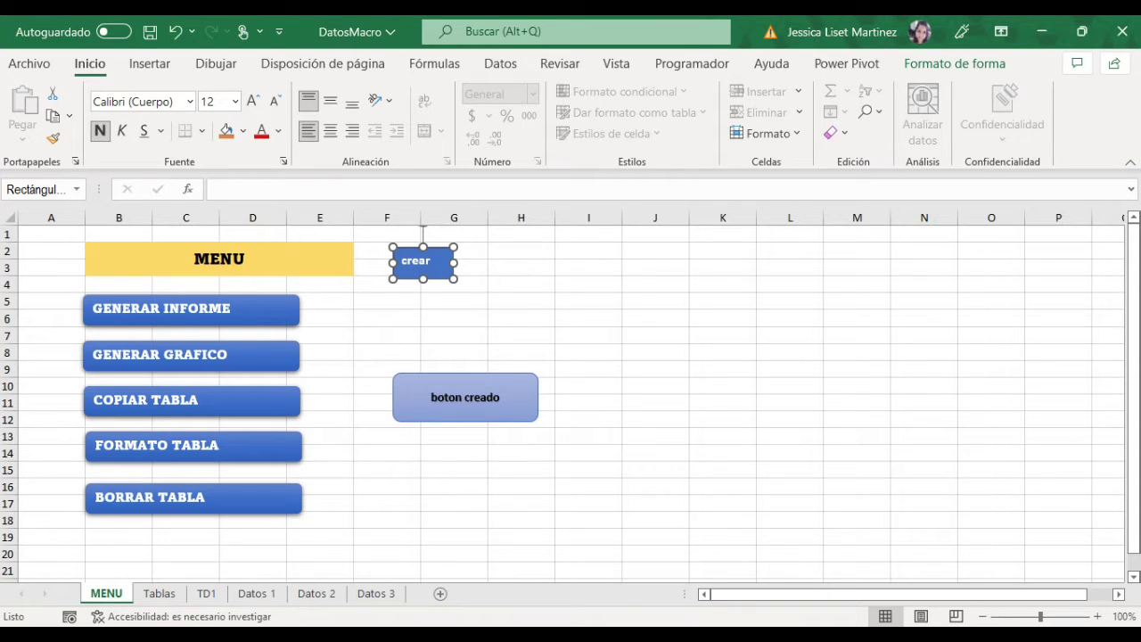
key(Delete)
text(C)
click(521, 268)
click(424, 262)
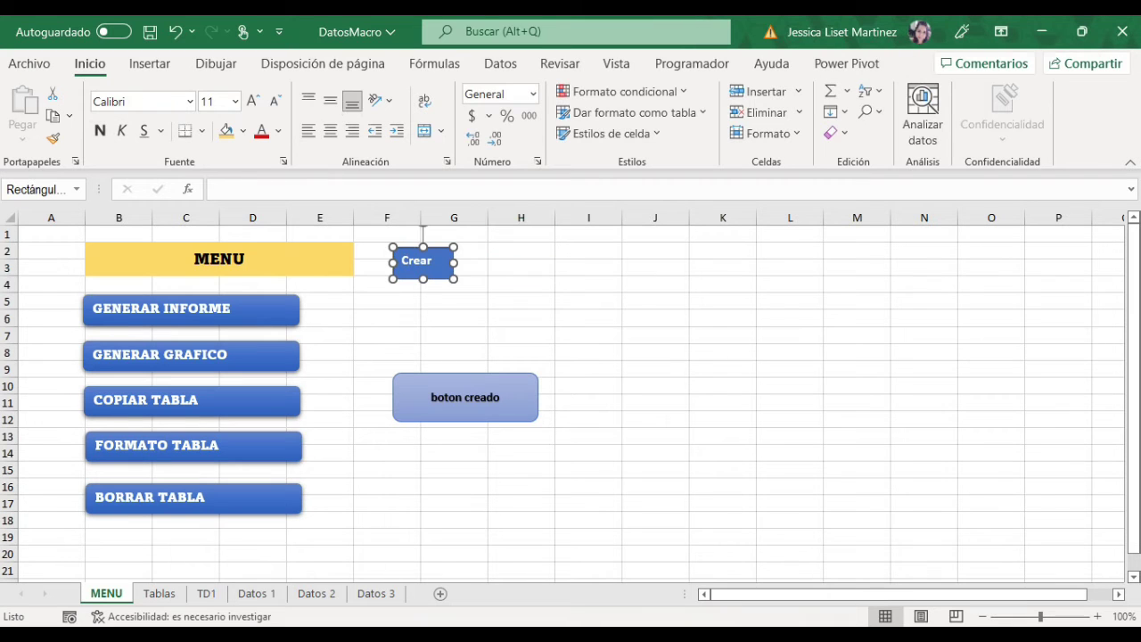
- Centre the Crear label horizontally and vertically, and move the cell selection away to I4
click(330, 131)
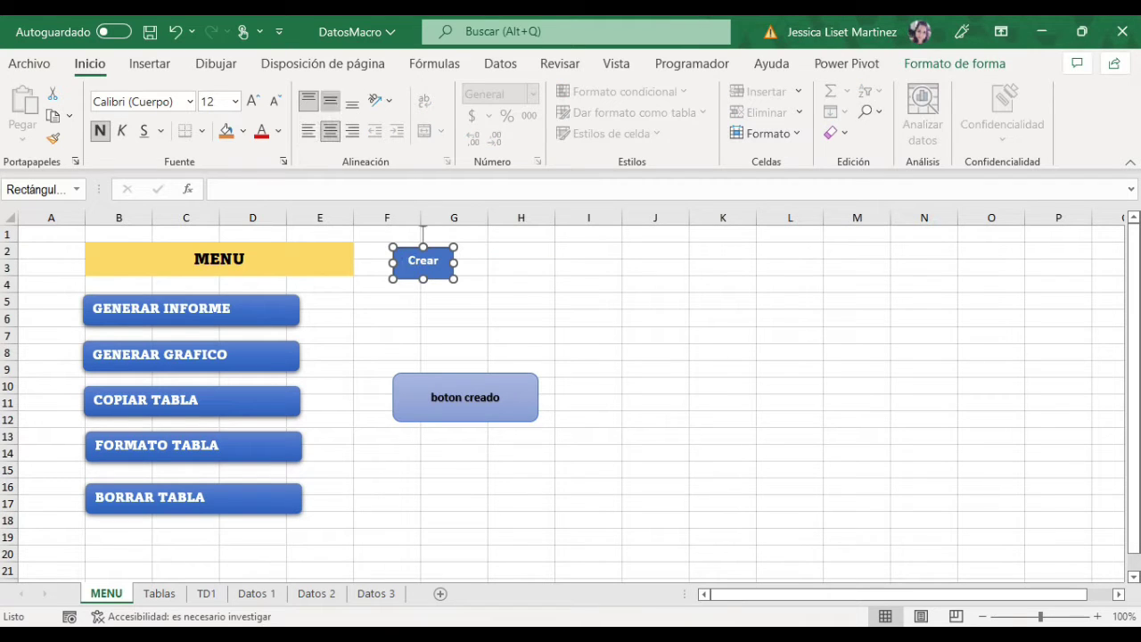
click(329, 100)
click(454, 283)
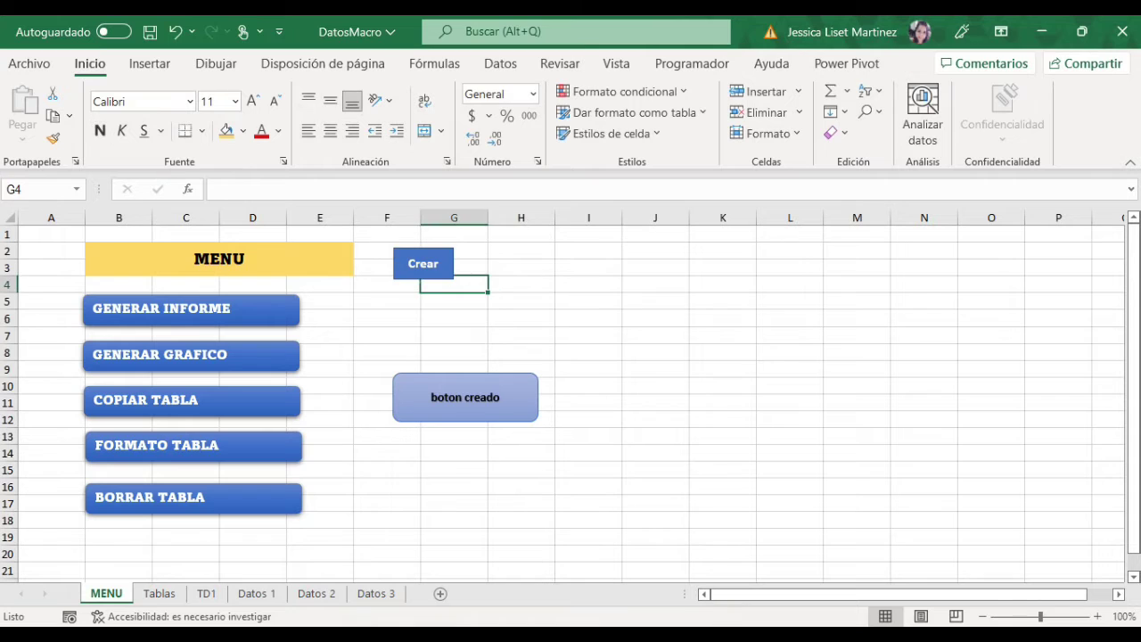
key(Right)
key(Right)
- Delete the boton creado shape from the MENU sheet
ctrl+click(424, 263)
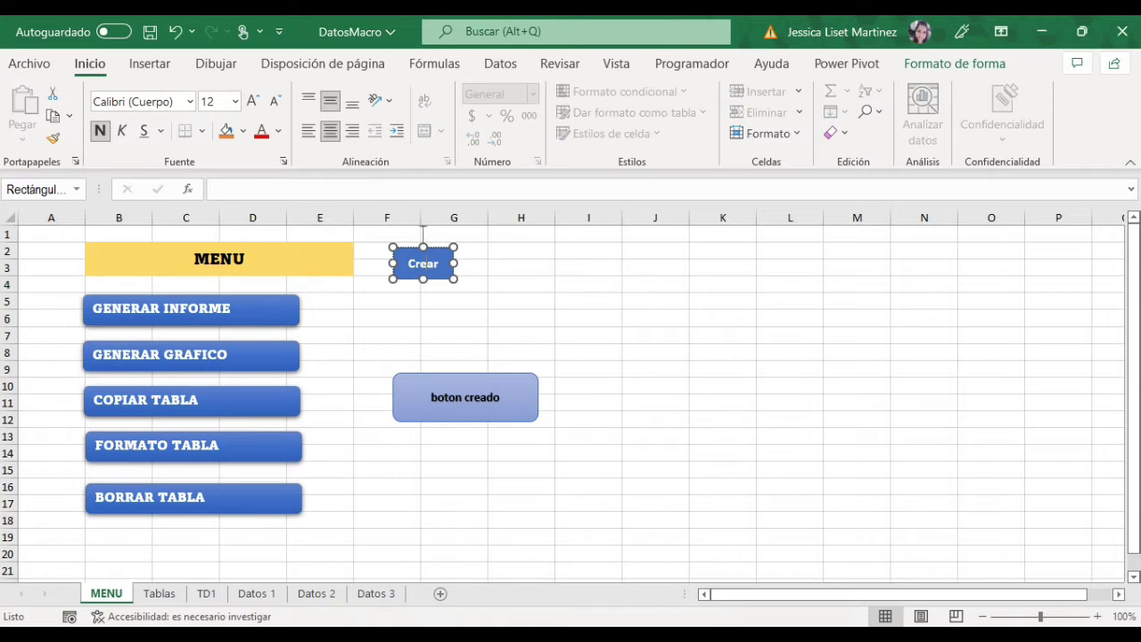
click(464, 398)
key(Delete)
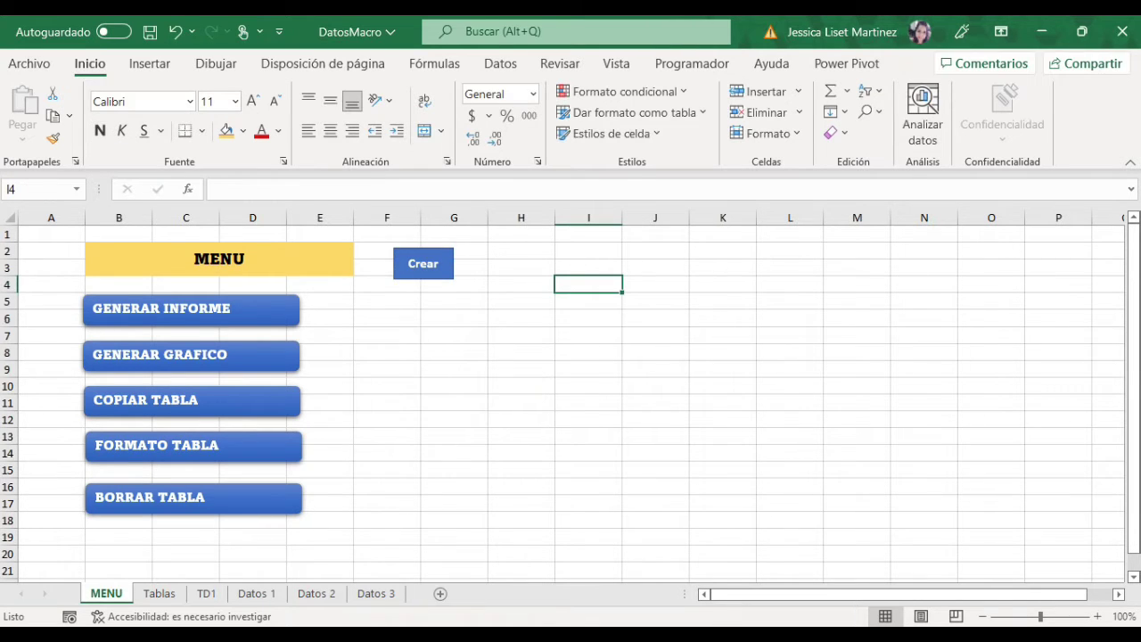
- Assign the crearboton macro to the Crear shape on the MENU sheet
ctrl+click(423, 263)
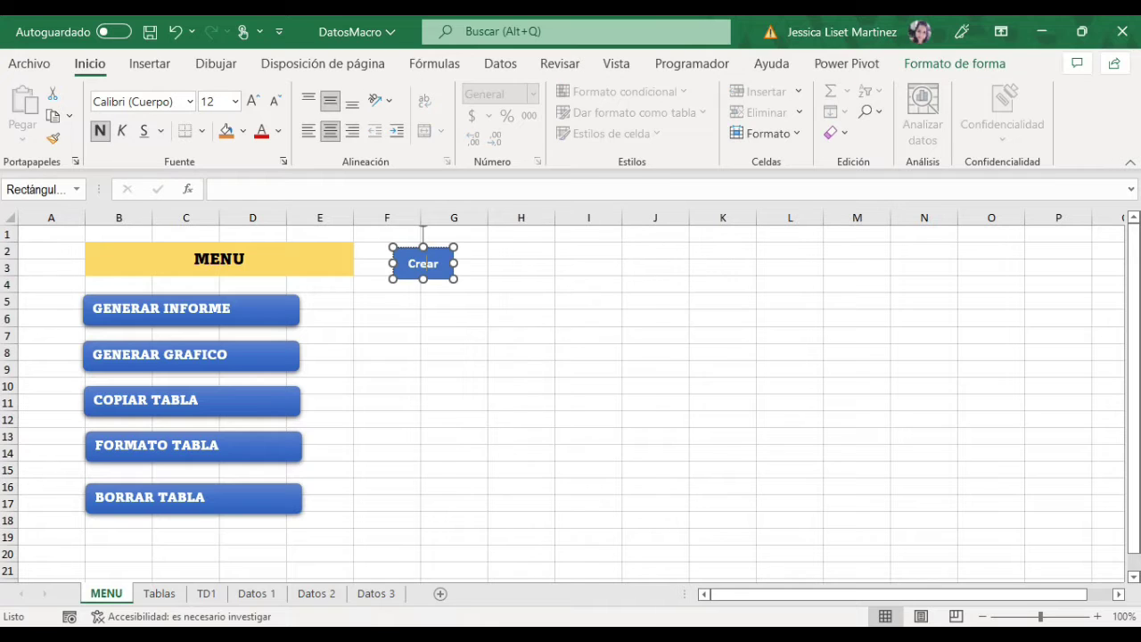
right_click(425, 251)
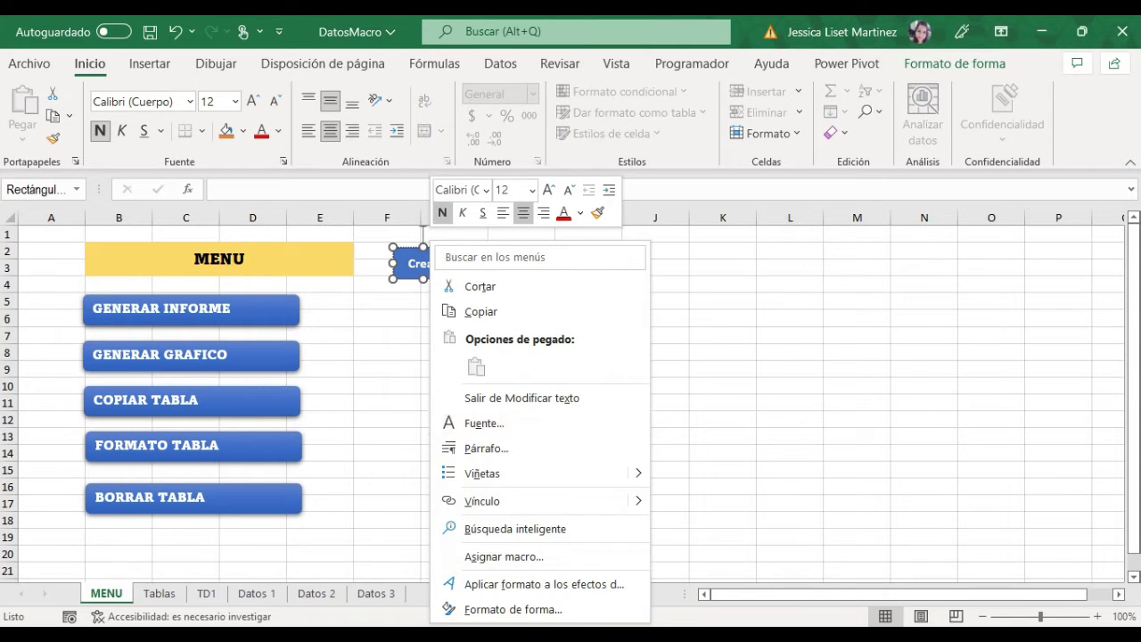
key(Escape)
right_click(423, 230)
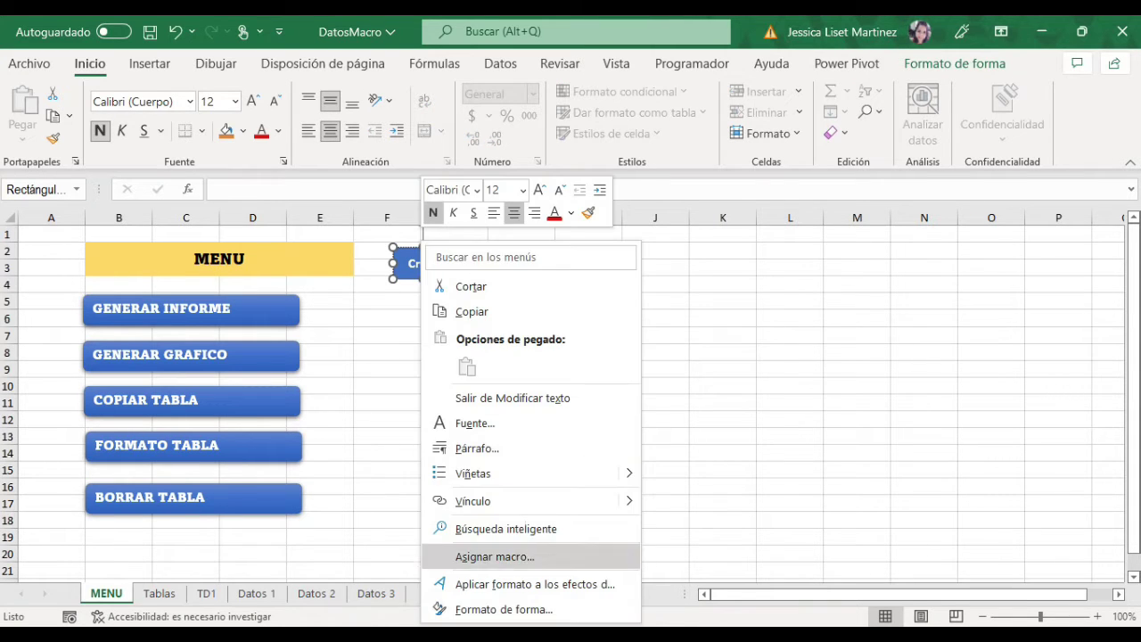
click(495, 556)
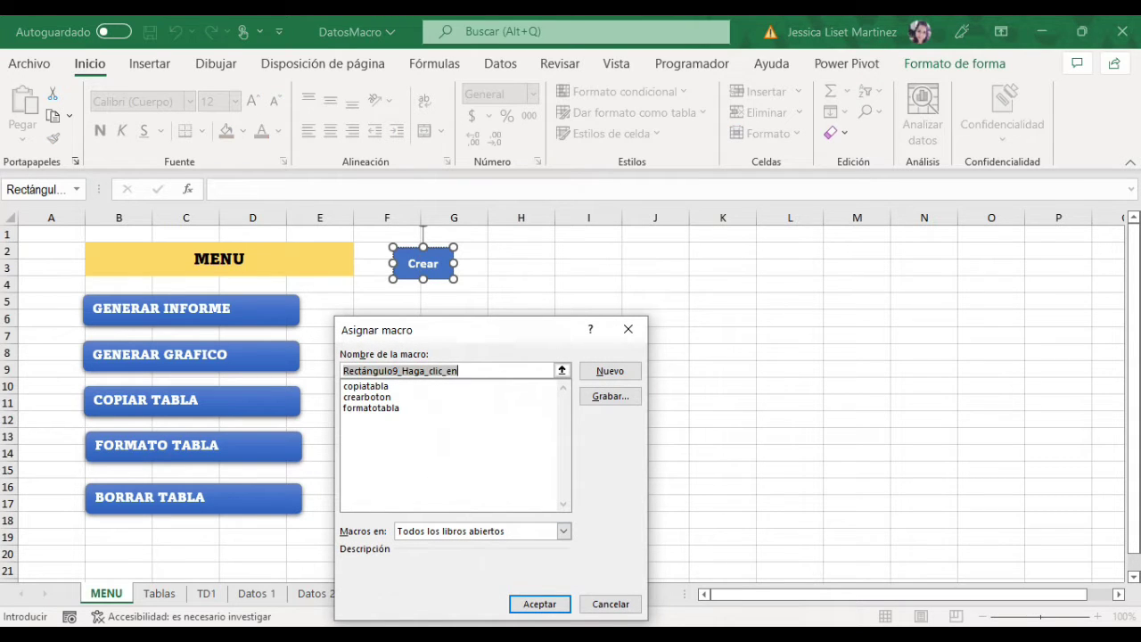
click(366, 396)
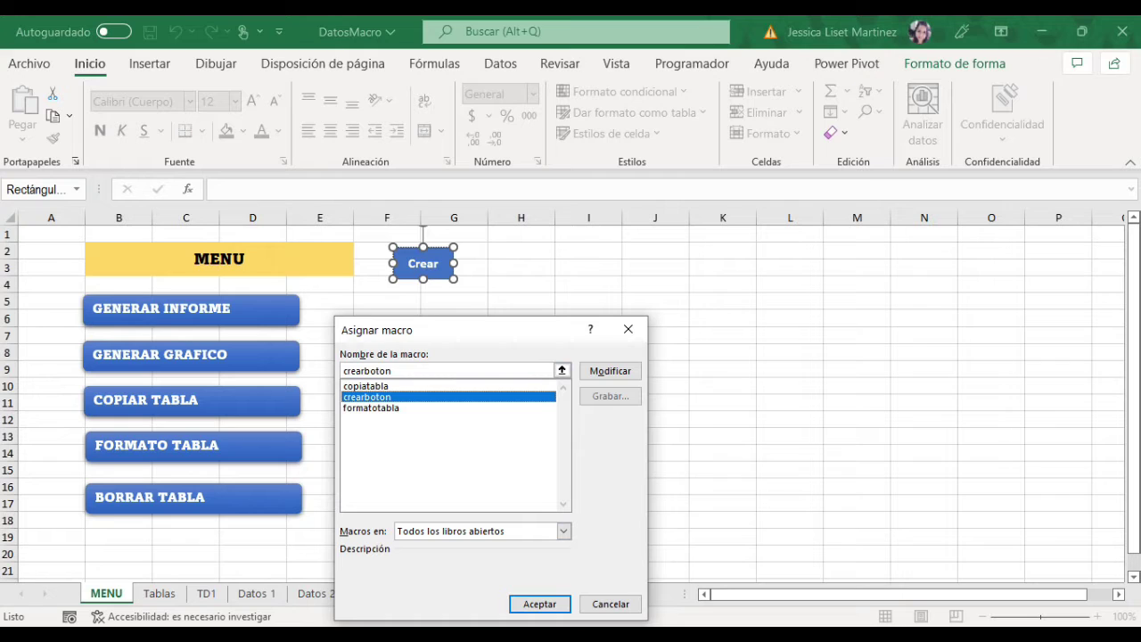
key(Return)
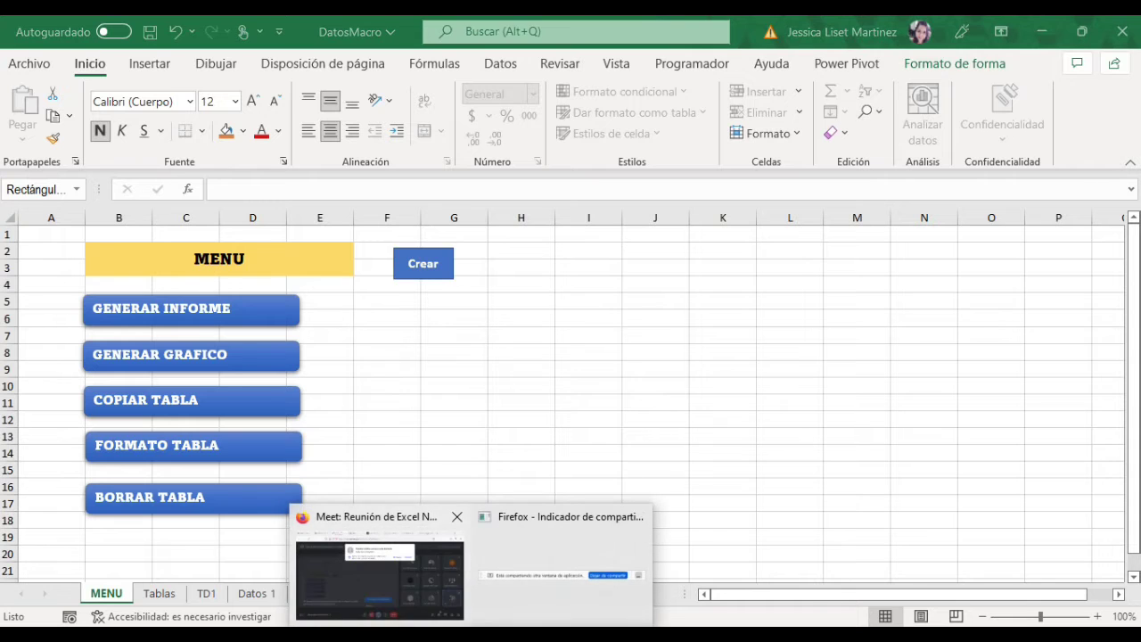
- Switch to the Google Meet call in Firefox, admit the waiting participant, and return to the Excel workbook at cell I11
click(382, 570)
click(762, 198)
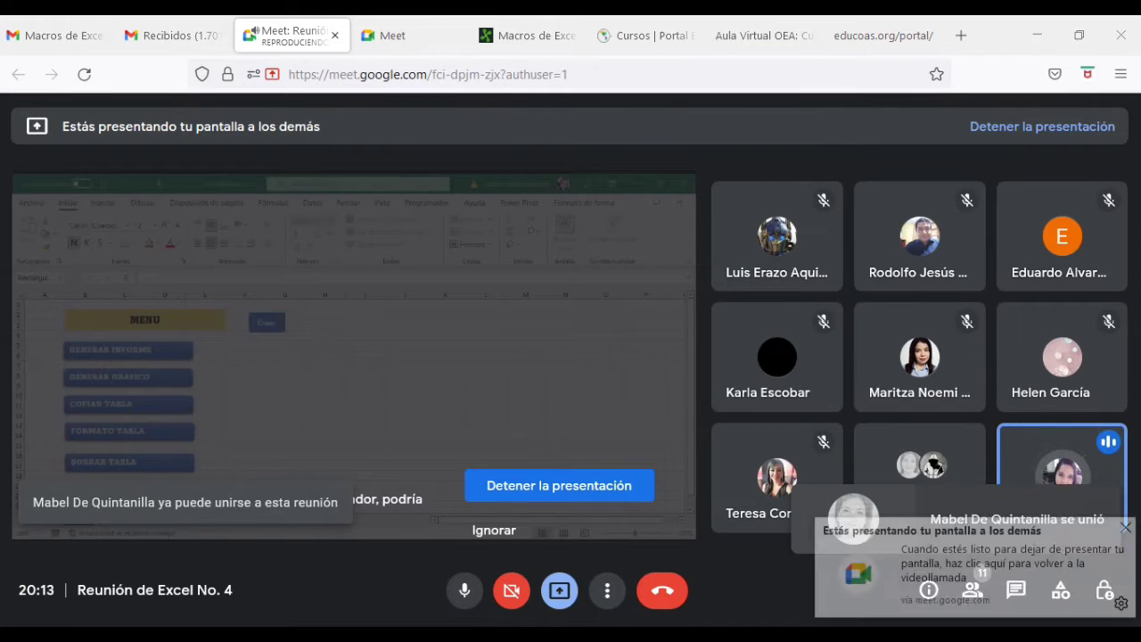
key(alt+Tab)
click(588, 402)
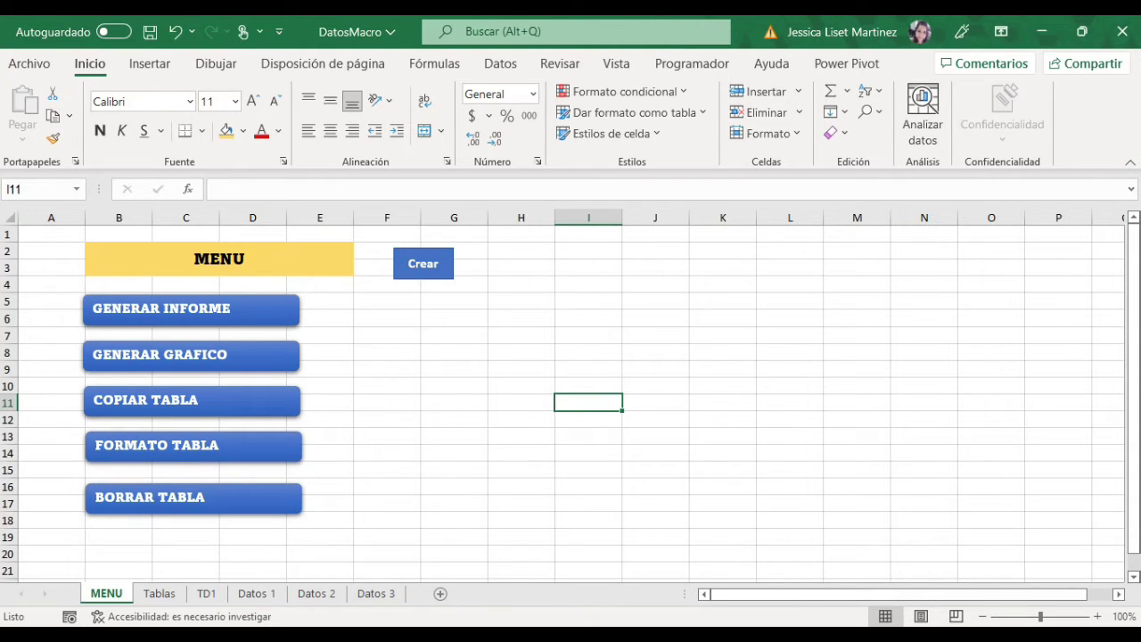
- Test the Crear button by running its macro, and delete the boton creado shape it draws
click(454, 335)
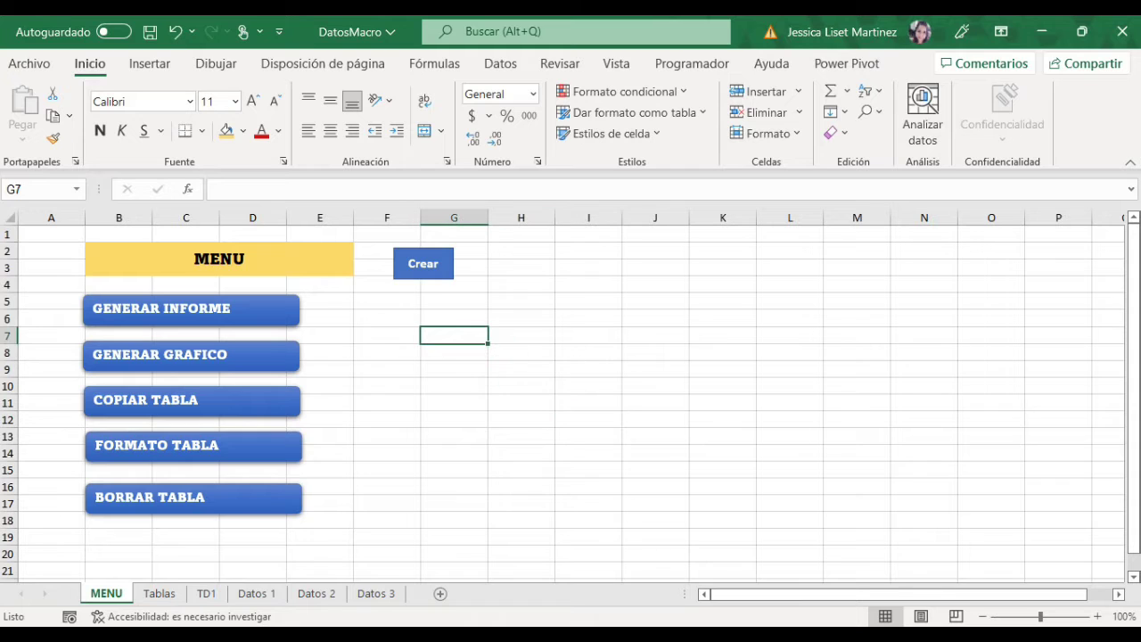
click(424, 263)
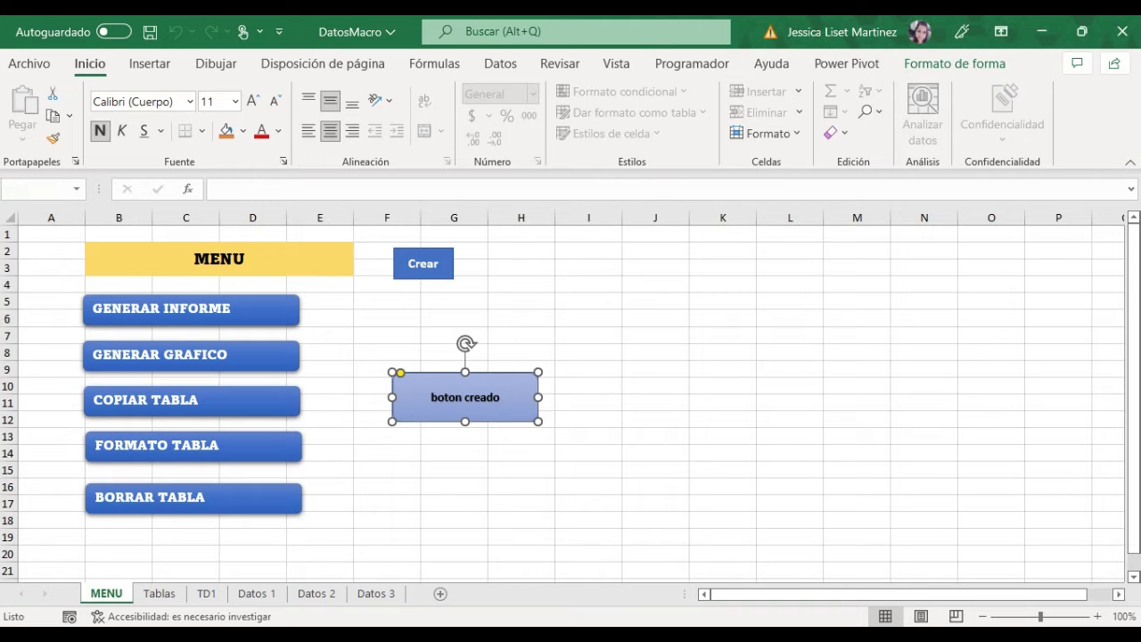
click(454, 335)
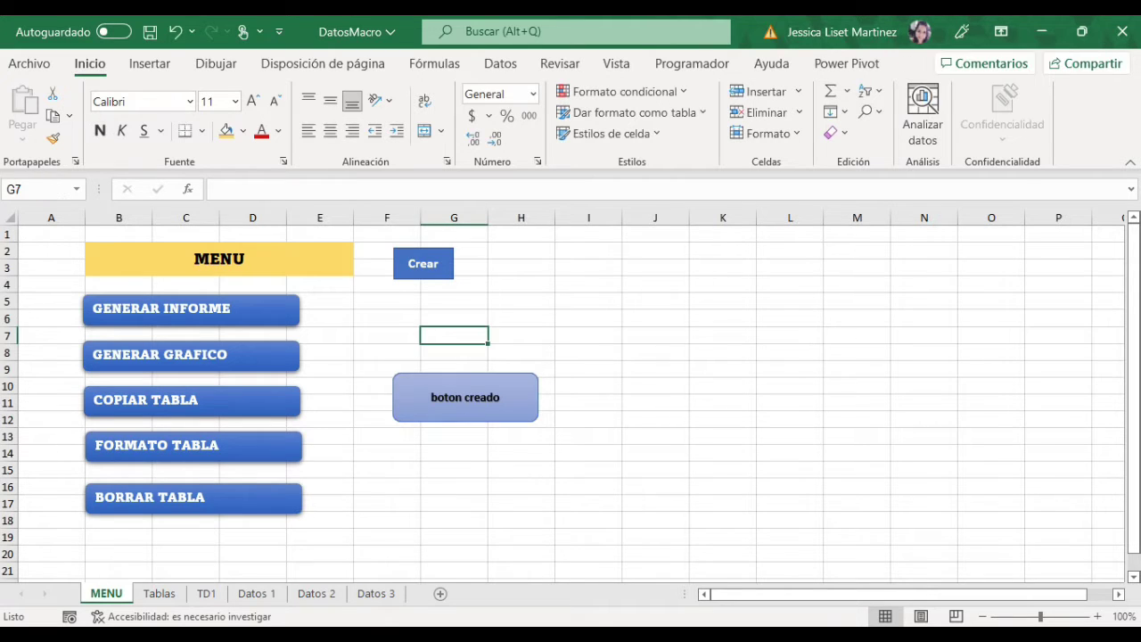
click(465, 397)
click(453, 335)
click(465, 398)
key(Delete)
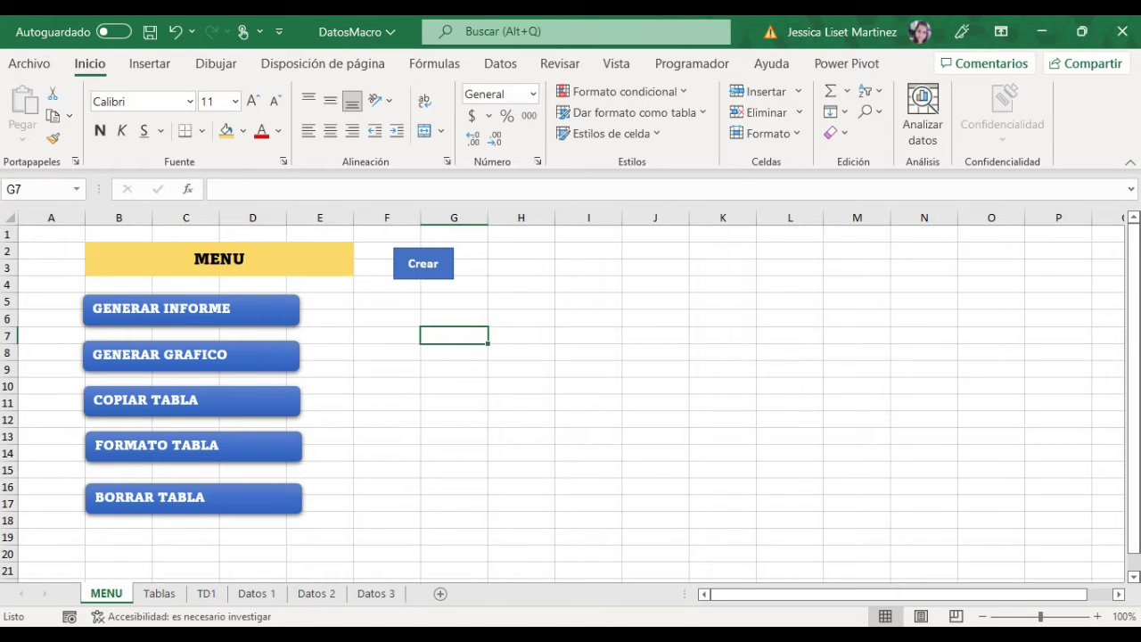
- Run the Crear button's macro five times, moving each generated boton creado shape into a cascade across columns H to K
click(423, 263)
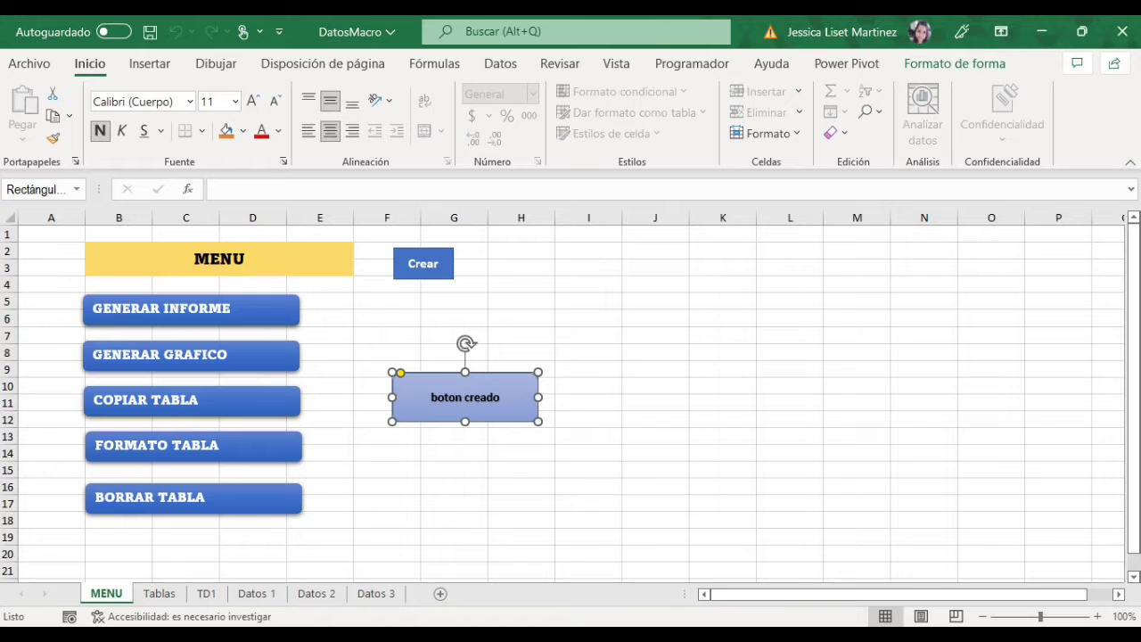
drag(465, 398, 592, 285)
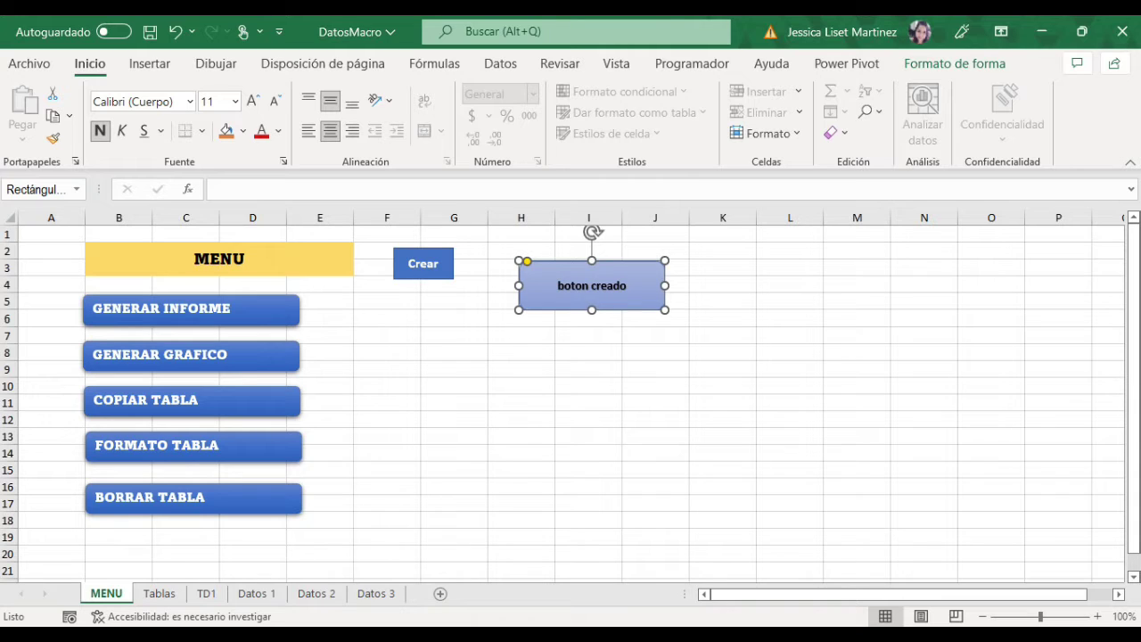
click(424, 264)
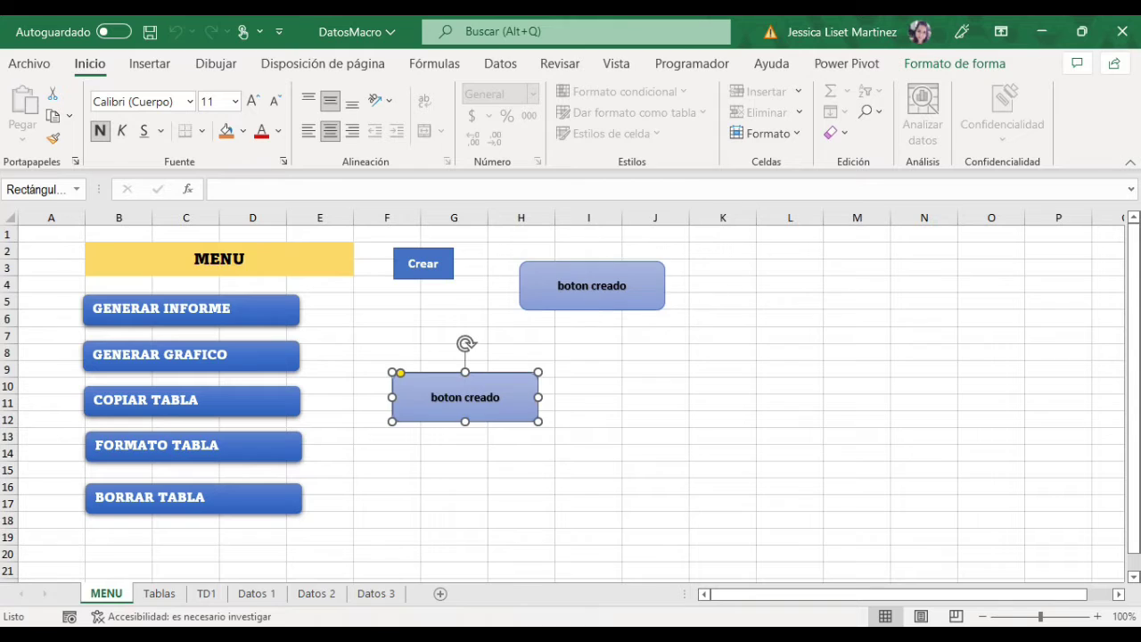
drag(465, 398, 610, 334)
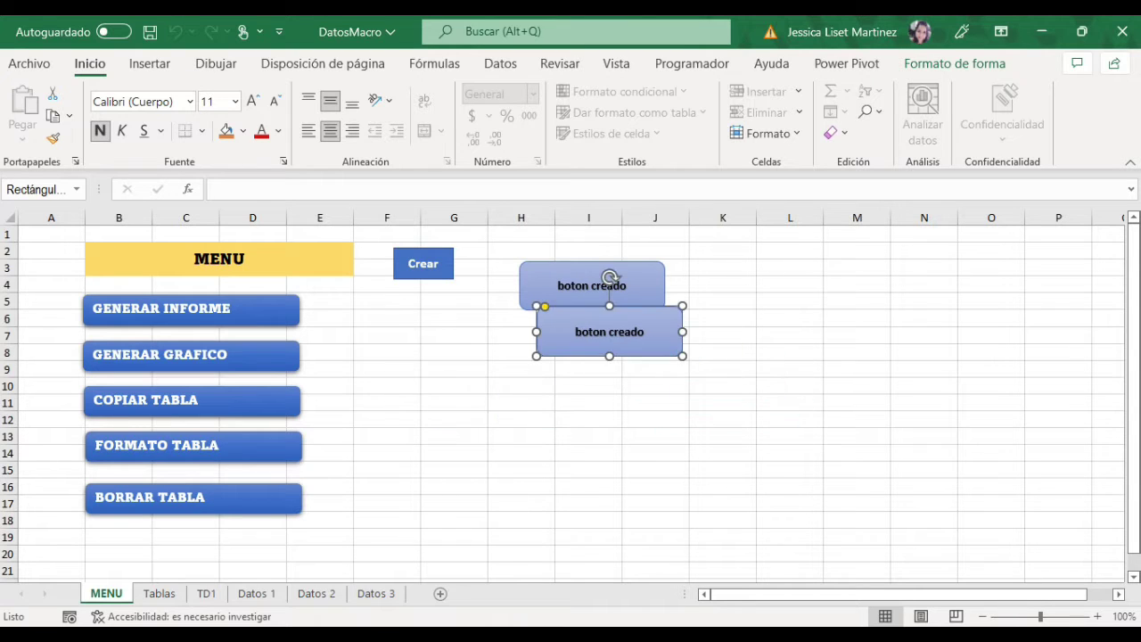
click(424, 264)
drag(465, 397, 676, 413)
click(423, 263)
drag(466, 398, 646, 377)
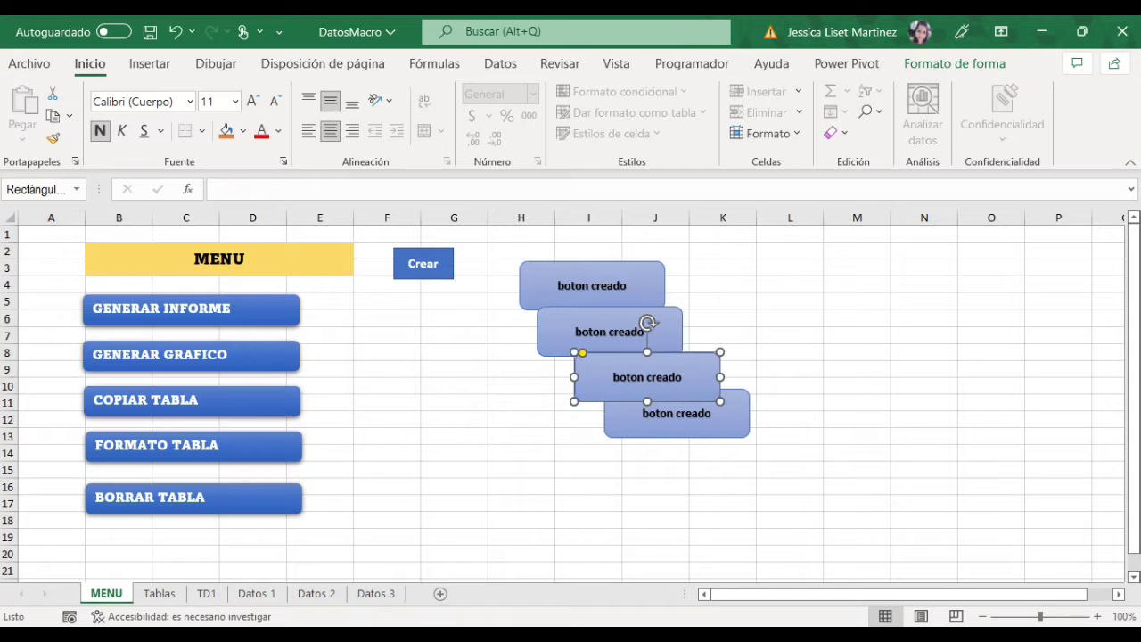
click(423, 264)
drag(465, 397, 672, 415)
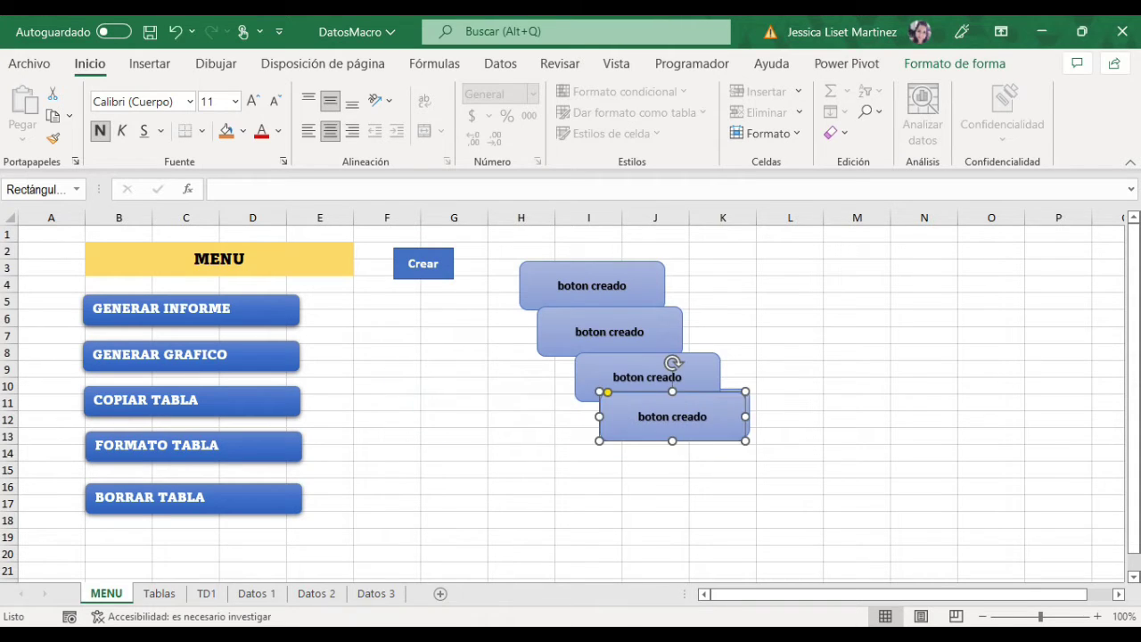
- Generate one more boton creado shape with the Crear button, and delete all the boton creado shapes from the MENU sheet
click(424, 264)
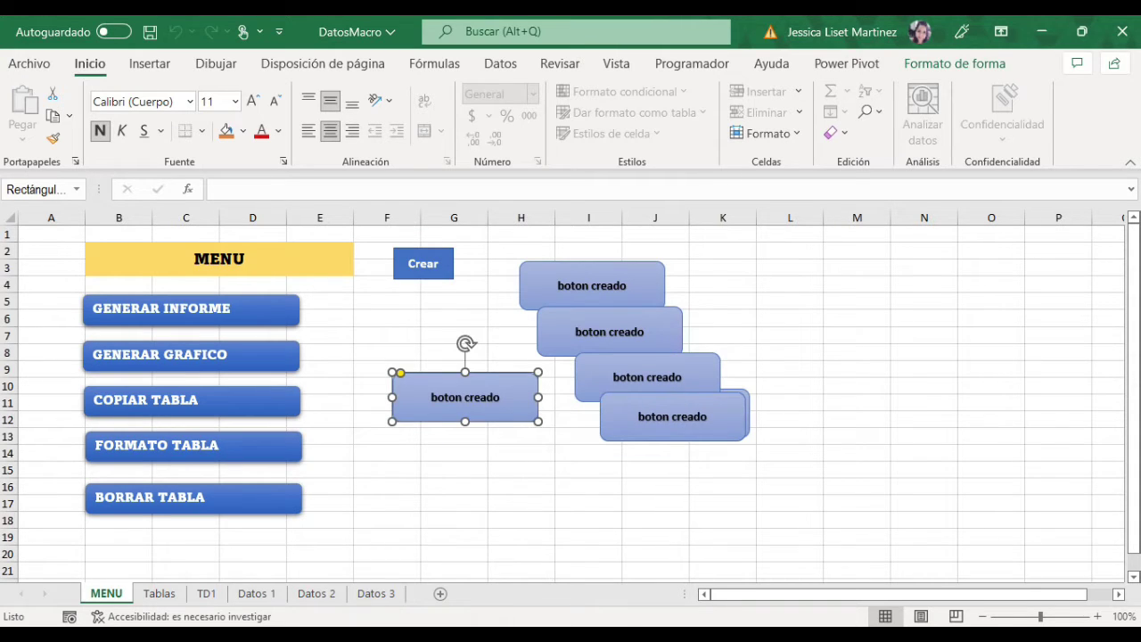
key(Delete)
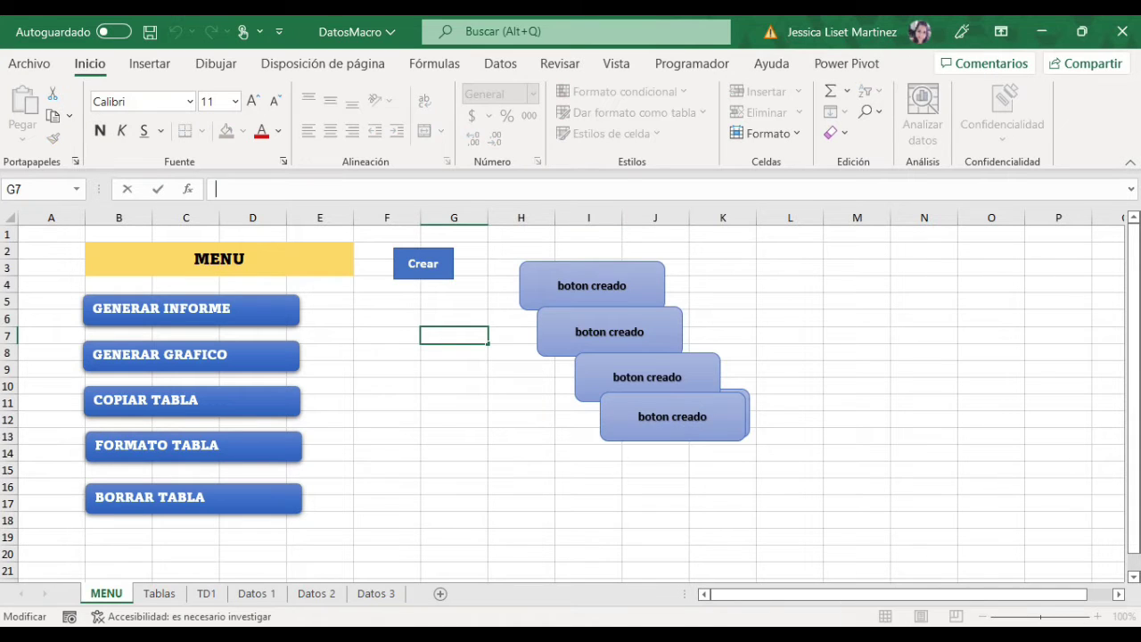
click(592, 286)
key(Delete)
click(610, 331)
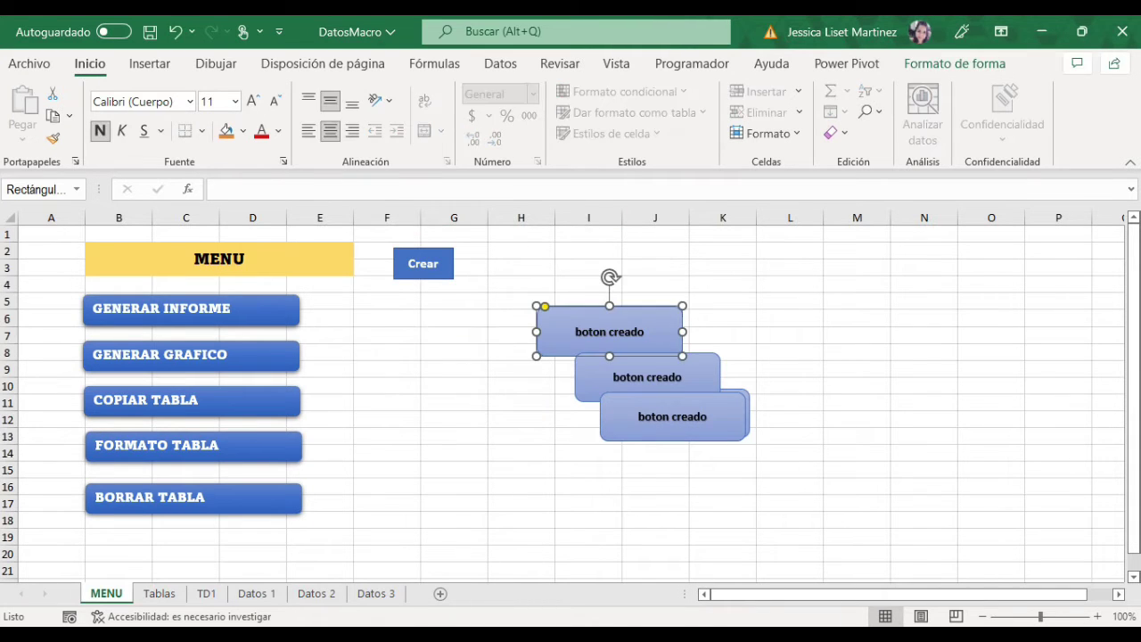
key(Delete)
click(621, 377)
key(Delete)
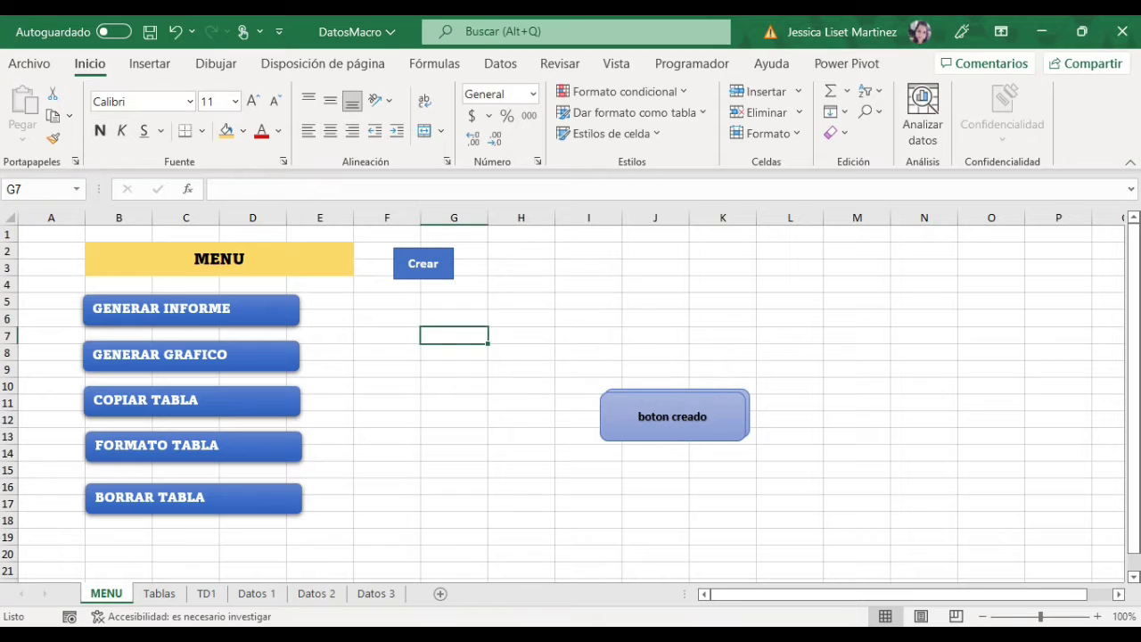
click(641, 415)
key(Delete)
key(Delete)
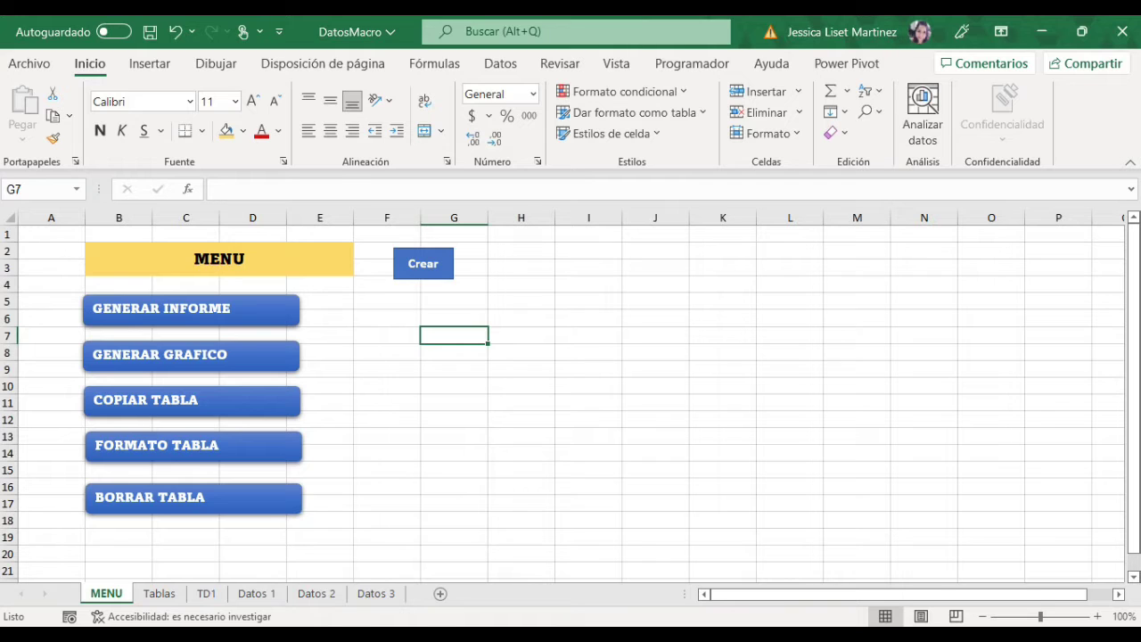
- Select the GENERAR INFORME and GENERAR GRAFICO shapes in turn, and move the cell selection away to F11
ctrl+click(192, 310)
key(Tab)
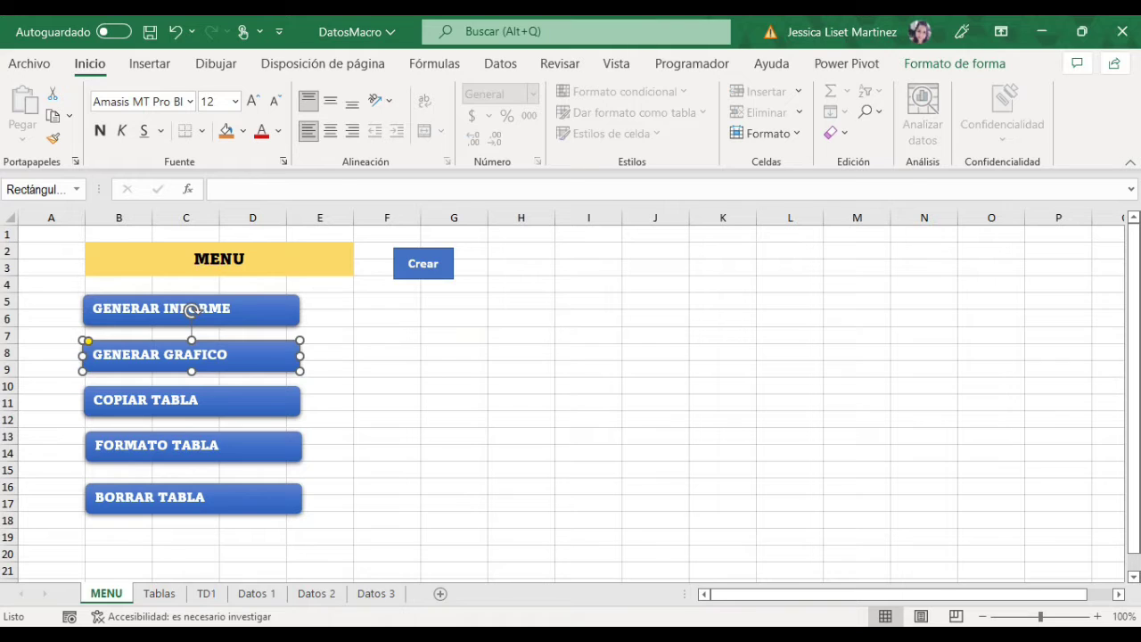
click(387, 402)
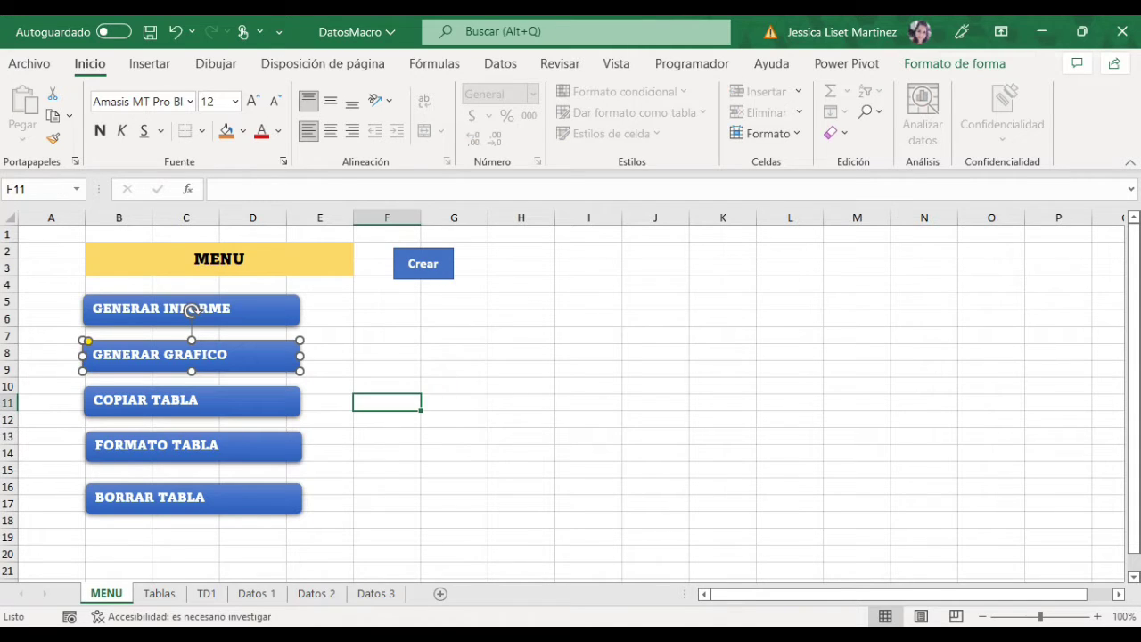
- Look through the workbook's data sheets, and select the whole pivot table in A3:B16 on the TD1 sheet
key(ctrl+Page_Down)
key(ctrl+Page_Down)
key(ctrl+Page_Down)
key(ctrl+Page_Down)
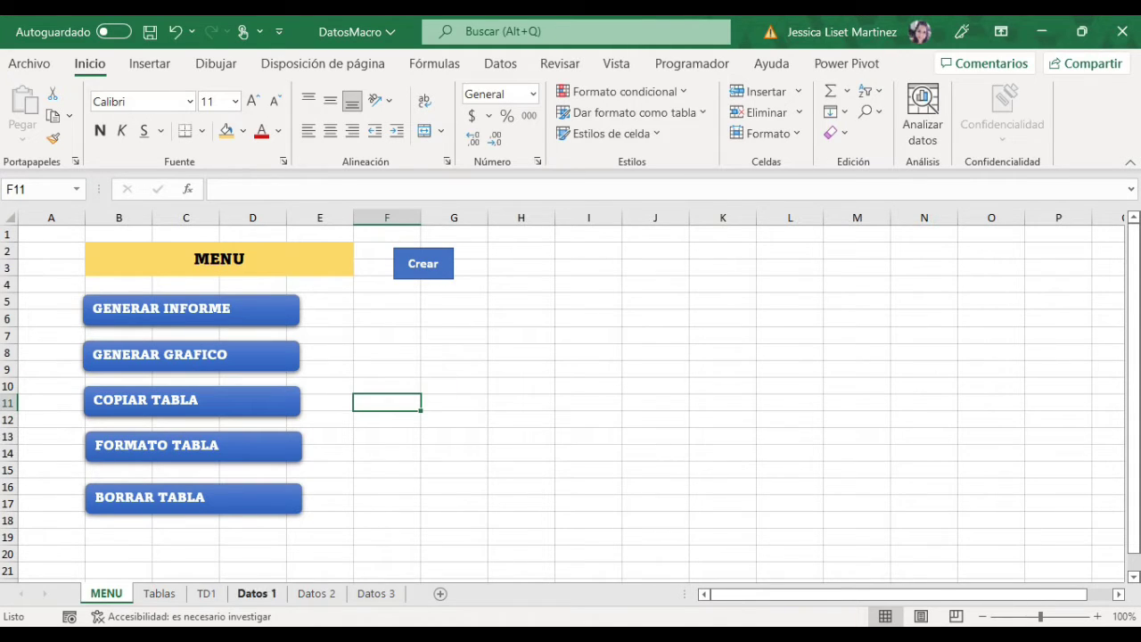
key(ctrl+Page_Down)
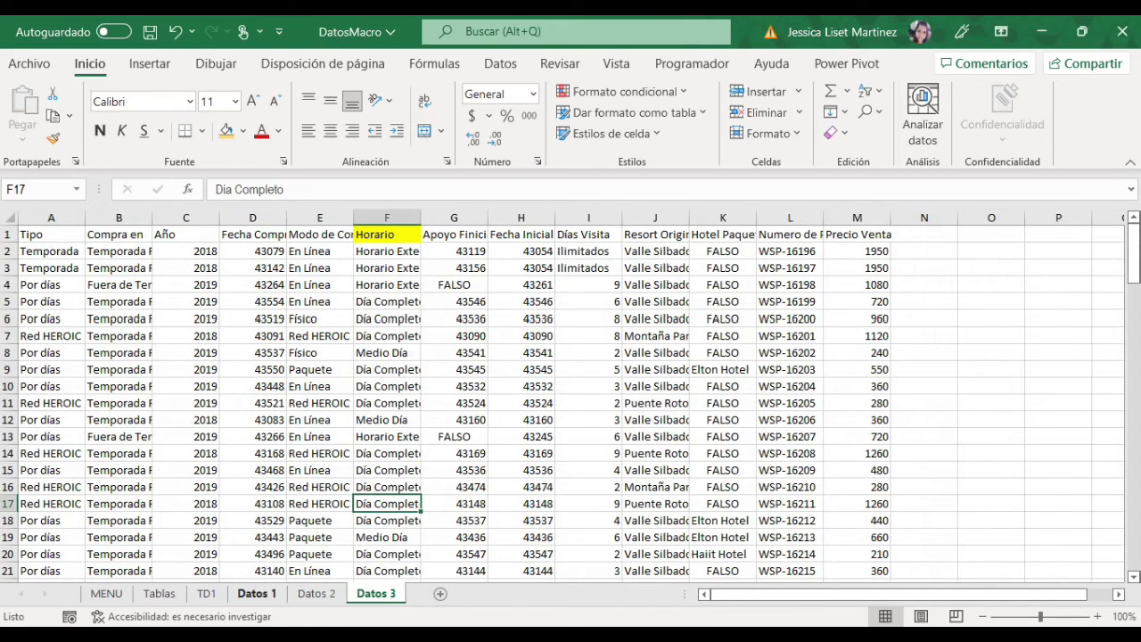
key(ctrl+Page_Up)
key(ctrl+Page_Up)
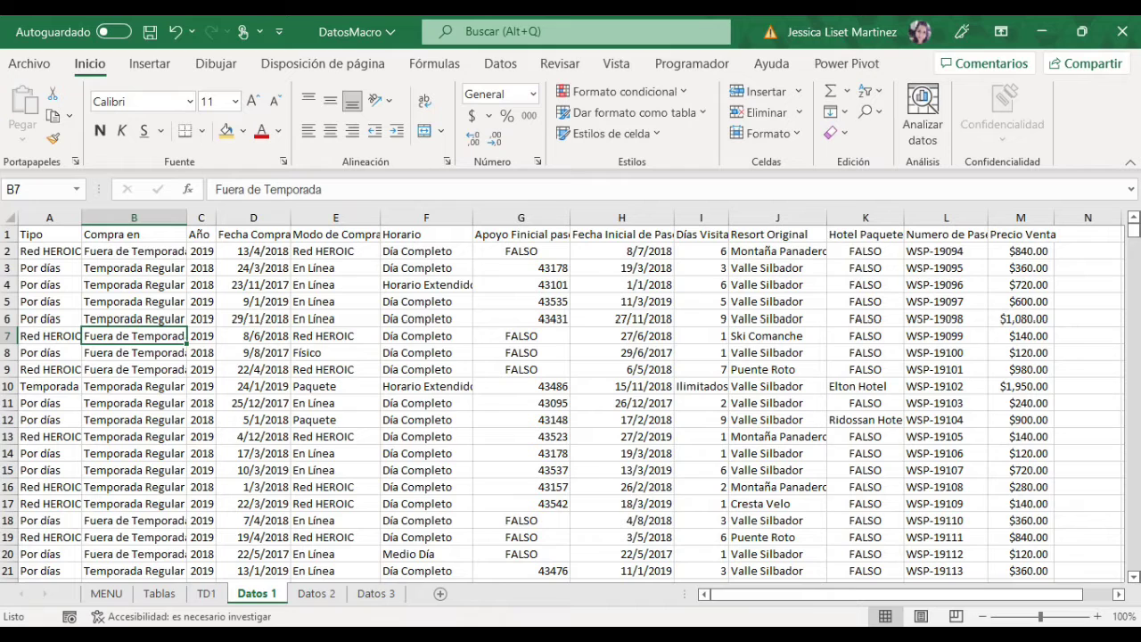
key(ctrl+Page_Up)
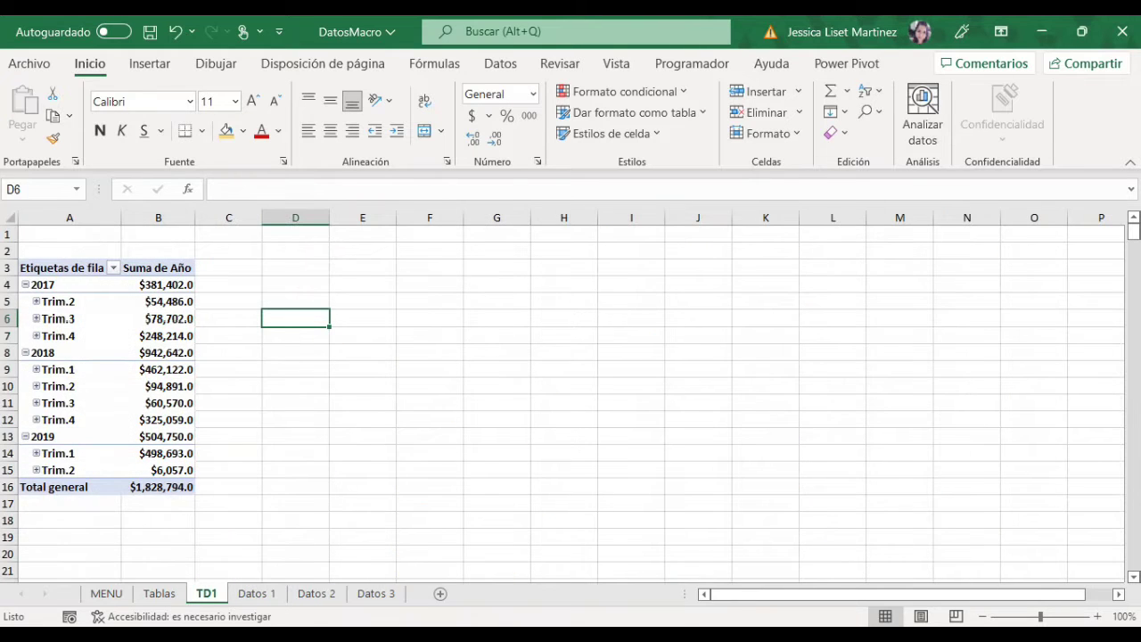
drag(63, 269, 158, 487)
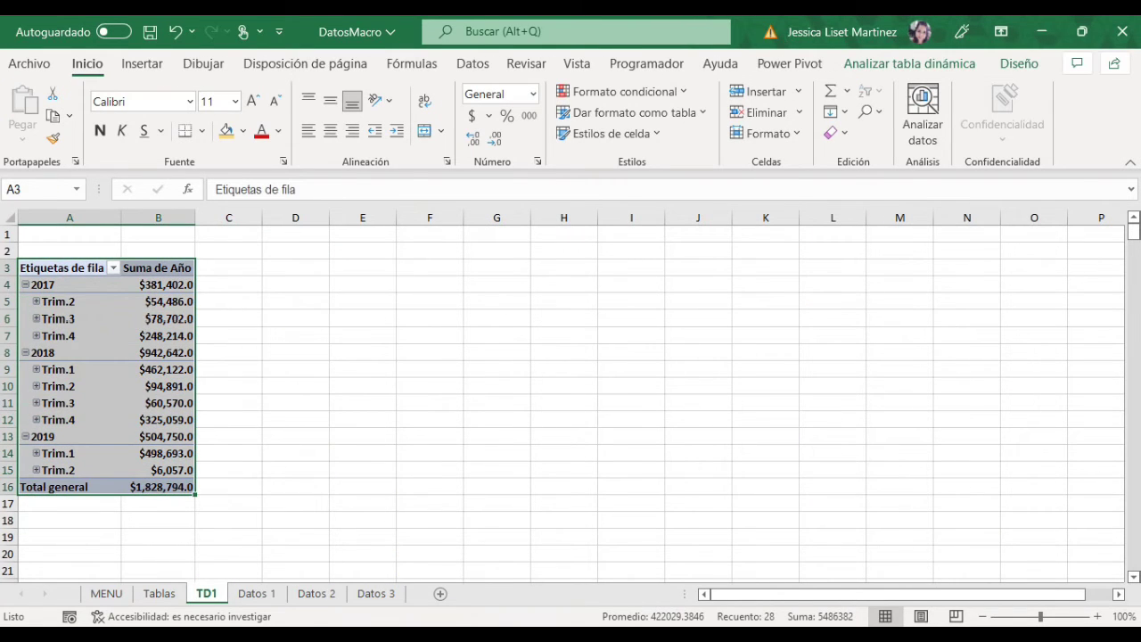
- Review the Datos 1 and Datos 3 sheets, and examine the pivot table in A3:B8 on the Tablas sheet, ending at B4
click(256, 593)
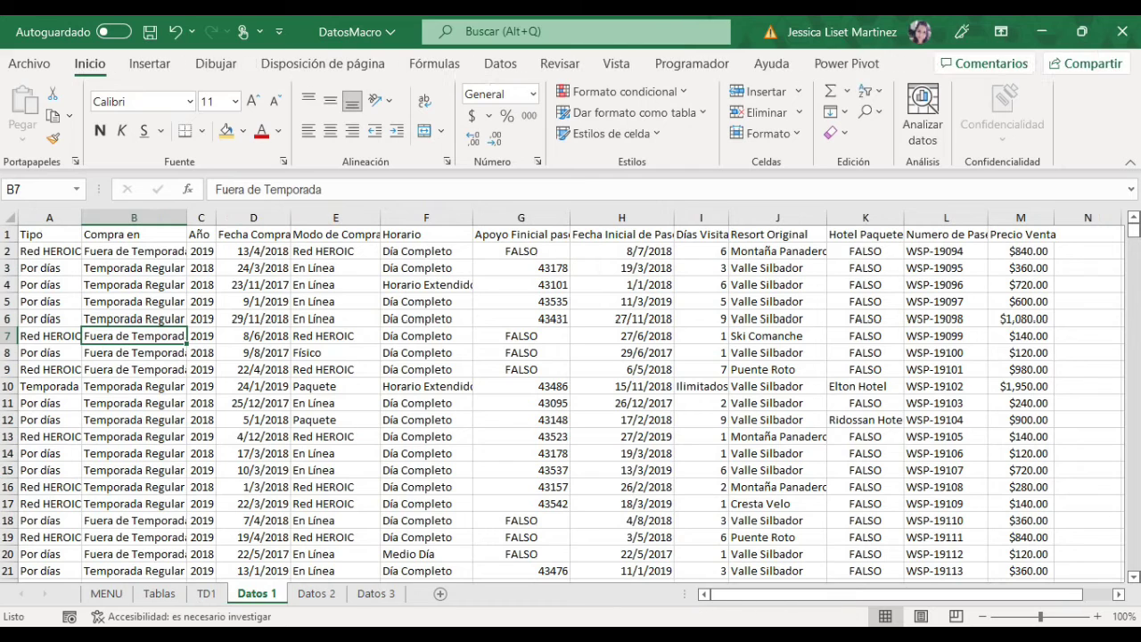
click(375, 593)
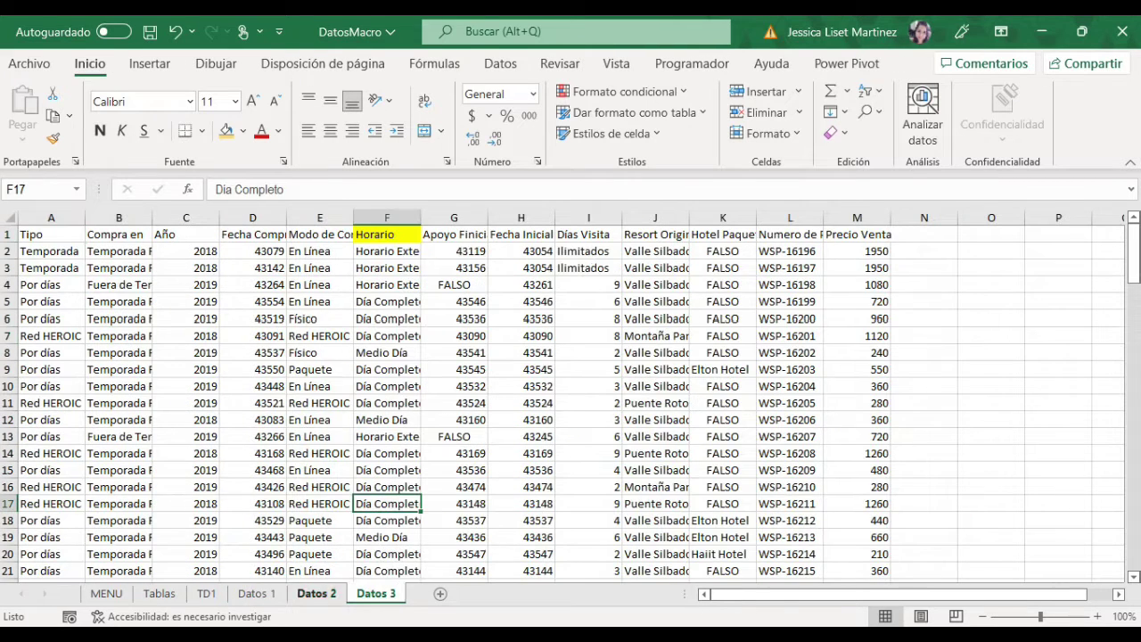
click(159, 592)
click(275, 436)
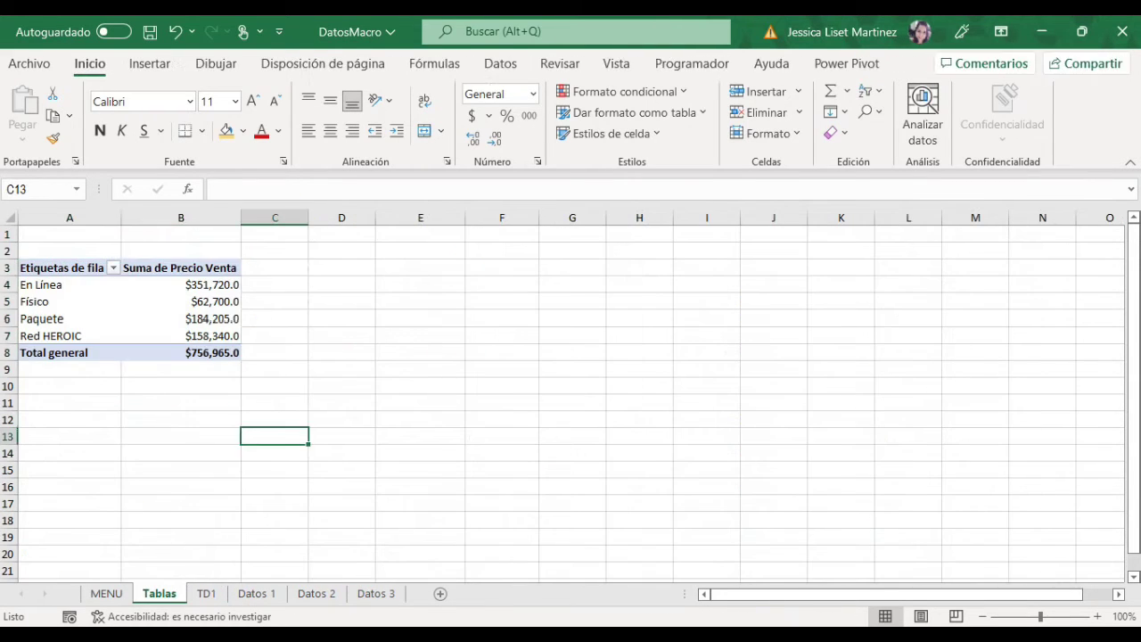
drag(53, 268, 205, 352)
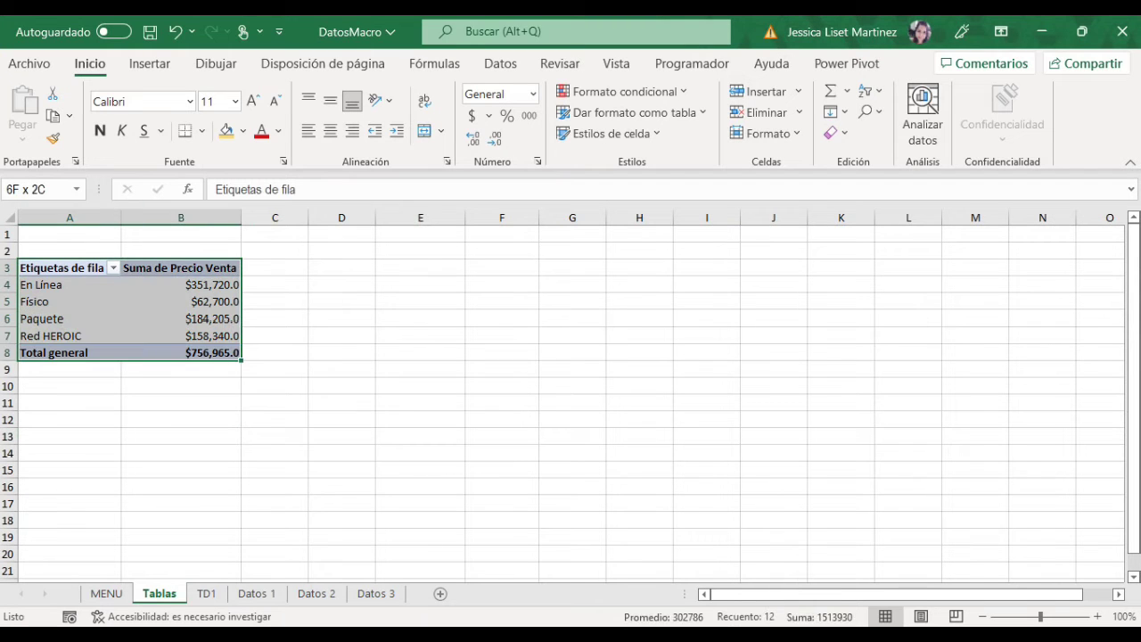
click(180, 284)
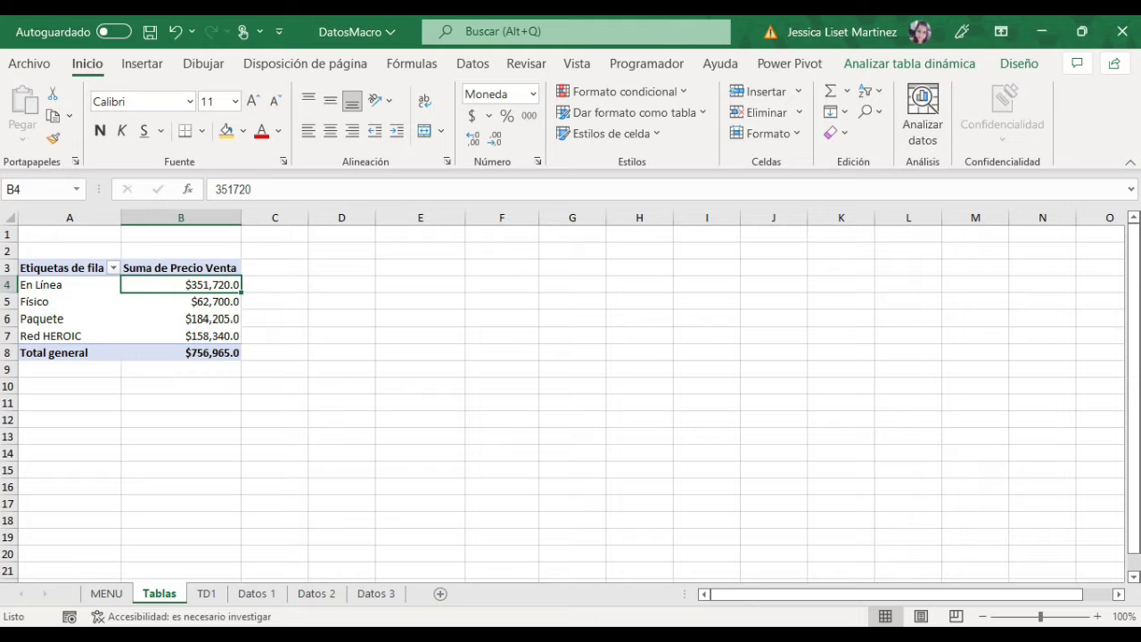
- Review the Datos 1 and Tablas sheets, and copy the pivot table to H5:I10 on the MENU sheet with COPIAR TABLA
click(143, 63)
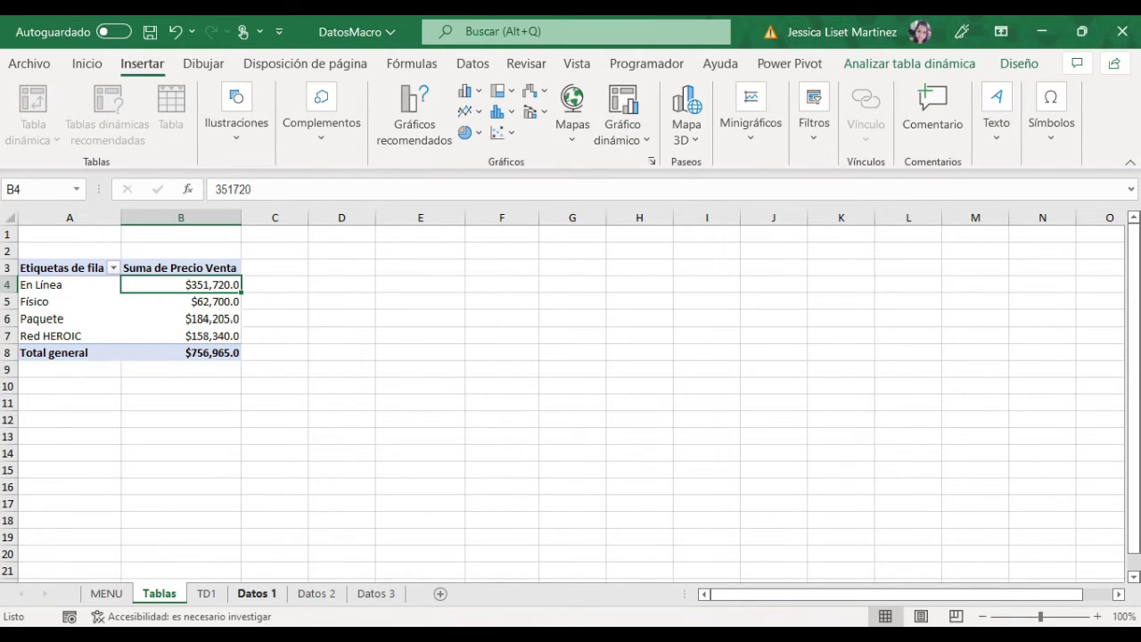
click(257, 593)
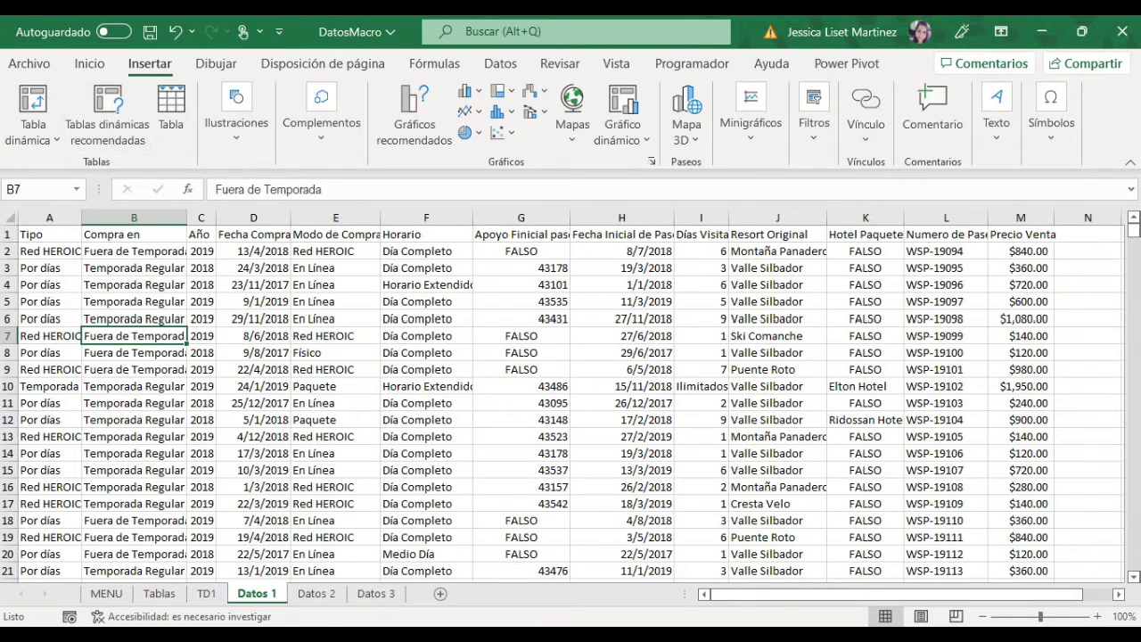
click(159, 592)
click(106, 592)
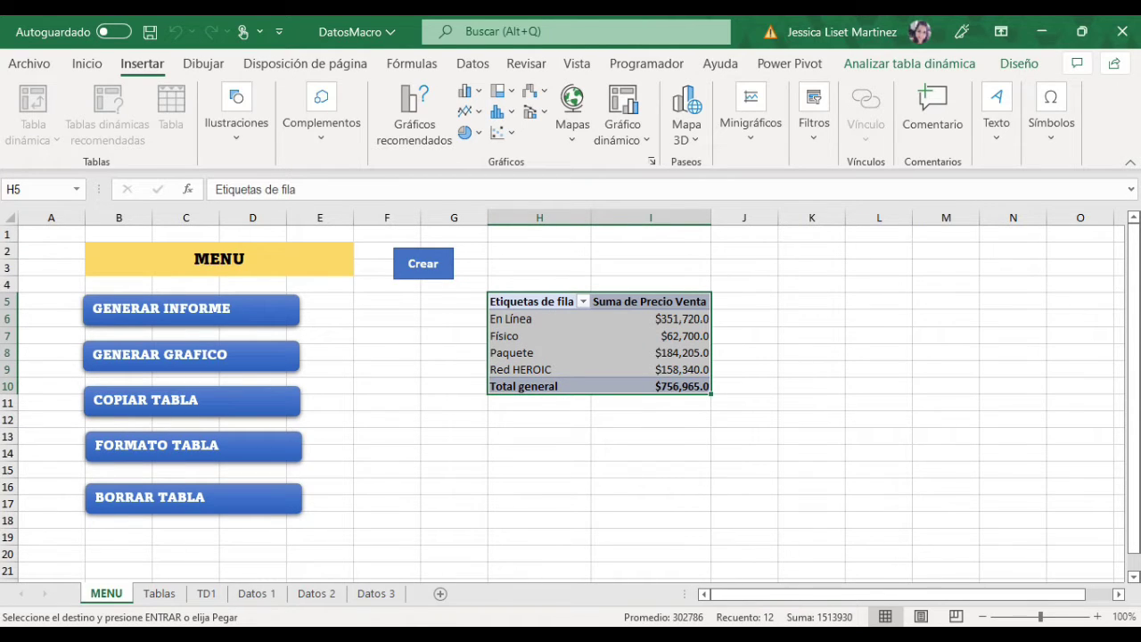
- Stop debugging the formatotabla macro and close the Visual Basic editor to return to the MENU sheet
key(Return)
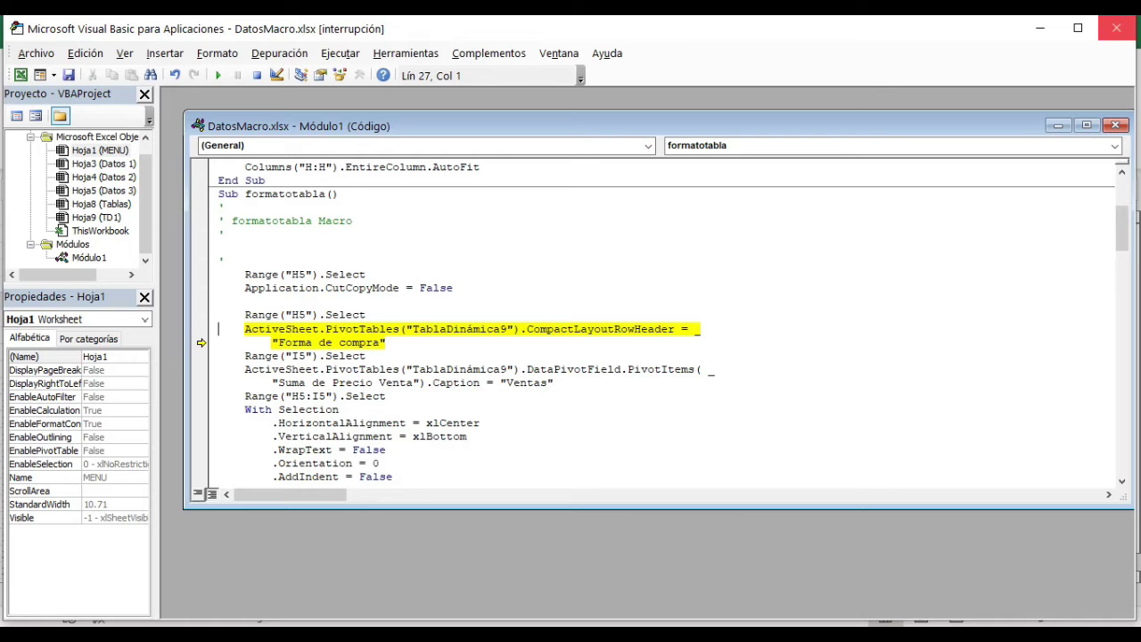
click(1116, 27)
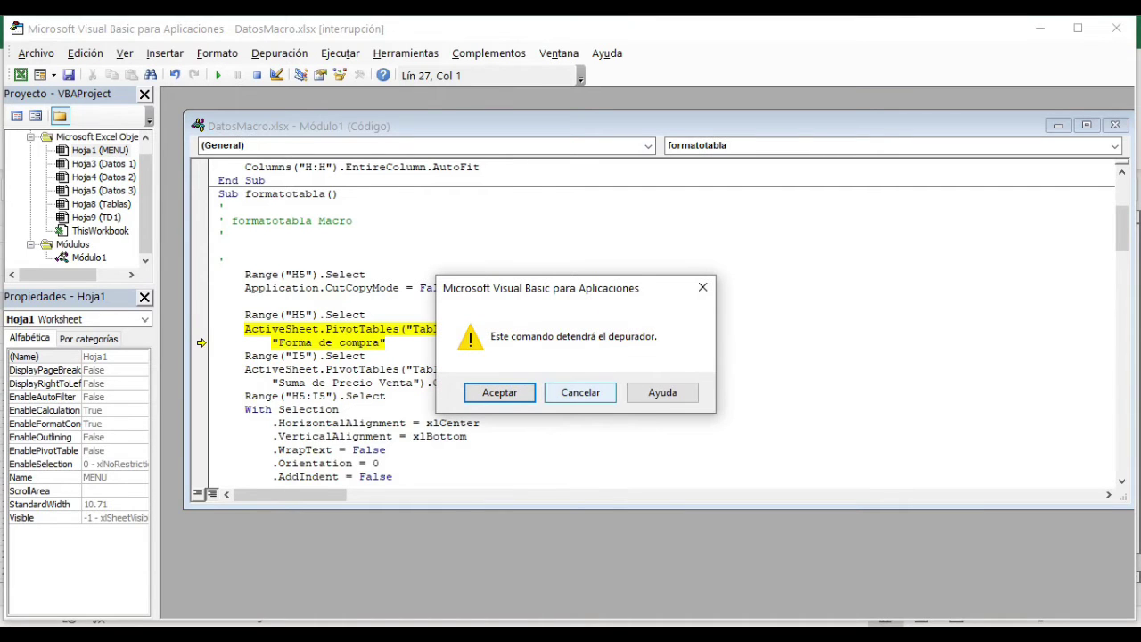
key(Return)
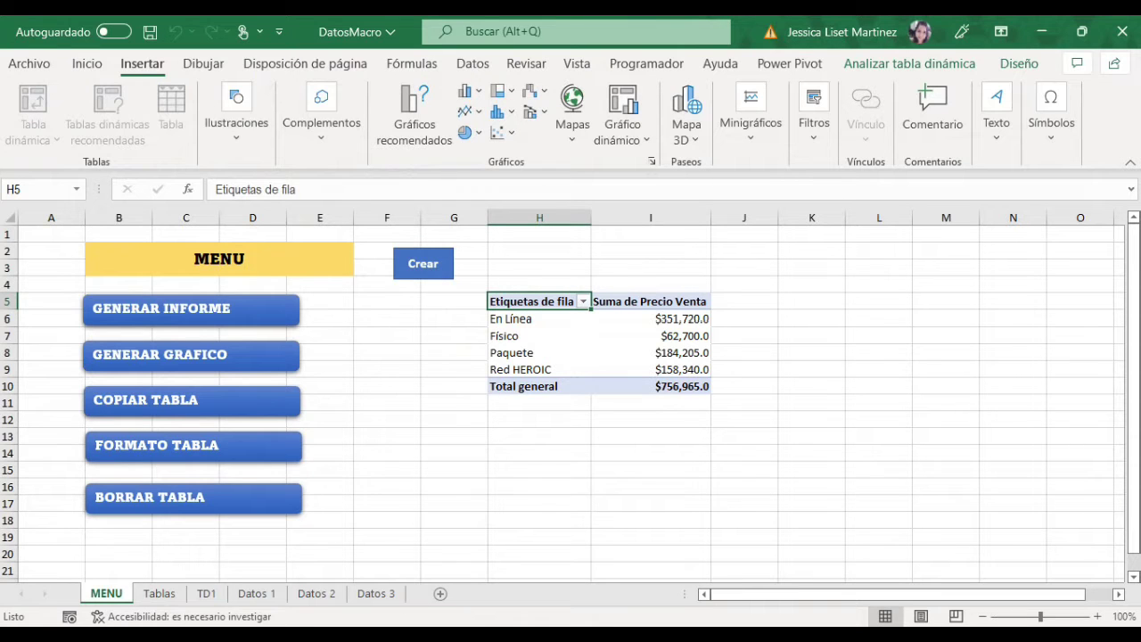
- Select the FORMATO TABLA shape, and delete the formatotabla macro from the workbook's macros
right_click(164, 447)
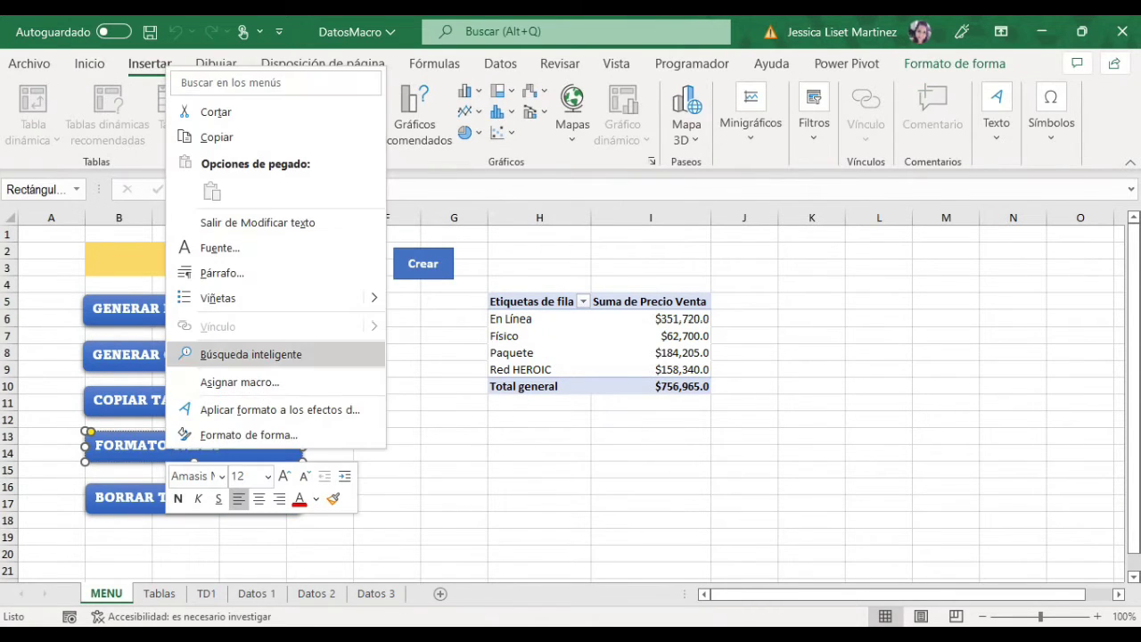
click(195, 401)
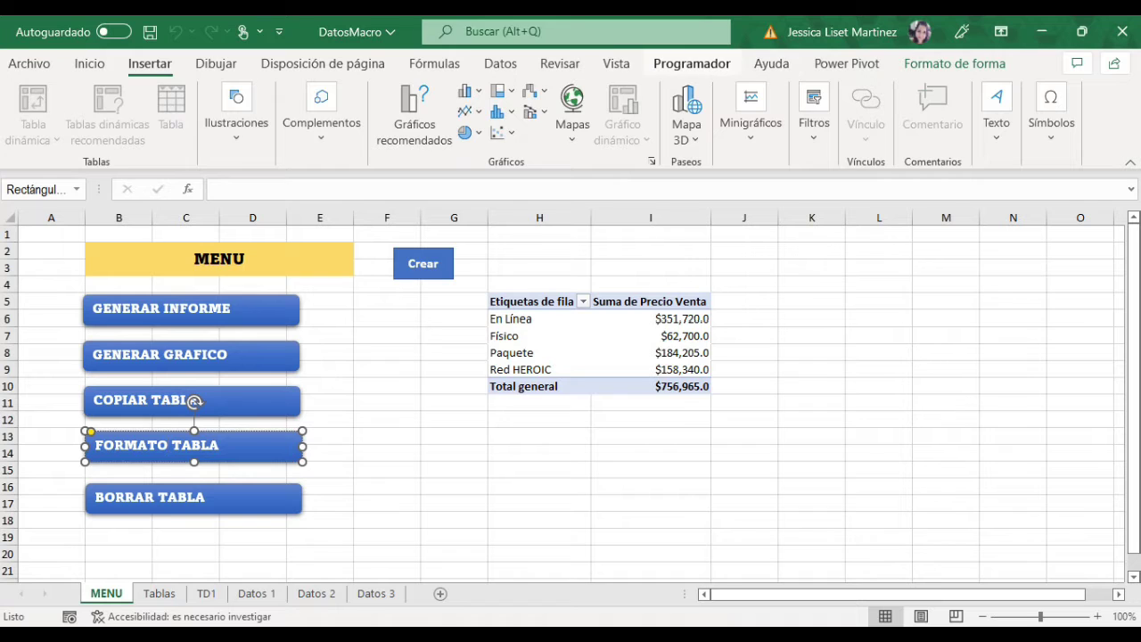
click(692, 63)
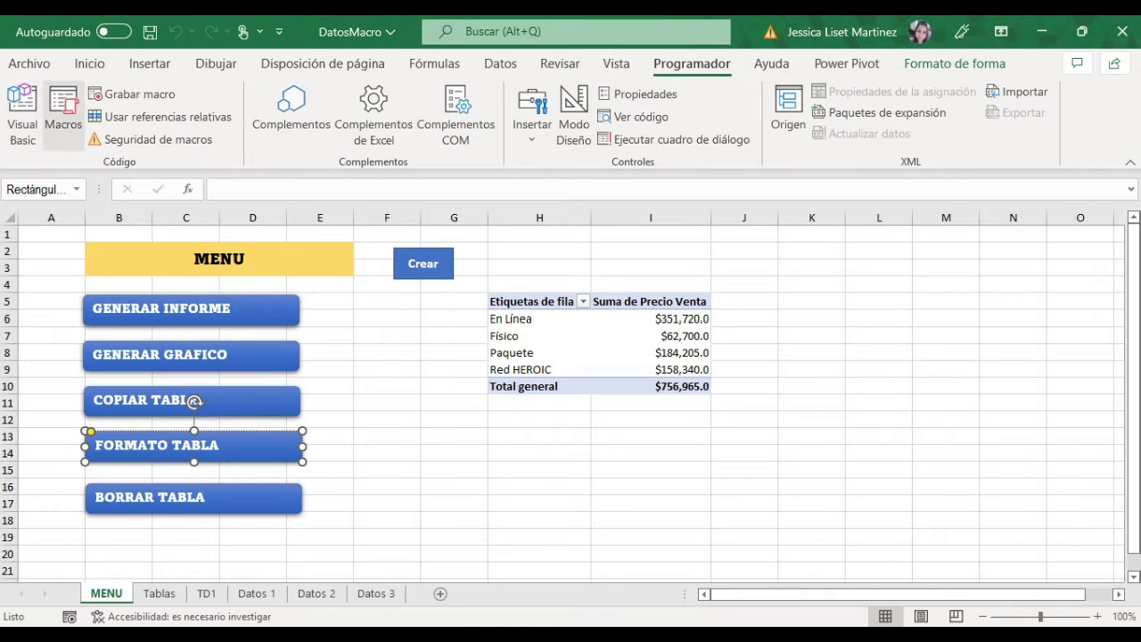
click(63, 114)
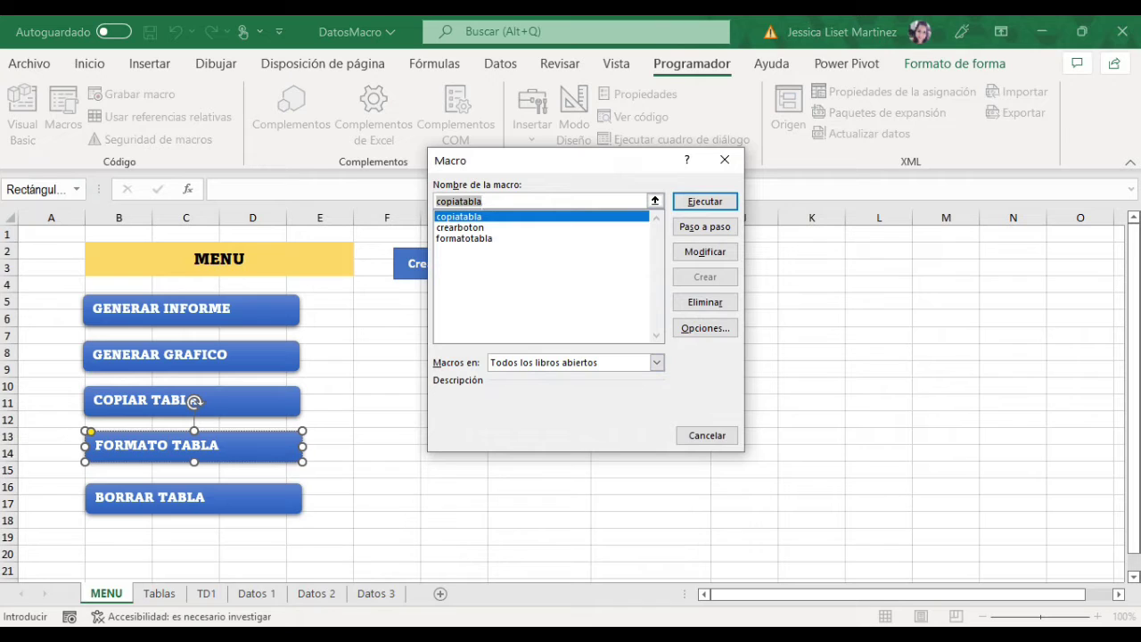
click(460, 228)
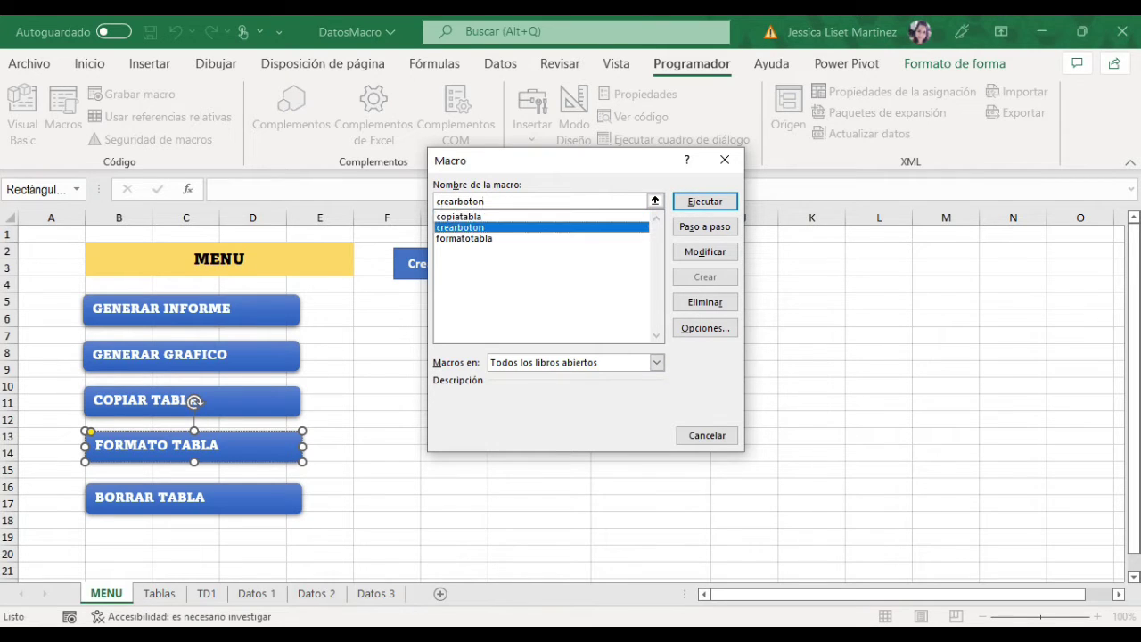
click(463, 237)
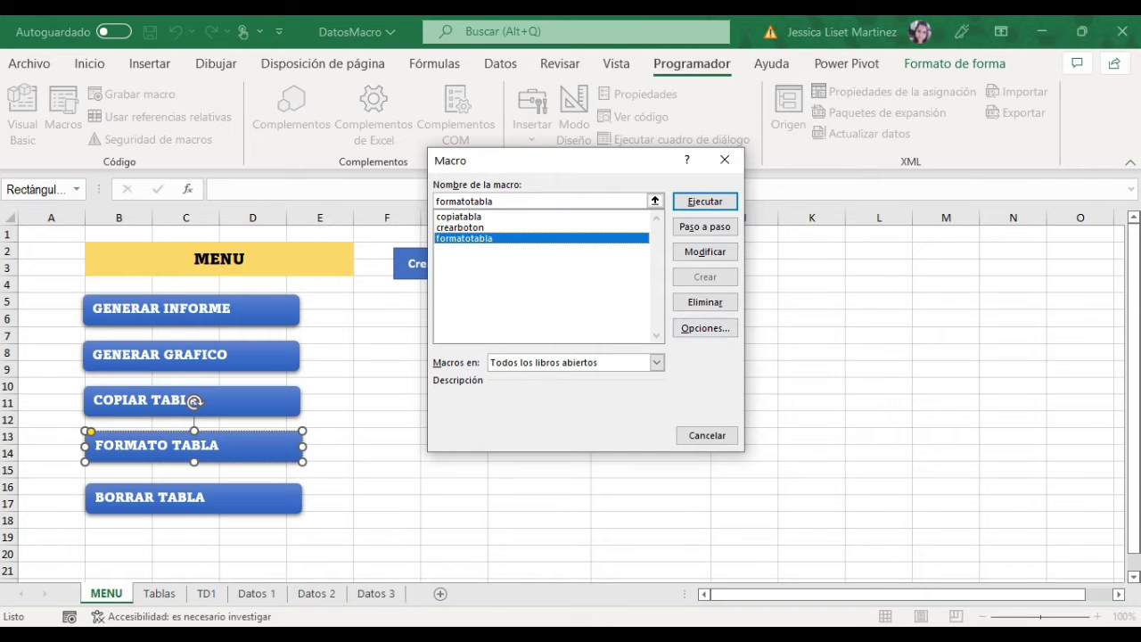
click(704, 302)
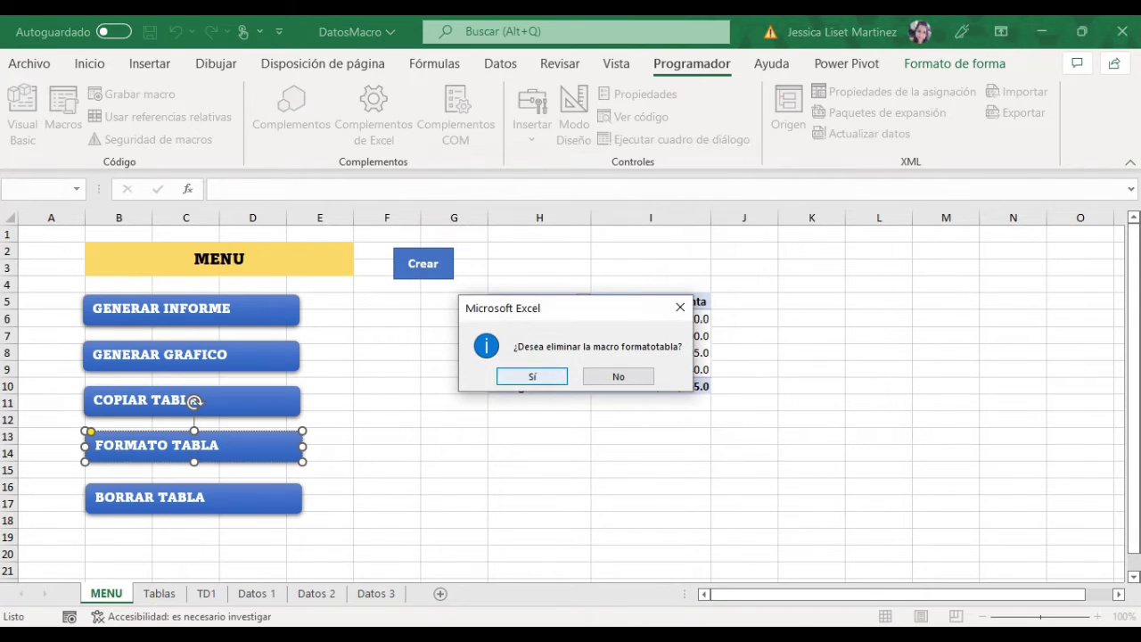
key(Return)
- Move the selection to the empty cell F10, and start recording a macro named formatotabla stored in this workbook
drag(490, 301, 695, 386)
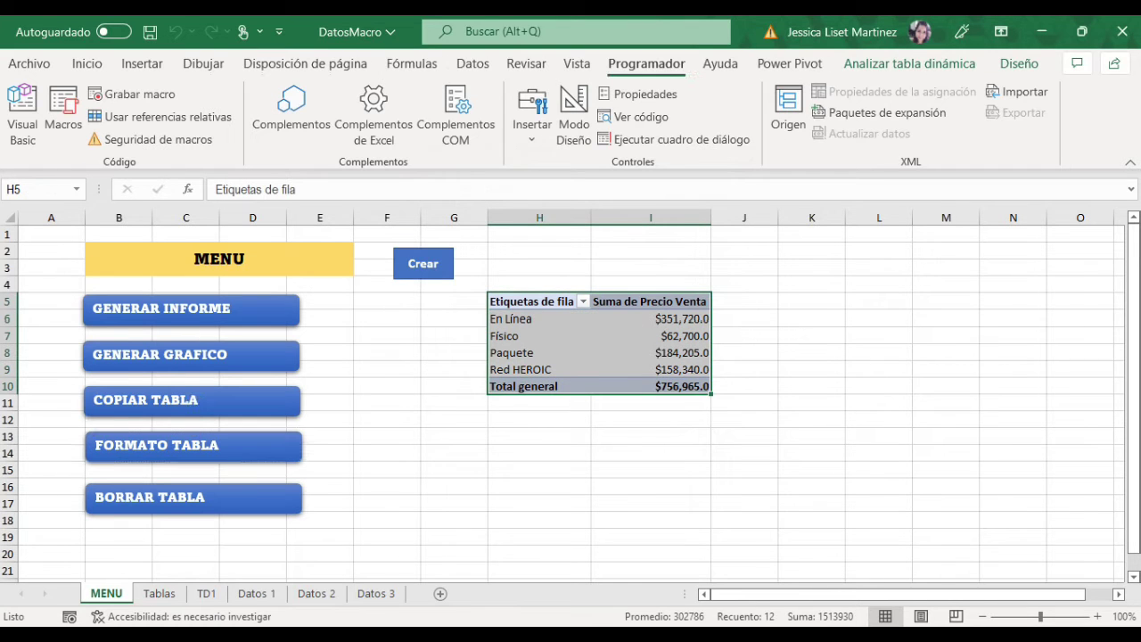
click(387, 385)
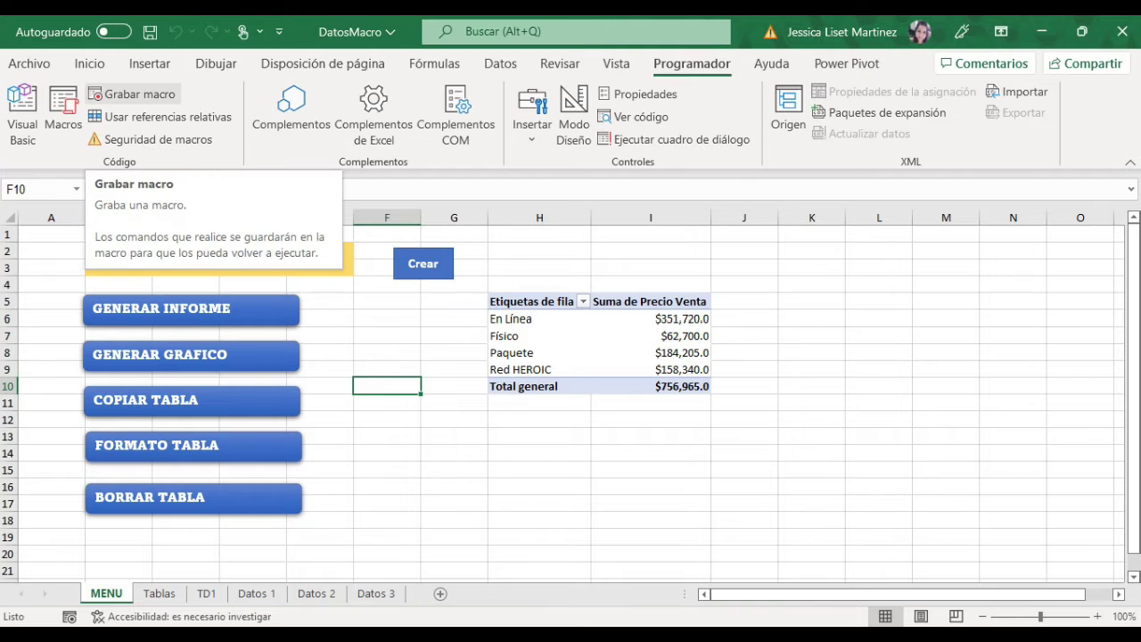
click(133, 94)
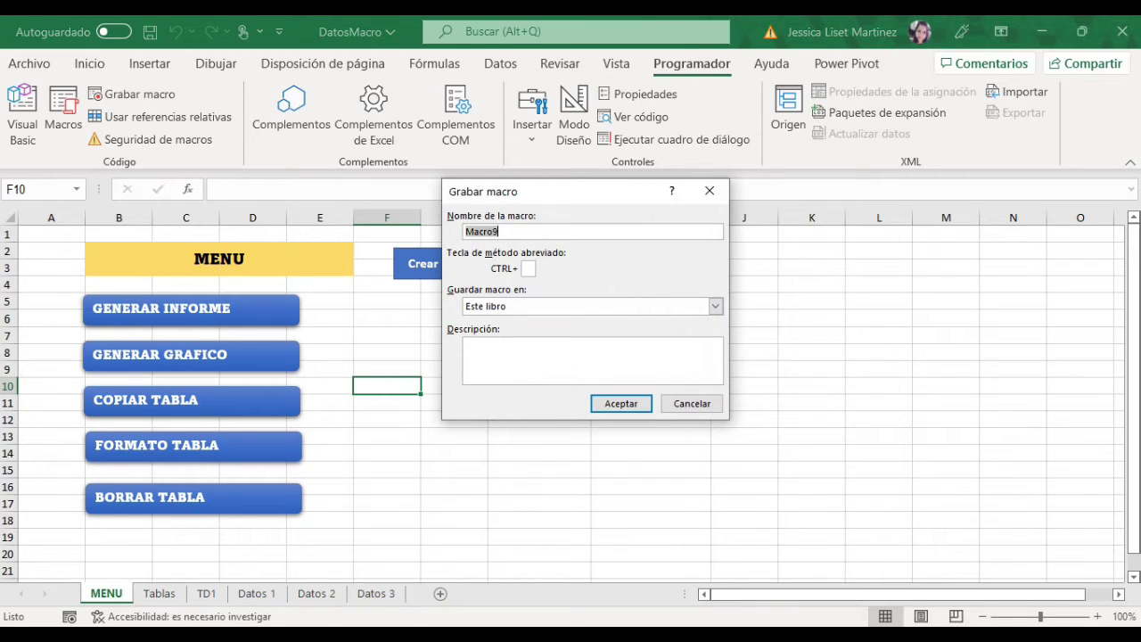
text(fota)
key(BackSpace)
key(BackSpace)
text(matotabla)
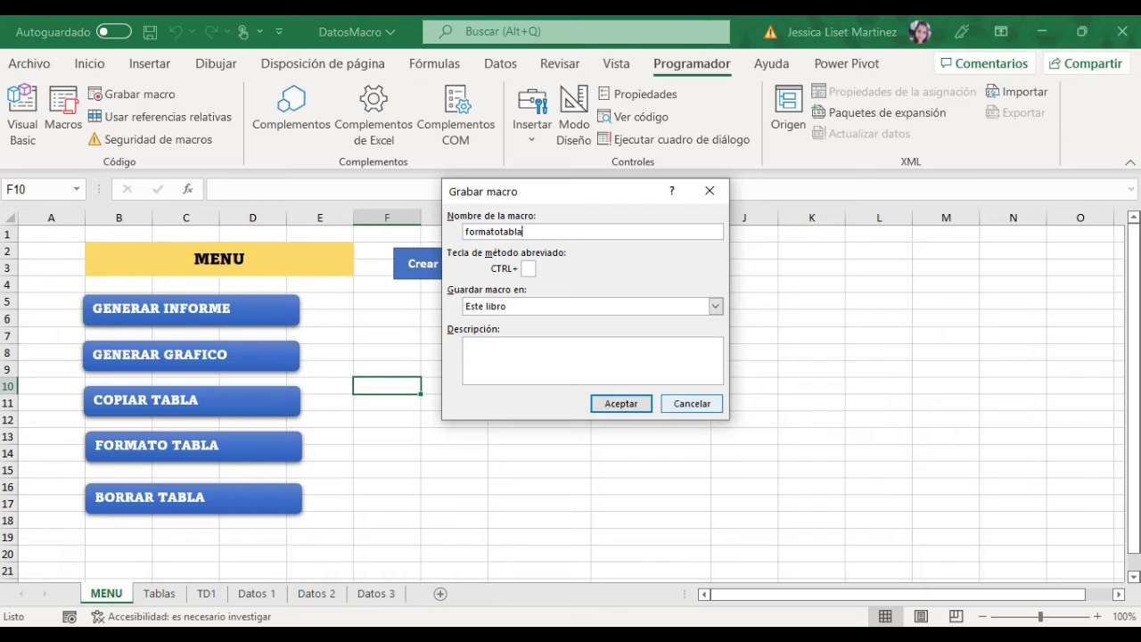
click(621, 403)
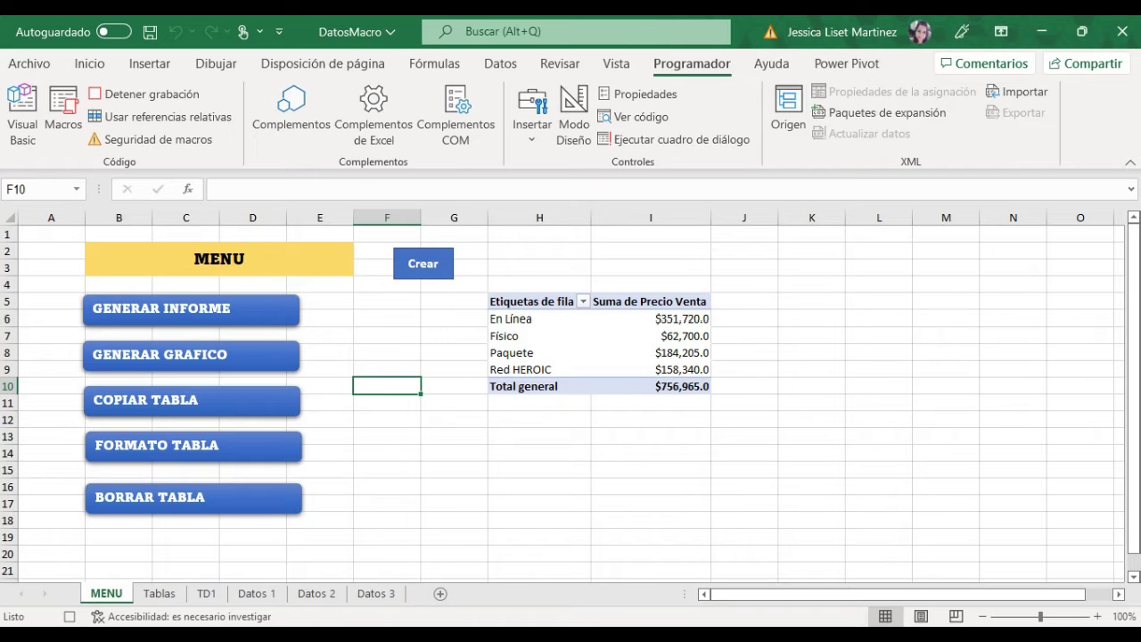
- Select the pivot table in H5:I10 and apply the gold style from the first row of the Medio pivot table styles
drag(532, 301, 695, 386)
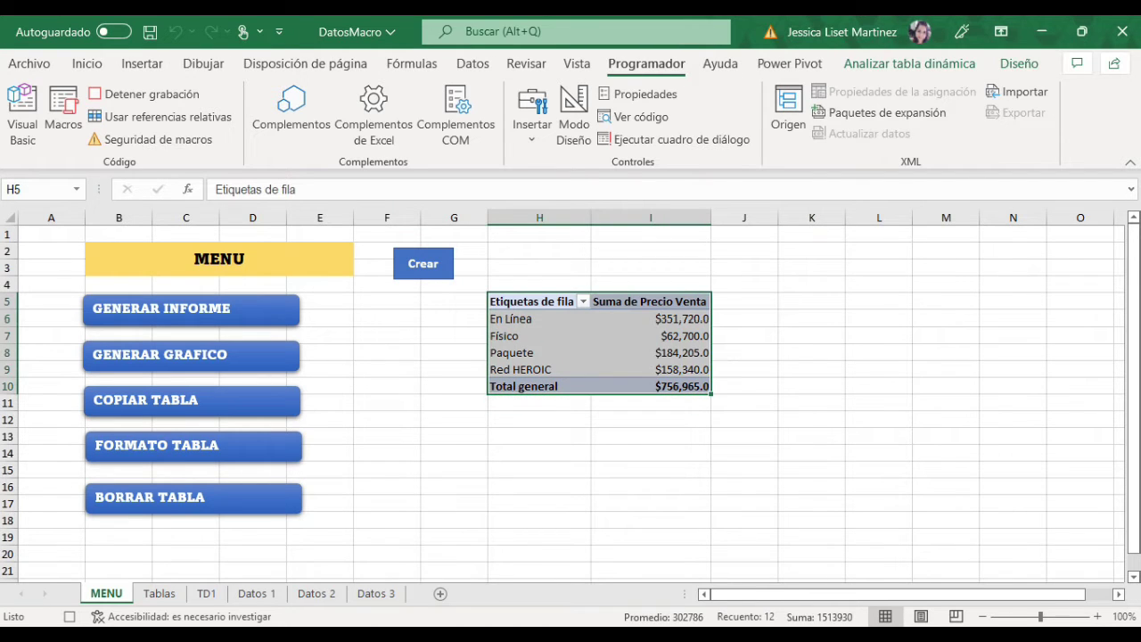
click(910, 63)
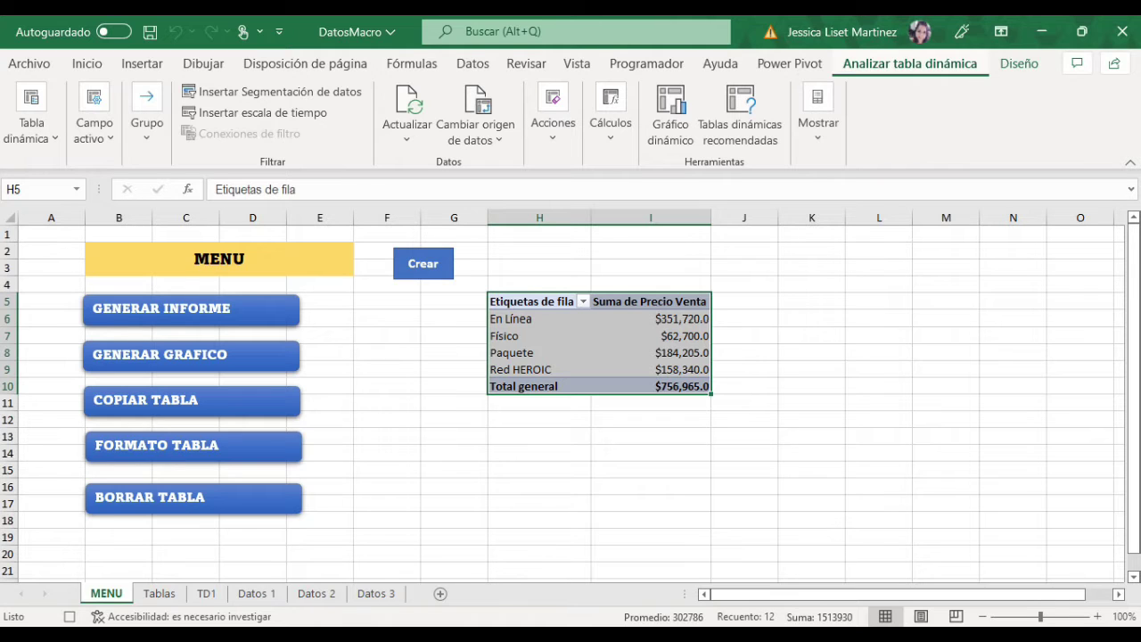
click(1018, 63)
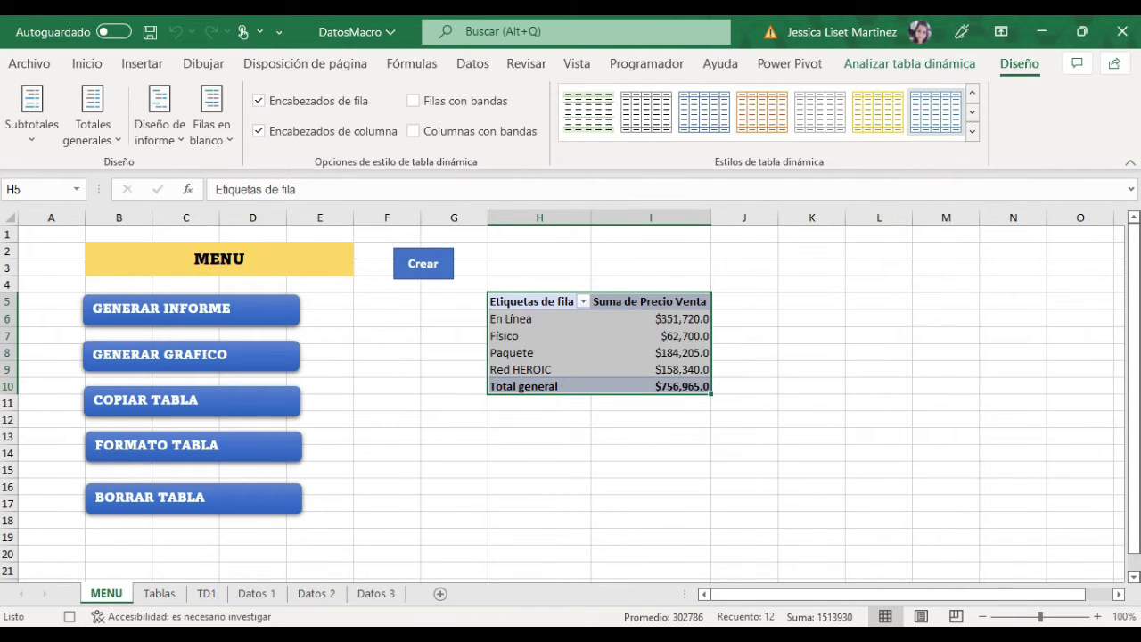
click(971, 130)
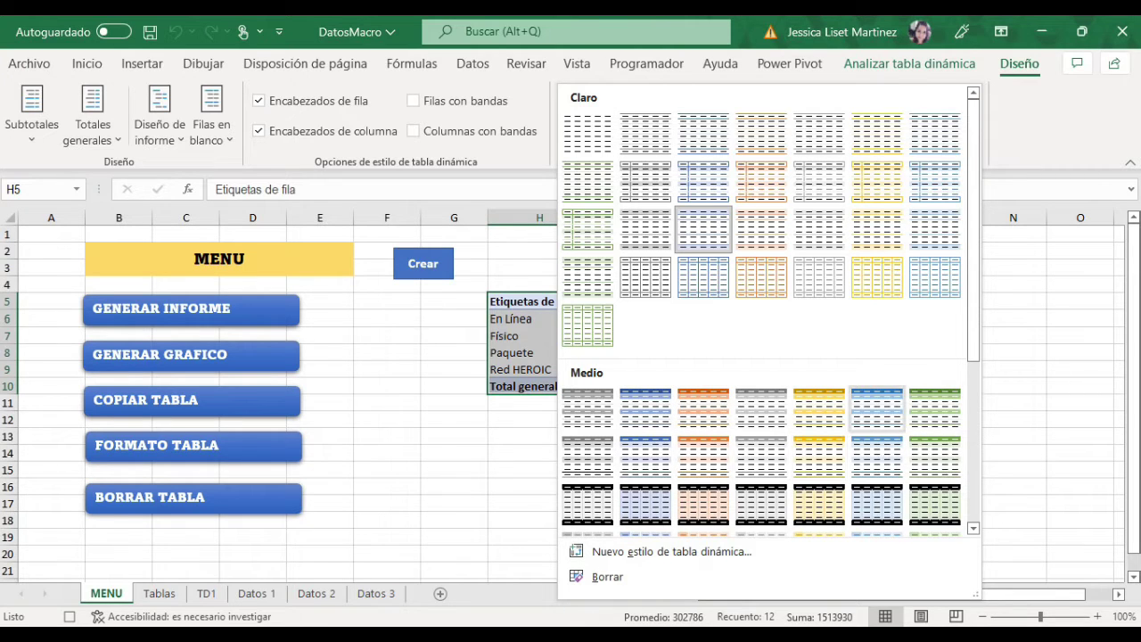
click(818, 408)
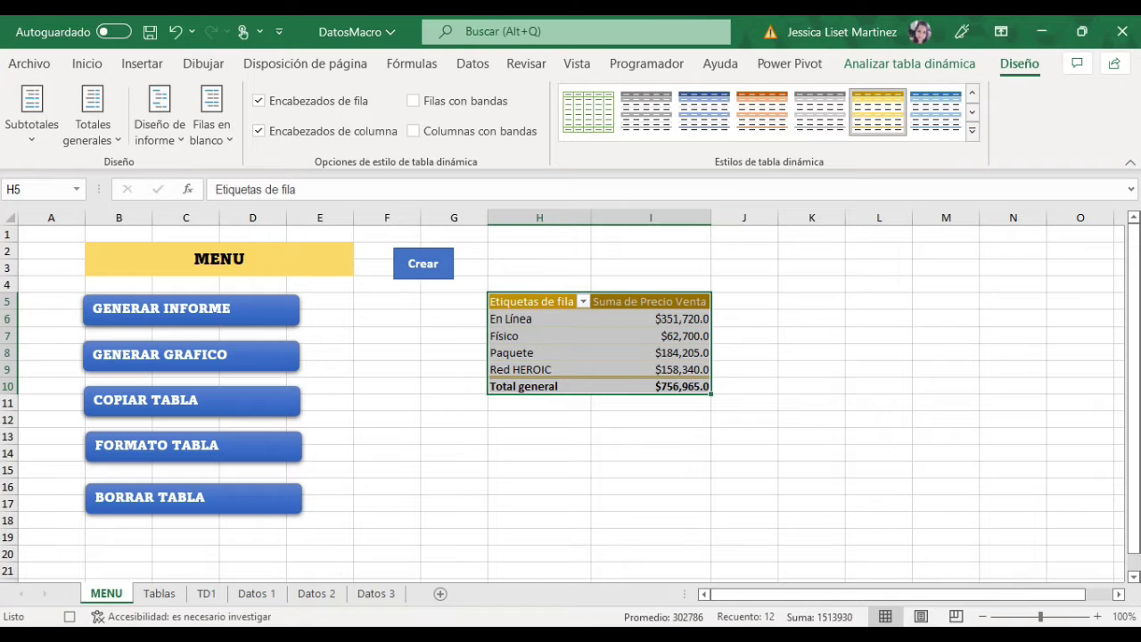
- Format H3:I3 in Amasis MT Pro Black, size 12, centred horizontally and vertically, and merge the two cells
drag(534, 266, 651, 266)
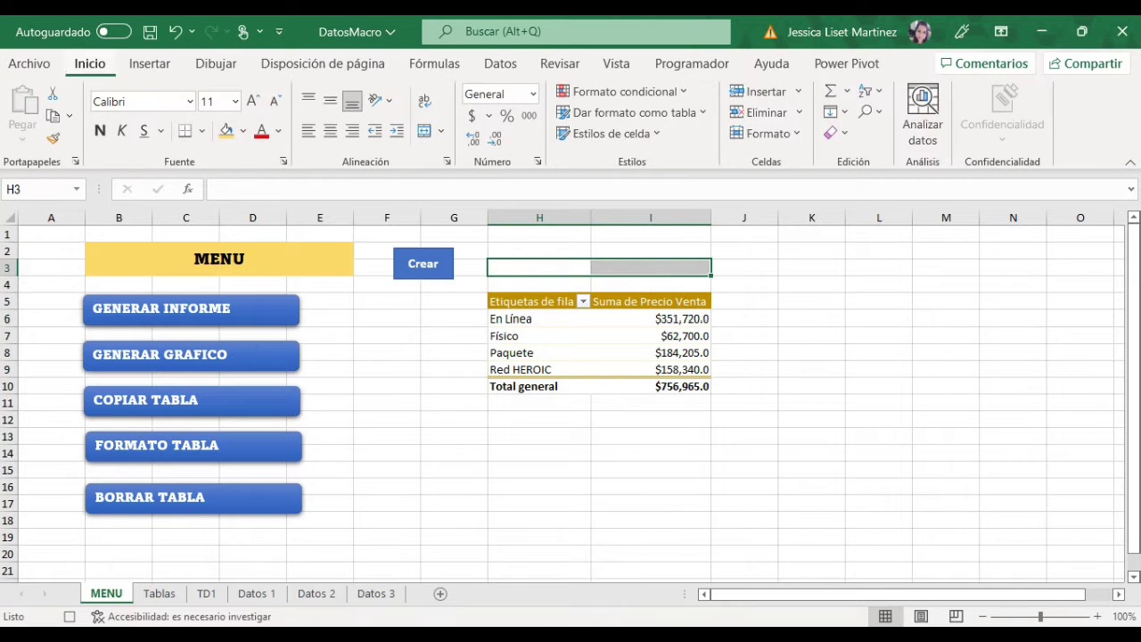
click(190, 101)
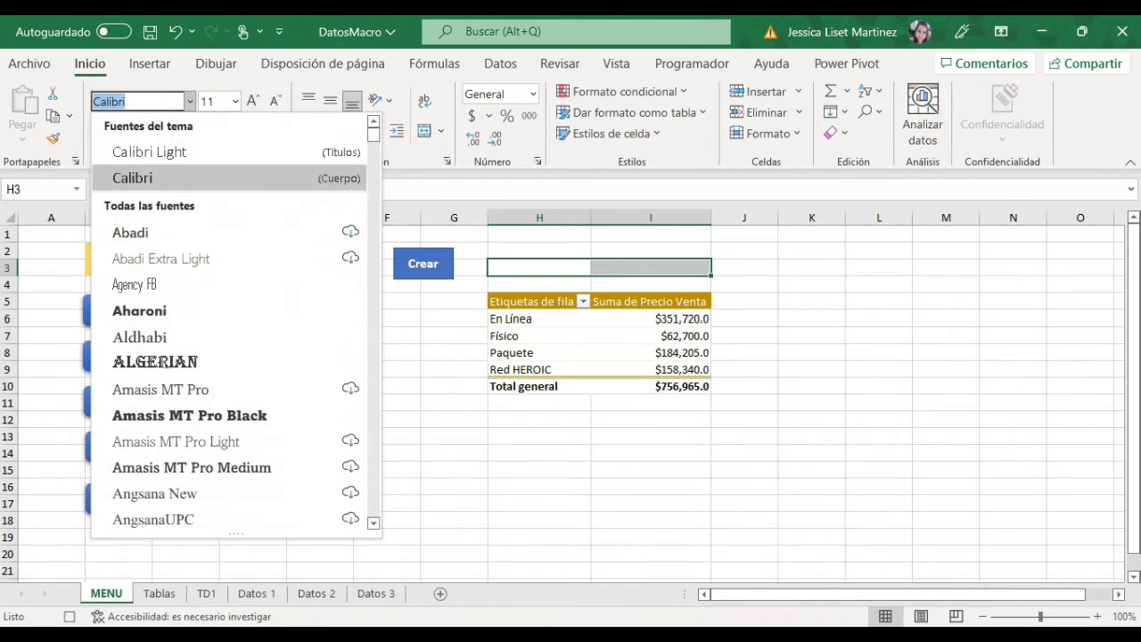
click(178, 413)
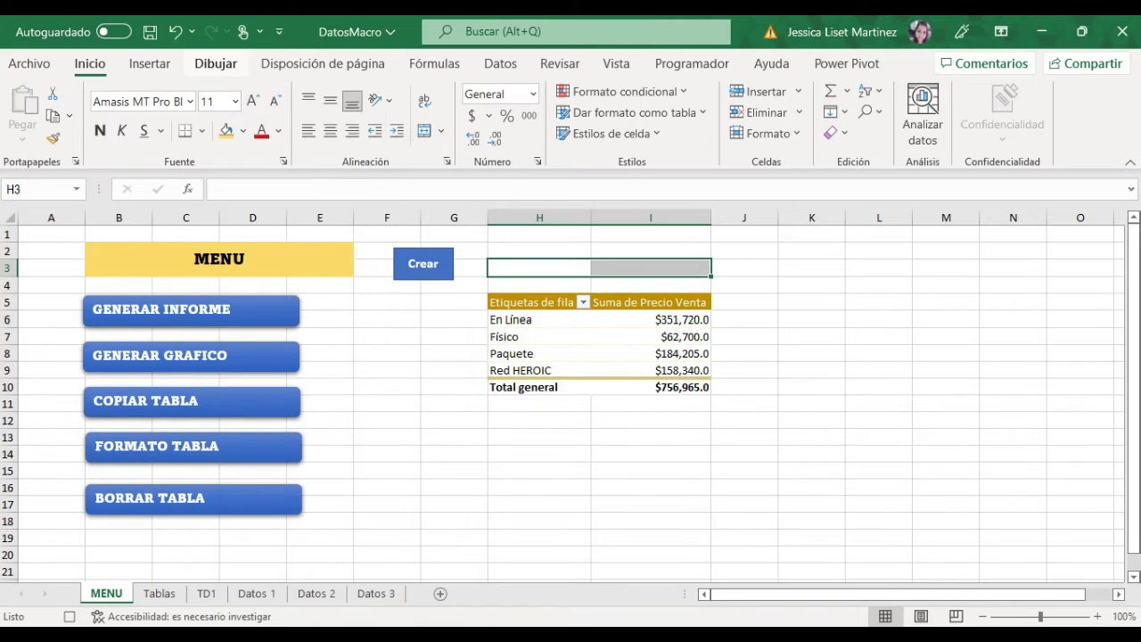
click(253, 101)
click(330, 131)
click(330, 99)
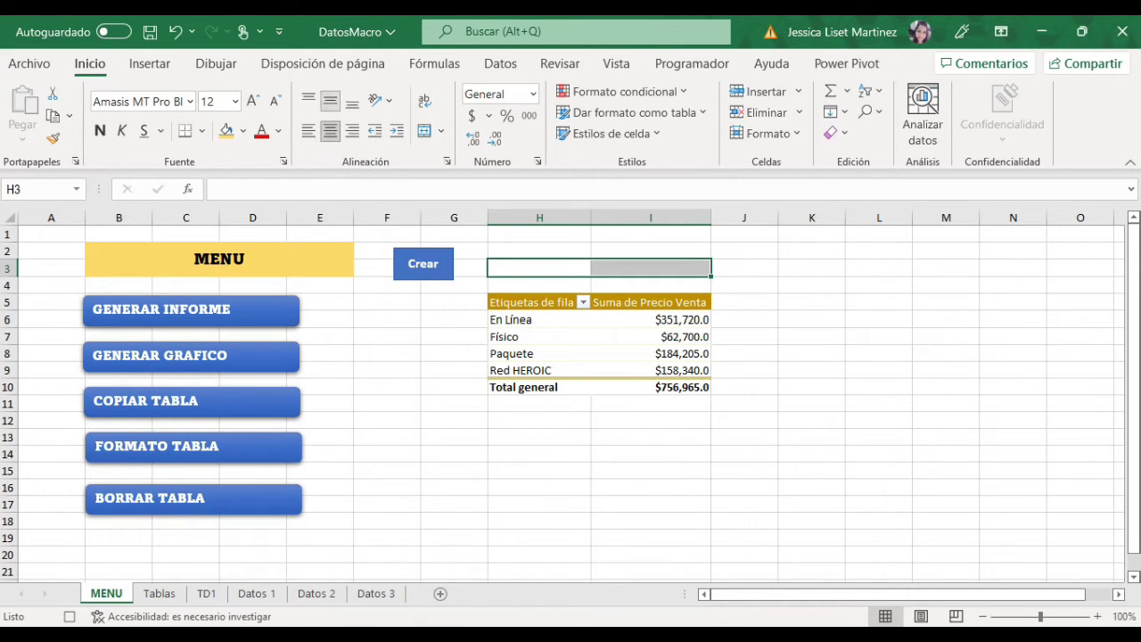
click(425, 131)
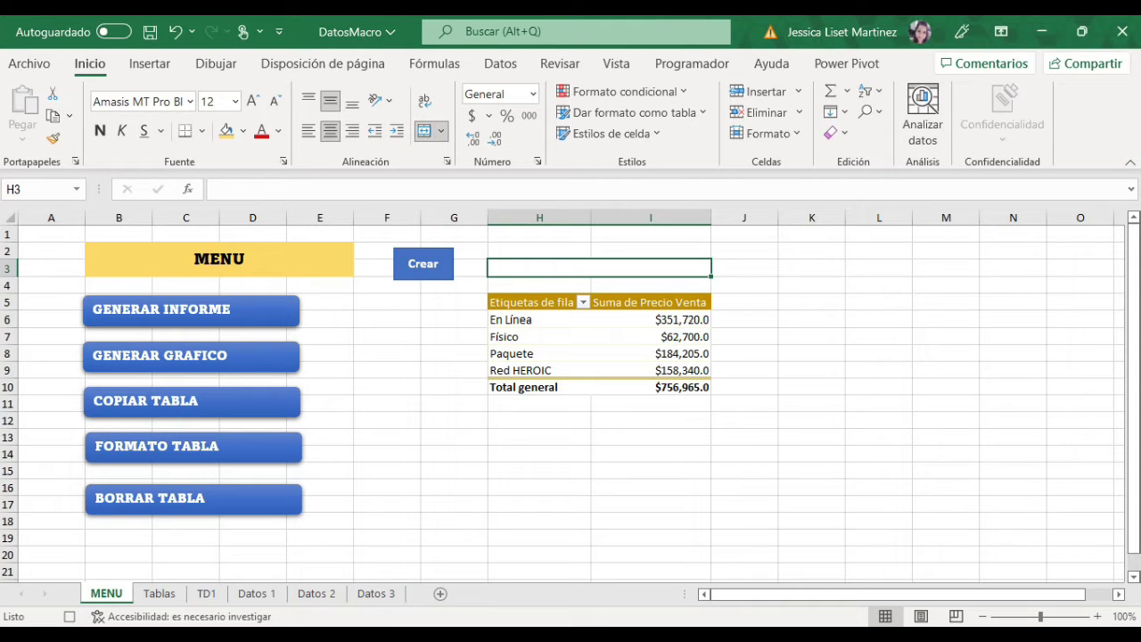
- Enter the title "Ventas por forma de compra" in the merged cell H3, and stop the macro recording
text(V)
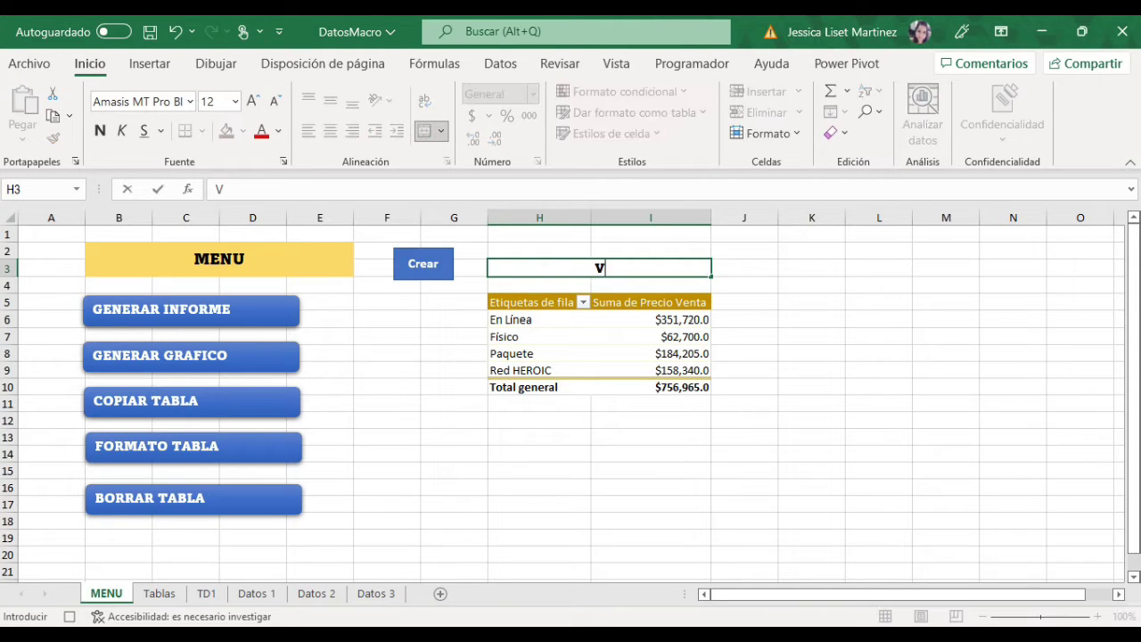
text(entas por forma de )
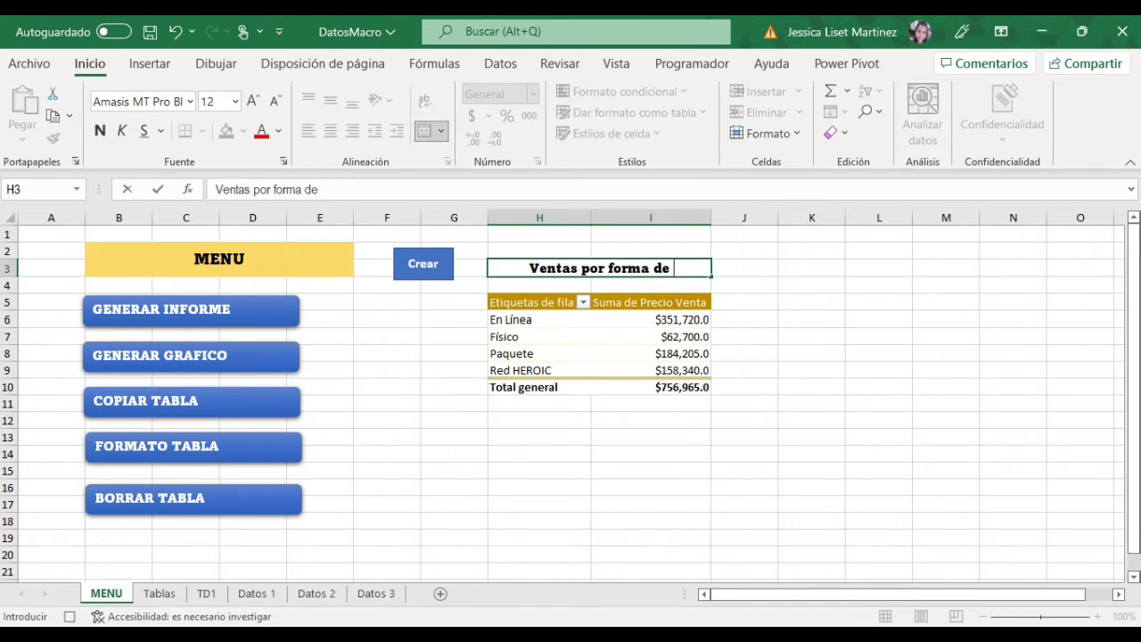
text(compra)
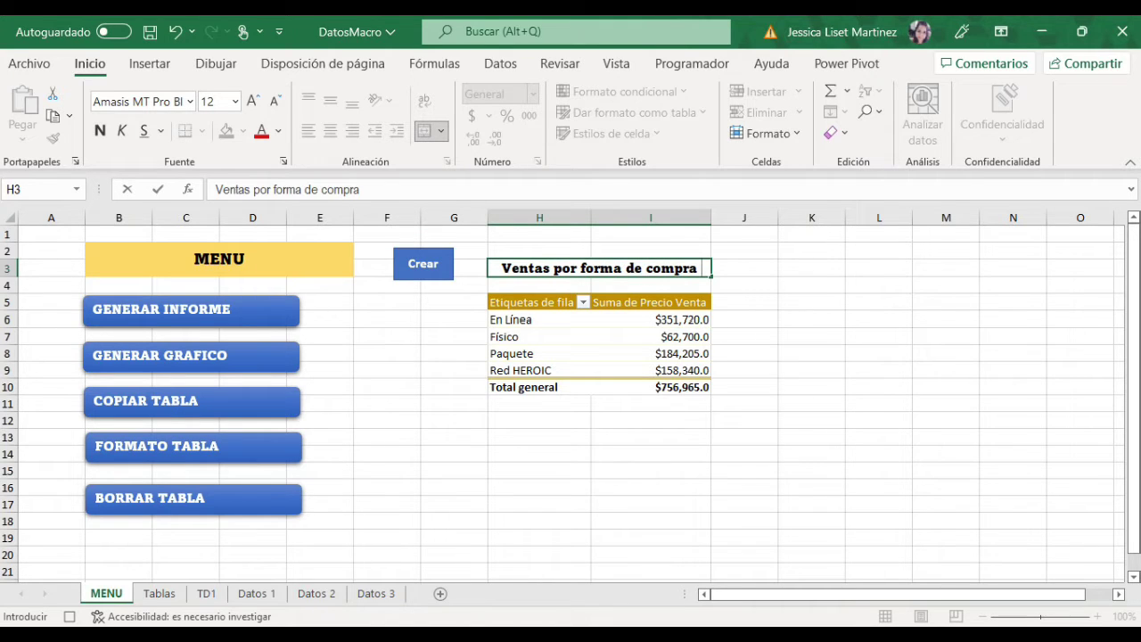
key(Return)
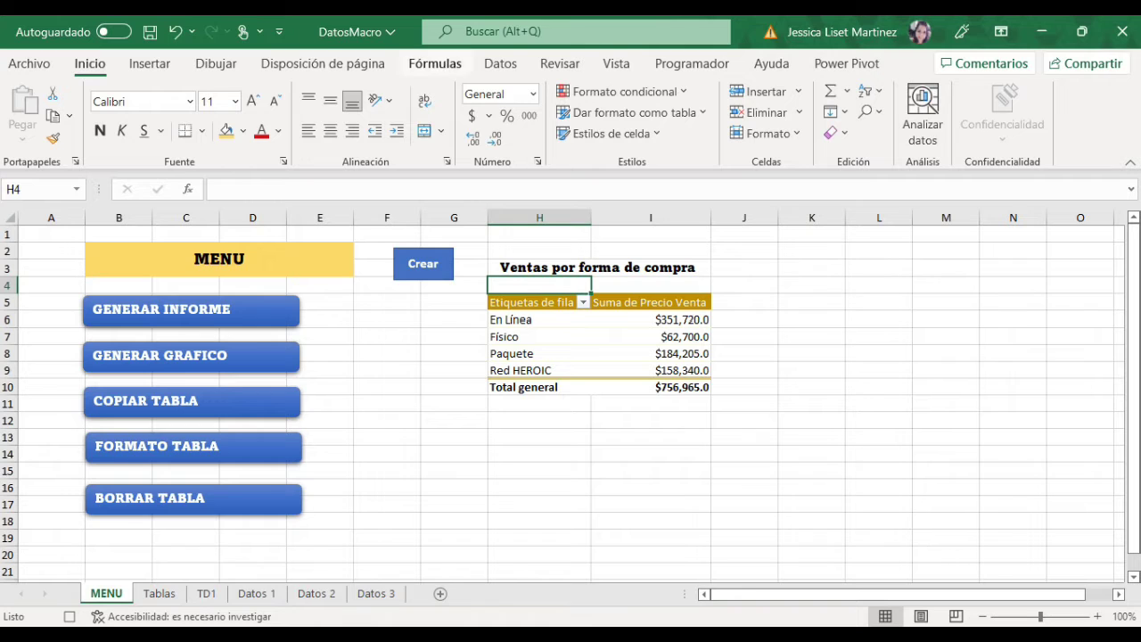
click(691, 63)
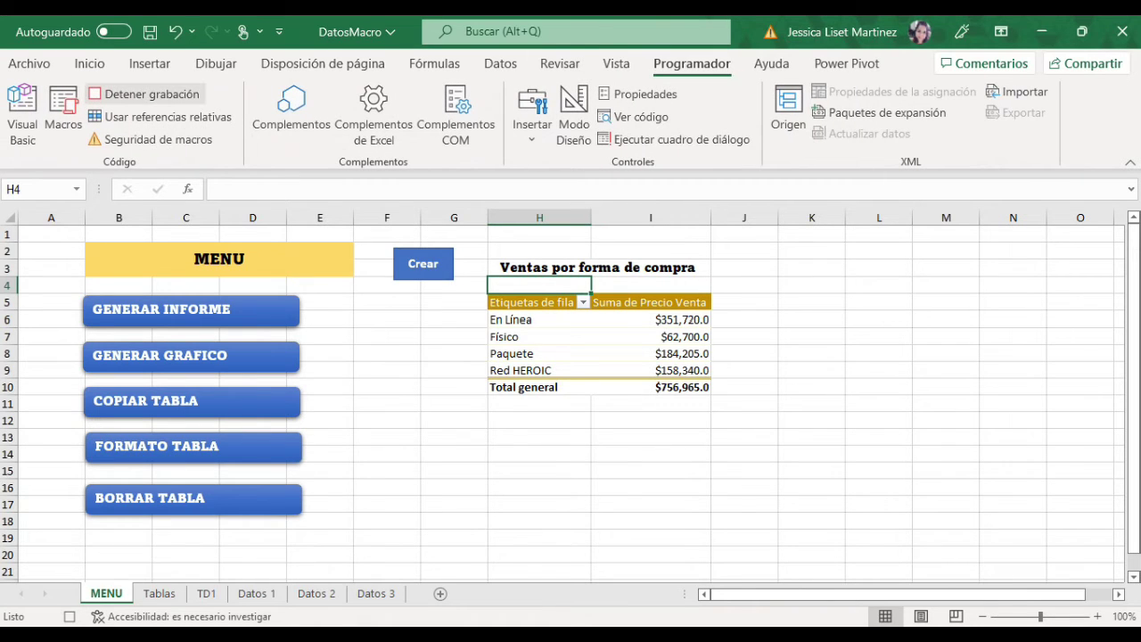
click(146, 94)
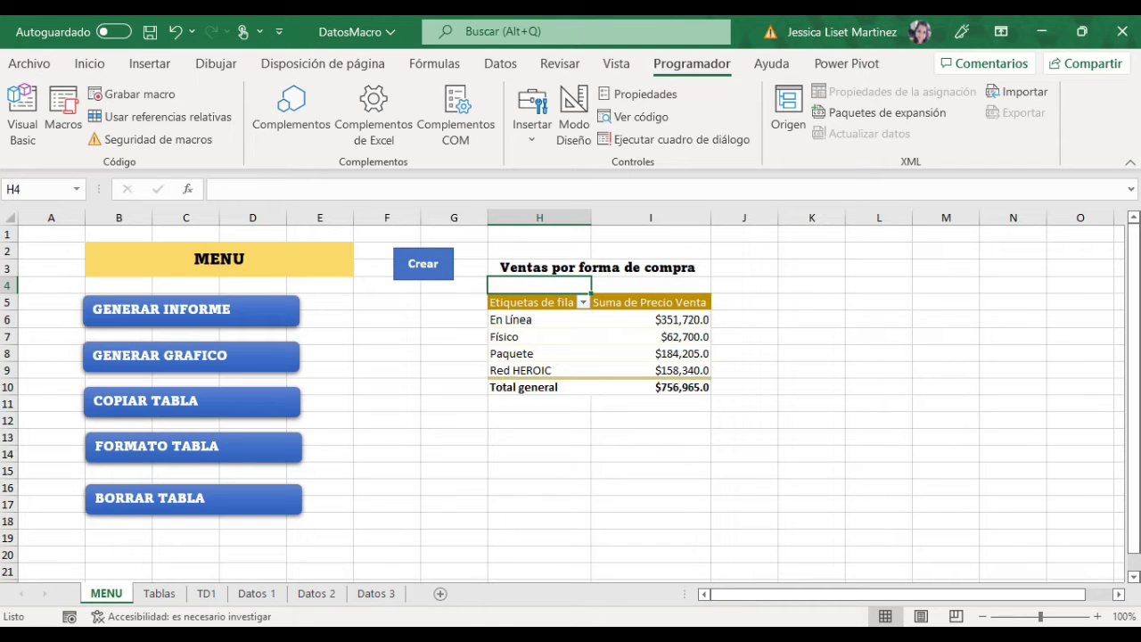
- Assign the formatotabla macro to the FORMATO TABLA button
right_click(136, 440)
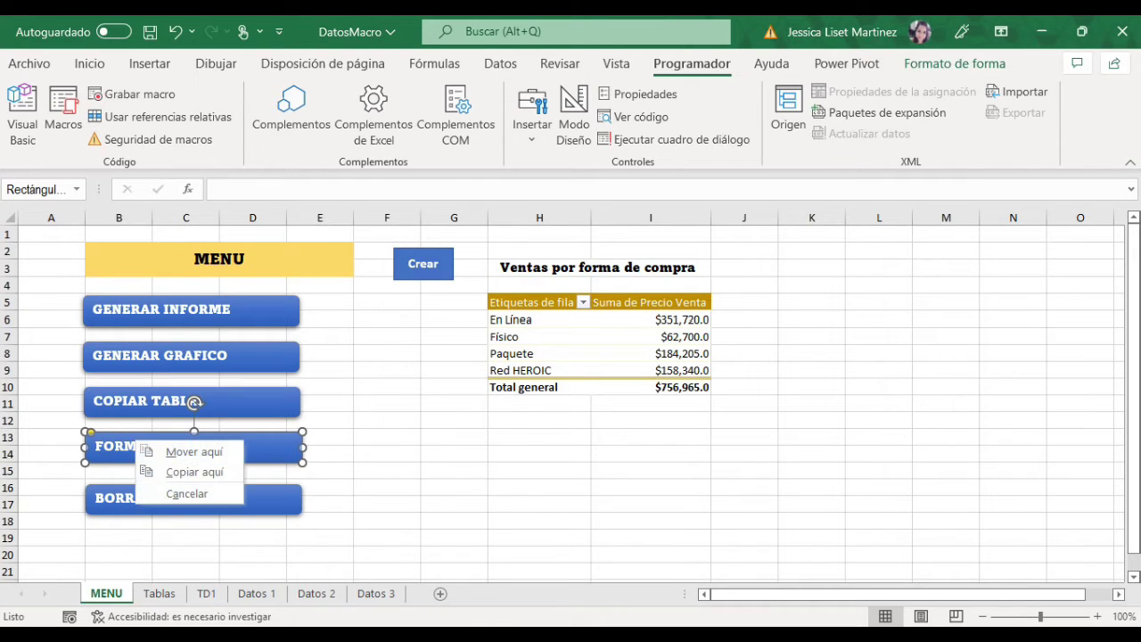
key(Escape)
right_click(194, 402)
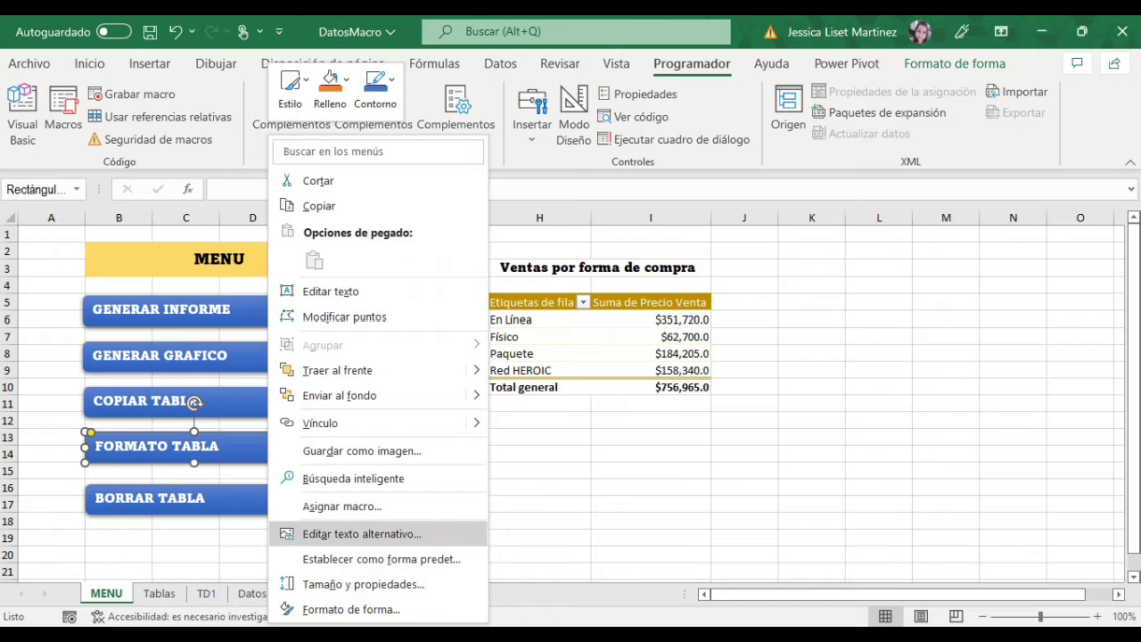
click(342, 505)
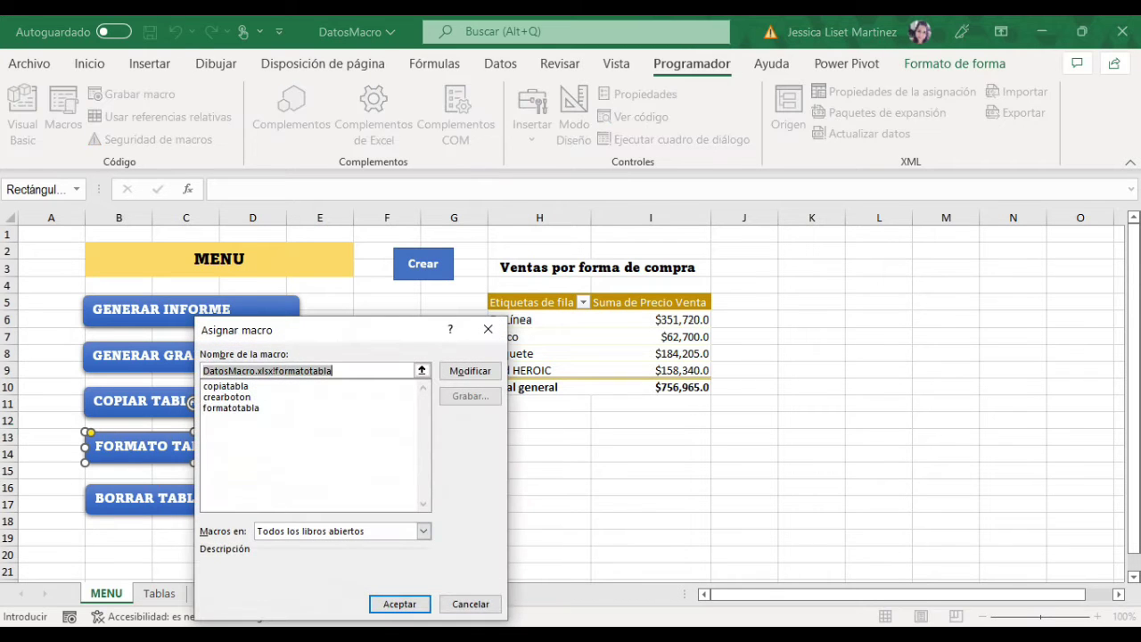
click(230, 408)
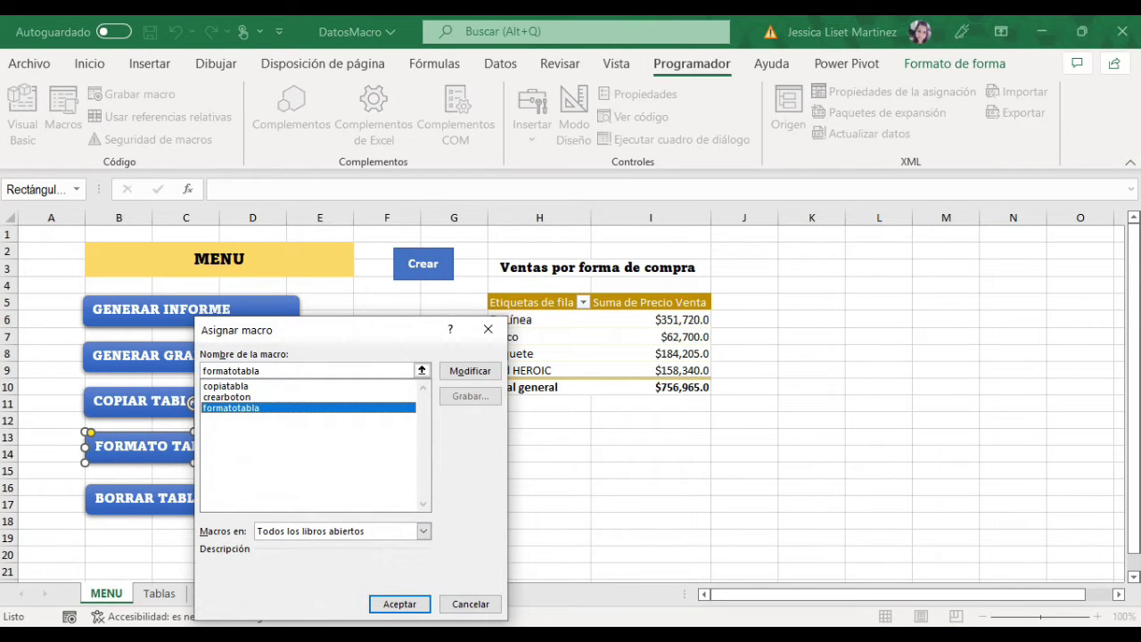
click(399, 603)
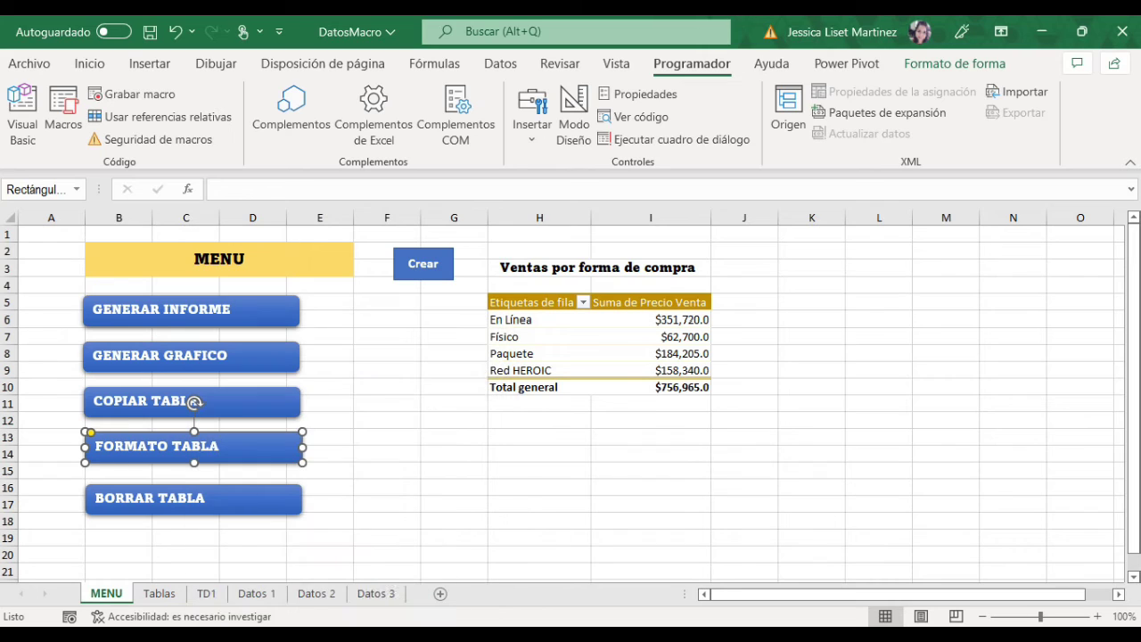
- Start recording a new macro named eliminartabla, stored in this workbook
click(193, 499)
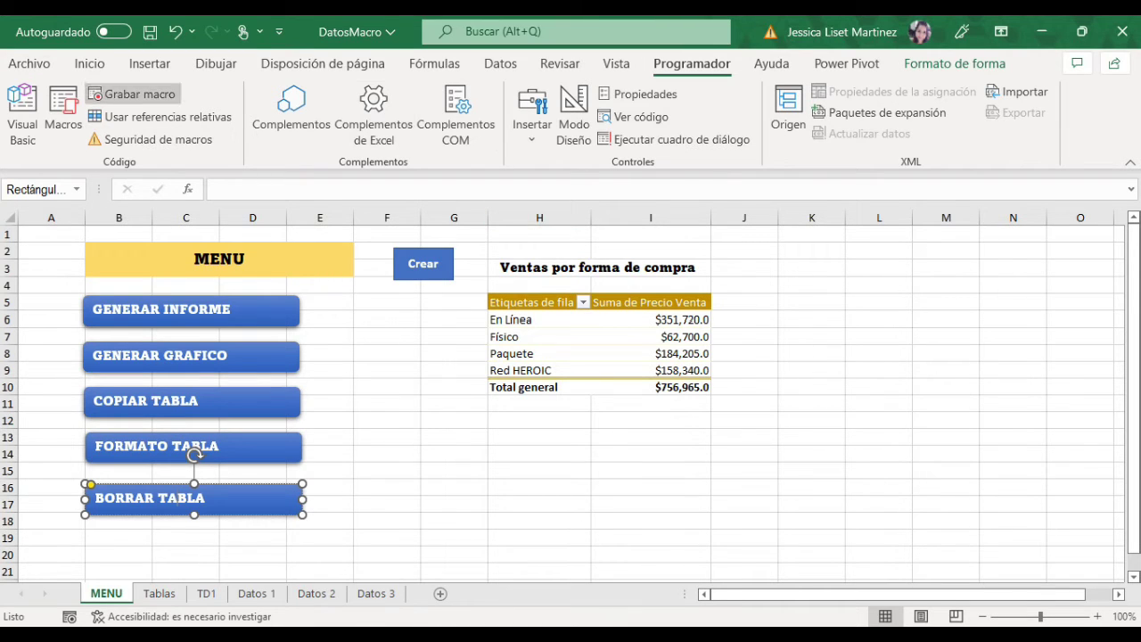
click(134, 93)
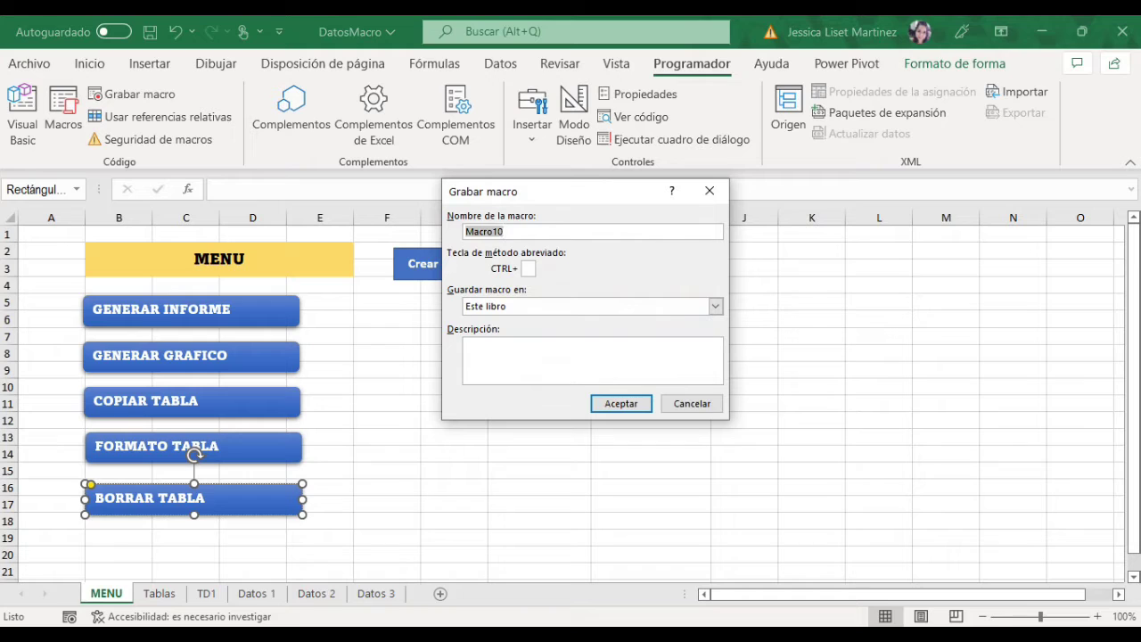
text(v)
key(BackSpace)
text(borrar)
key(BackSpace)
key(BackSpace)
key(BackSpace)
key(BackSpace)
key(BackSpace)
text(eliminartabla)
key(Return)
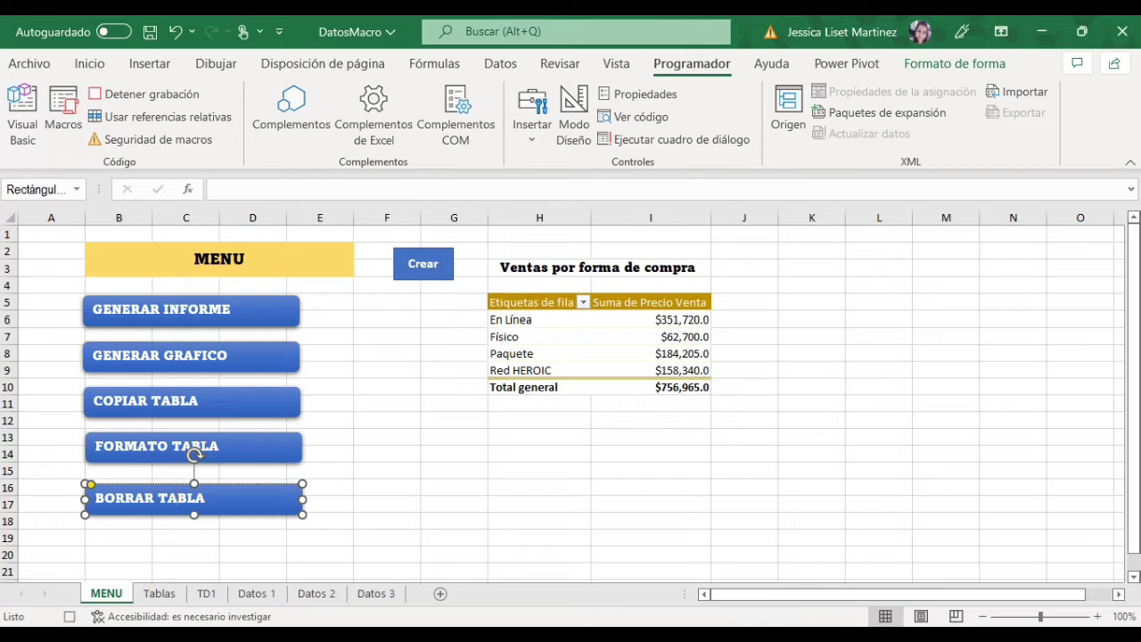
- Clear the contents of columns H:I and stop the macro recording
drag(540, 217, 651, 218)
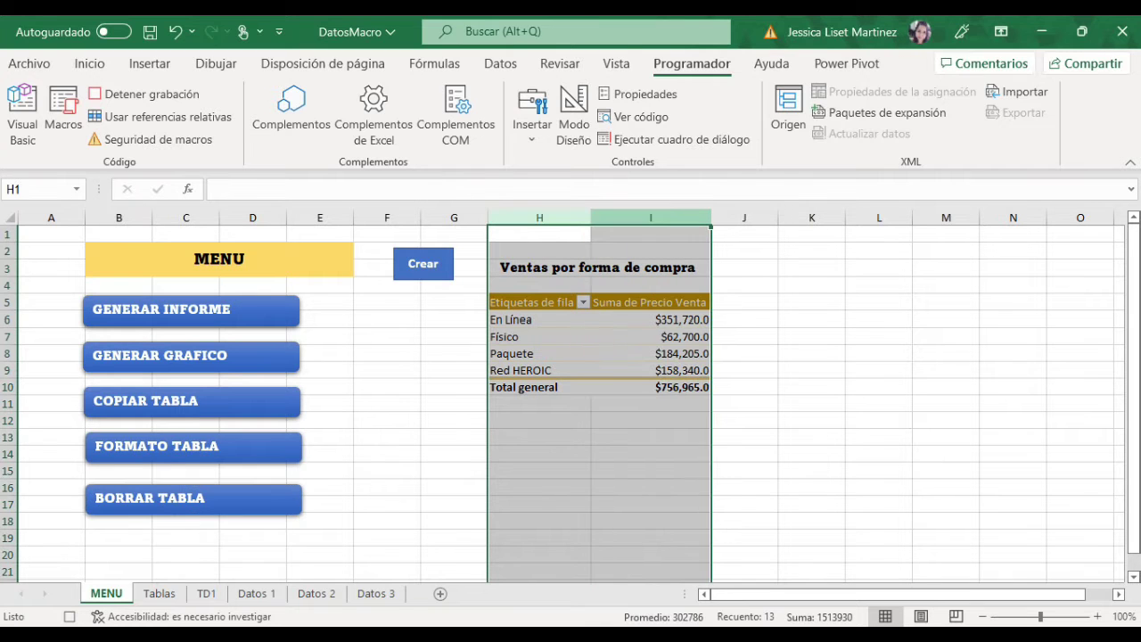
right_click(654, 217)
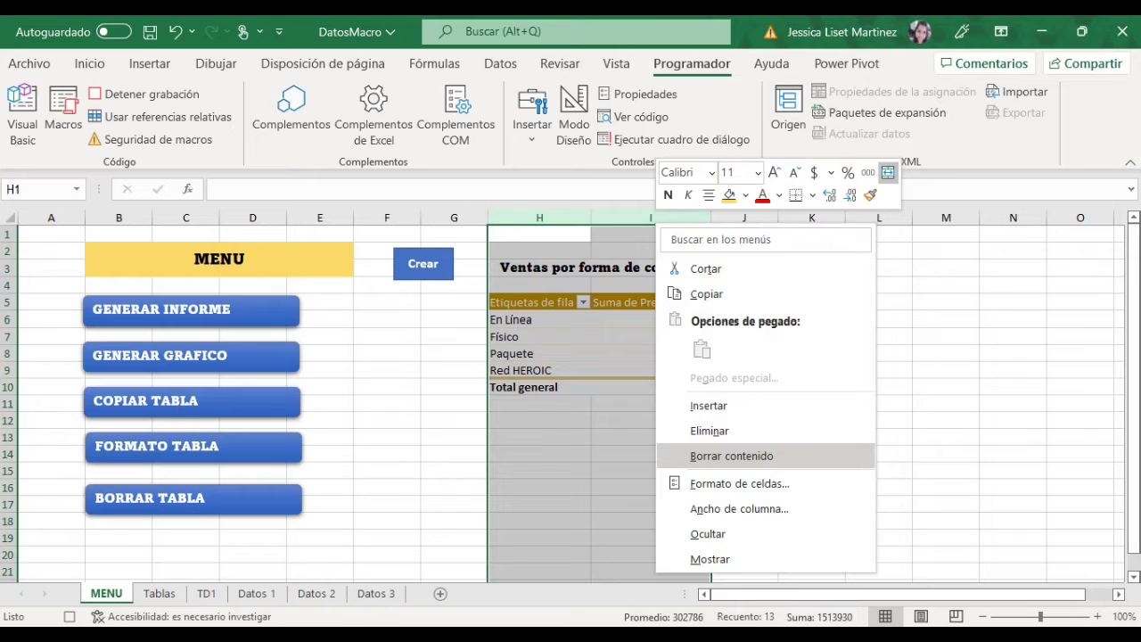
click(731, 456)
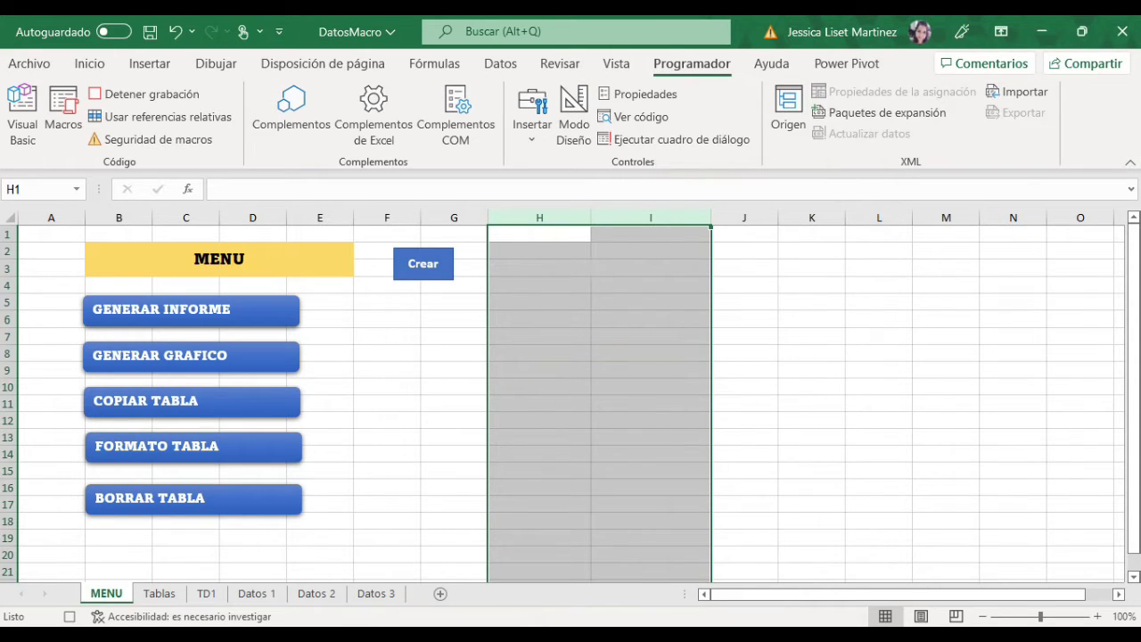
click(149, 94)
click(328, 487)
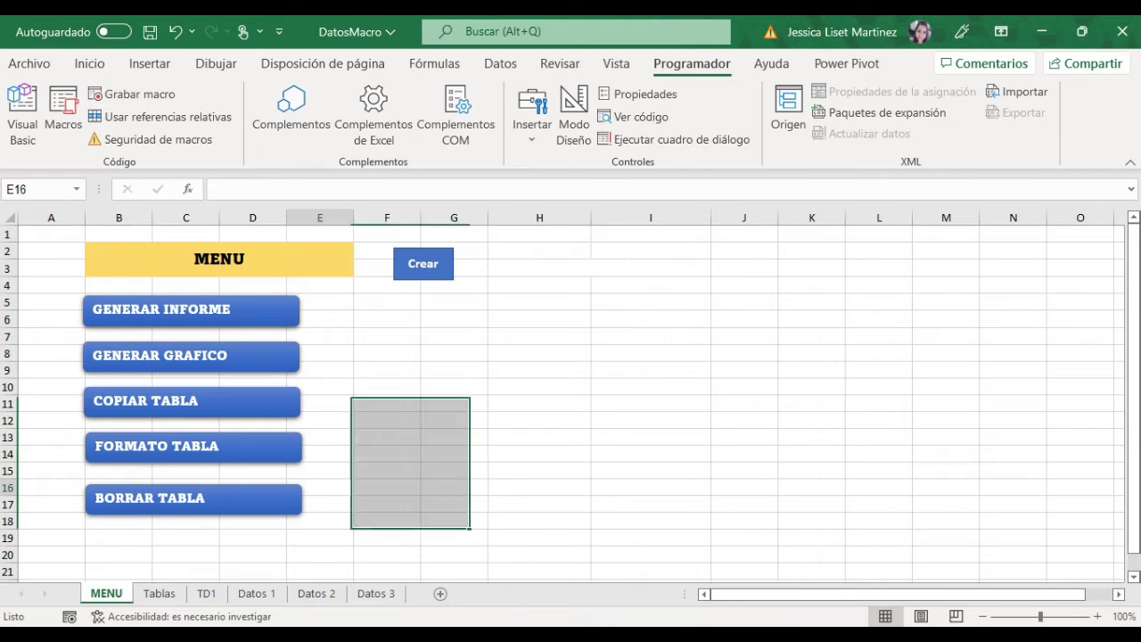
- Assign the eliminartabla macro to the BORRAR TABLA button, and move the selection to the empty cell H9
right_click(169, 505)
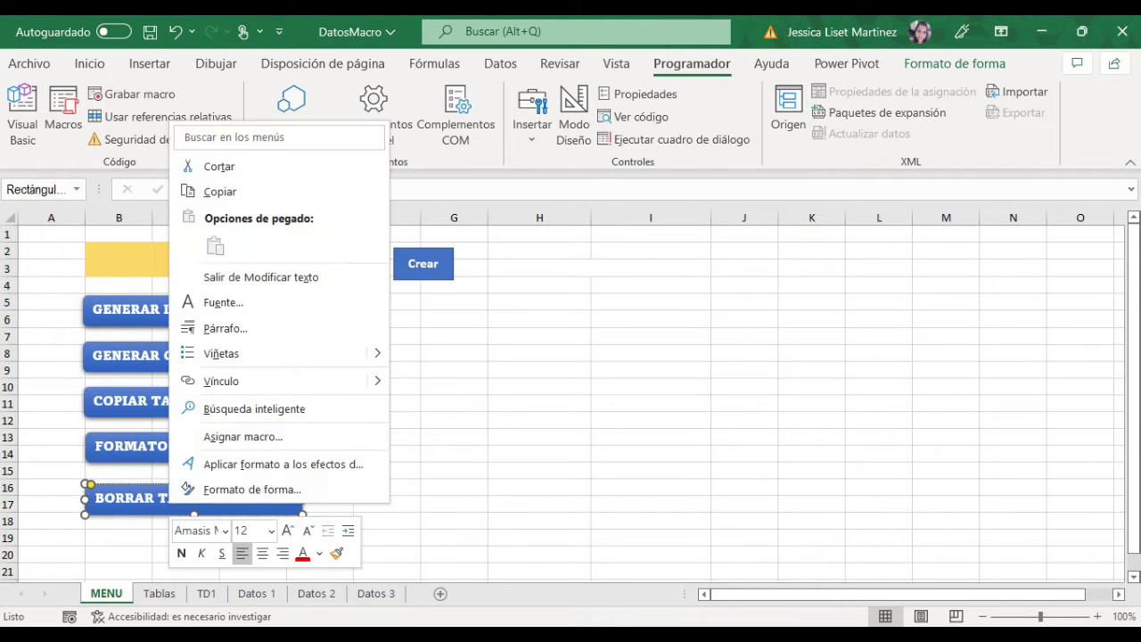
click(242, 436)
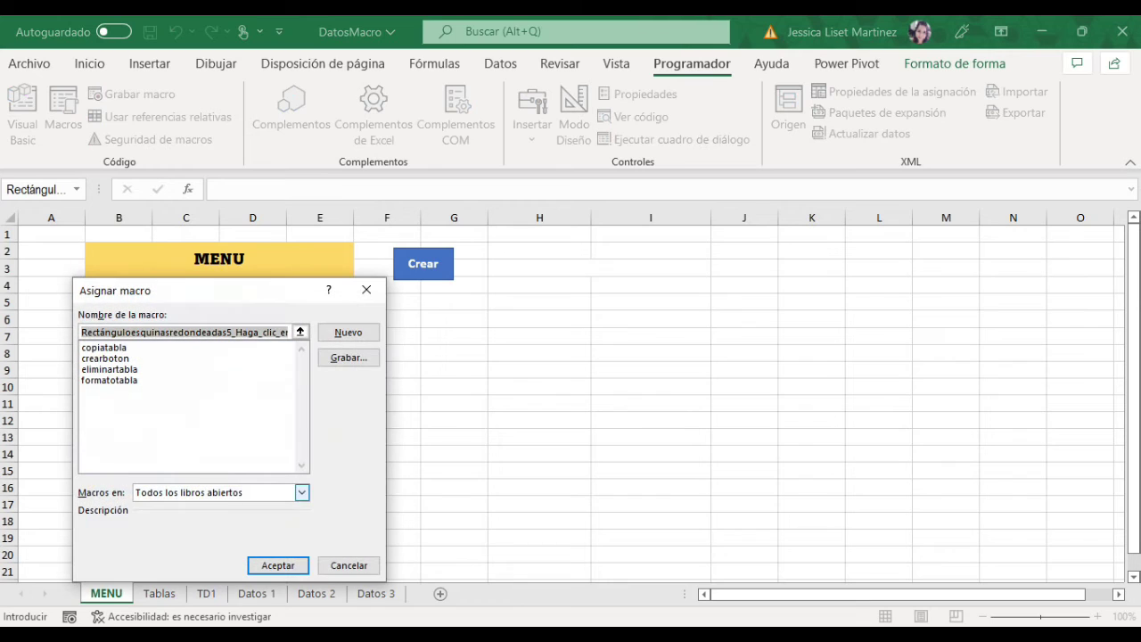
click(109, 369)
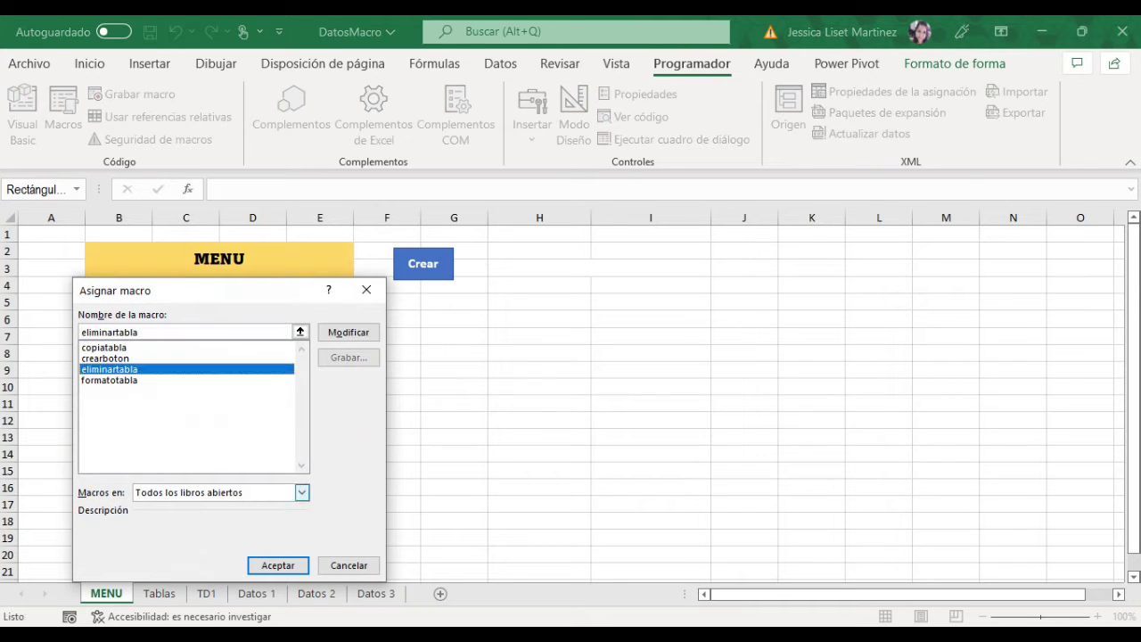
click(277, 565)
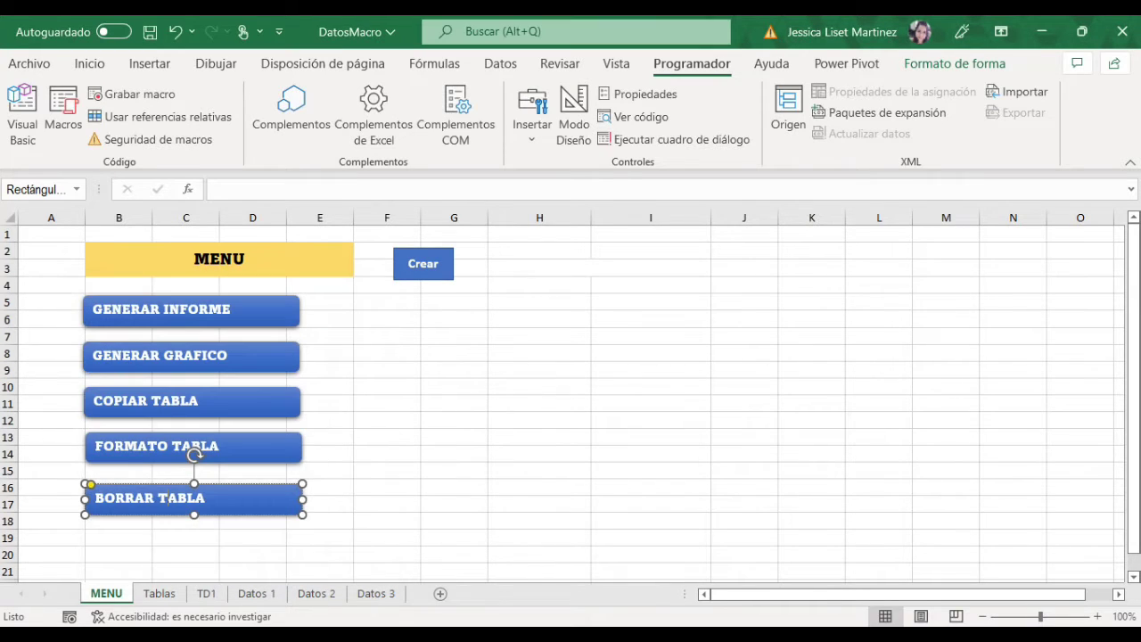
click(538, 370)
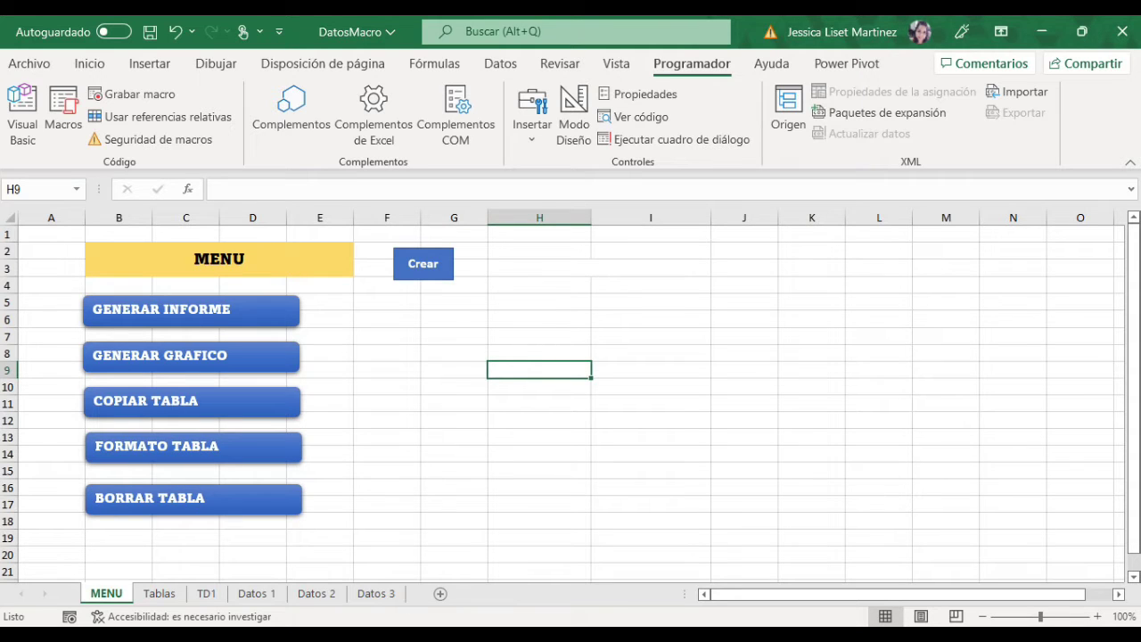
- Test the COPIAR TABLA and FORMATO TABLA buttons, and open the failing formatotabla code in the debugger
click(192, 402)
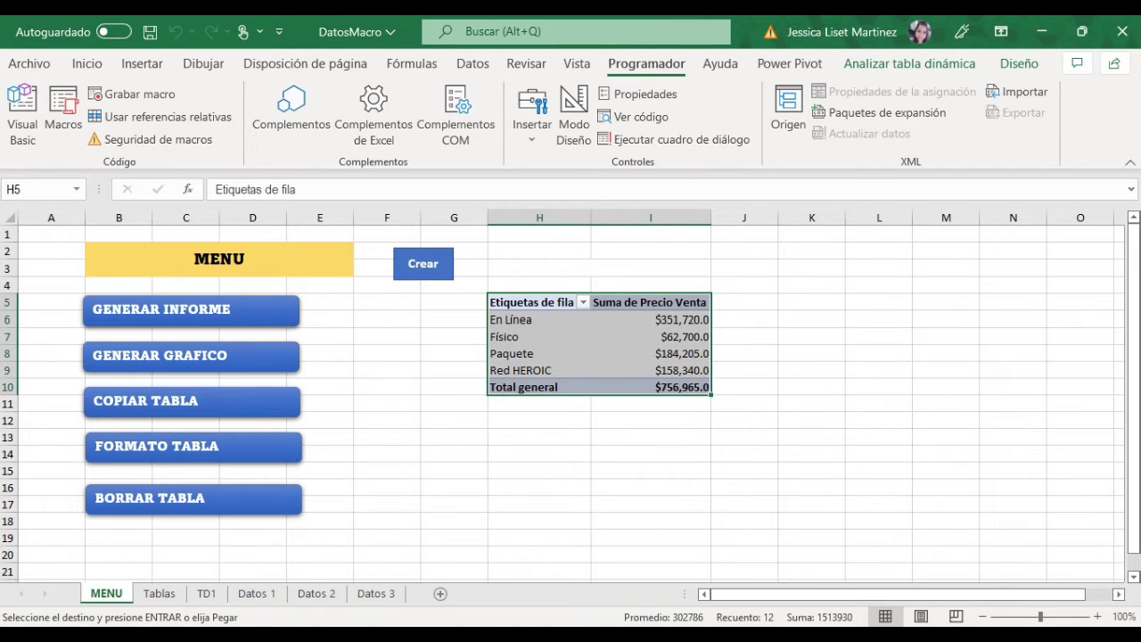
click(192, 448)
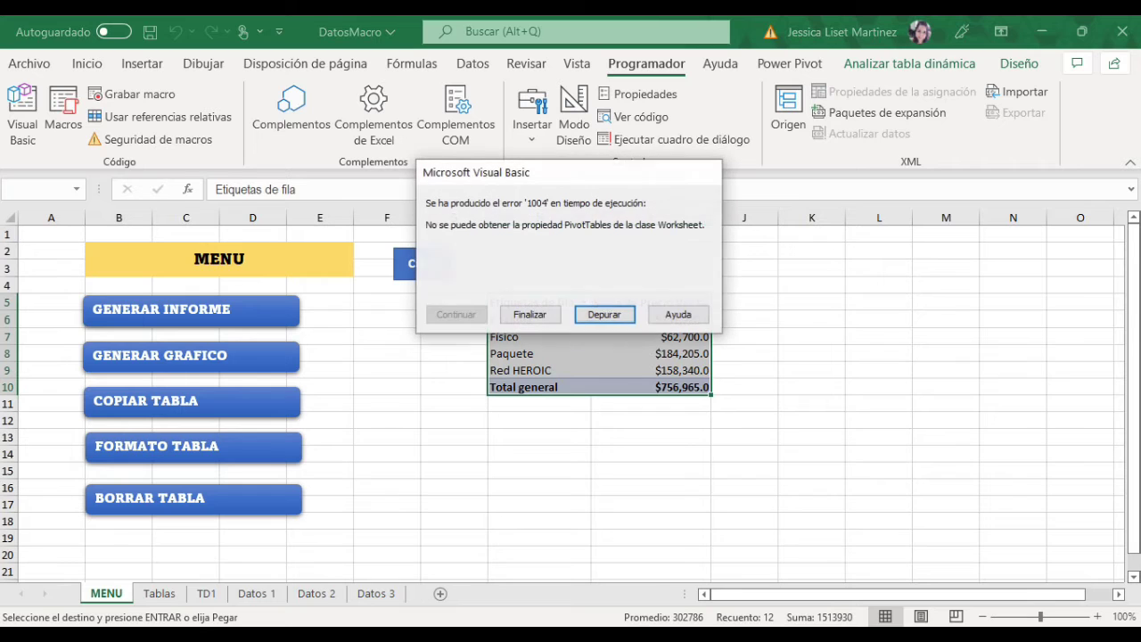
key(Return)
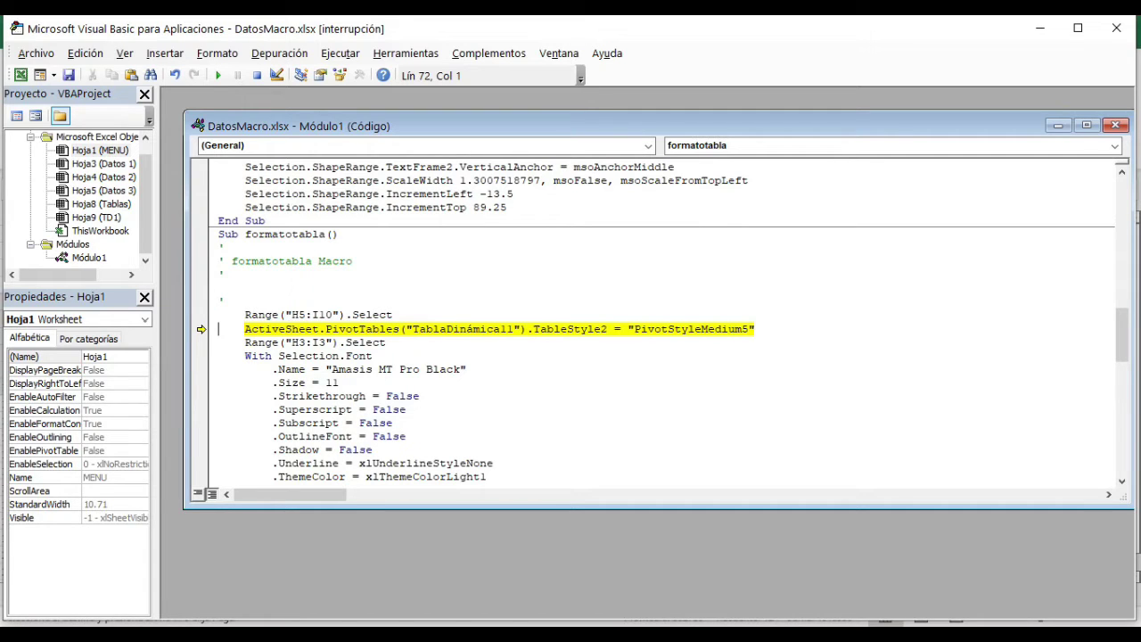
- Delete the ActiveSheet.PivotTables TableStyle2 line from the formatotabla macro, and save the workbook as a macro-free file
click(219, 287)
drag(244, 329, 753, 329)
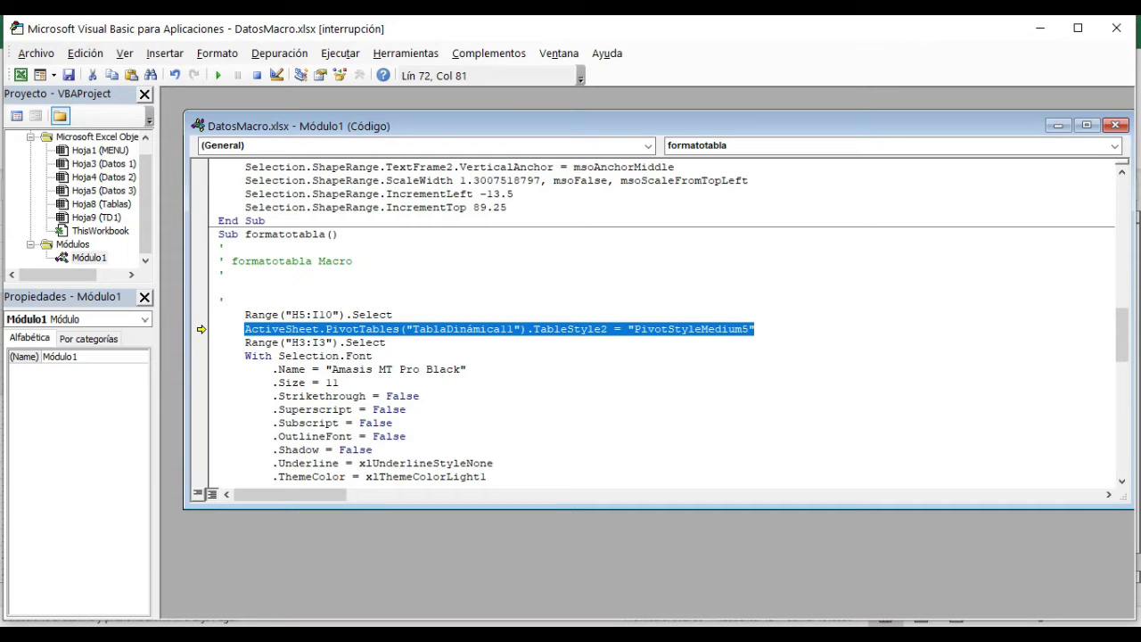
key(Delete)
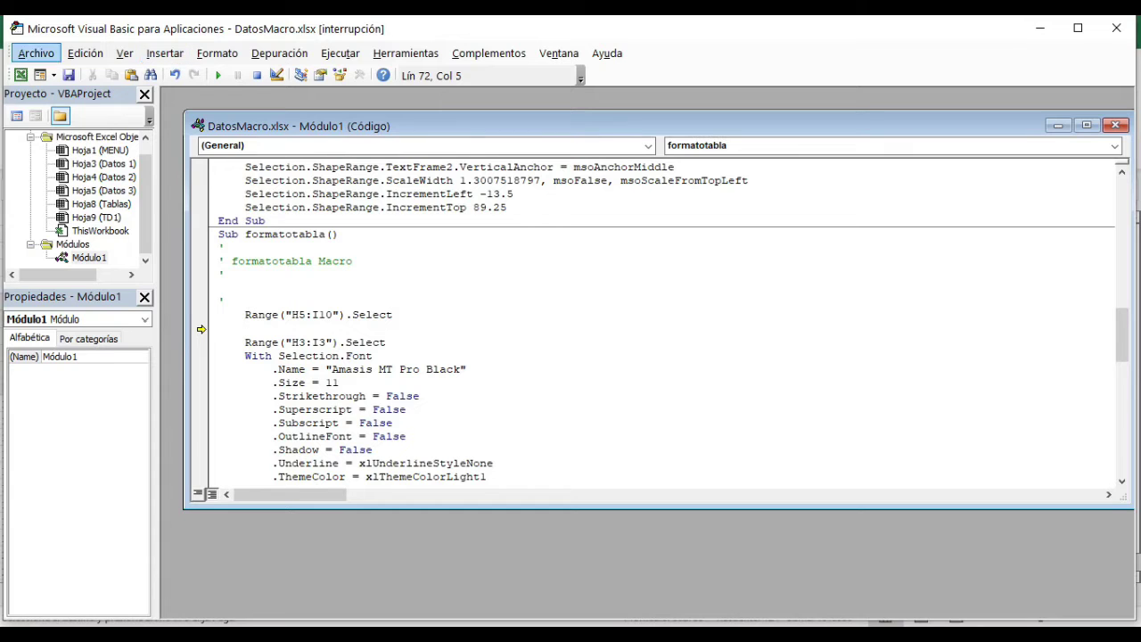
click(36, 53)
key(Return)
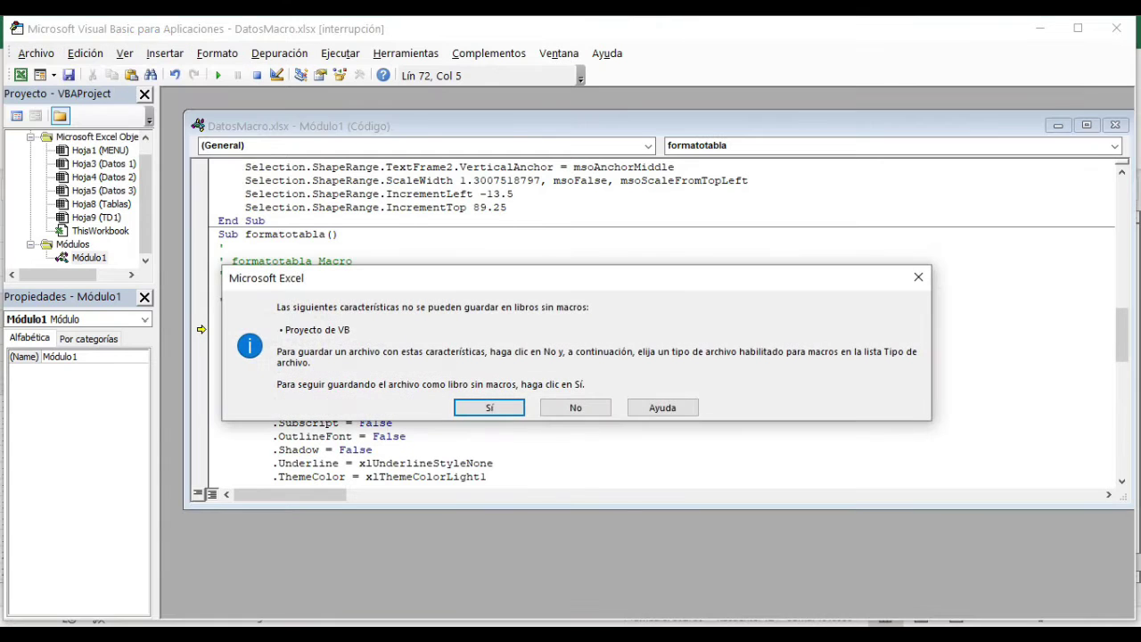
key(Return)
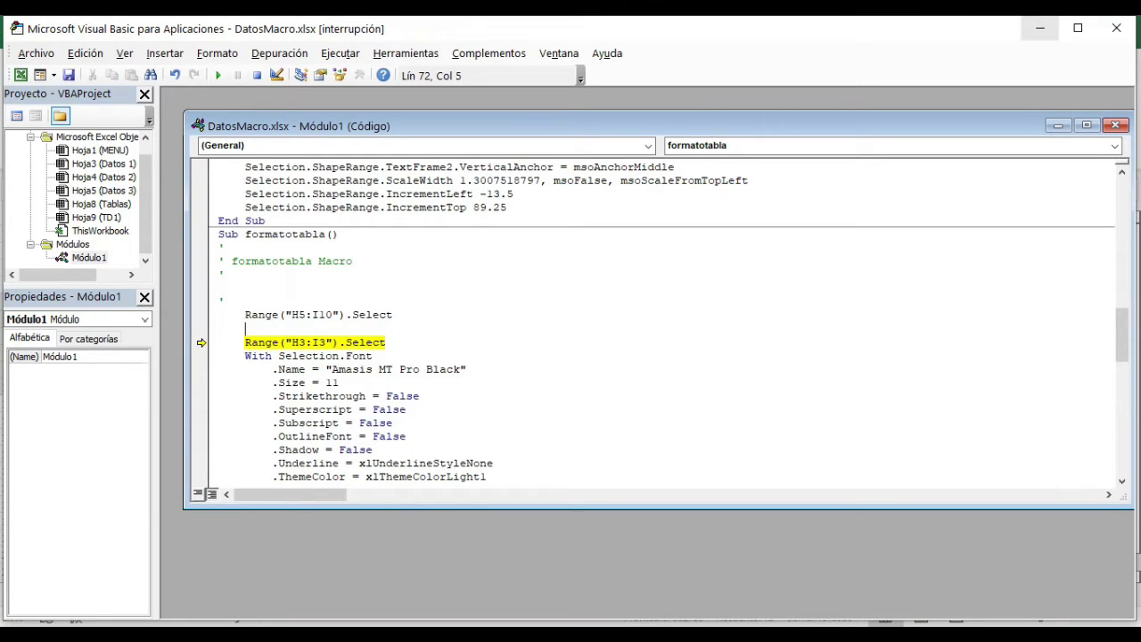
- Delete the Range("H3:I3").Select line from formatotabla, and stop the debugger to return to the workbook
drag(238, 342, 385, 343)
key(Delete)
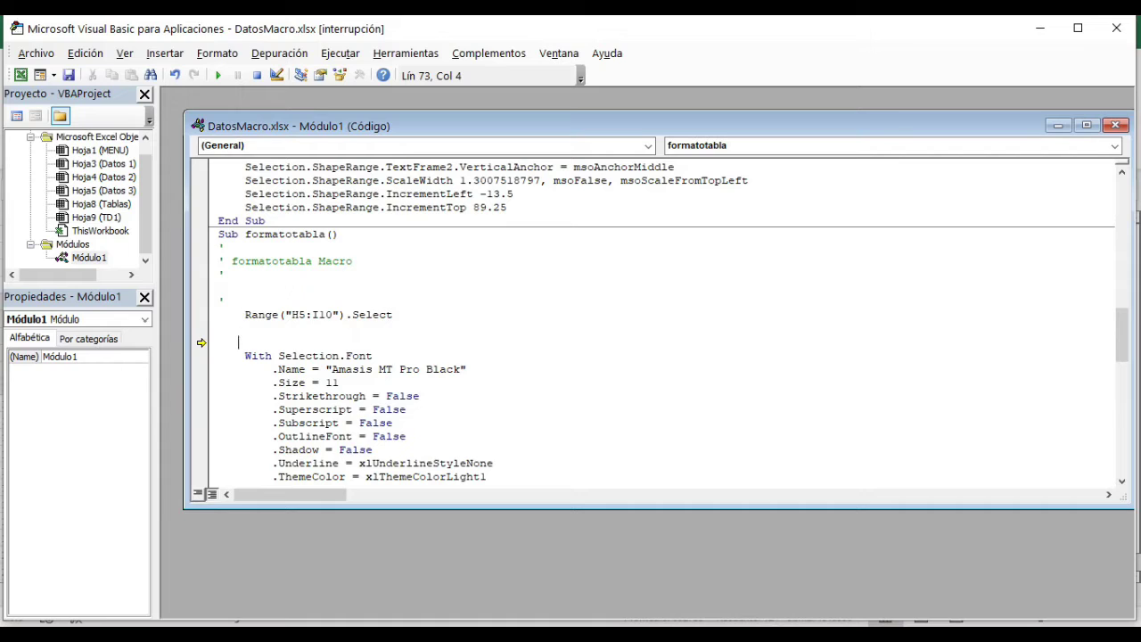
click(224, 300)
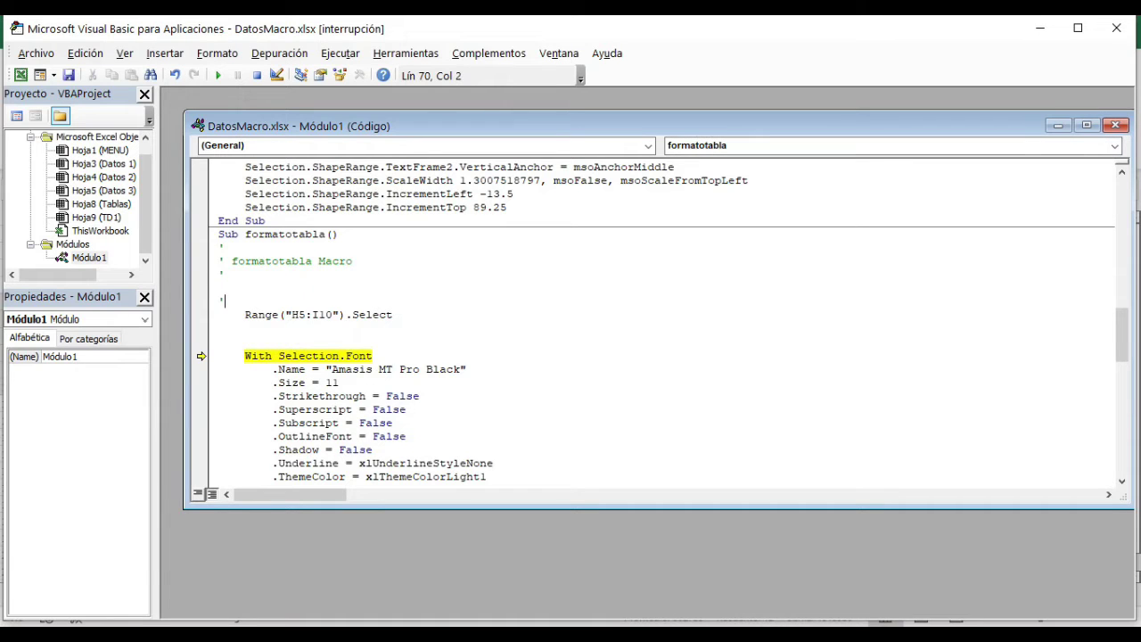
key(F5)
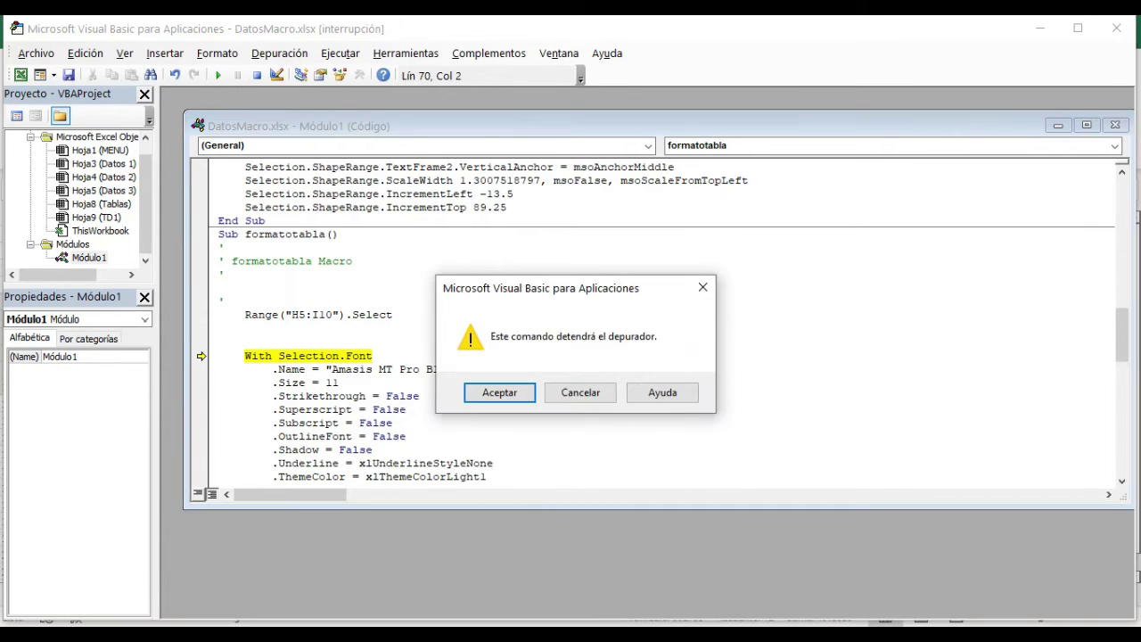
key(Return)
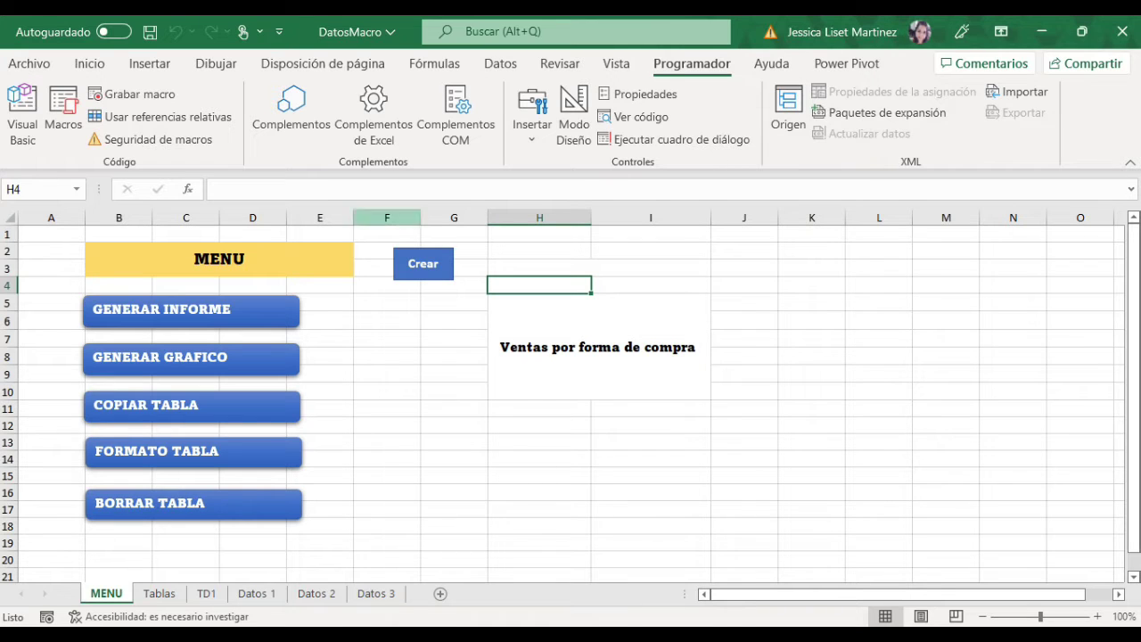
- Rerun the table copy and format macros in columns H:I, and open the failing formatotabla line in the debugger
drag(539, 217, 650, 218)
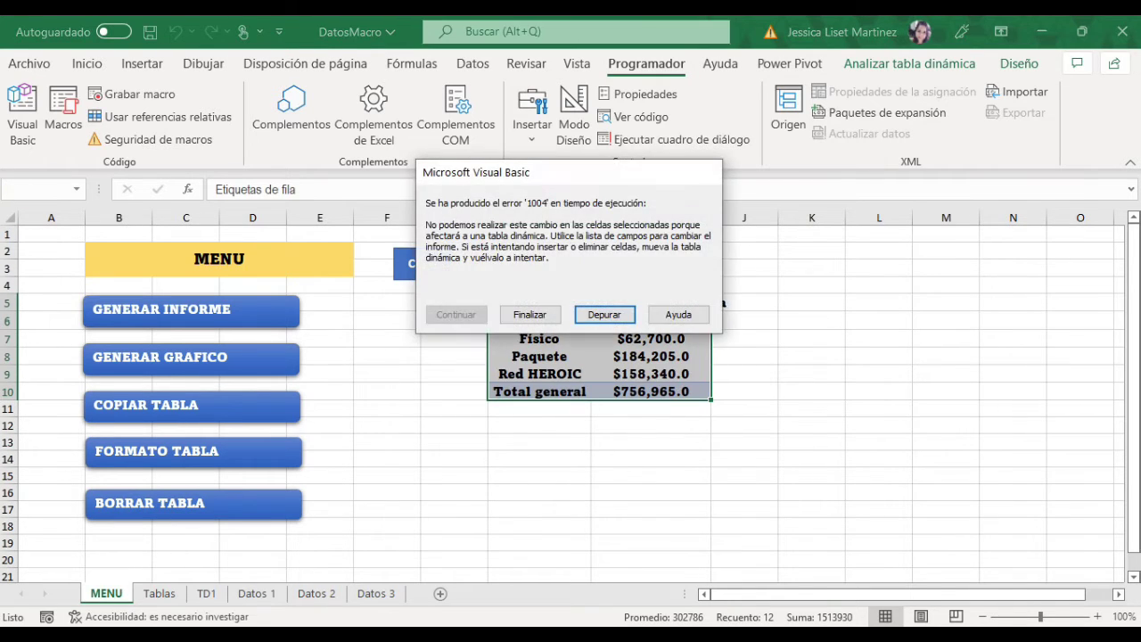
drag(475, 172, 550, 466)
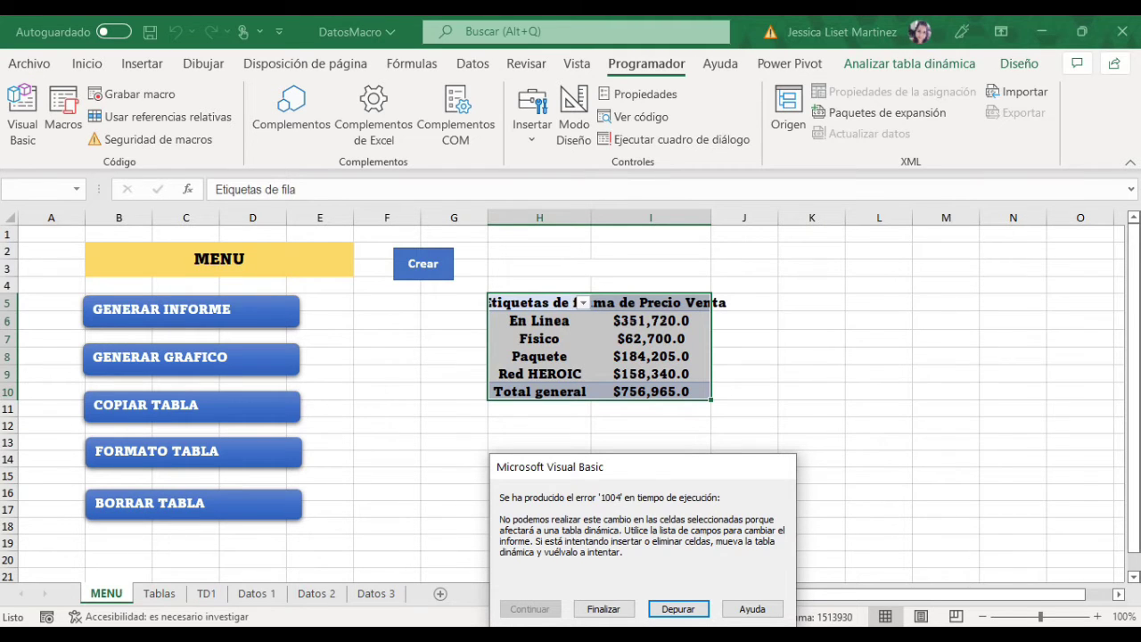
key(Return)
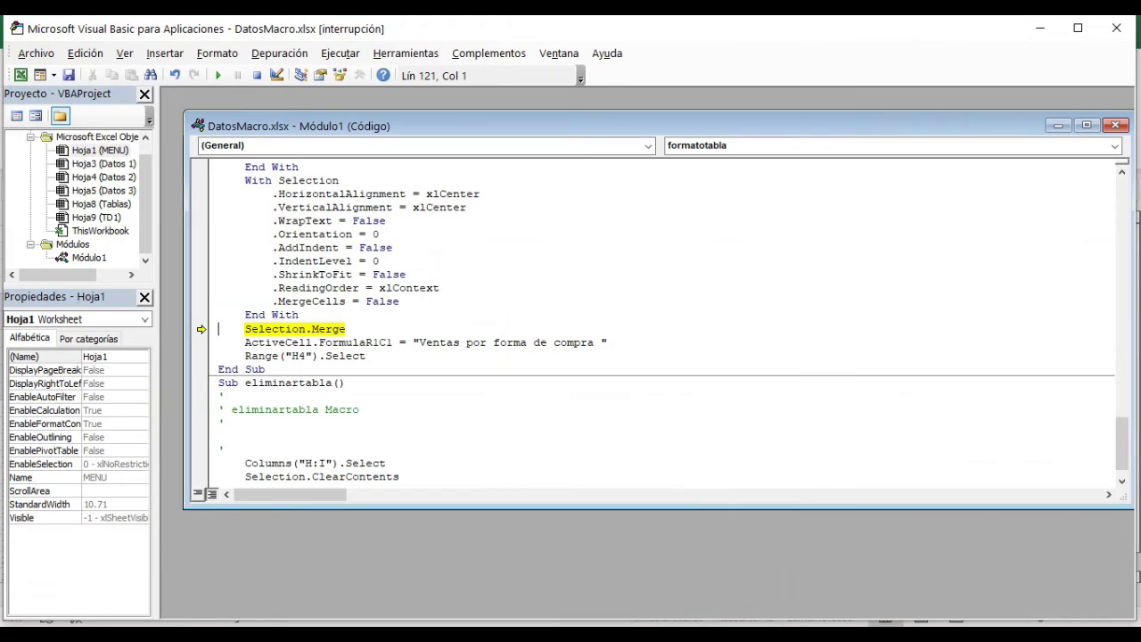
- Delete the Selection.Merge line from the formatotabla macro, and review the module's code up to the copiatabla macro
drag(239, 329, 346, 329)
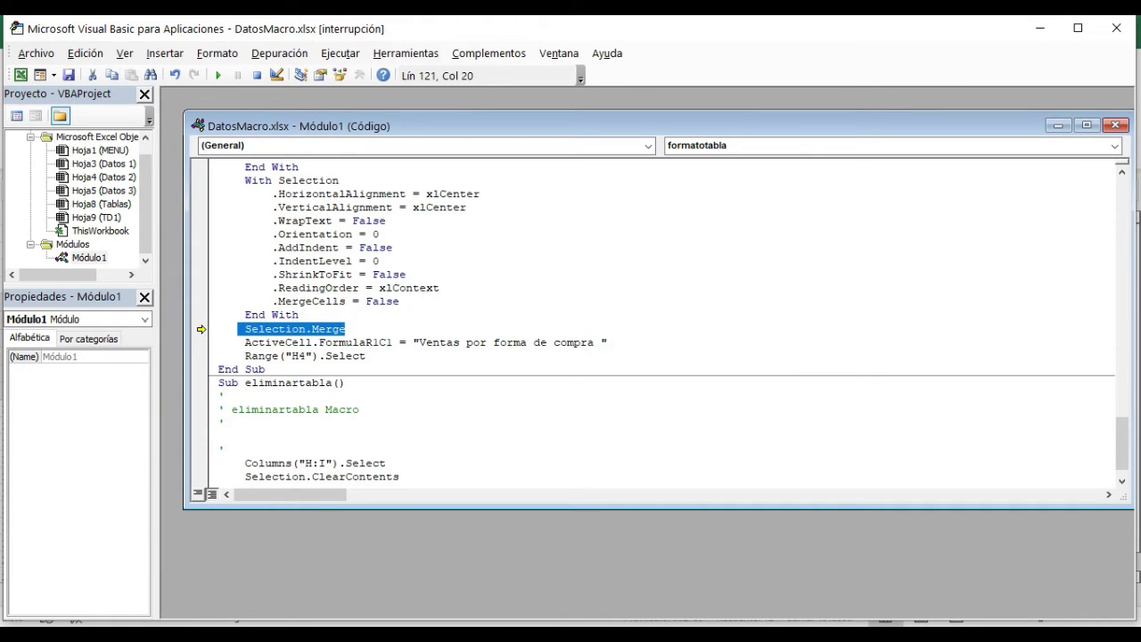
key(Delete)
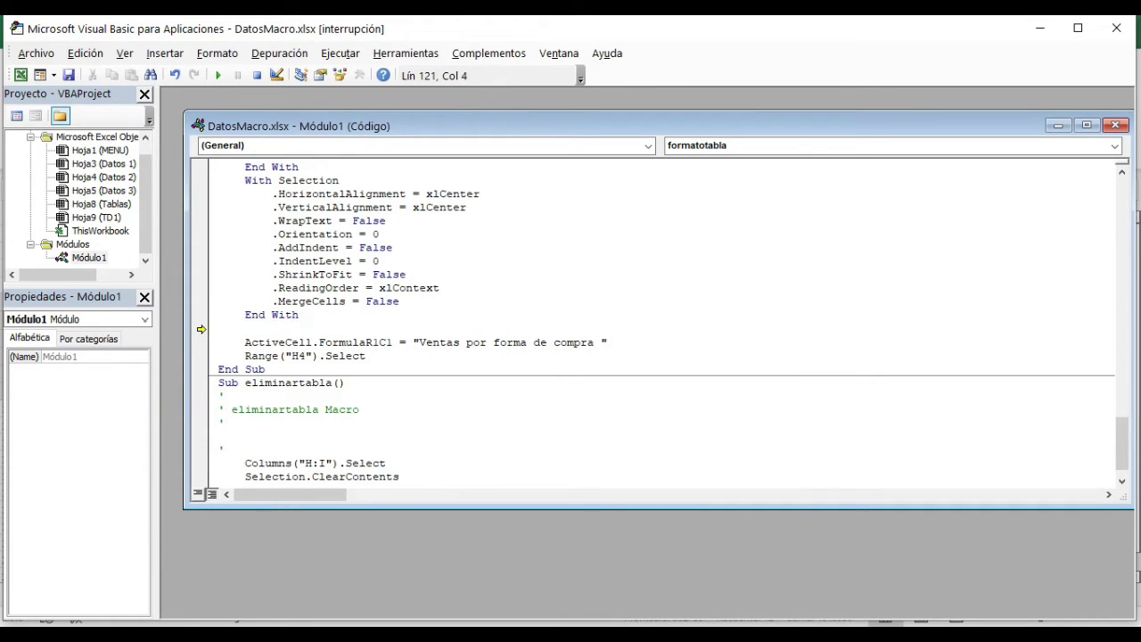
scroll(660, 320, up, 6)
scroll(659, 320, up, 18)
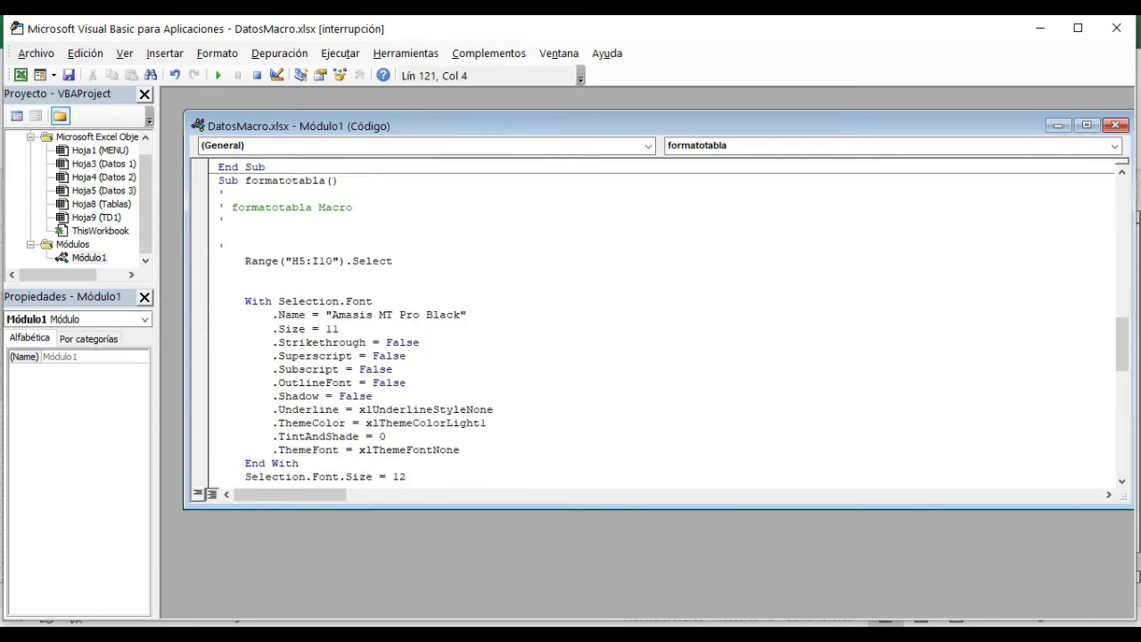
scroll(659, 321, up, 12)
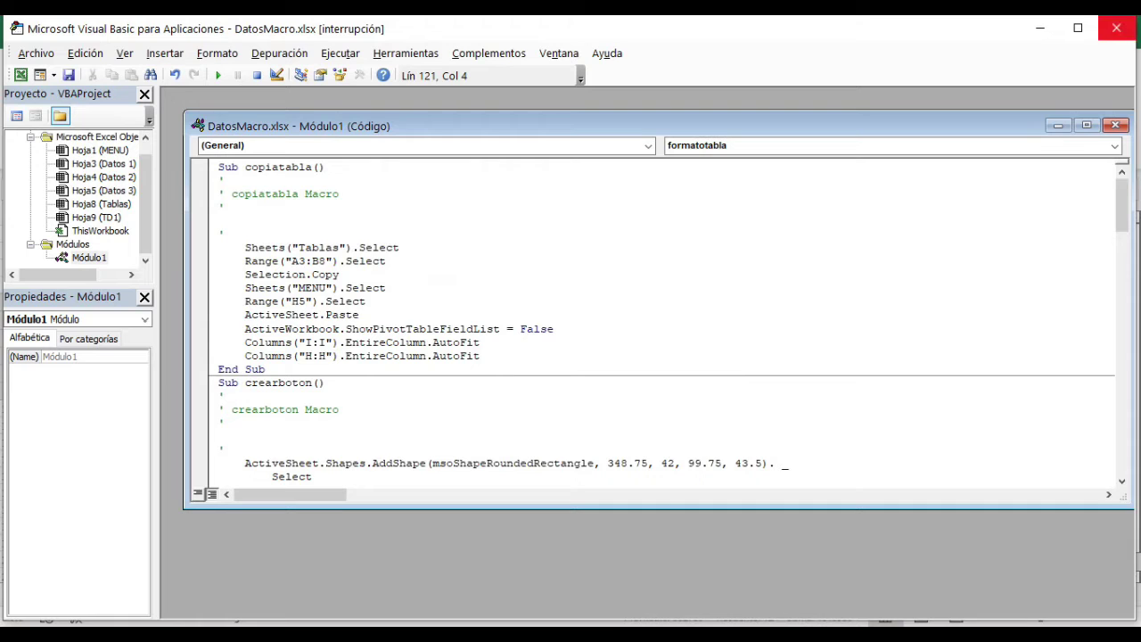
- Close the macro code editor, accept stopping the debugger, and return to the MENU sheet
click(1116, 28)
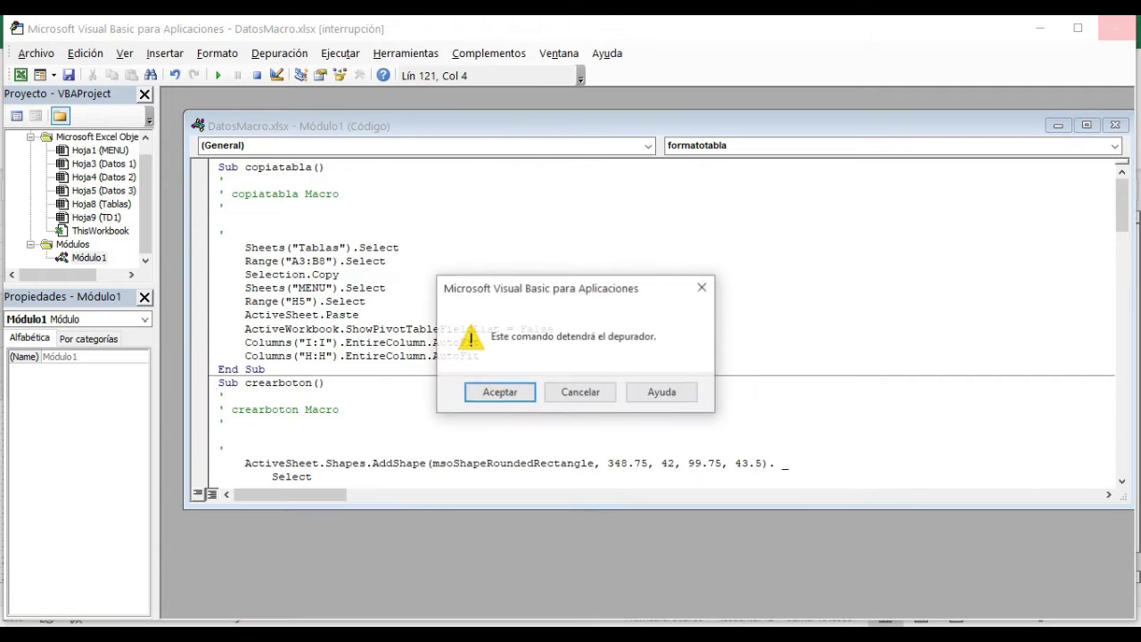
click(499, 393)
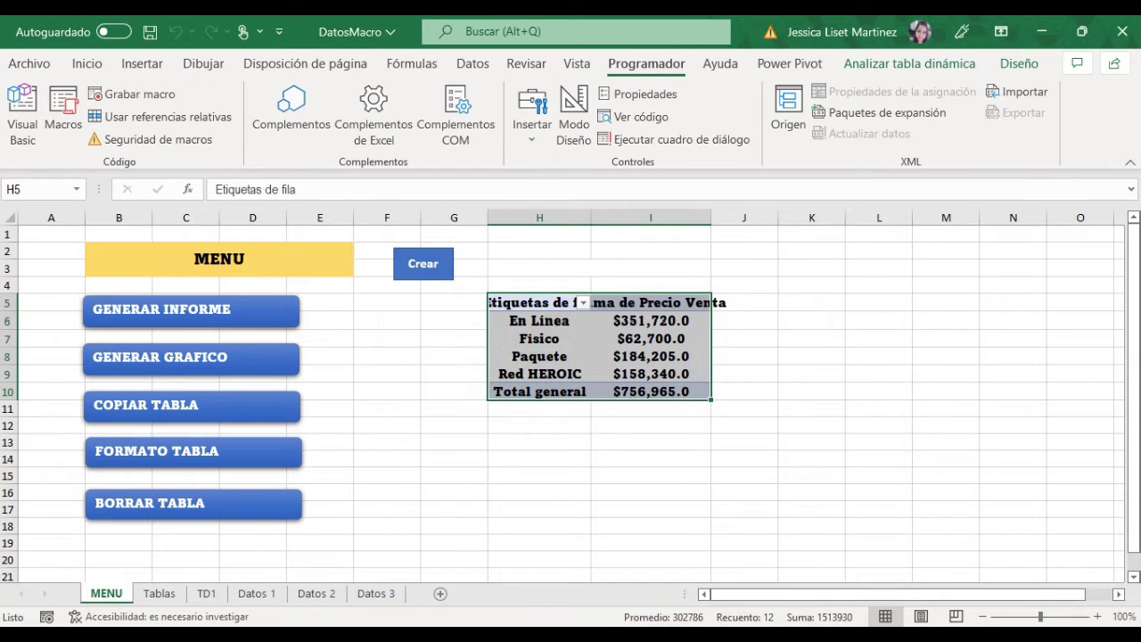
click(454, 408)
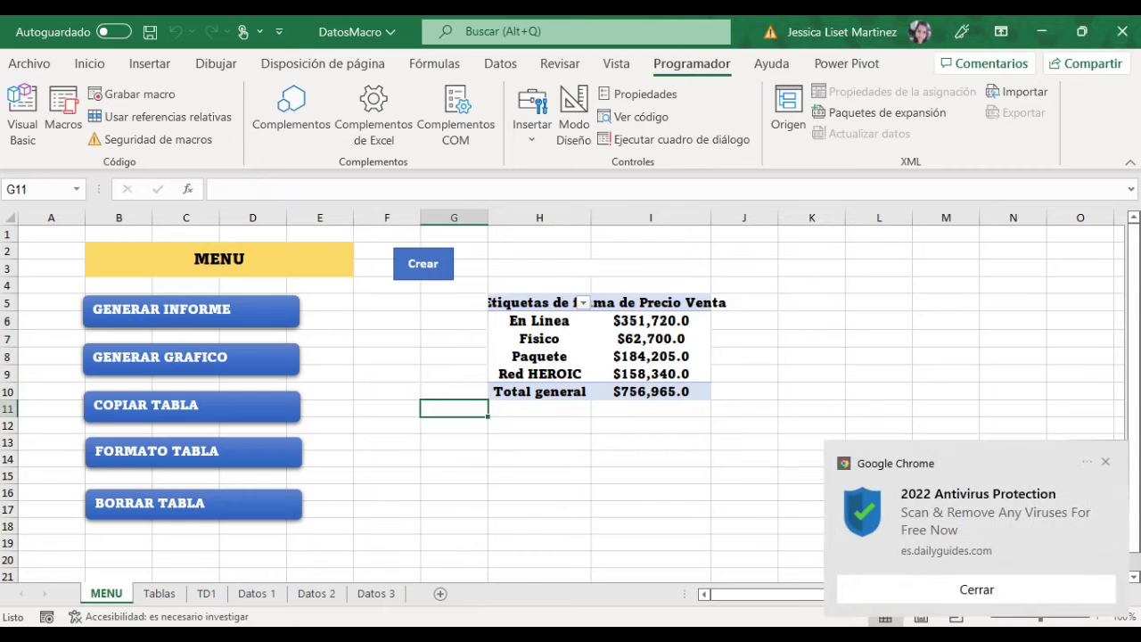
- Dismiss the antivirus notification and close the totalav.com browser tab
click(1086, 462)
click(1105, 461)
click(1104, 464)
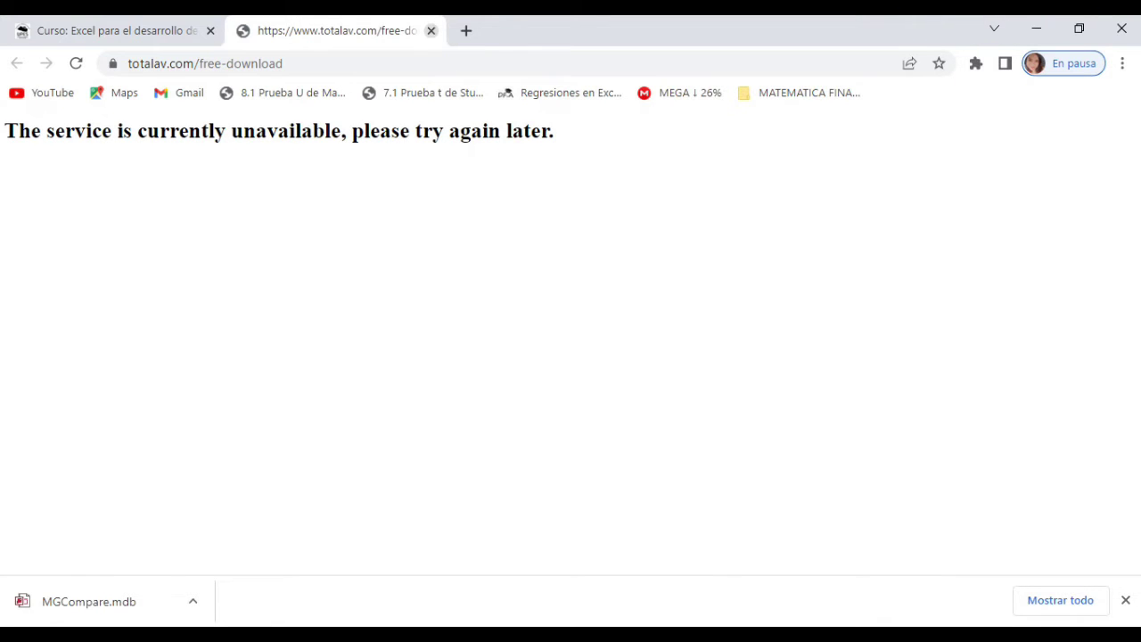
click(430, 30)
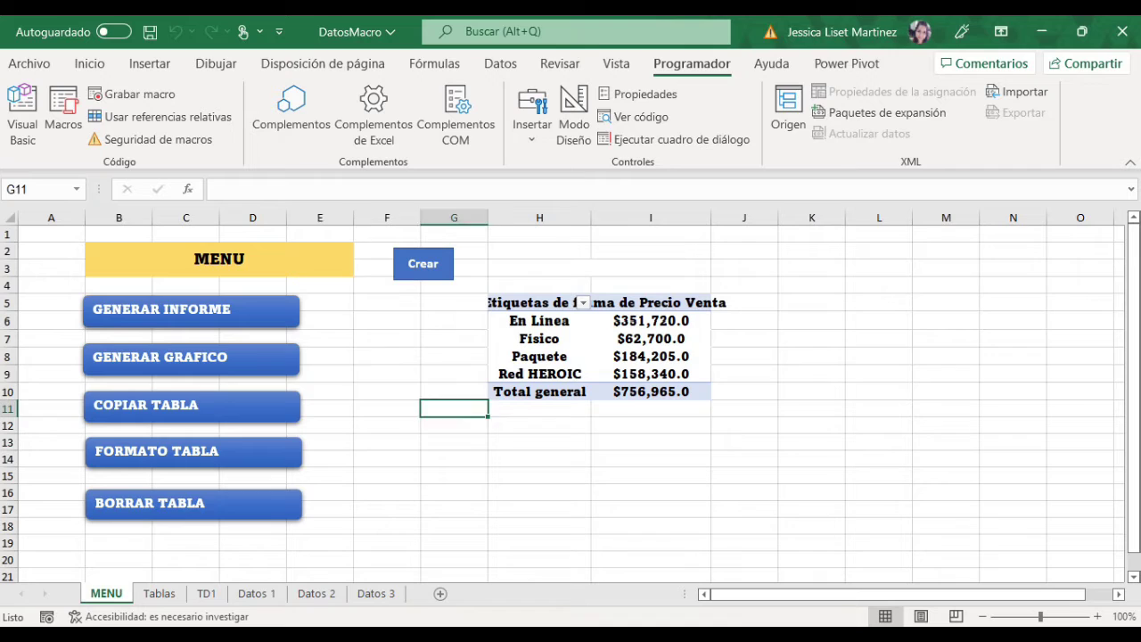
- Clear the table from columns H:I with the delete macro, and paste a fresh copy with the copy table macro
click(319, 374)
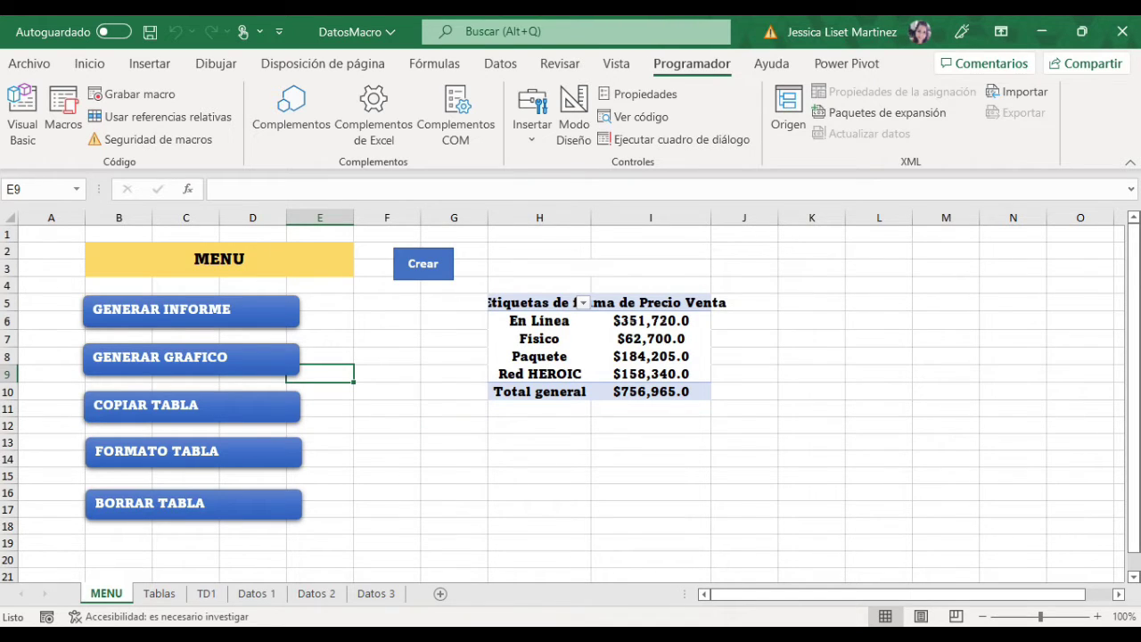
click(193, 503)
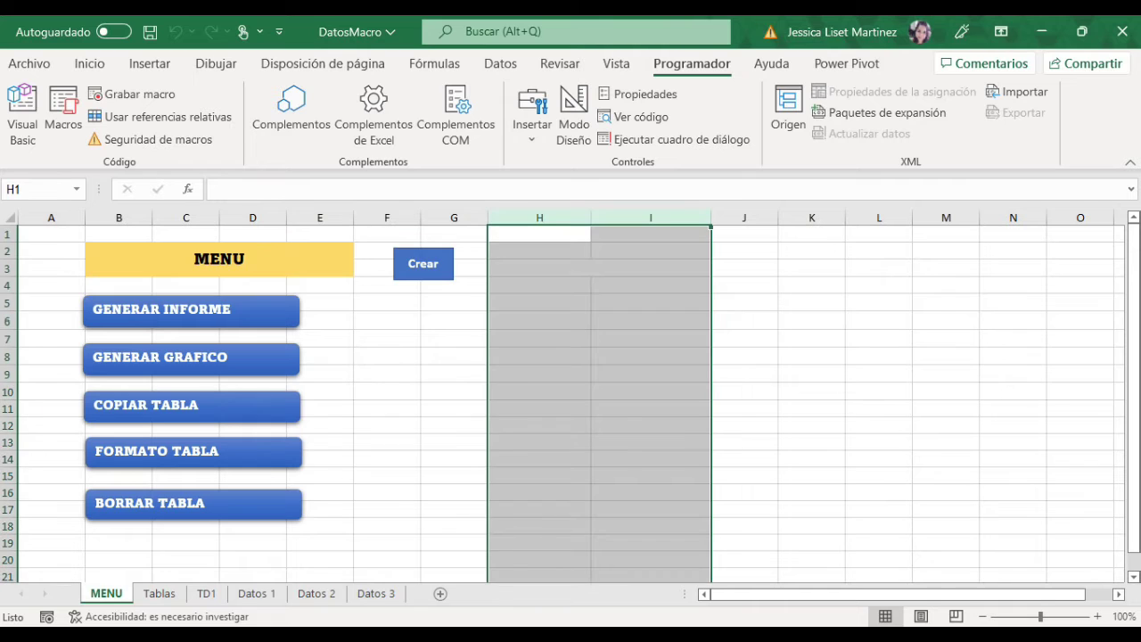
click(387, 373)
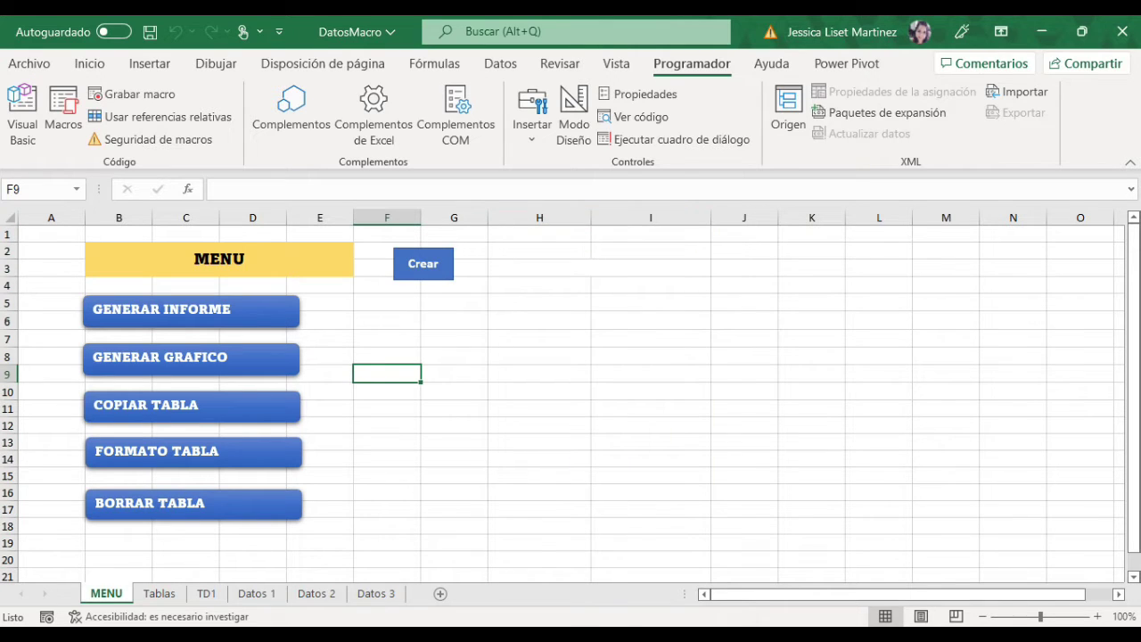
click(193, 407)
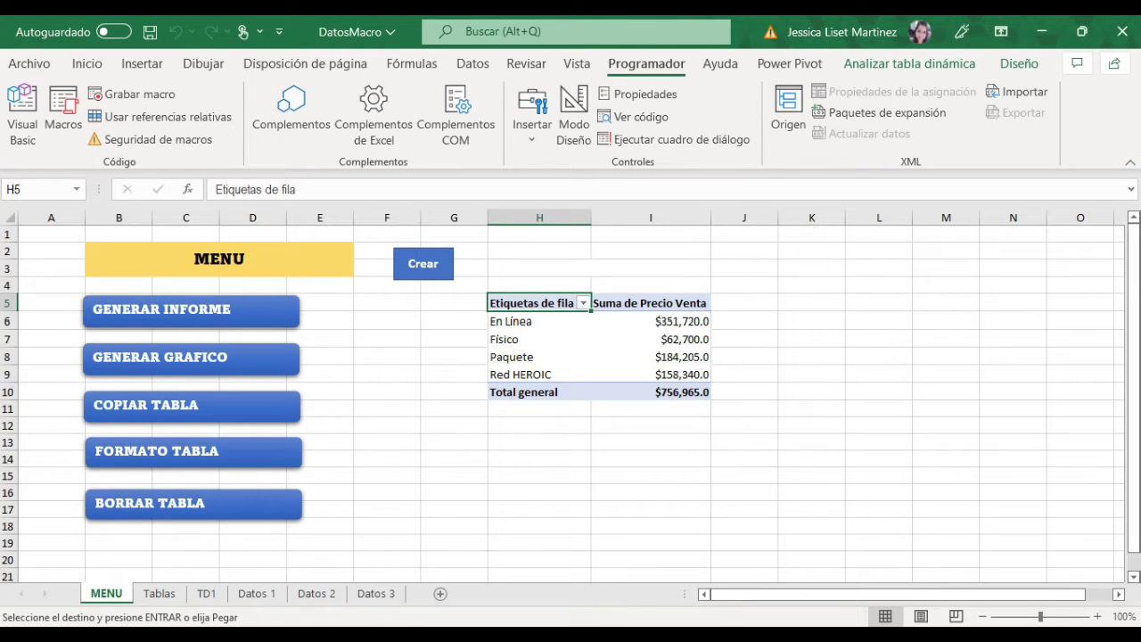
- Switch to the Google Meet call, and return to the Excel workbook
click(470, 634)
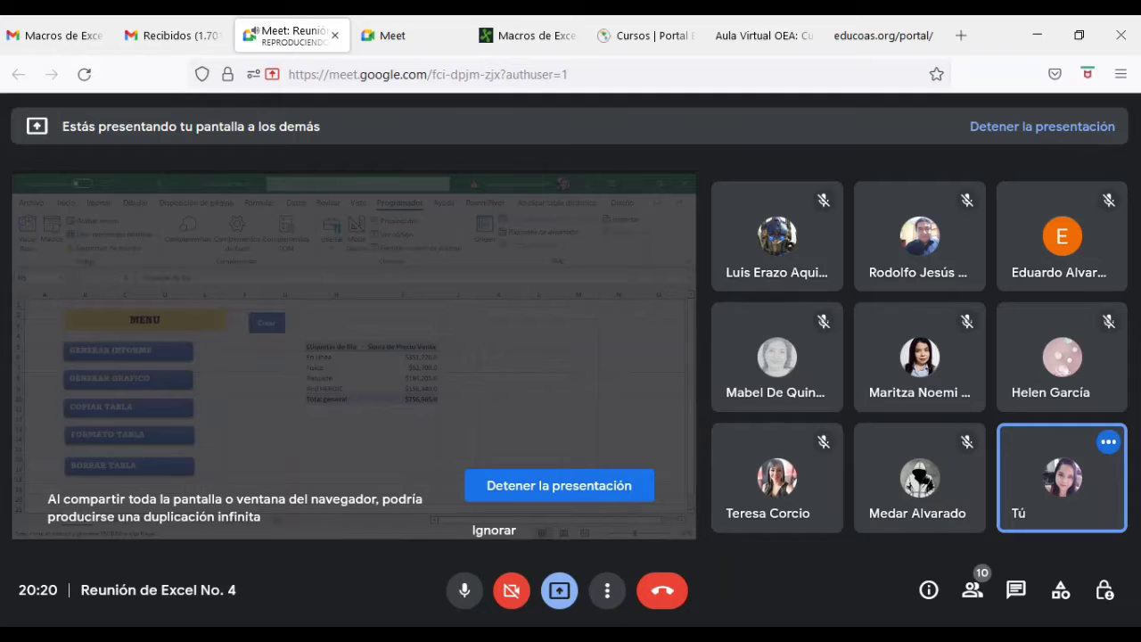
click(380, 575)
mouse_move(512, 634)
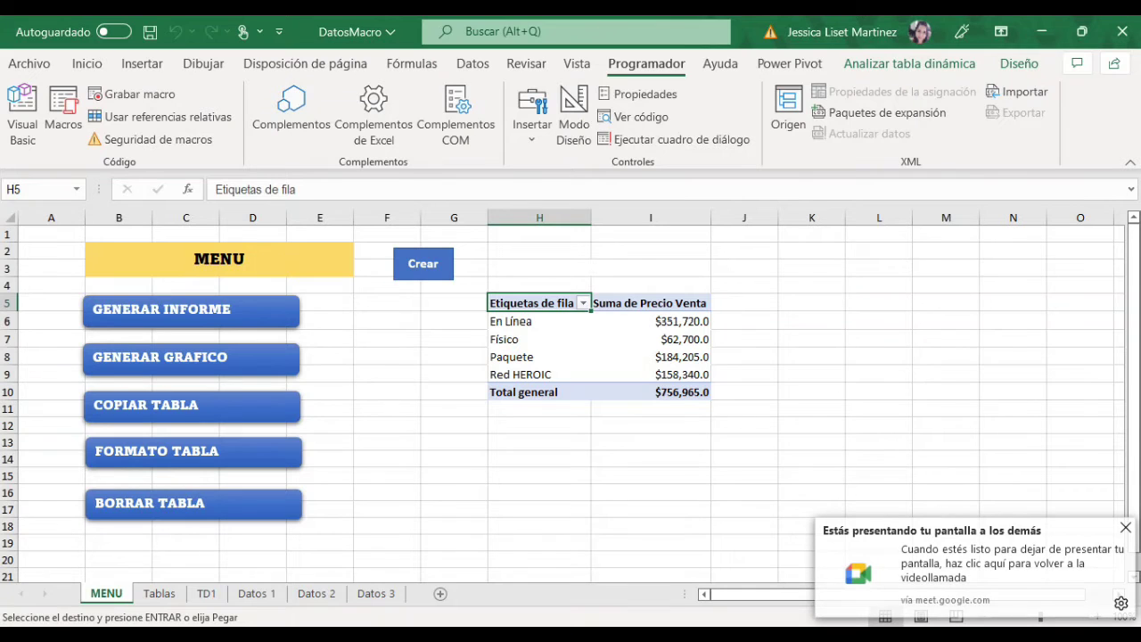
click(513, 566)
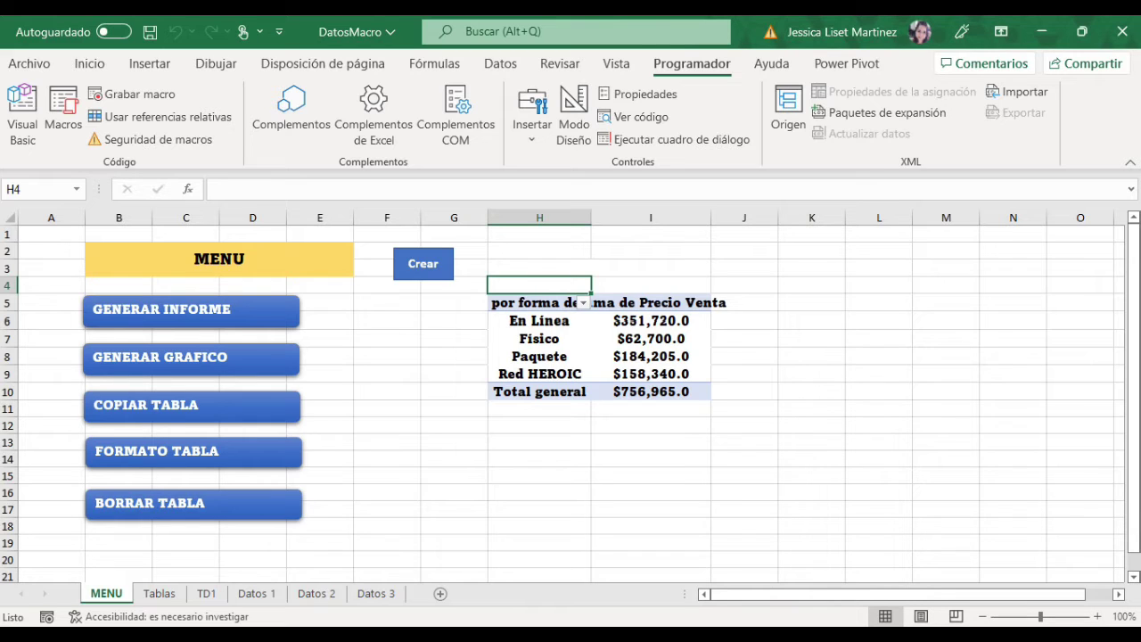
- Widen column H to fit the "Ventas por forma de compra" header, and check the formatted table's header cells
click(534, 303)
drag(539, 285, 744, 285)
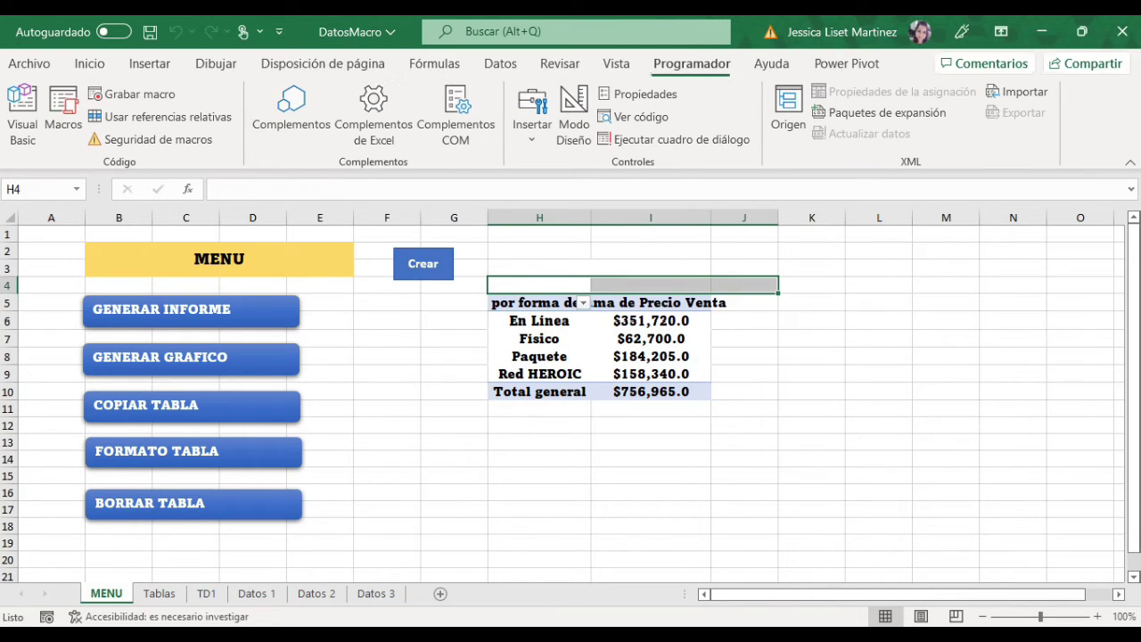
drag(539, 321, 539, 373)
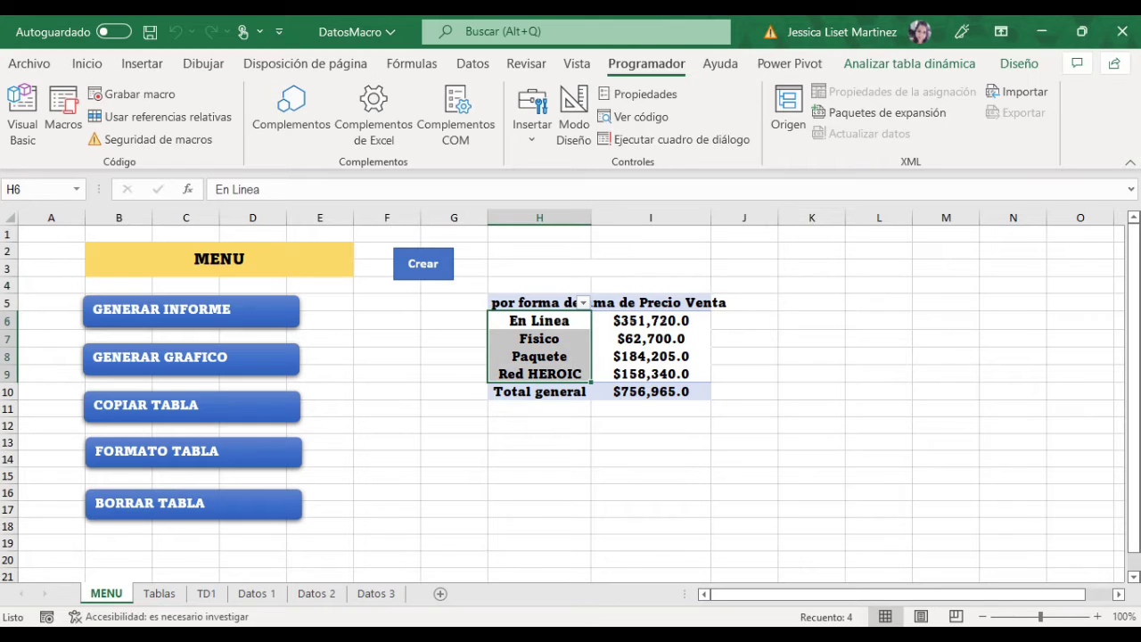
drag(591, 218, 693, 217)
click(583, 302)
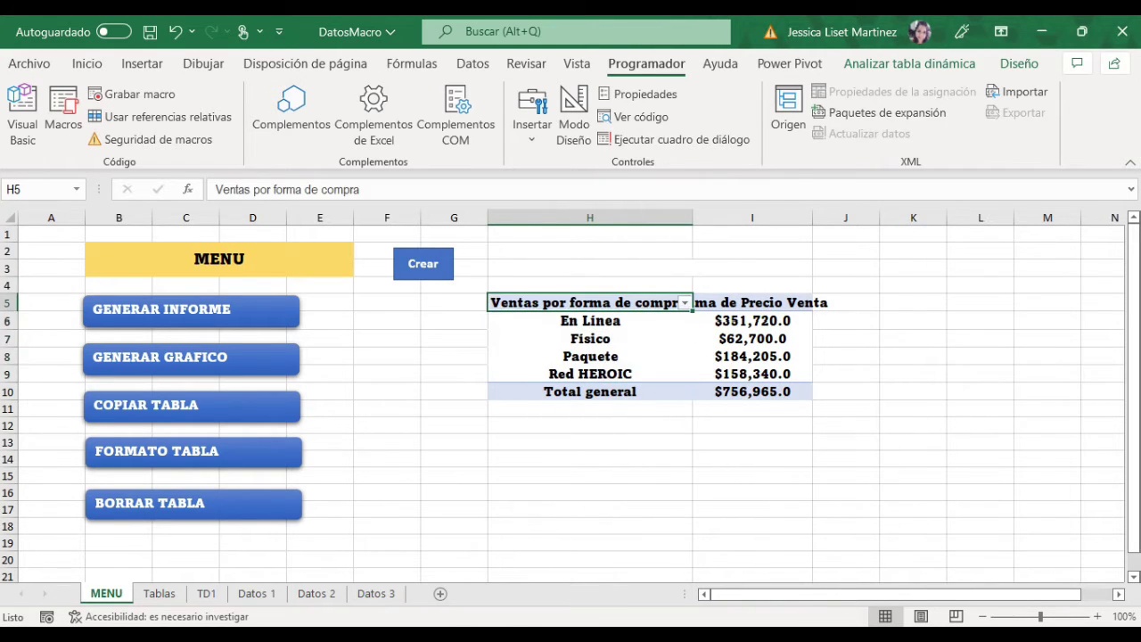
click(752, 302)
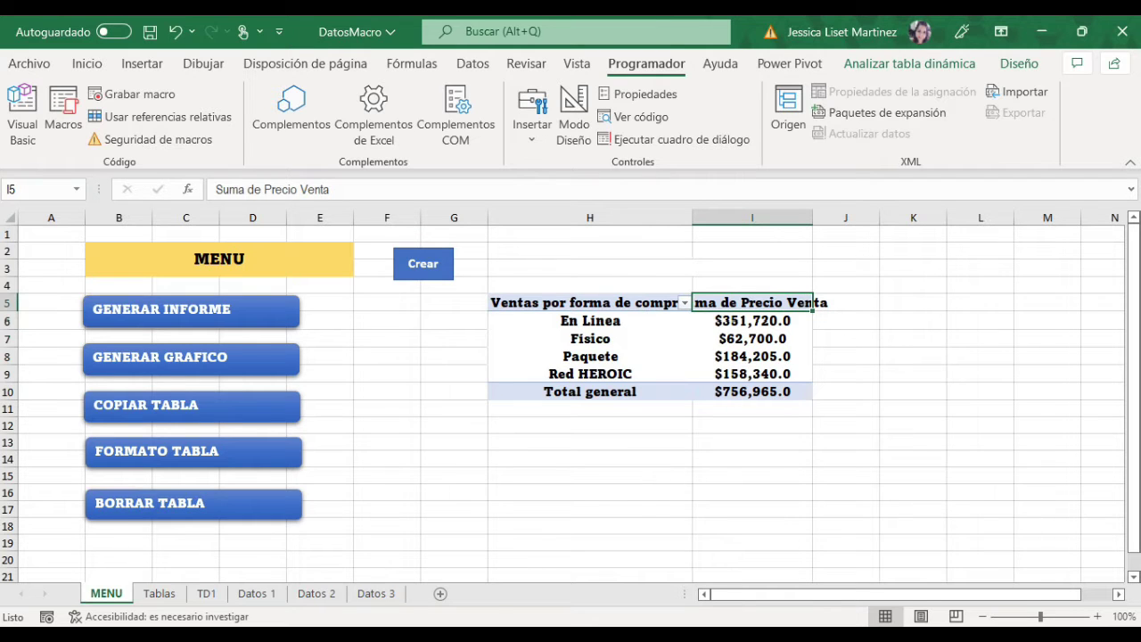
- Apply the blue medium pivot table style from the gallery's first medium row to the formatted table
click(751, 356)
drag(584, 302, 751, 374)
click(1019, 64)
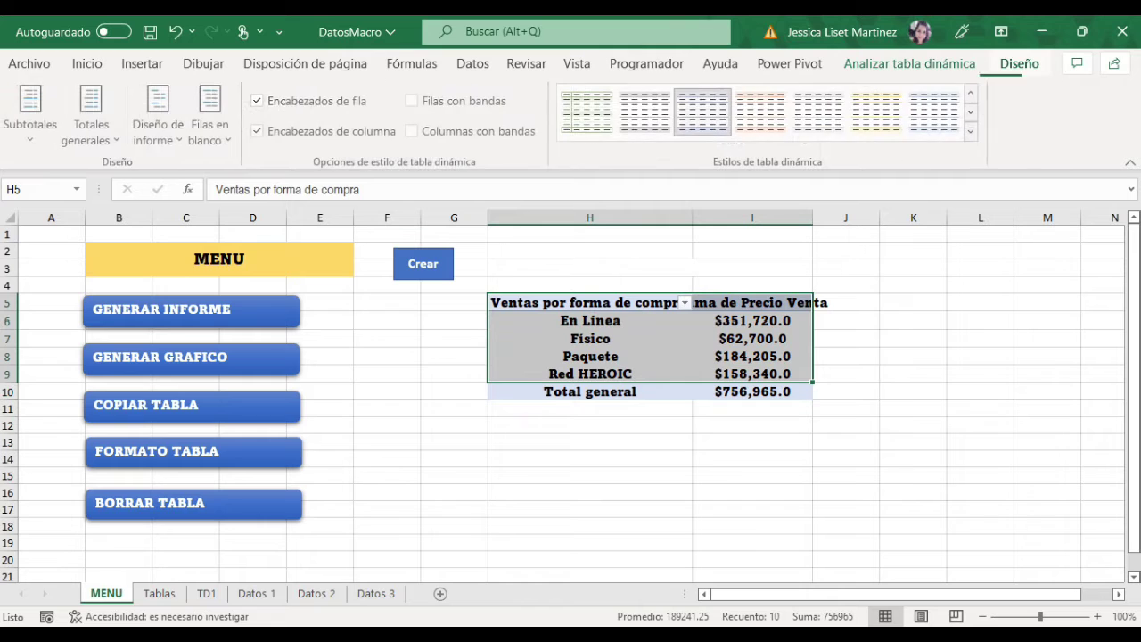
click(971, 130)
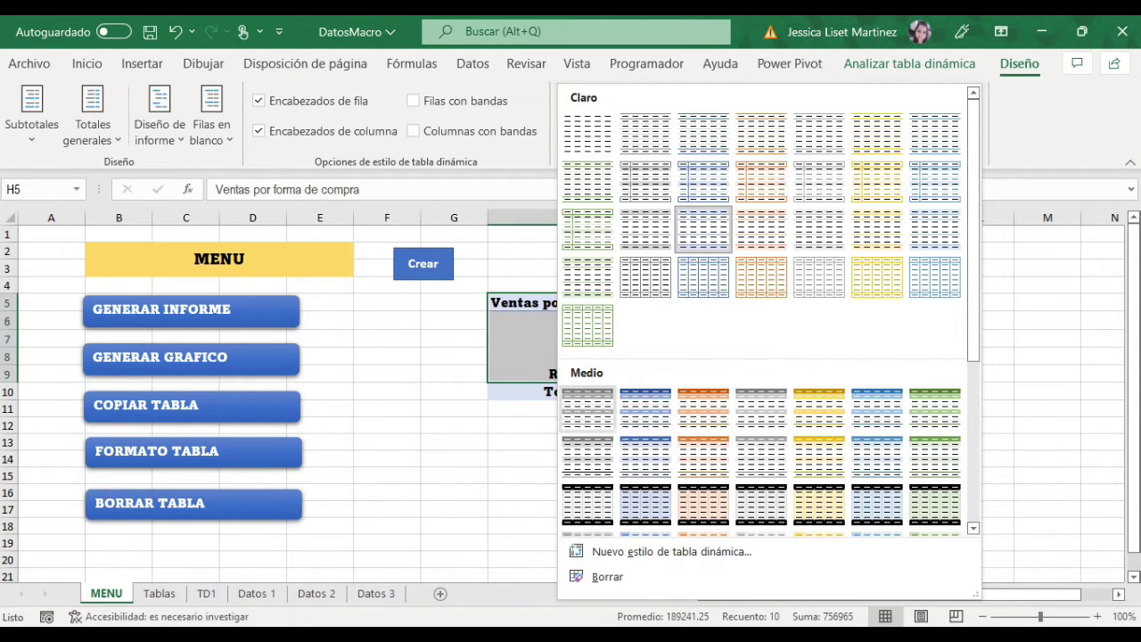
click(645, 409)
click(590, 356)
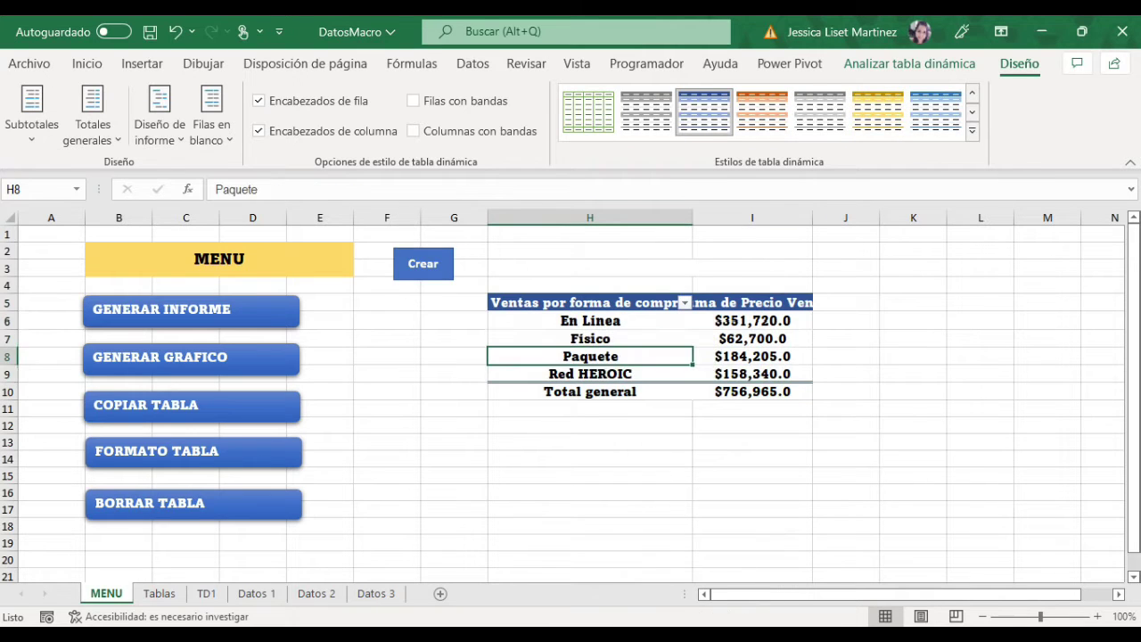
drag(590, 321, 590, 373)
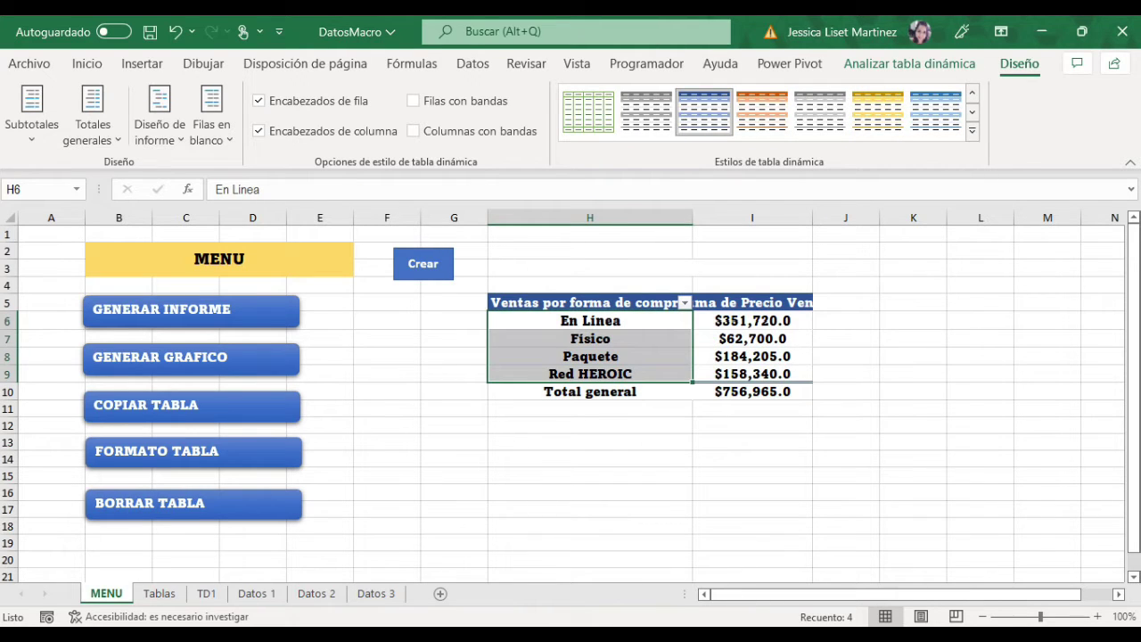
- Test the BORRAR TABLA and COPIAR TABLA macros again to replace the styled table with a plain copy
click(194, 503)
click(387, 425)
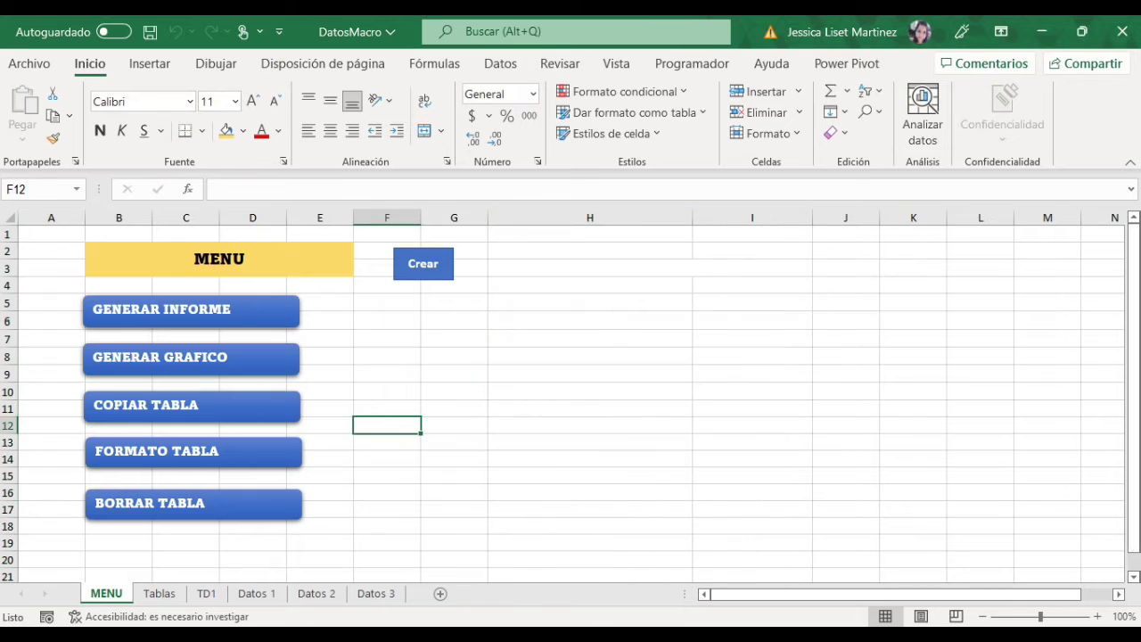
click(193, 406)
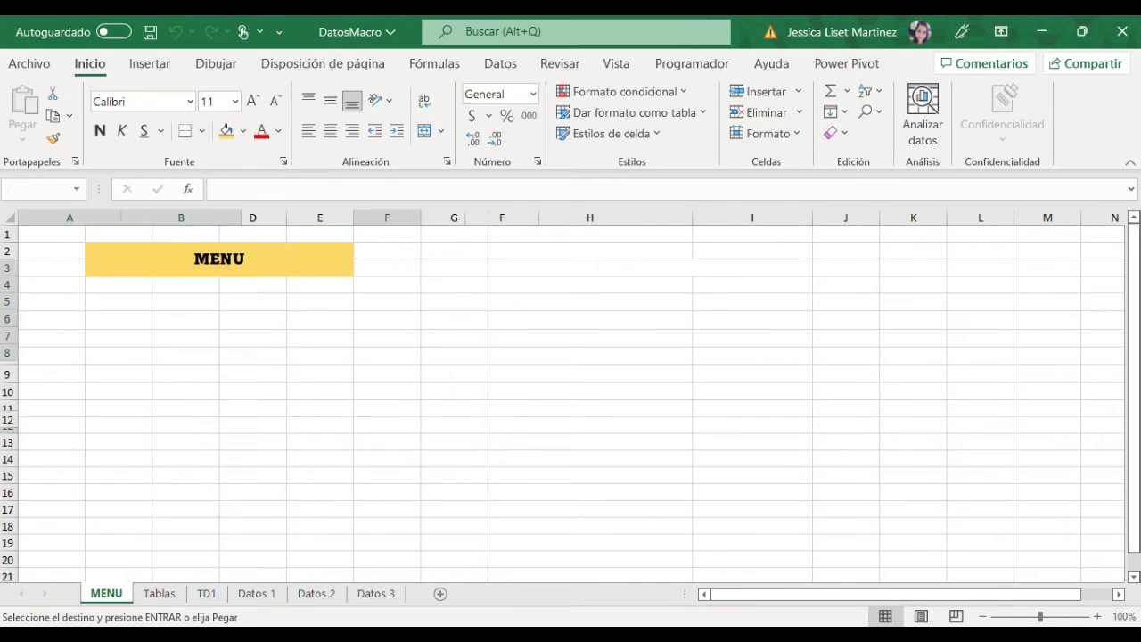
click(744, 356)
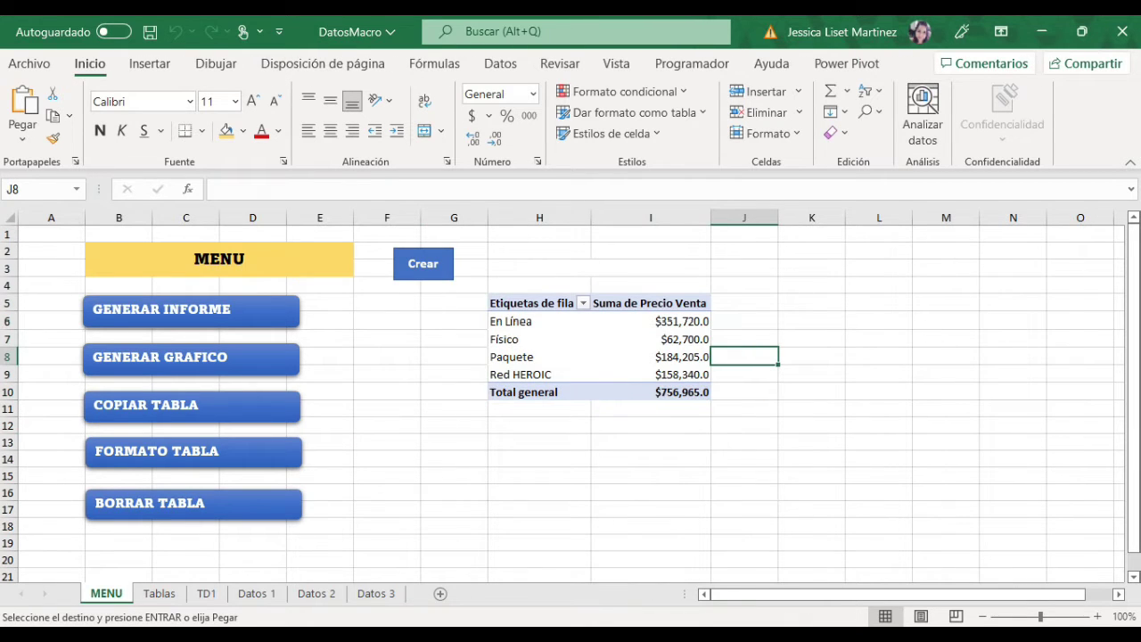
- Unmerge cells H3:I3 above the copied table
click(533, 303)
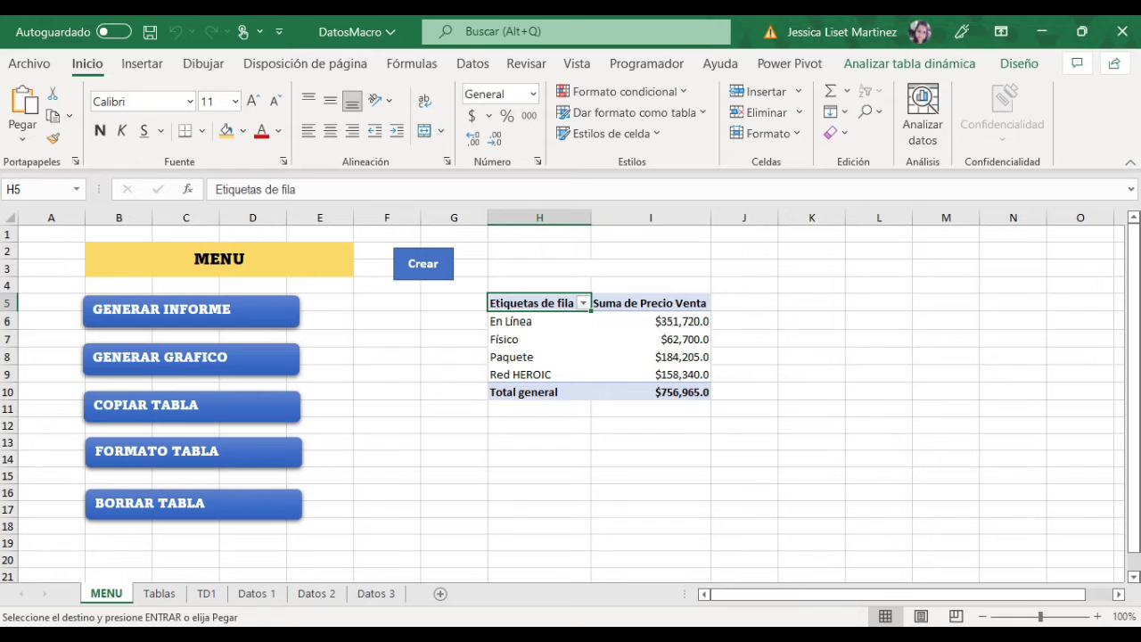
click(598, 267)
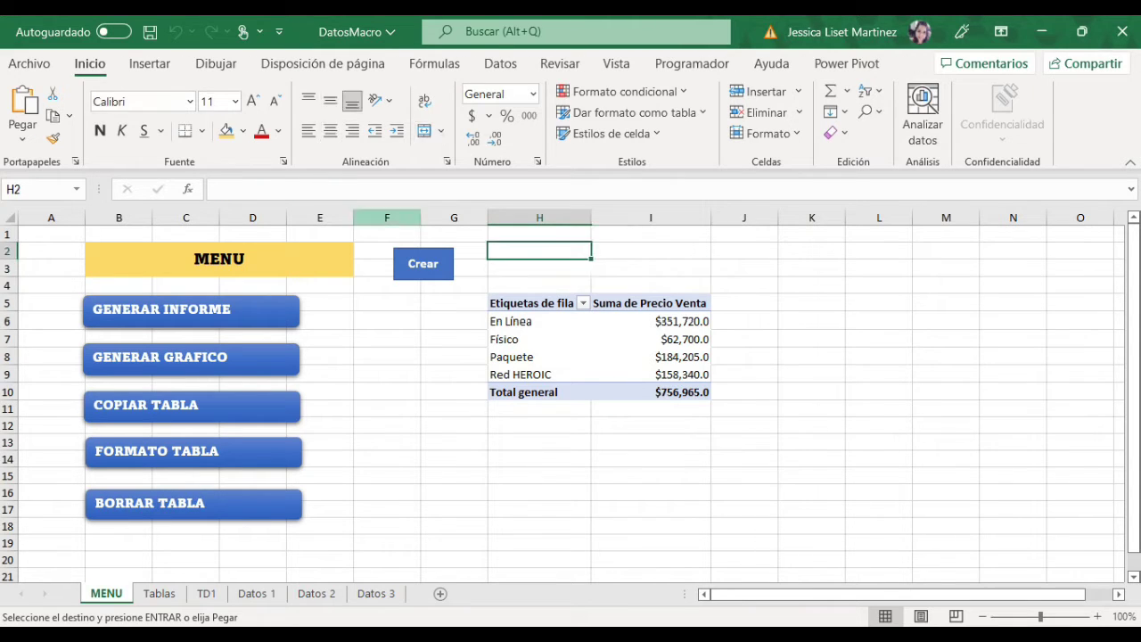
key(shift+Up)
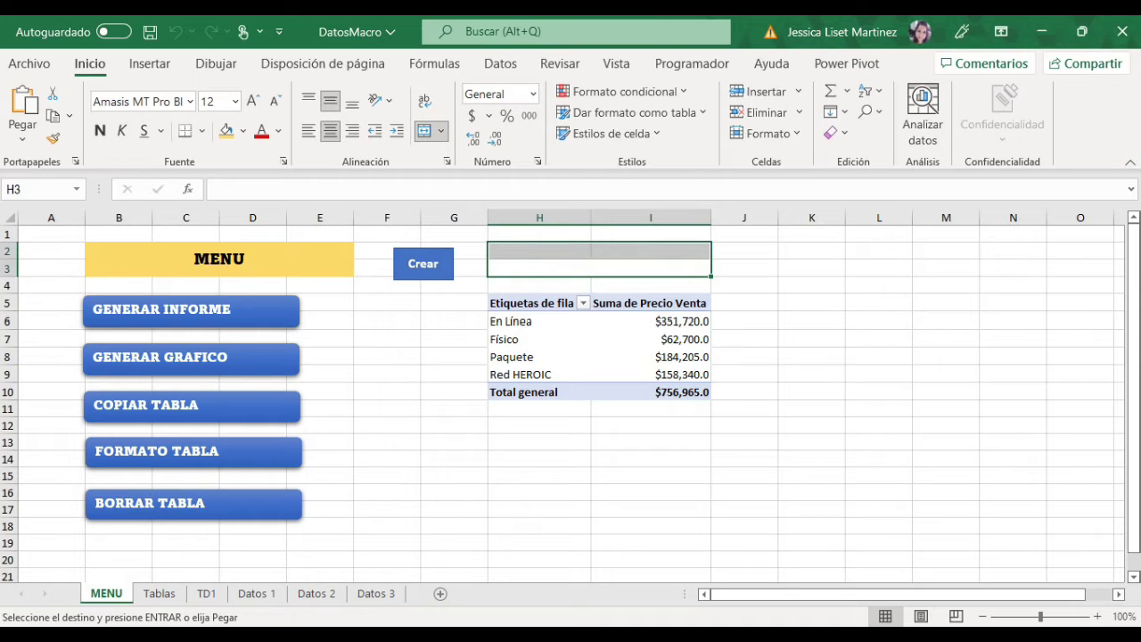
key(shift+Down)
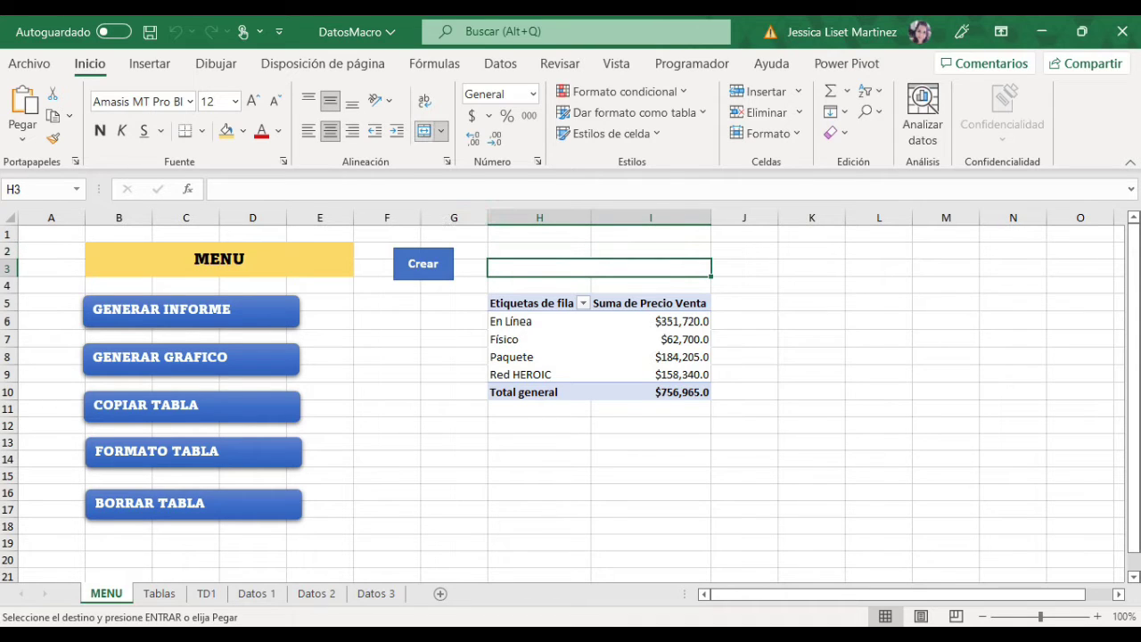
click(426, 131)
click(539, 250)
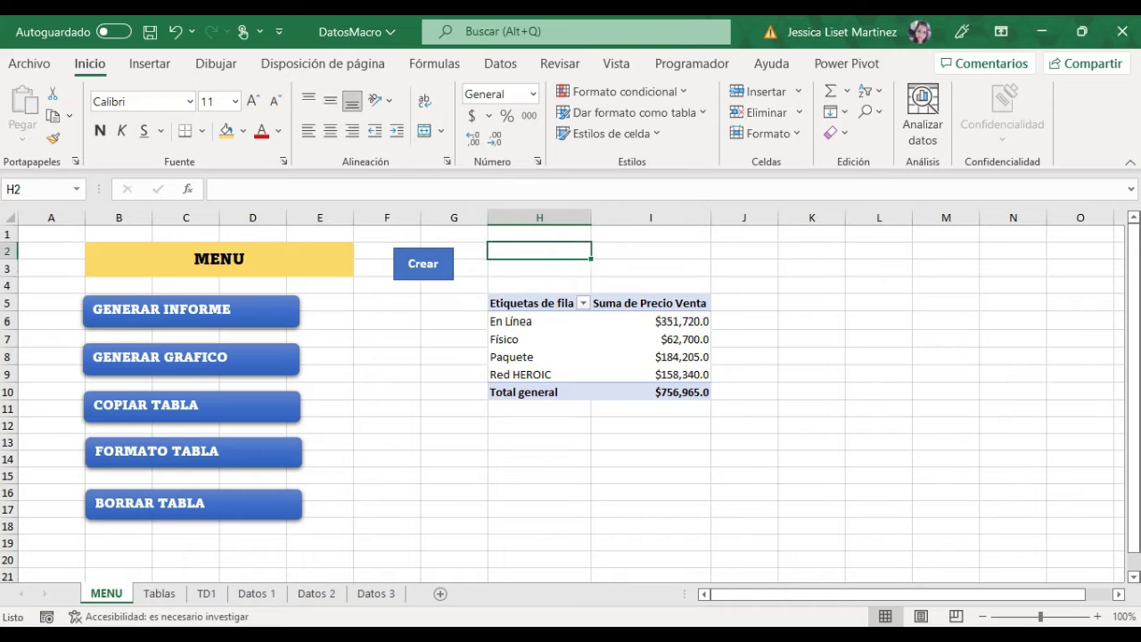
- Run the table format macro on the copied table, and inspect header cell H5 and the empty cell H4
click(194, 451)
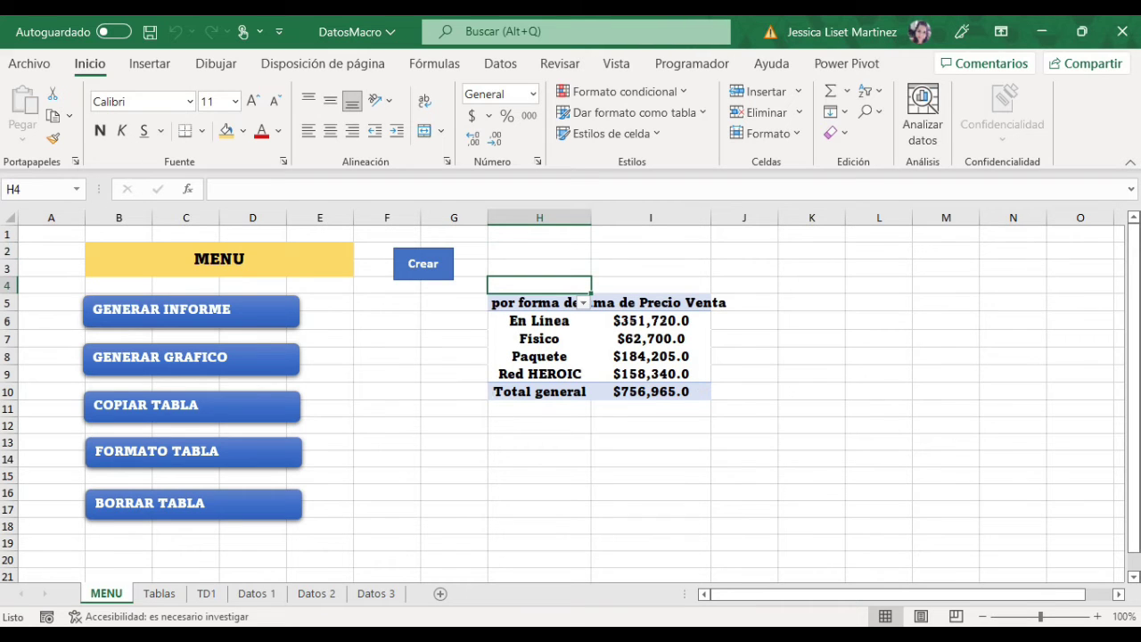
click(650, 320)
click(535, 303)
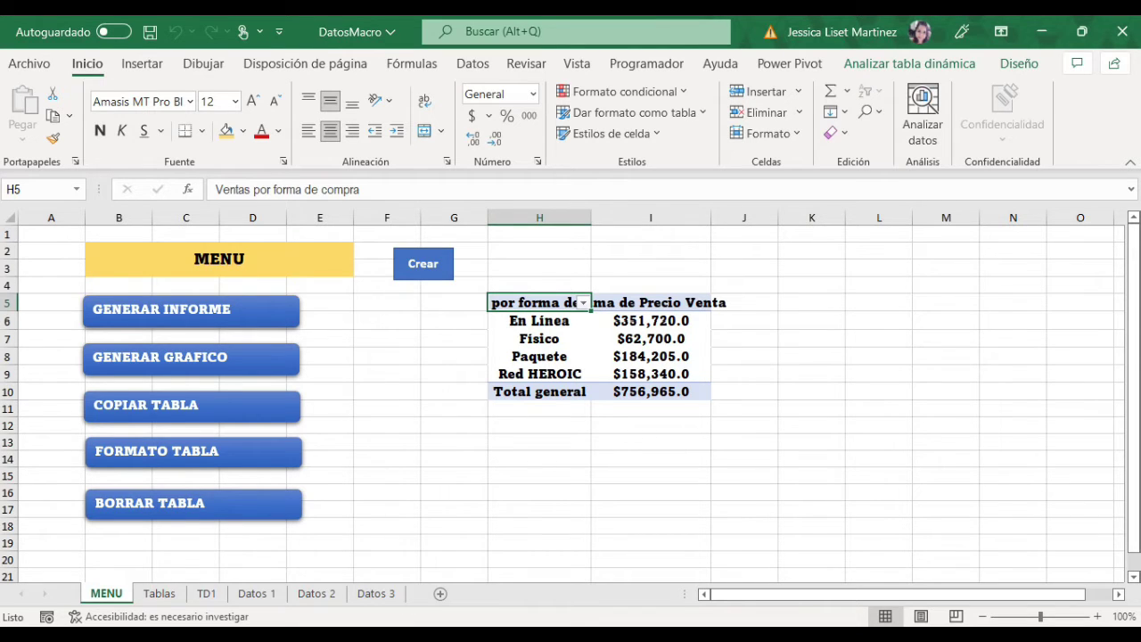
click(539, 285)
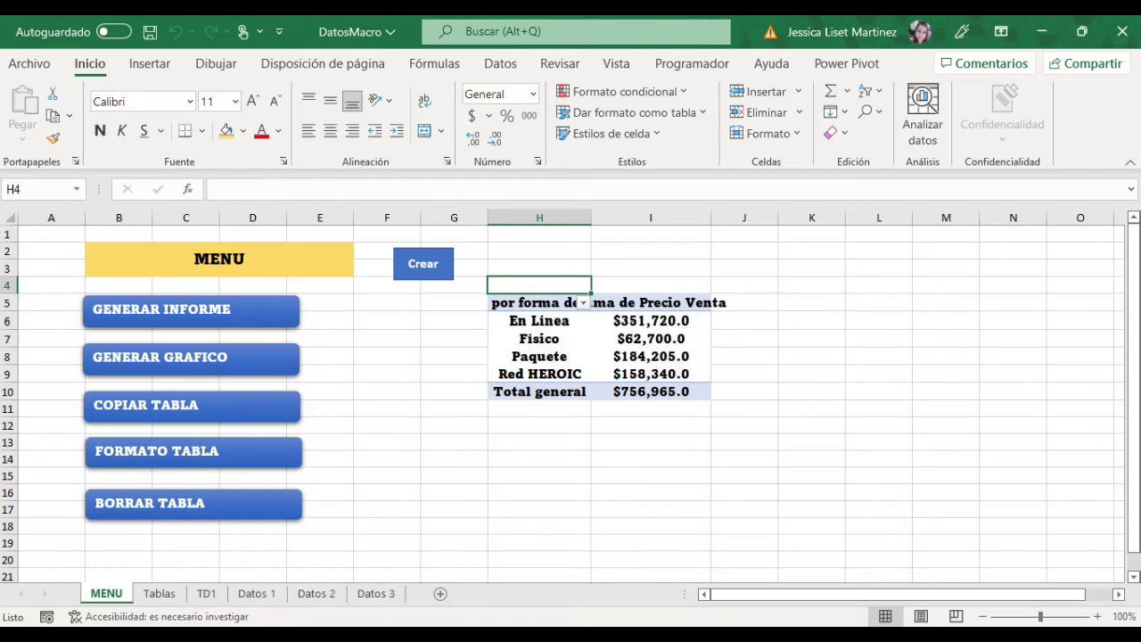
- Open the Visual Basic editor and locate the formatotabla macro in Módulo1
click(692, 64)
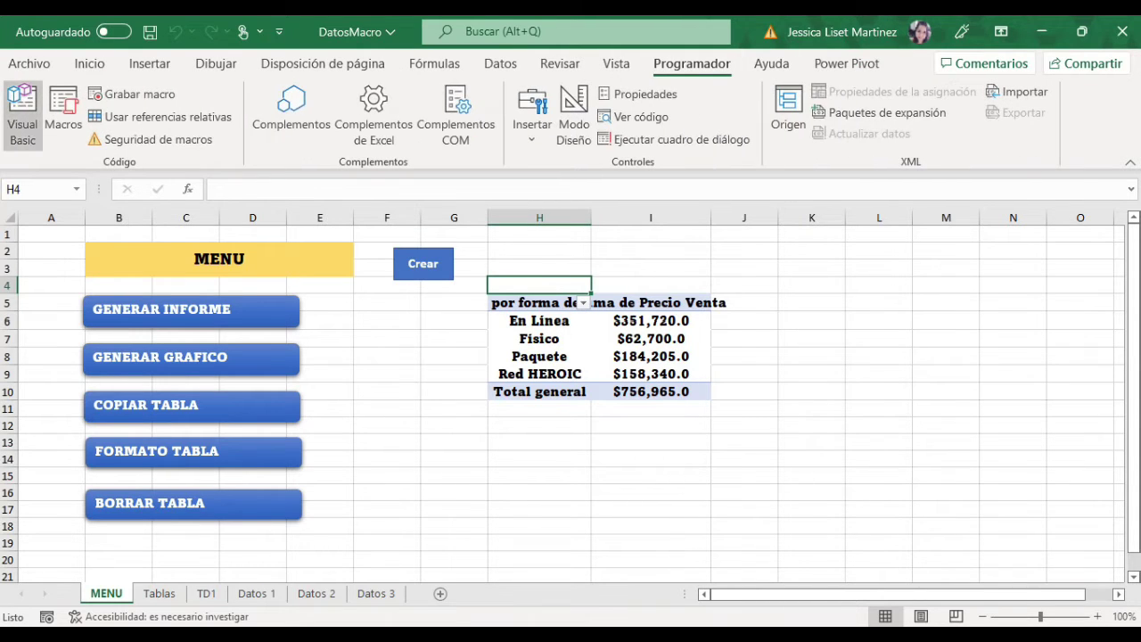
click(22, 114)
click(267, 369)
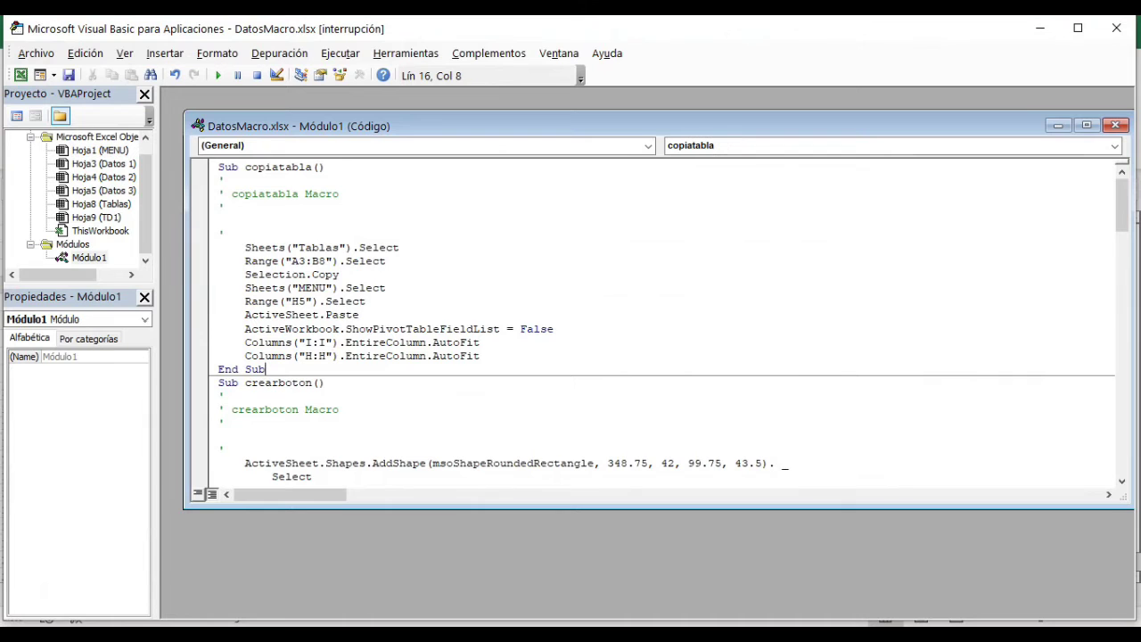
scroll(662, 323, down, 2)
click(220, 355)
click(225, 369)
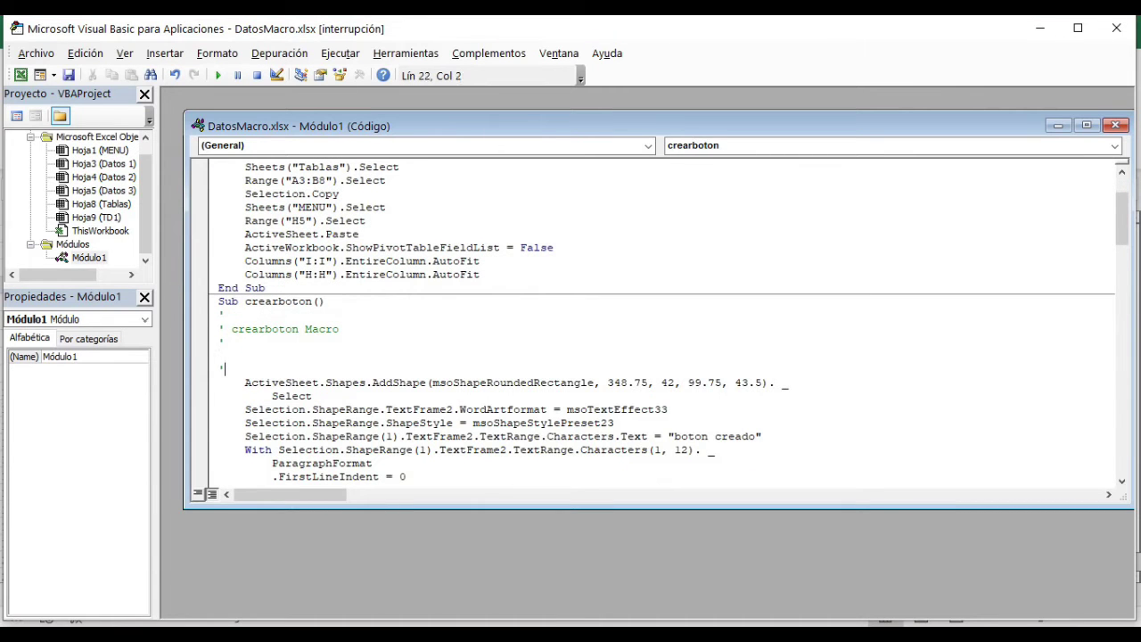
scroll(661, 323, down, 9)
scroll(661, 322, down, 5)
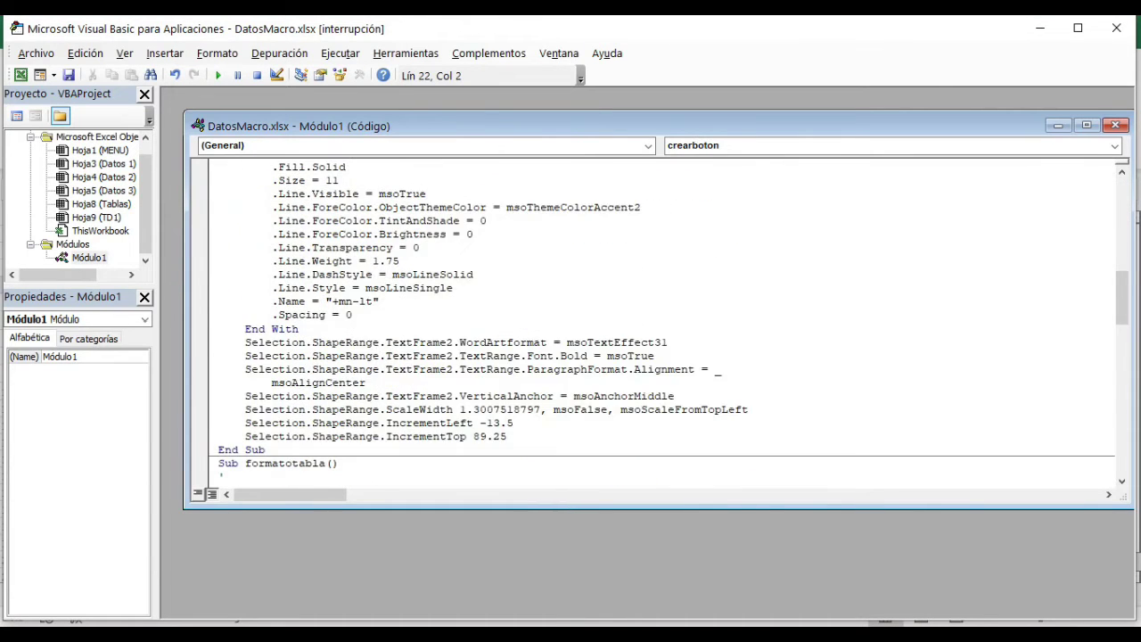
scroll(661, 323, down, 5)
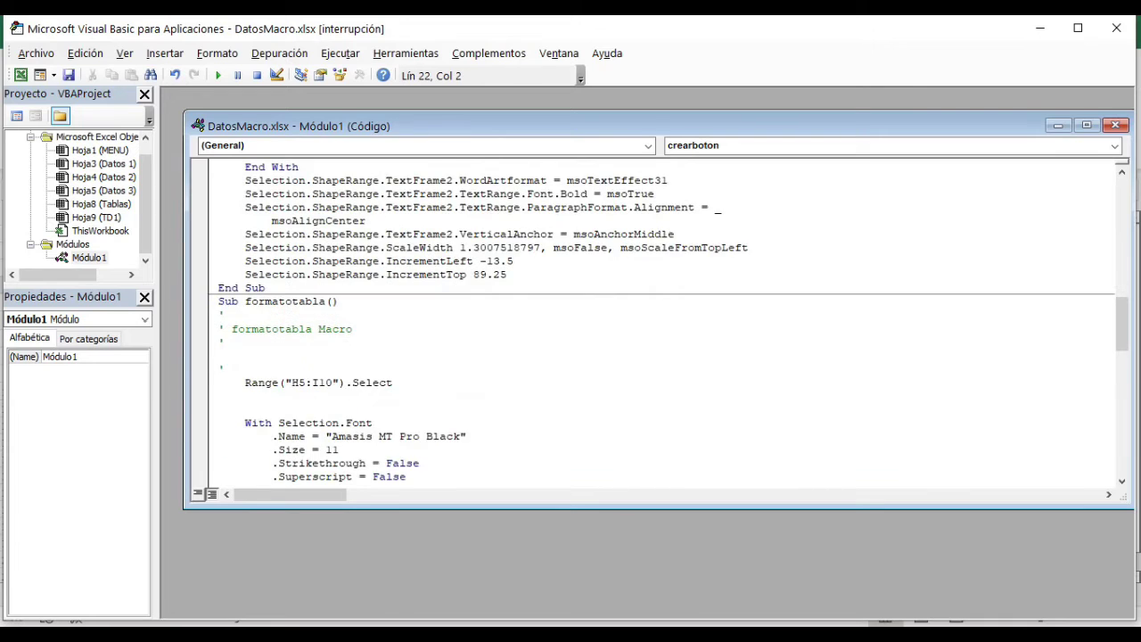
- Review the formatotabla code from the H5:I10 selection through the font and alignment blocks to the title text line
click(245, 274)
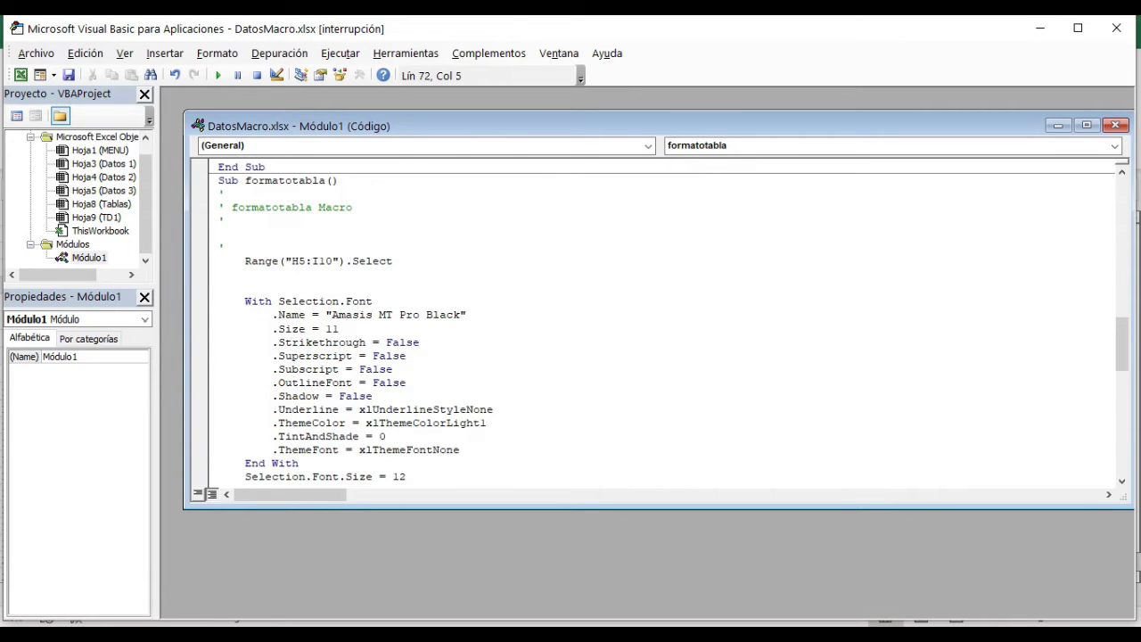
key(shift+Down)
key(shift+Down)
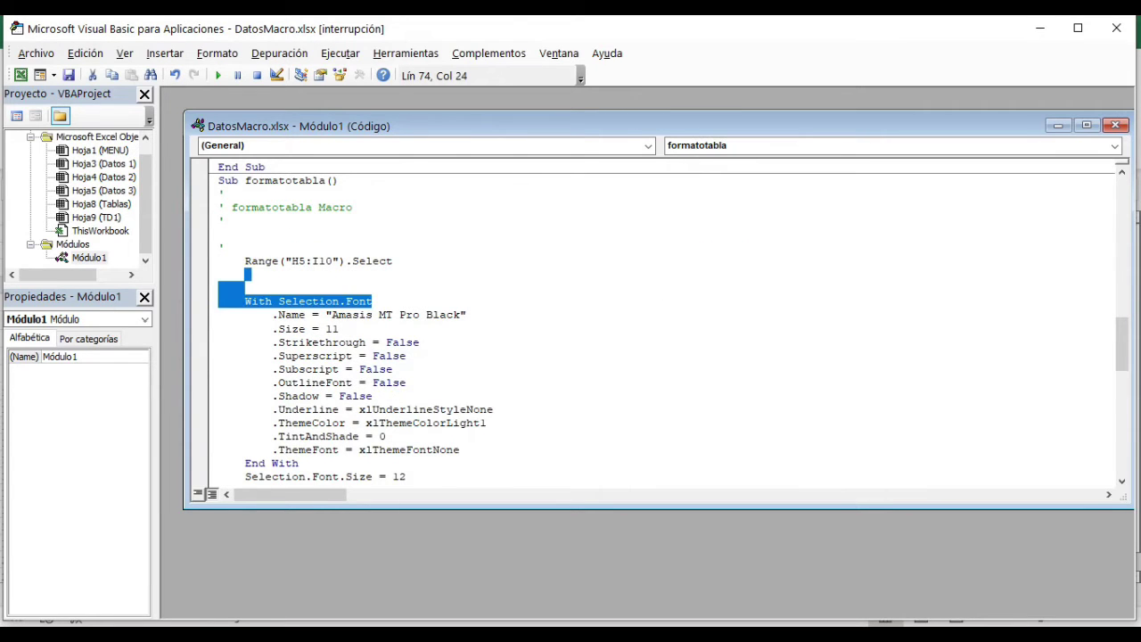
click(238, 287)
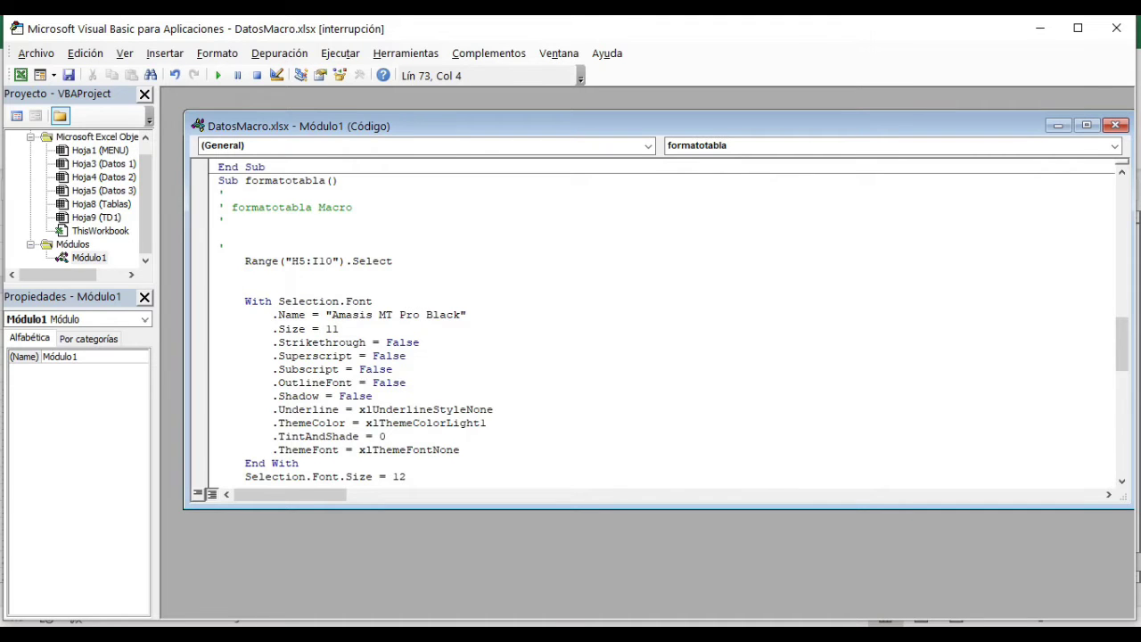
scroll(664, 325, down, 1)
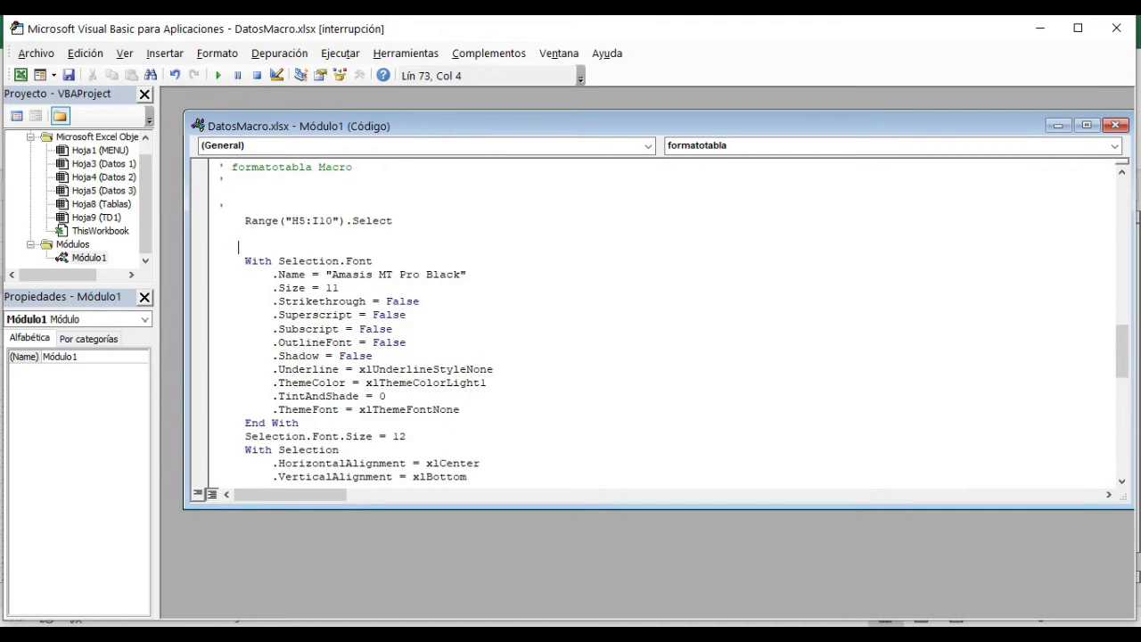
scroll(659, 322, down, 6)
scroll(238, 294, down, 5)
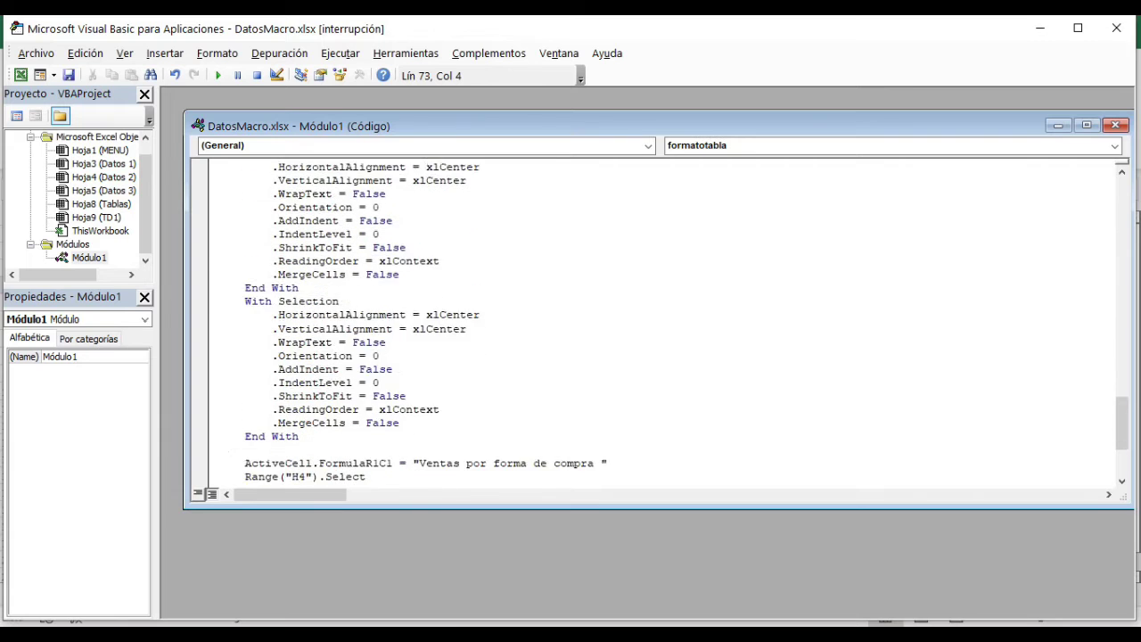
click(238, 301)
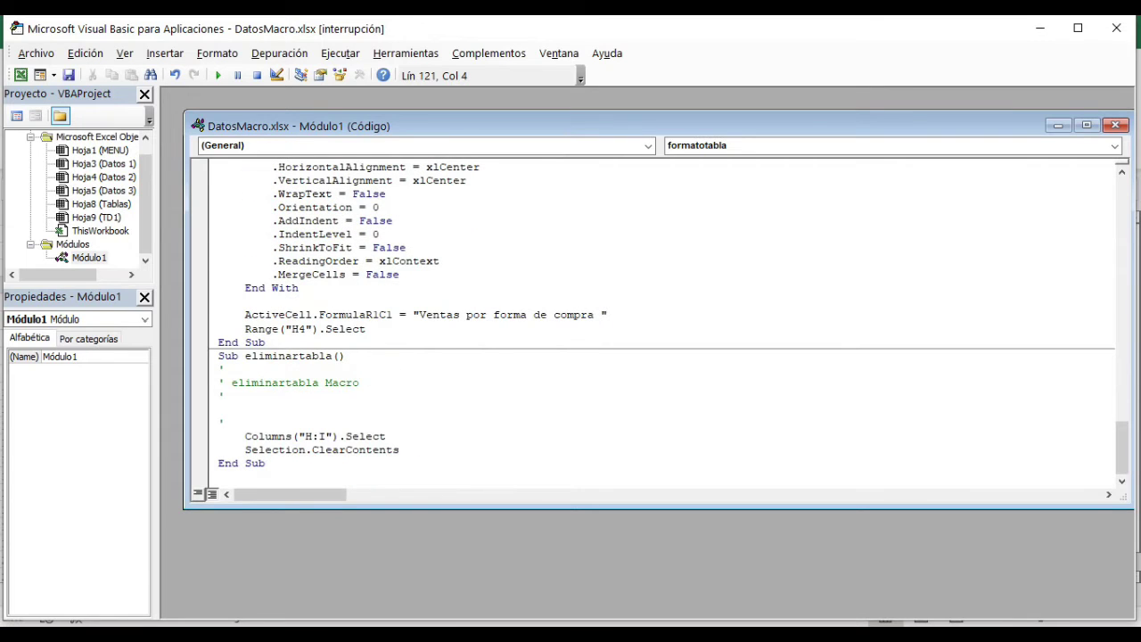
- Switch back to the Excel workbook and inspect the text of header cell H5 and the cells H3:I3 above the table
click(512, 634)
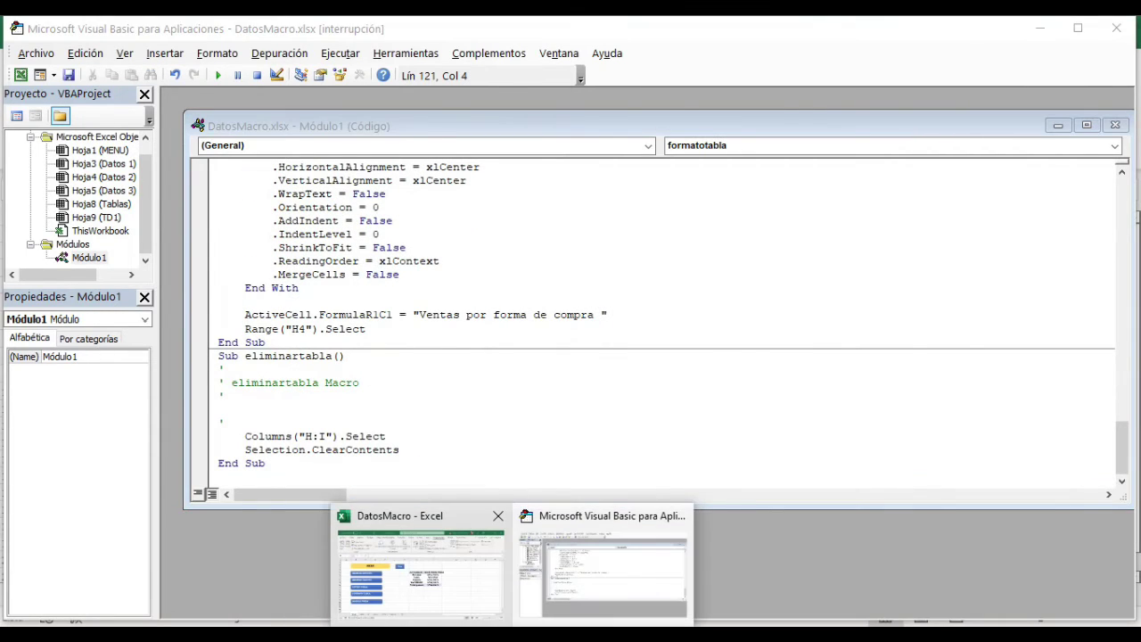
click(421, 570)
click(534, 302)
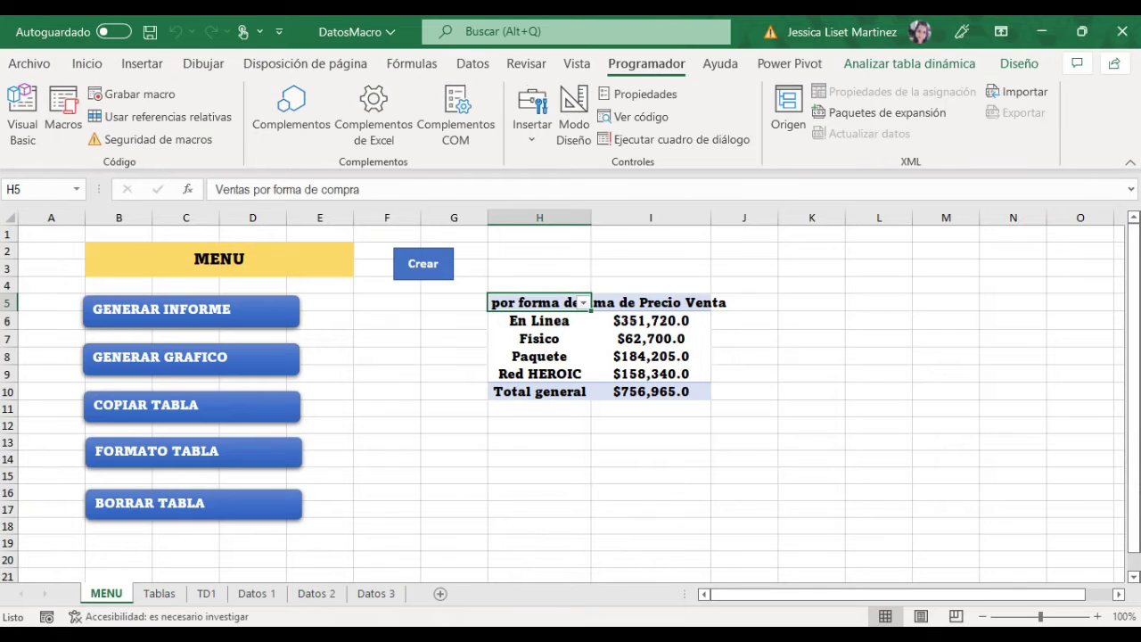
key(F2)
click(224, 189)
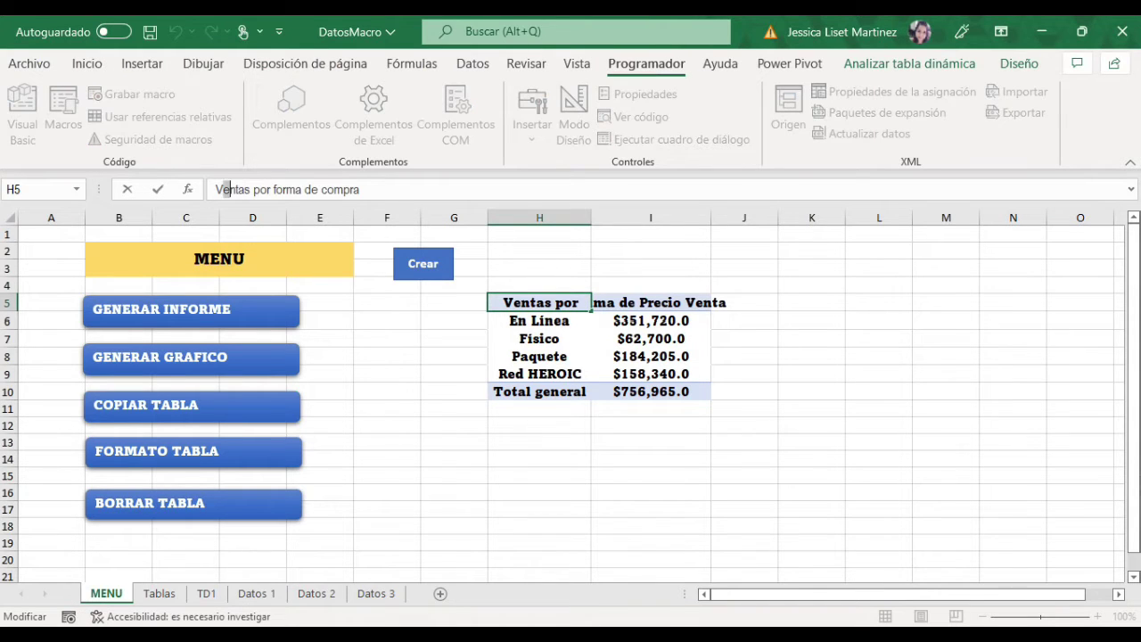
drag(535, 267, 651, 267)
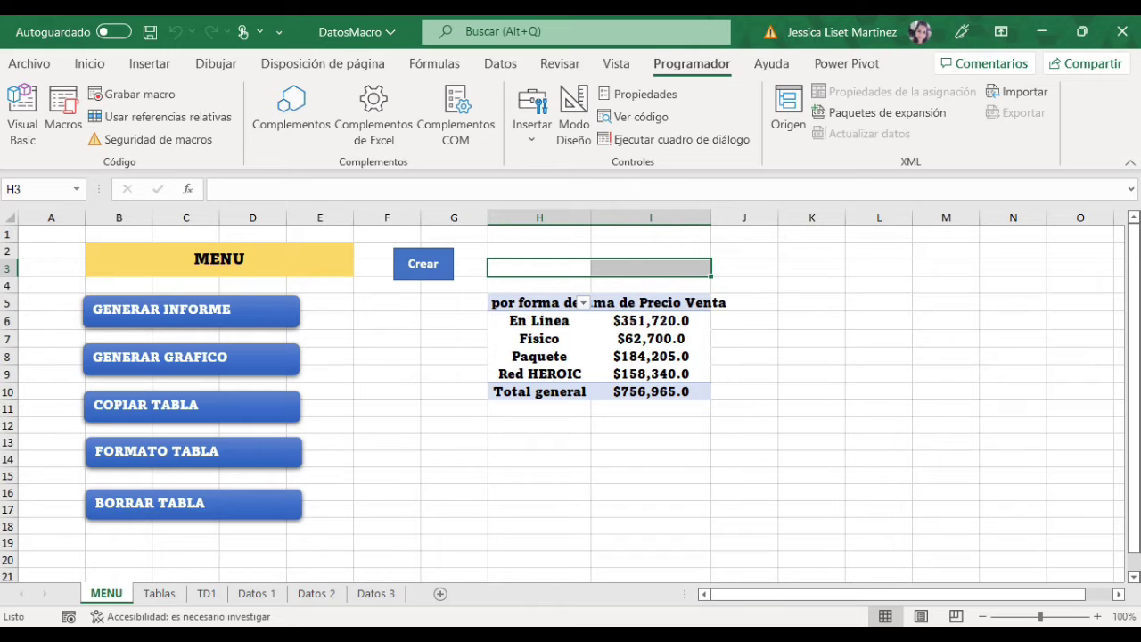
- Clear the formatted table from columns H:I on the MENU sheet with the BORRAR TABLA macro
drag(539, 302, 651, 408)
drag(539, 302, 651, 375)
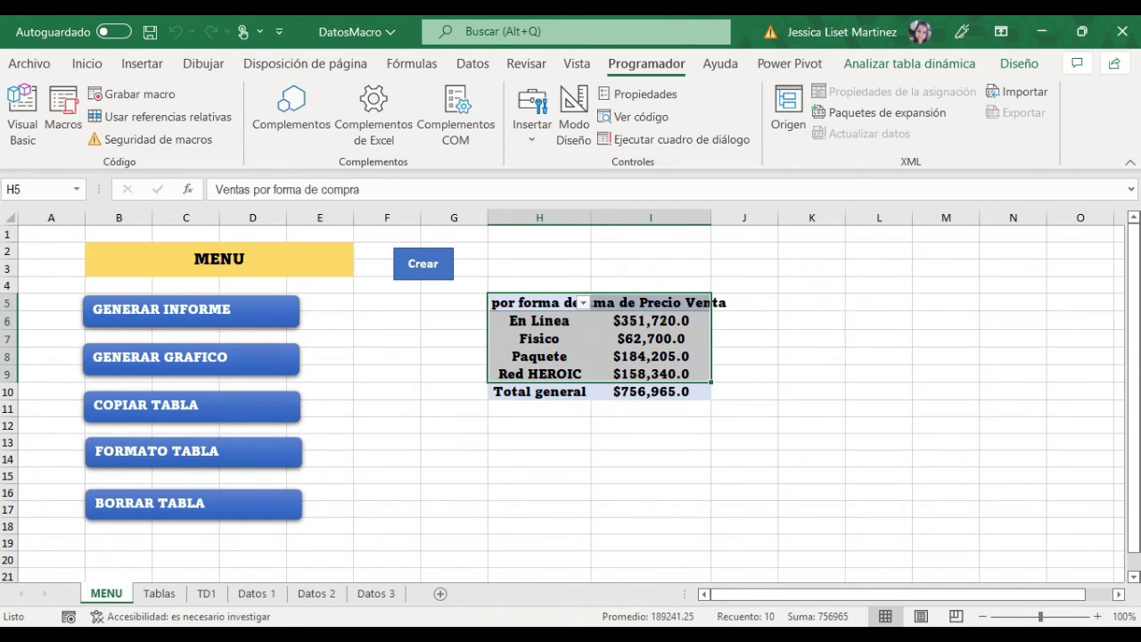
key(Delete)
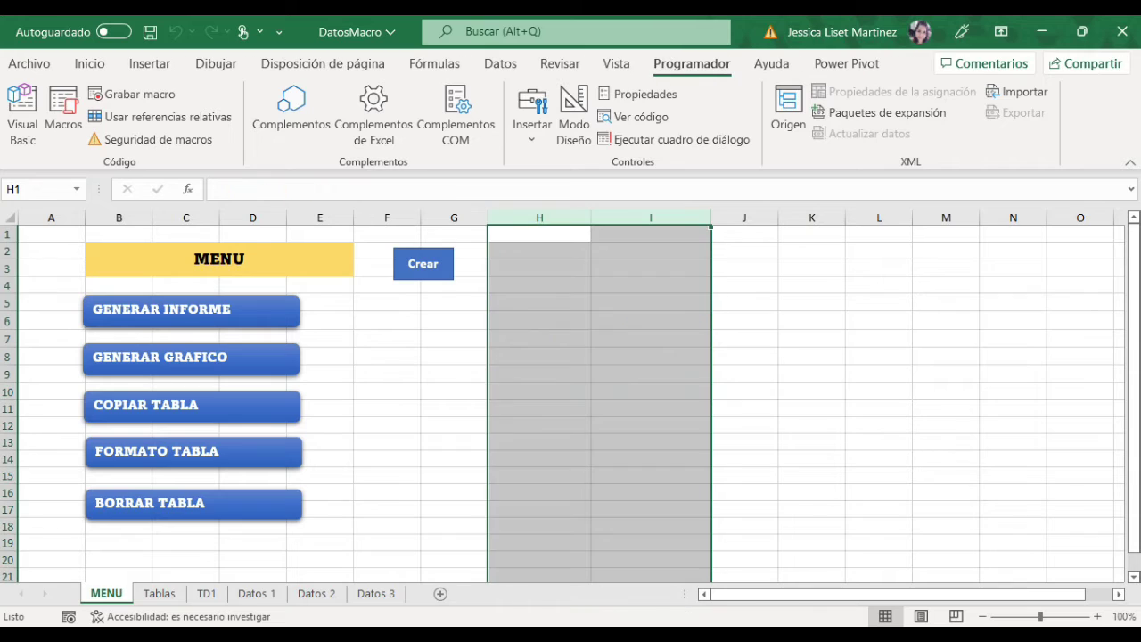
click(320, 374)
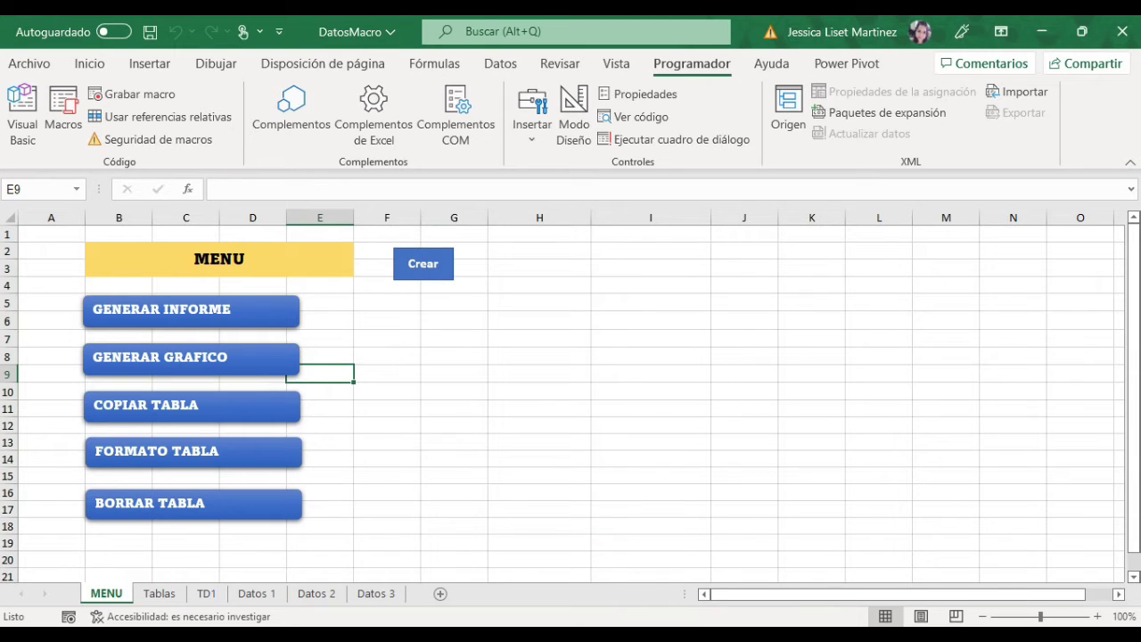
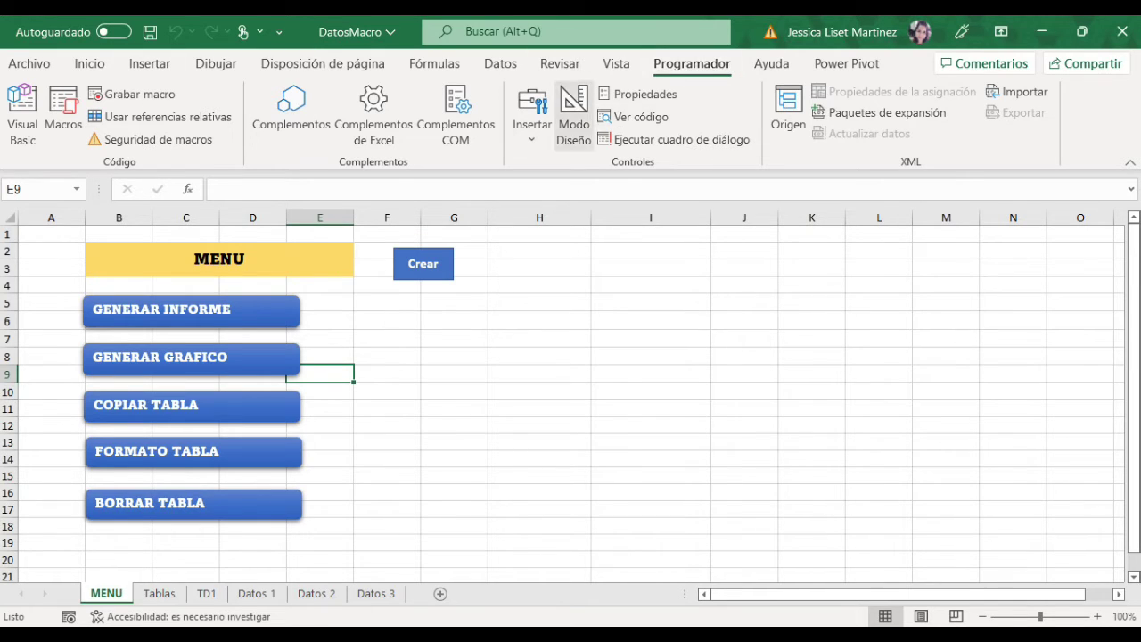
click(532, 115)
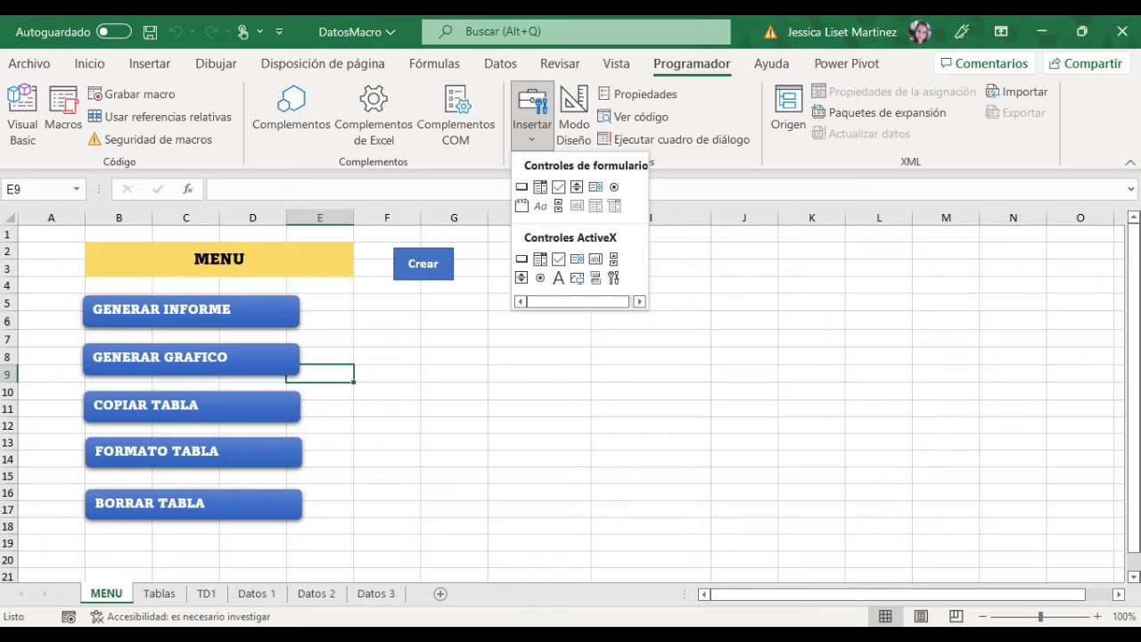
key(Escape)
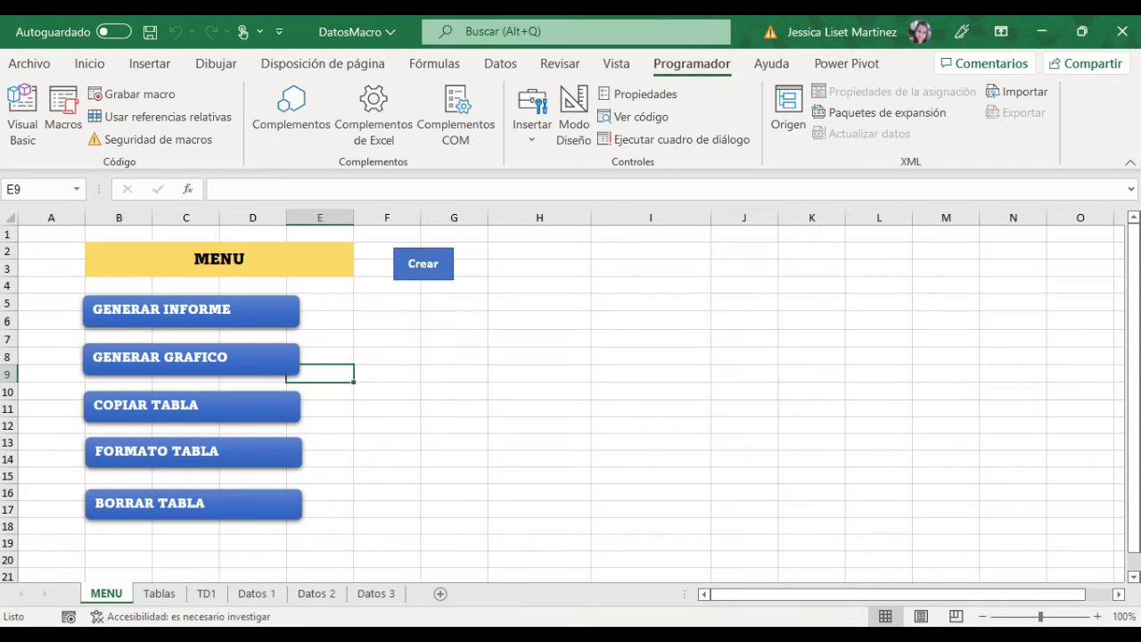
click(454, 509)
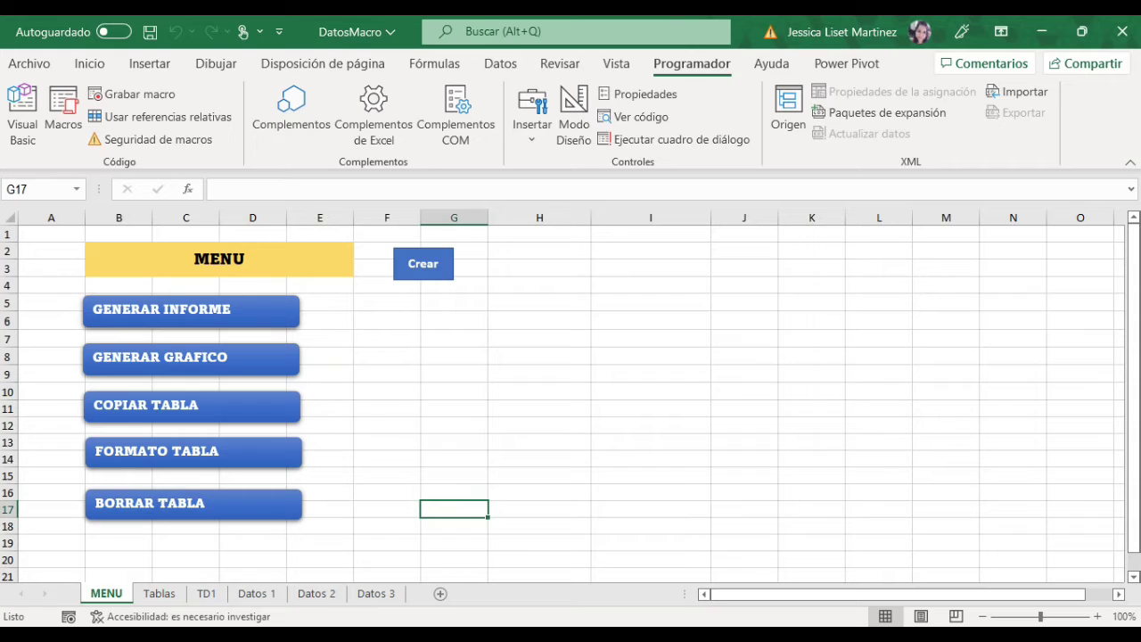
click(539, 373)
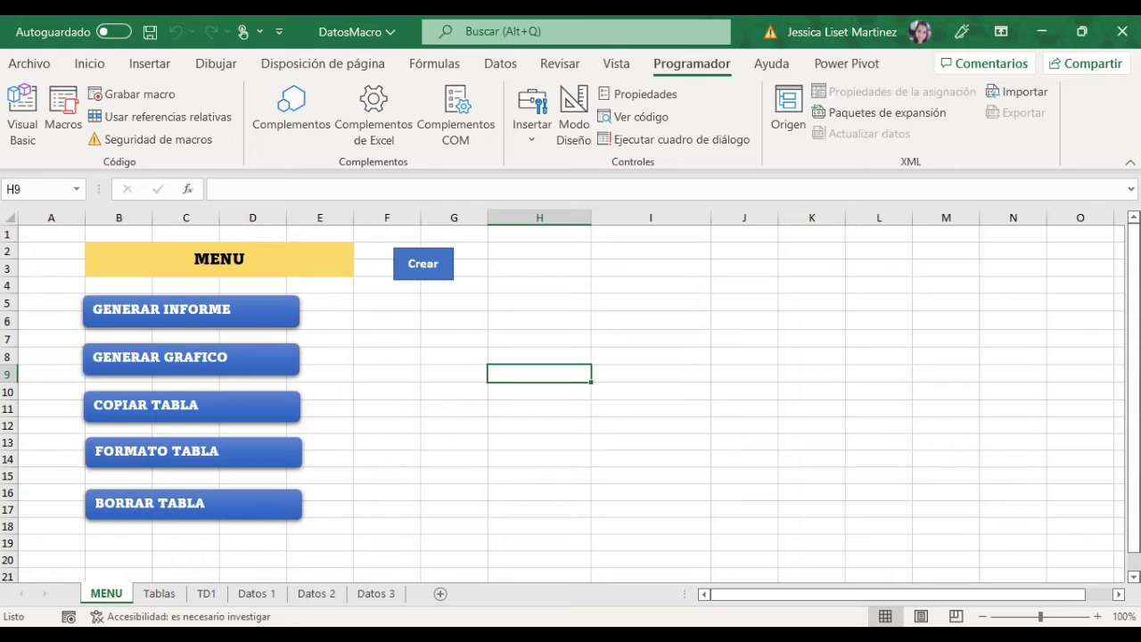
click(847, 63)
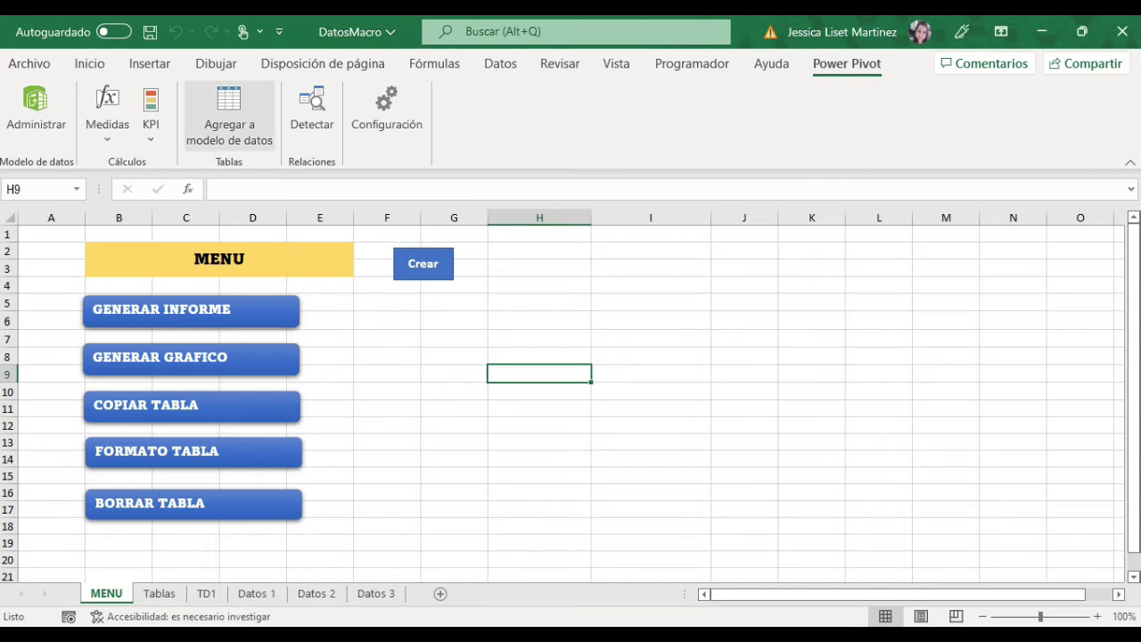
click(90, 63)
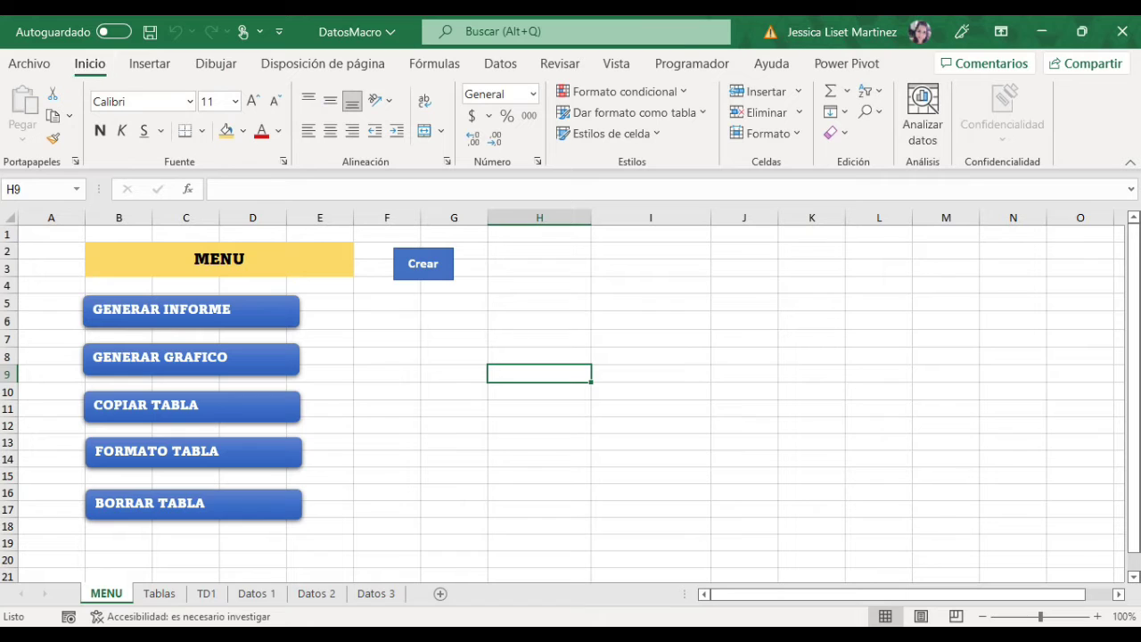
click(500, 64)
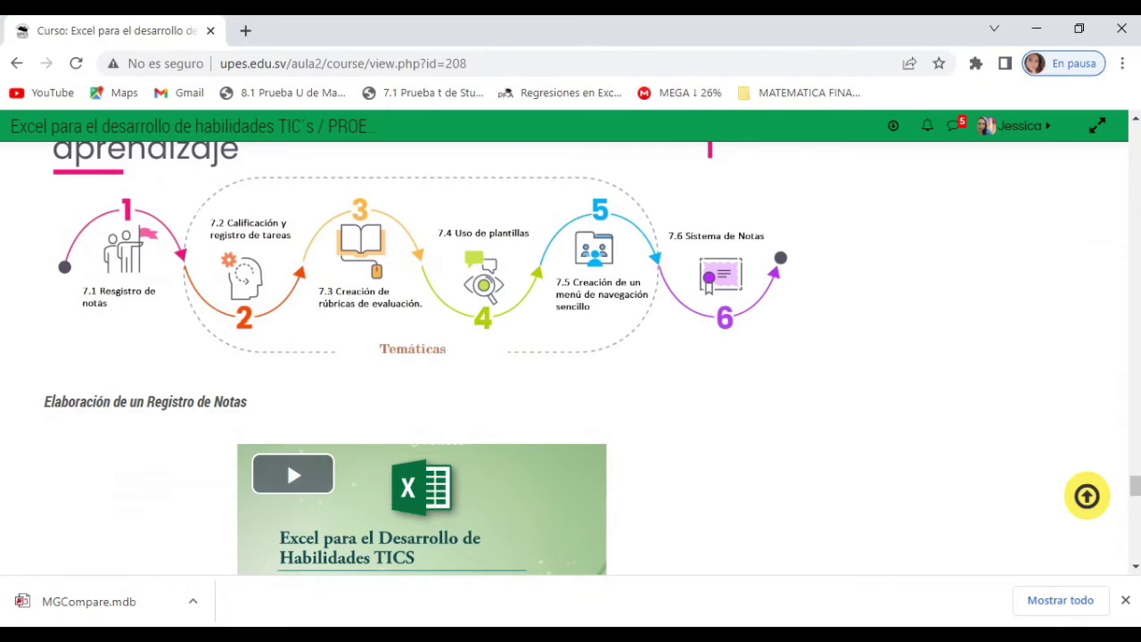
- Review the Unidad 6 section and its resource list on the course page in Chrome, and return to the DatosMacro workbook
scroll(570, 356, up, 5)
scroll(570, 357, up, 7)
scroll(570, 356, down, 9)
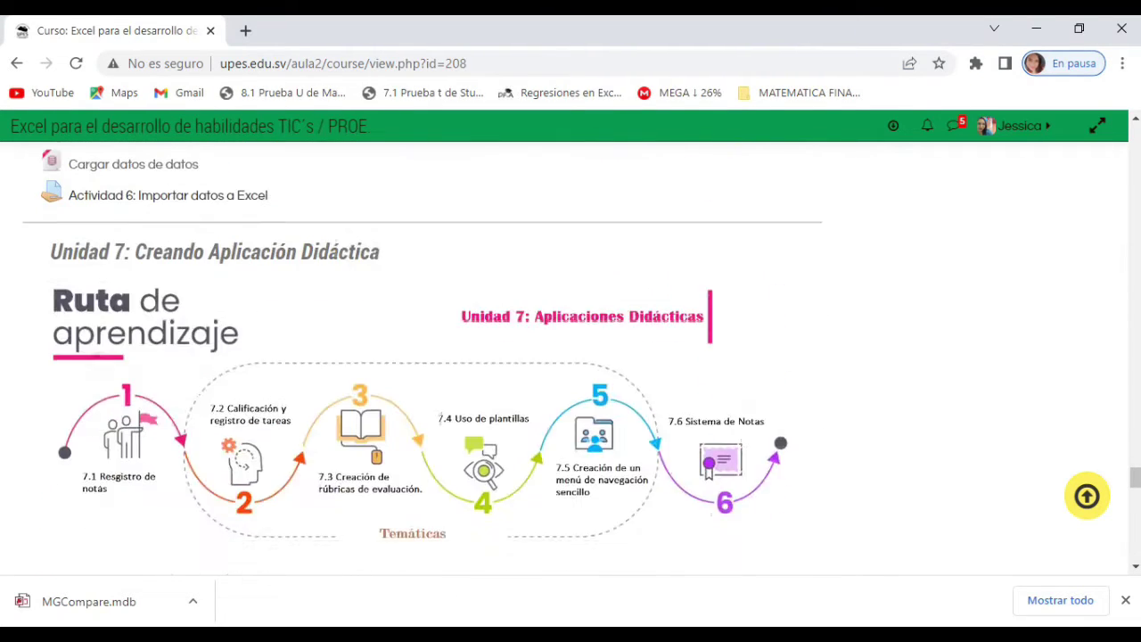
scroll(570, 357, up, 5)
scroll(570, 356, up, 7)
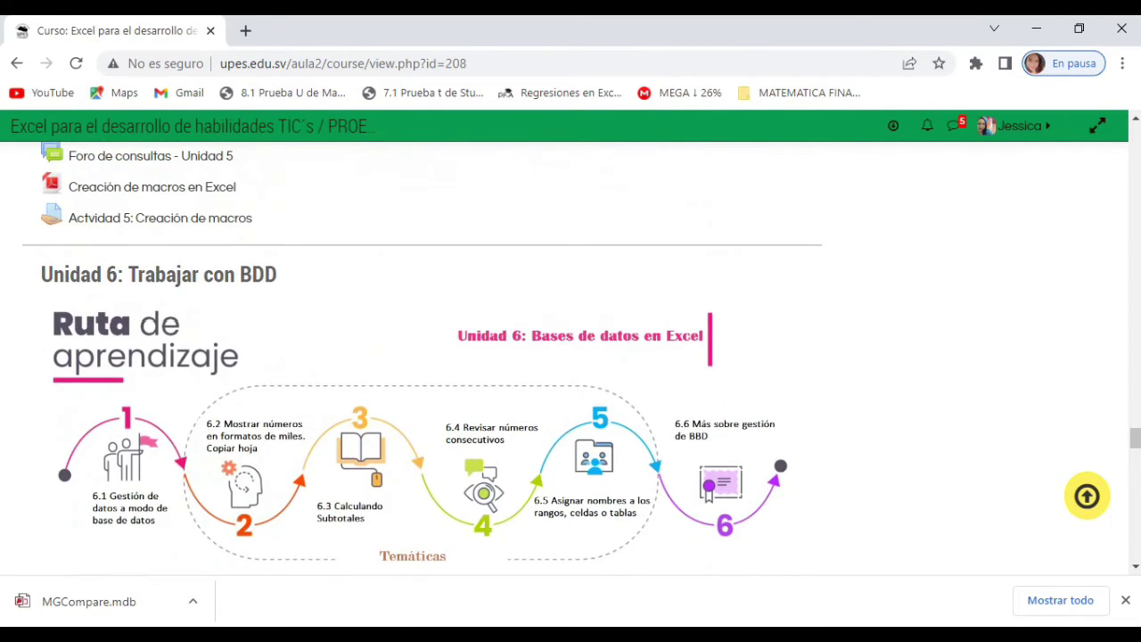
scroll(571, 357, down, 5)
scroll(410, 356, down, 4)
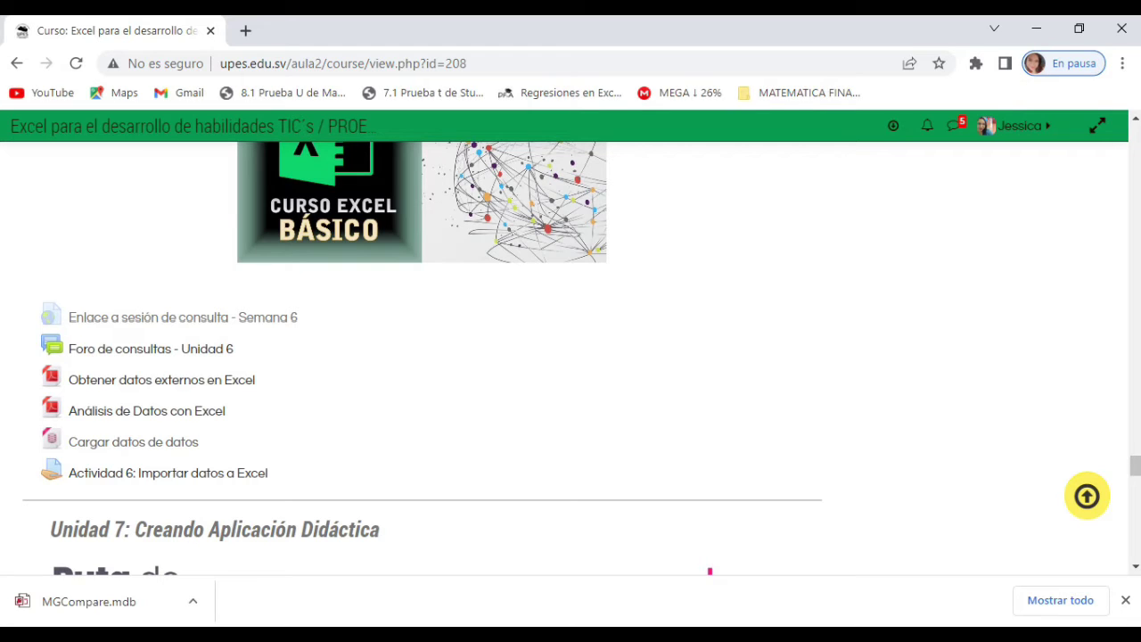
mouse_move(552, 635)
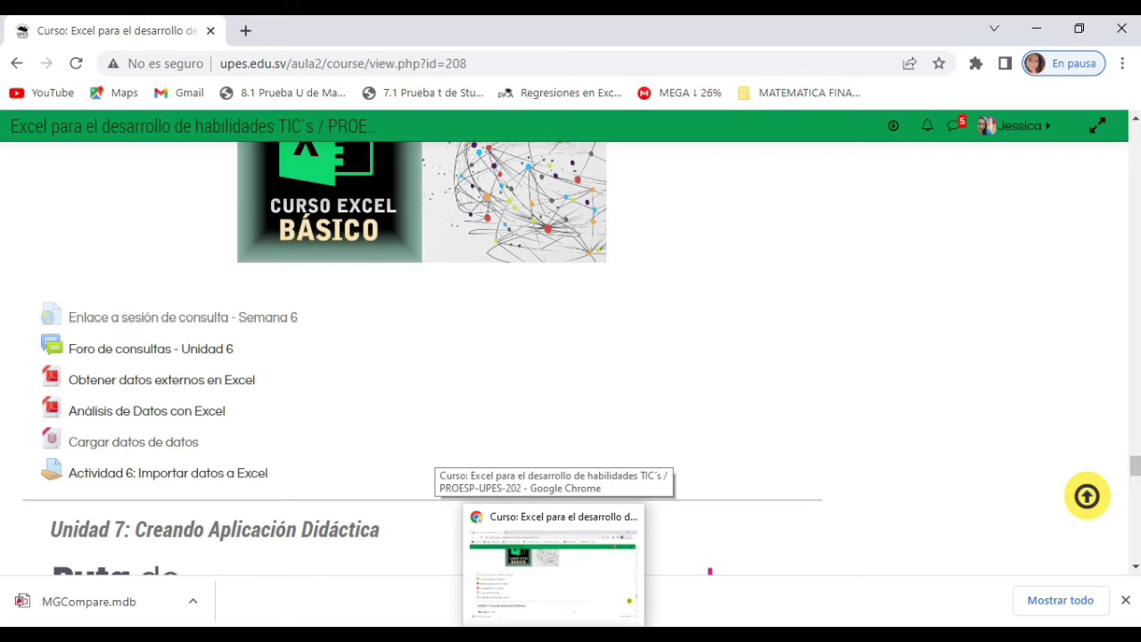
click(553, 635)
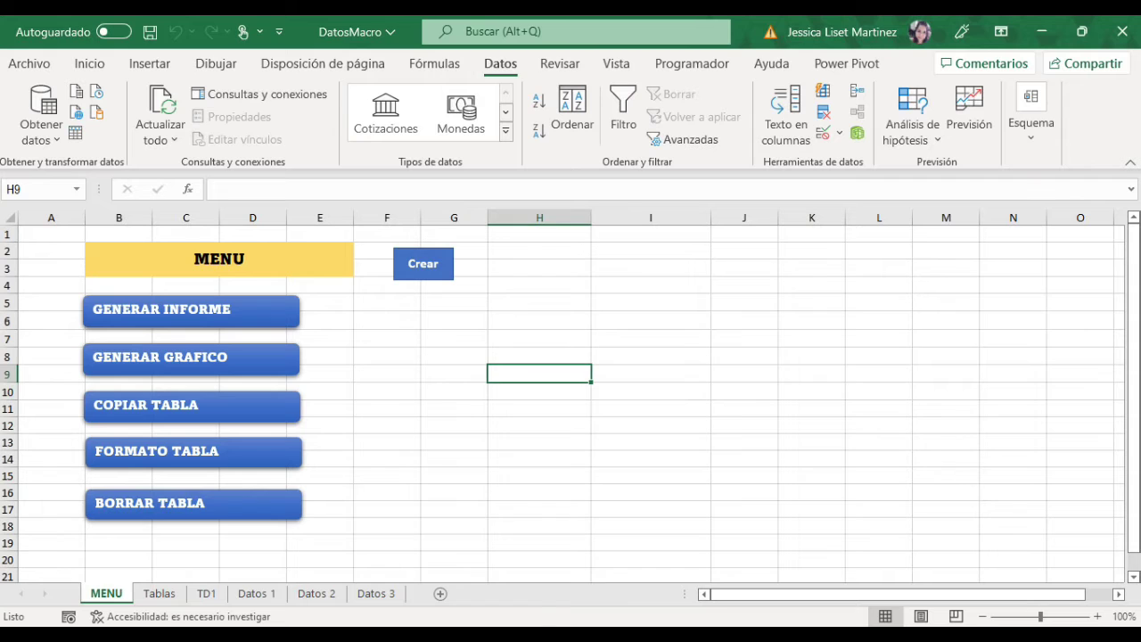
- Check the files in the EXCEL TICS folder in File Explorer and return to the DatosMacro workbook
click(348, 635)
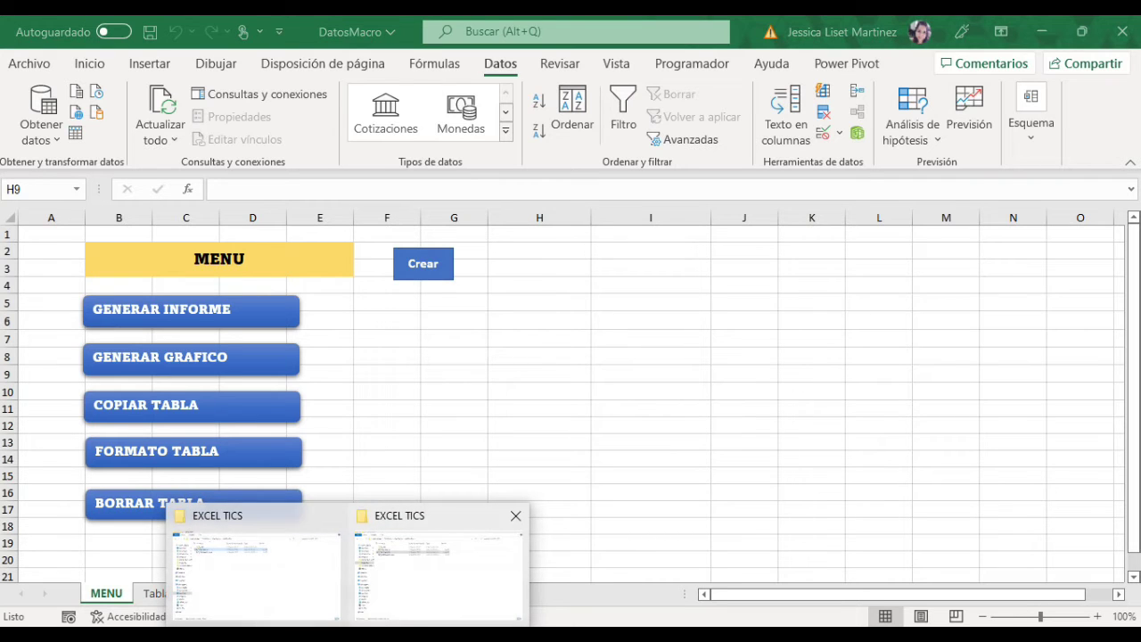
click(255, 570)
click(392, 320)
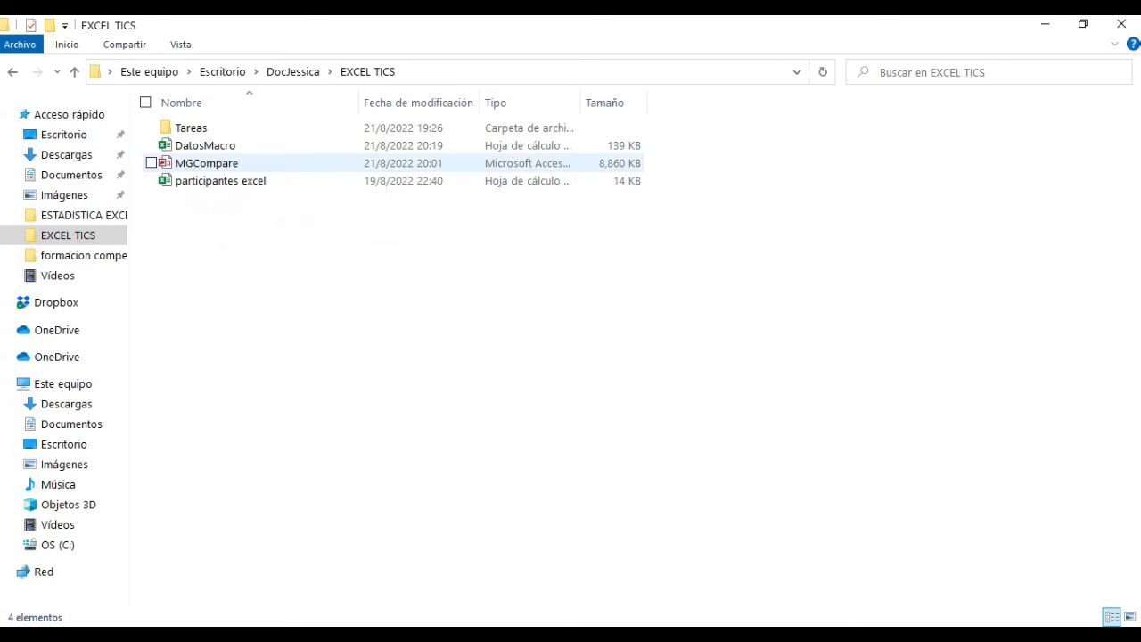
mouse_move(471, 635)
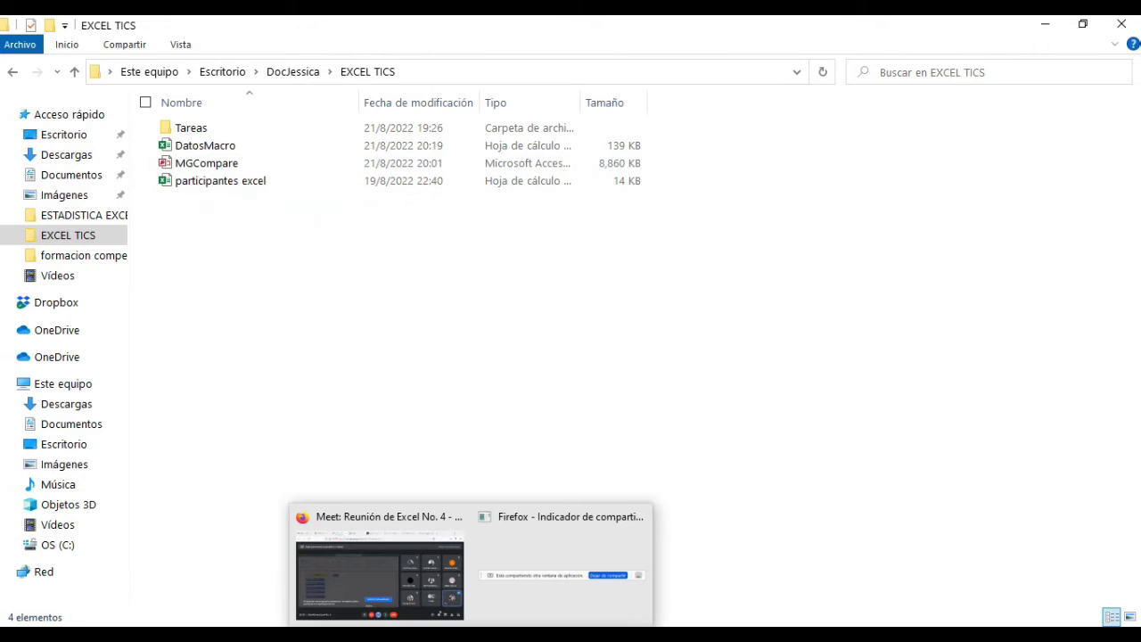
click(470, 634)
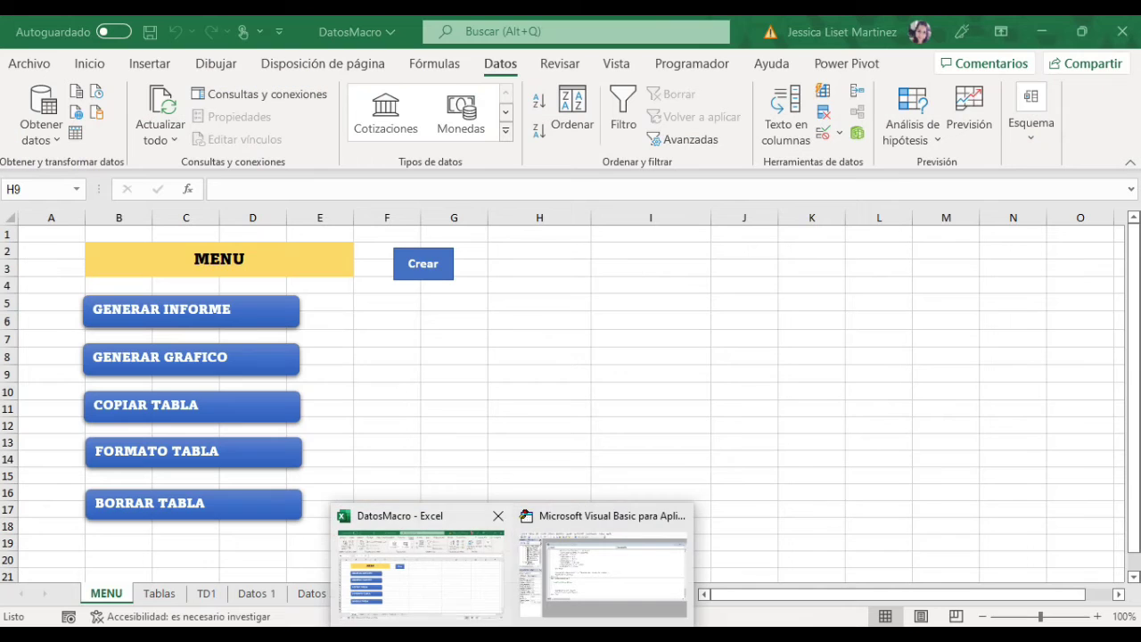
click(419, 566)
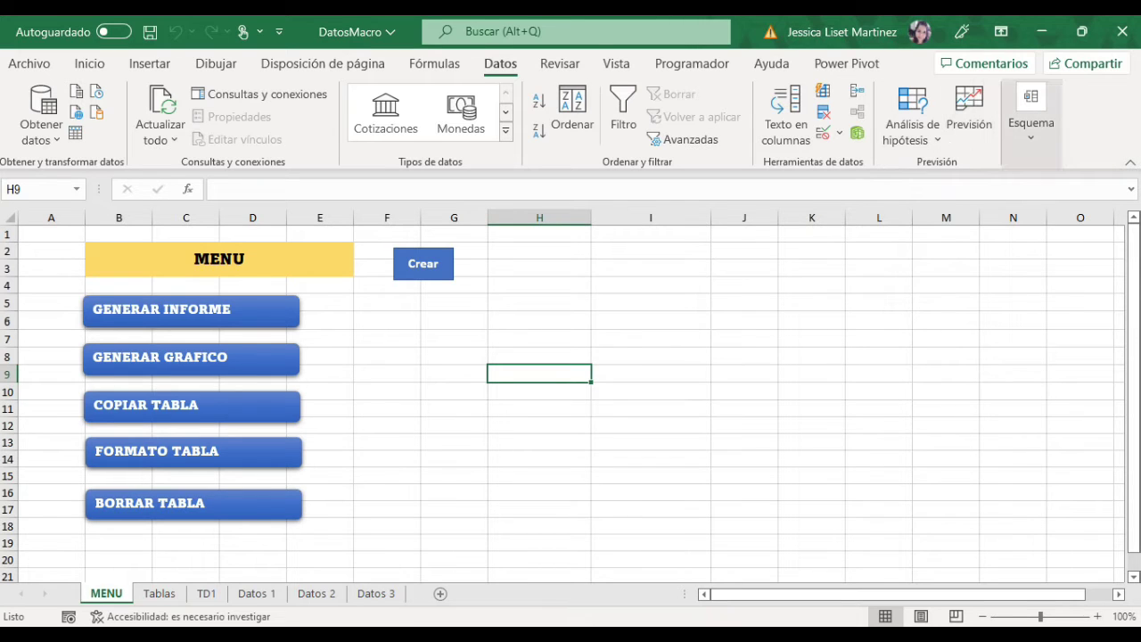
- Examine the available external data sources for import, including files, databases, Azure, Power Platform and other sources
click(1031, 116)
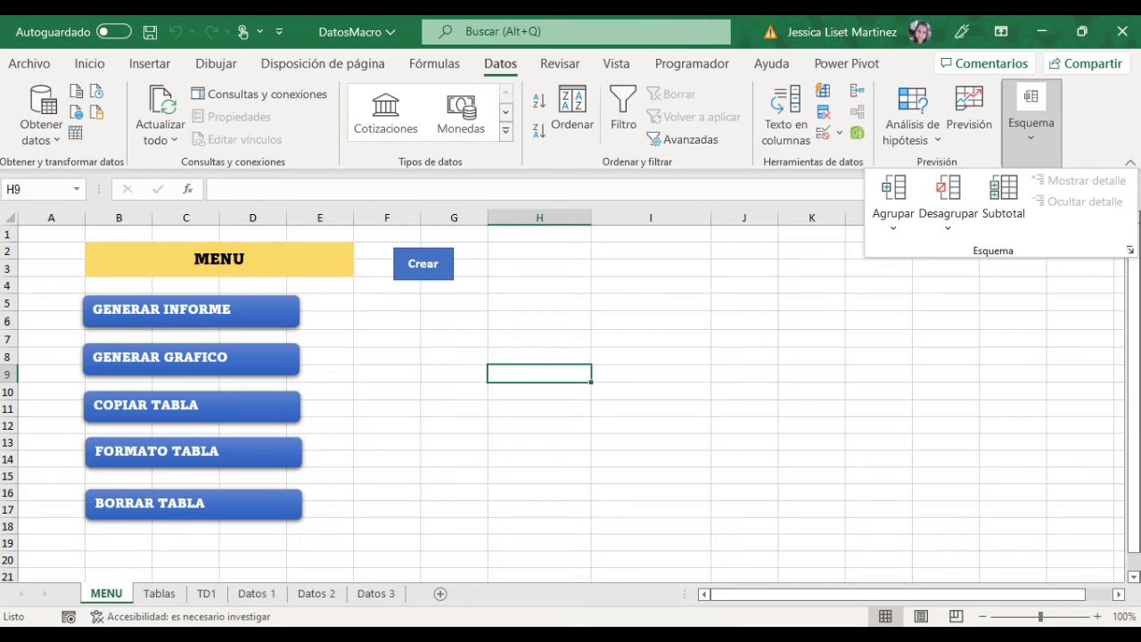
click(41, 116)
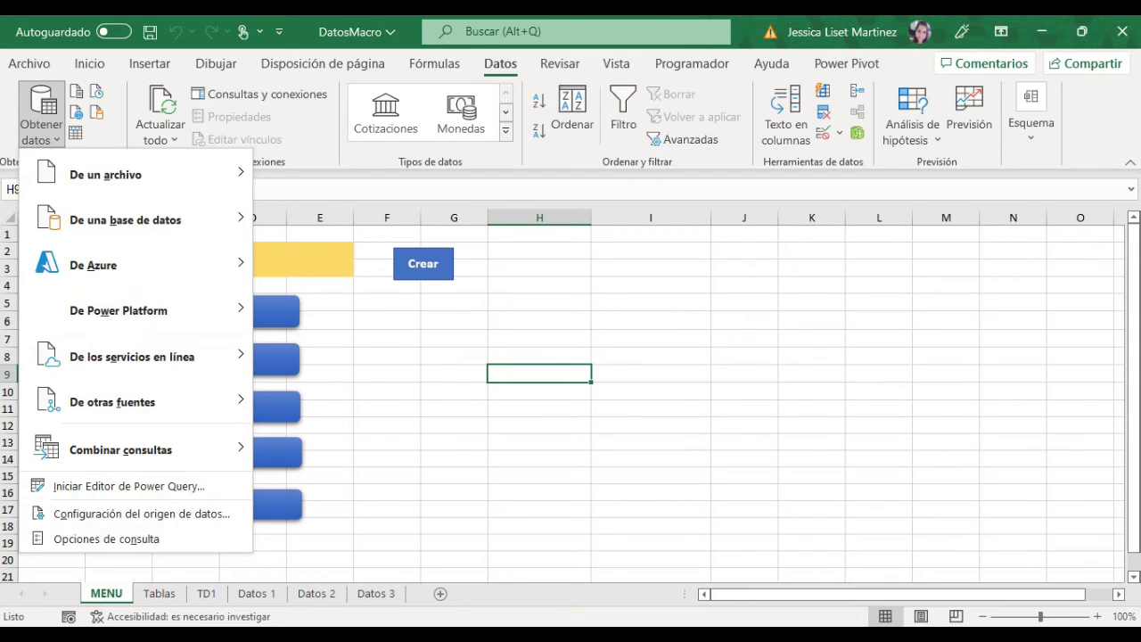
click(41, 116)
click(41, 116)
mouse_move(105, 174)
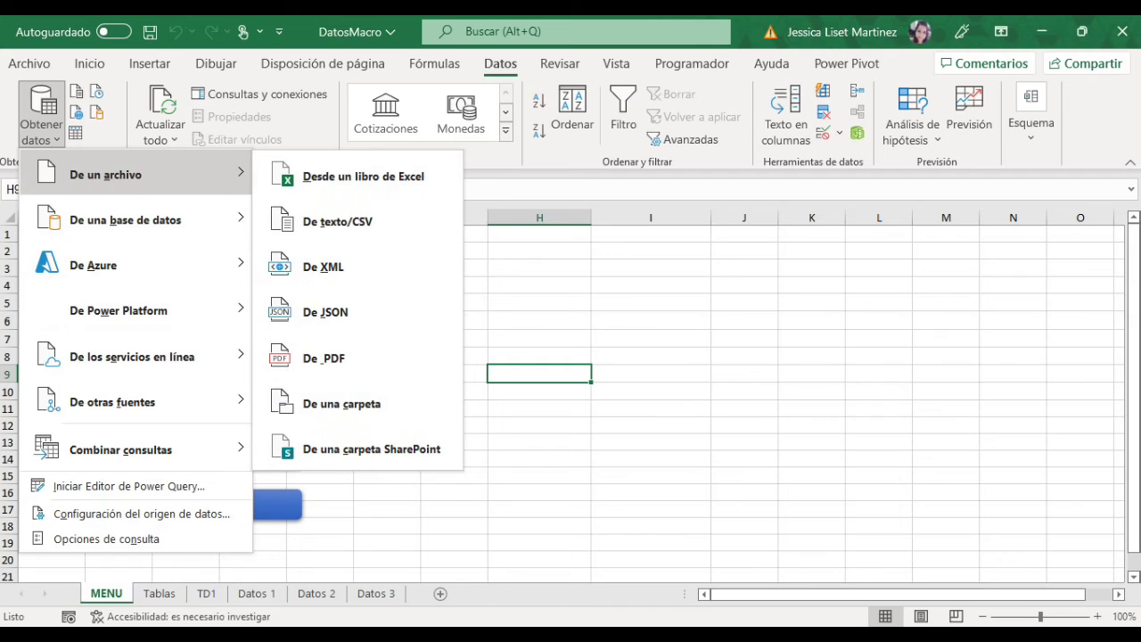
click(41, 114)
click(41, 114)
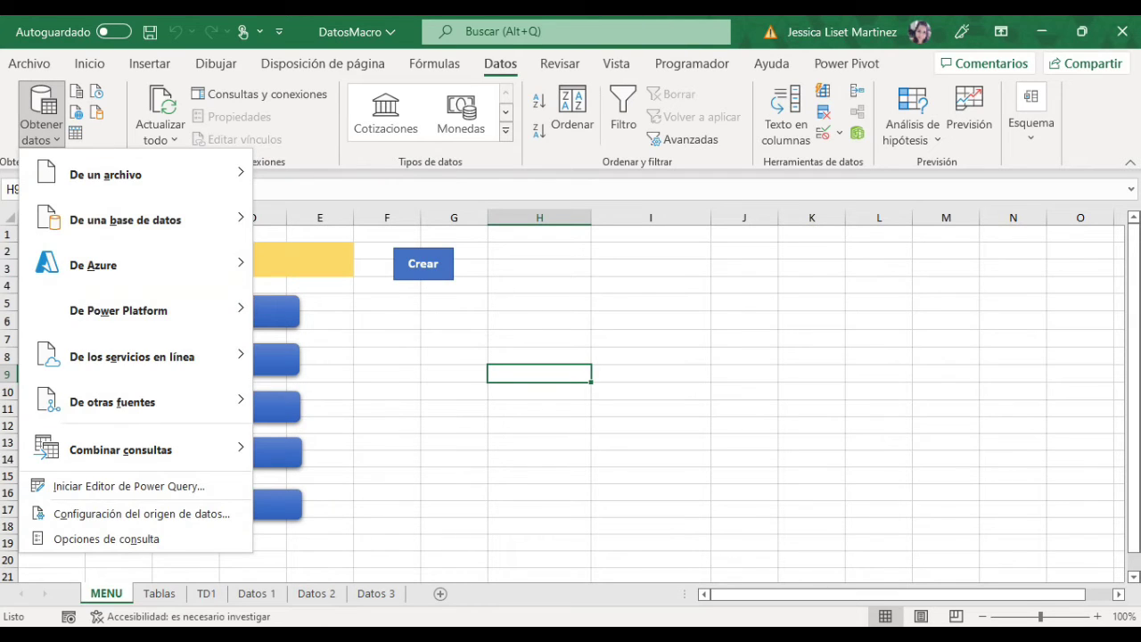
mouse_move(105, 175)
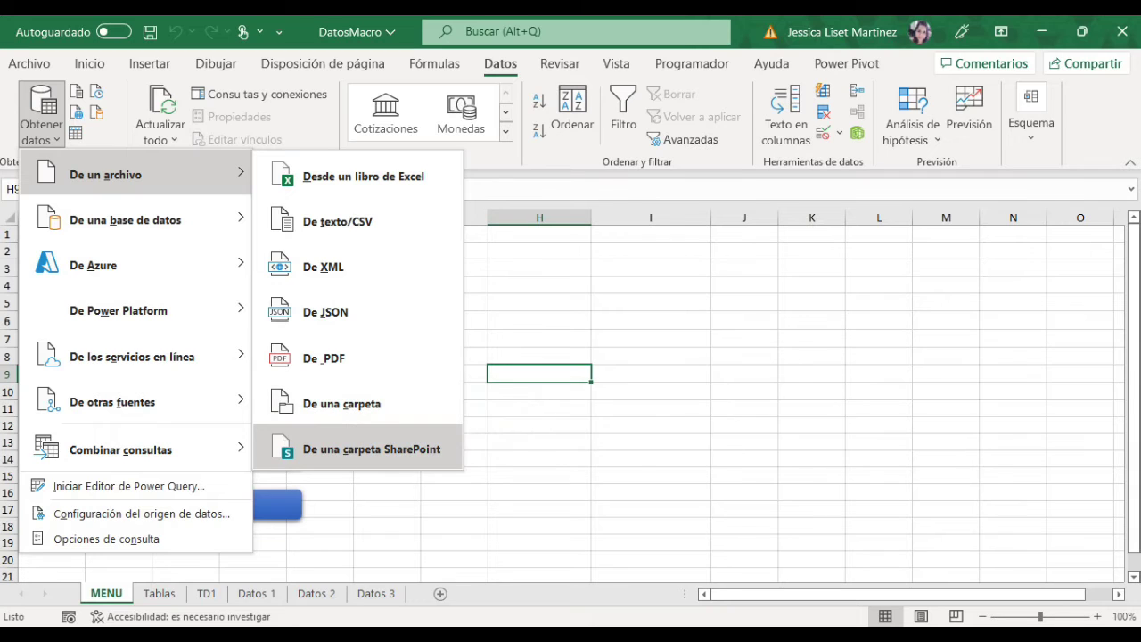
mouse_move(134, 265)
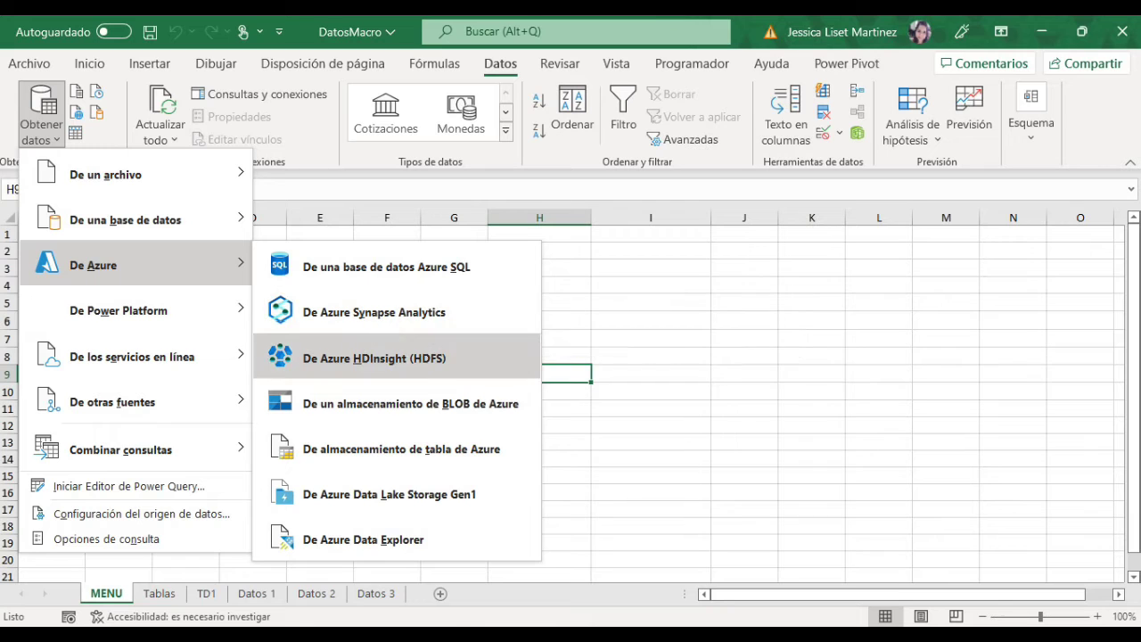
mouse_move(133, 310)
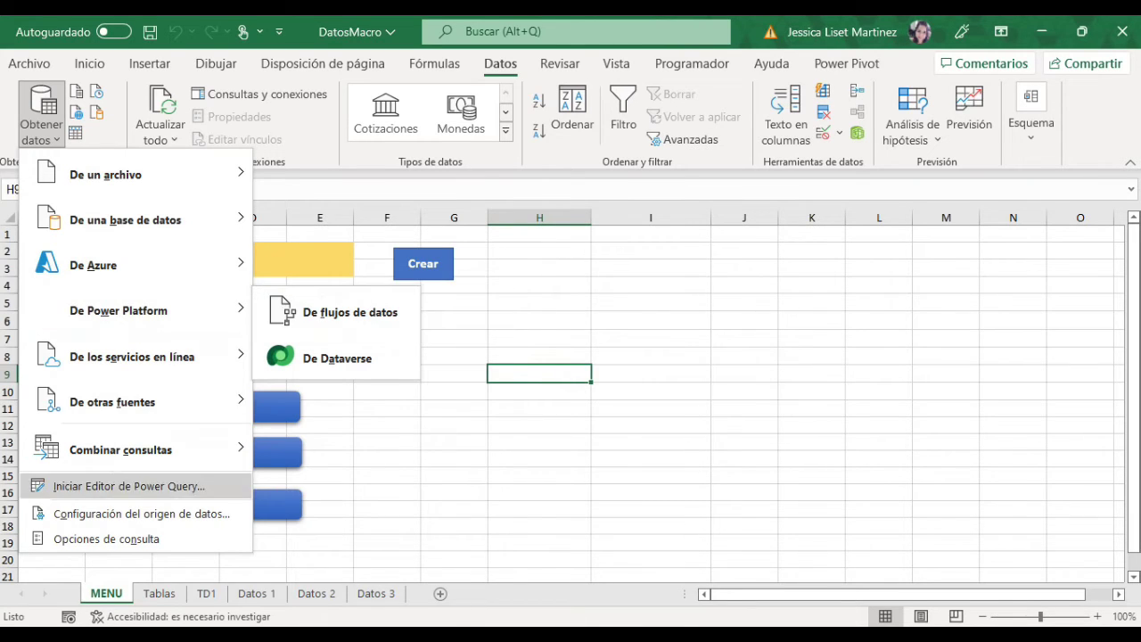
mouse_move(134, 402)
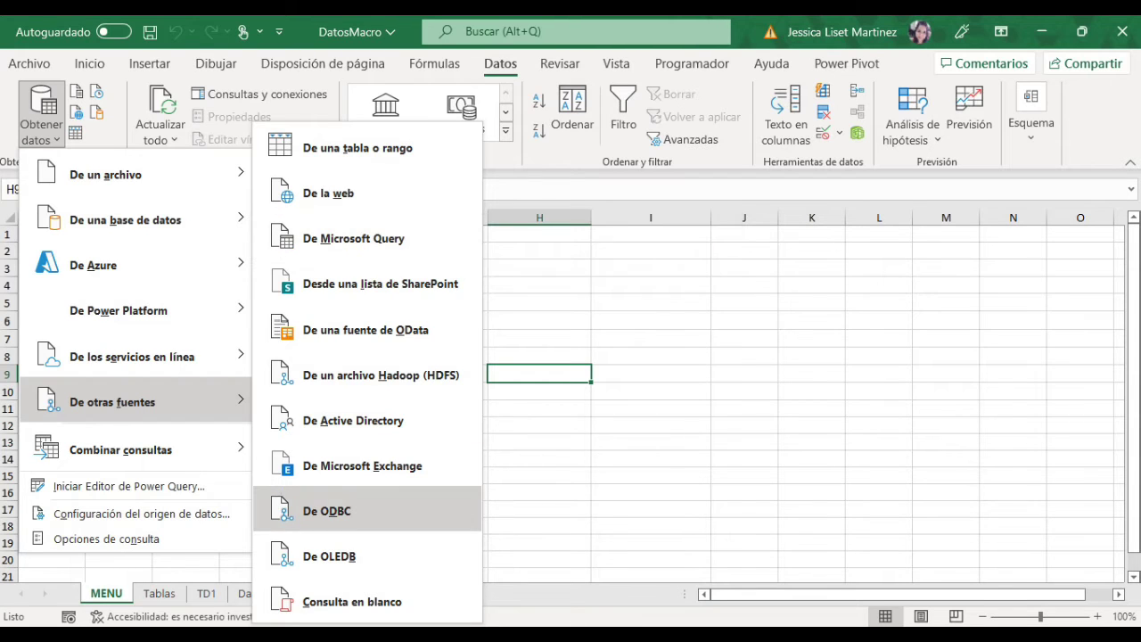
mouse_move(134, 449)
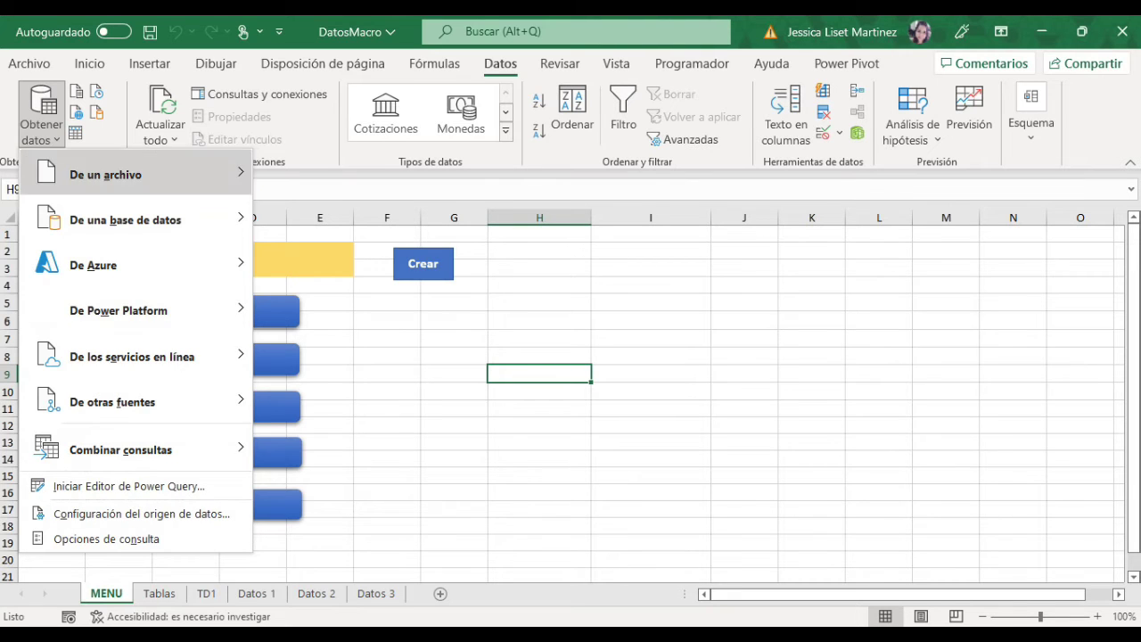
mouse_move(134, 175)
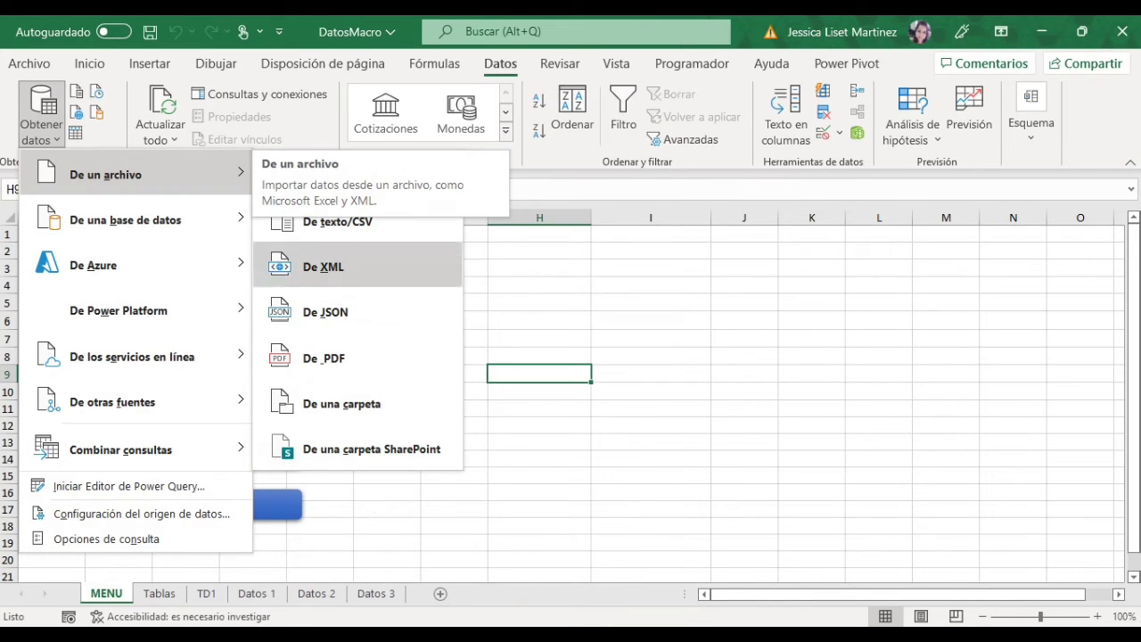
mouse_move(124, 219)
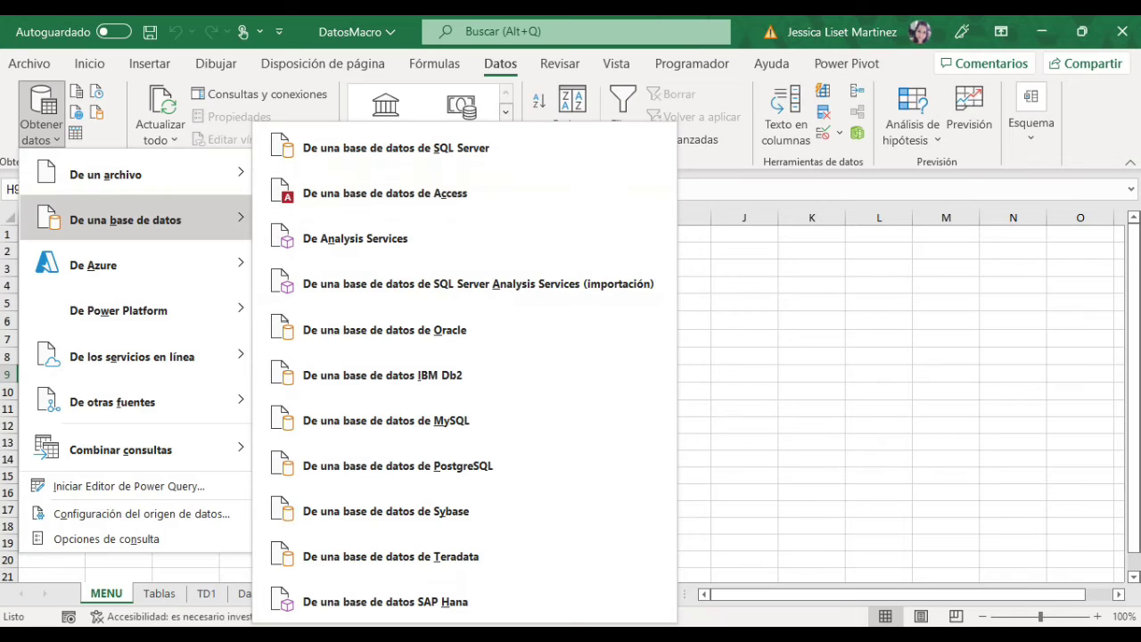
- In File Explorer's EXCEL TICS folder, widen the Tipo column to inspect the MGCompare file's type, and return to the DatosMacro workbook
click(348, 634)
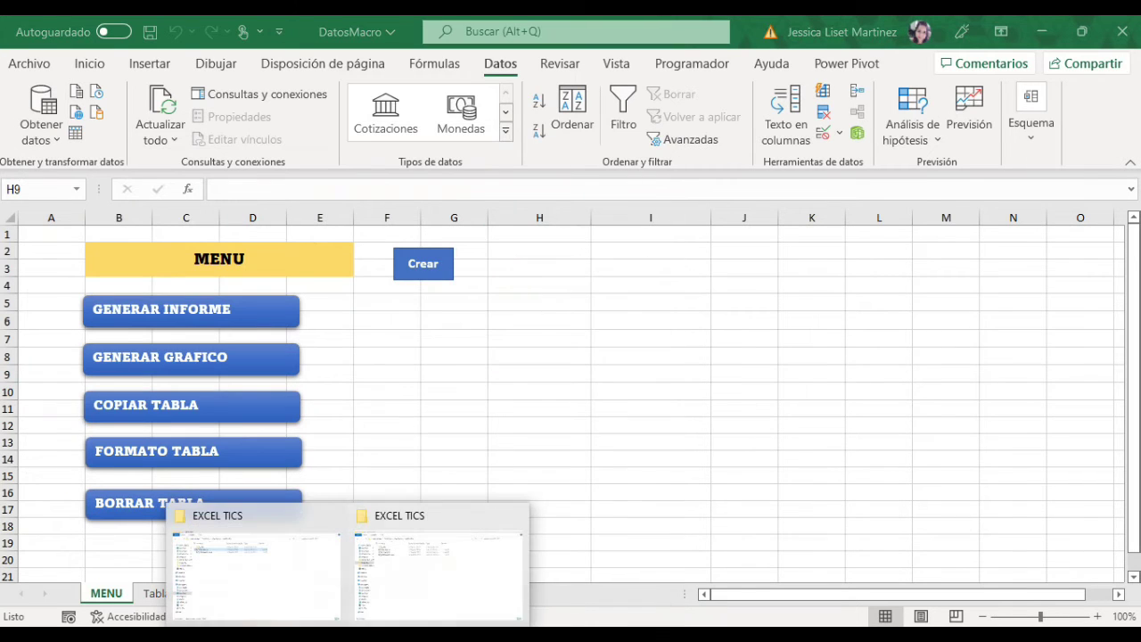
click(257, 570)
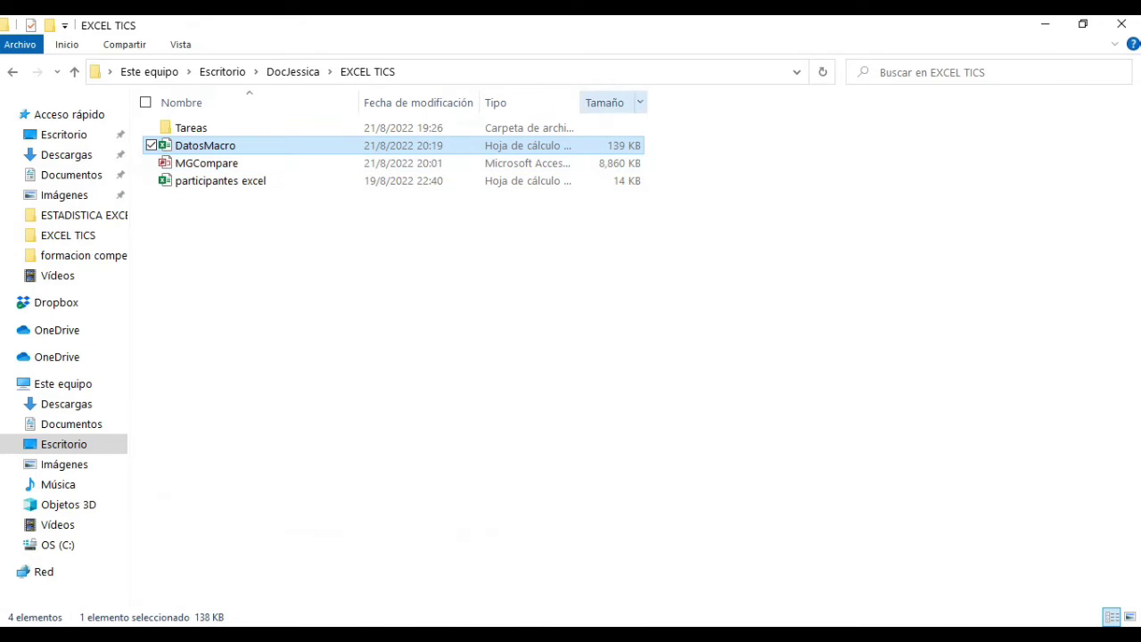
click(606, 103)
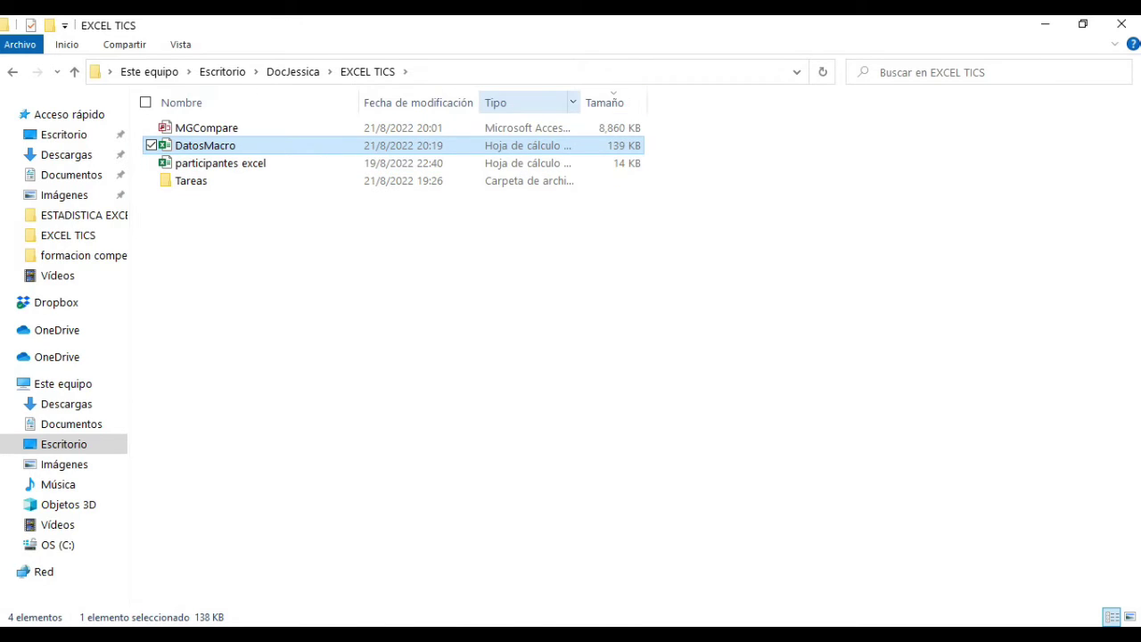
double_click(580, 103)
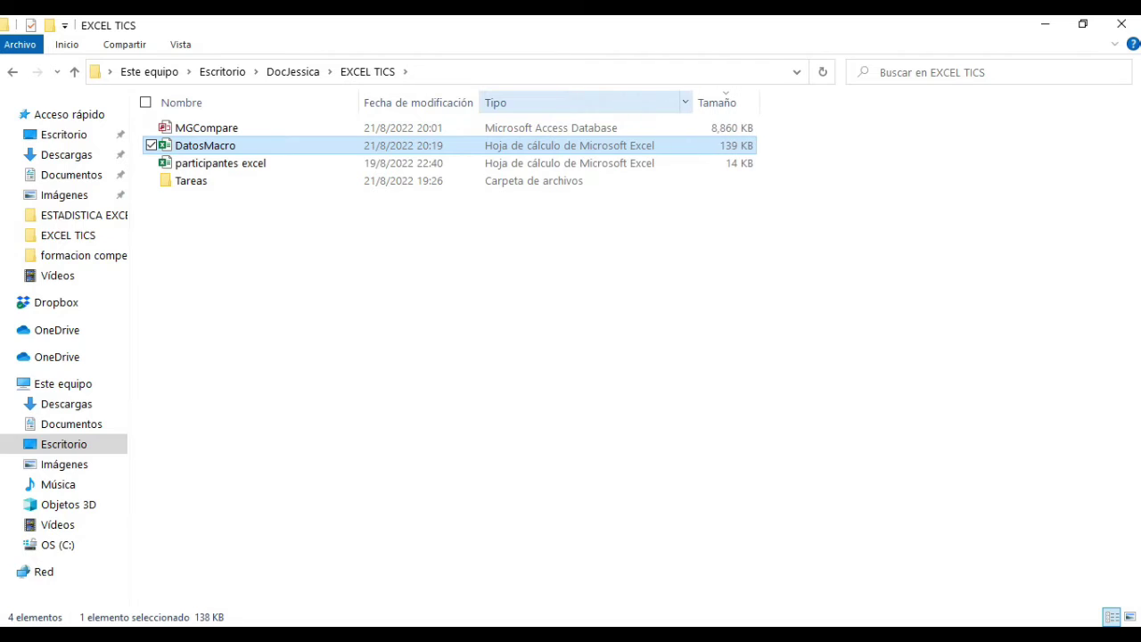
click(205, 128)
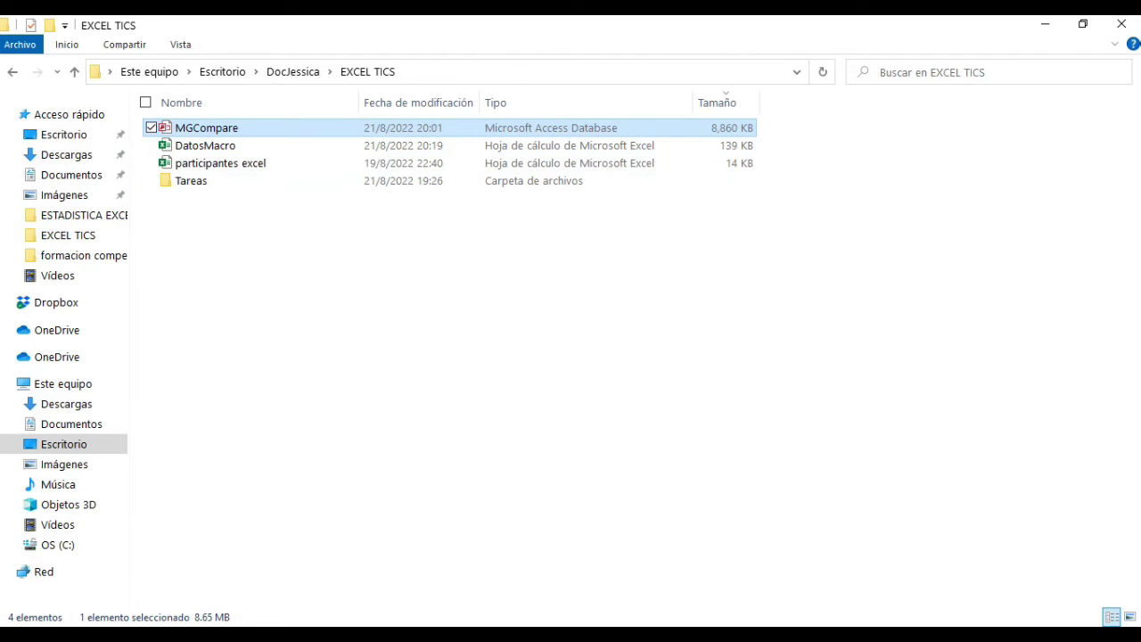
click(514, 635)
click(420, 574)
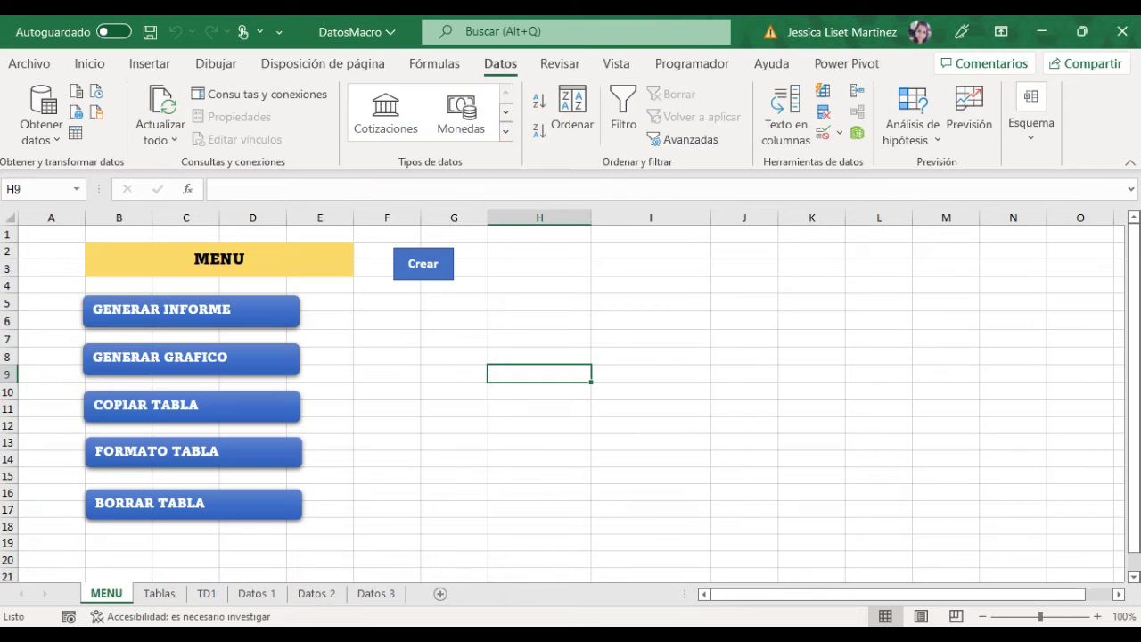
- Start importing data from an Access database and browse from the desktop to the EXCEL TICS folder
click(41, 114)
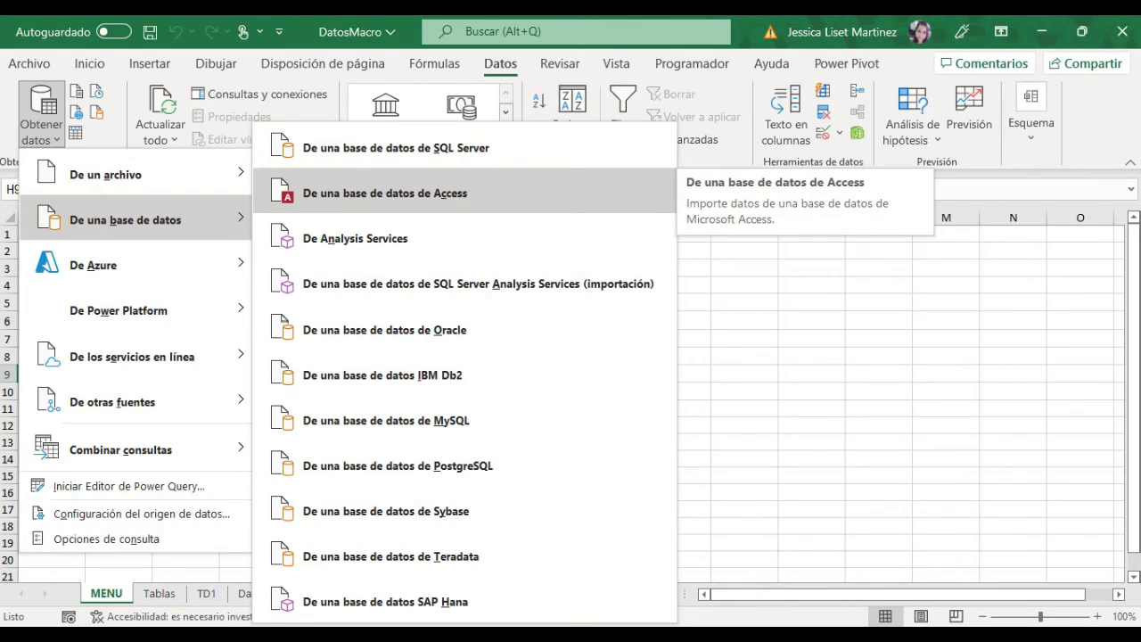
click(385, 192)
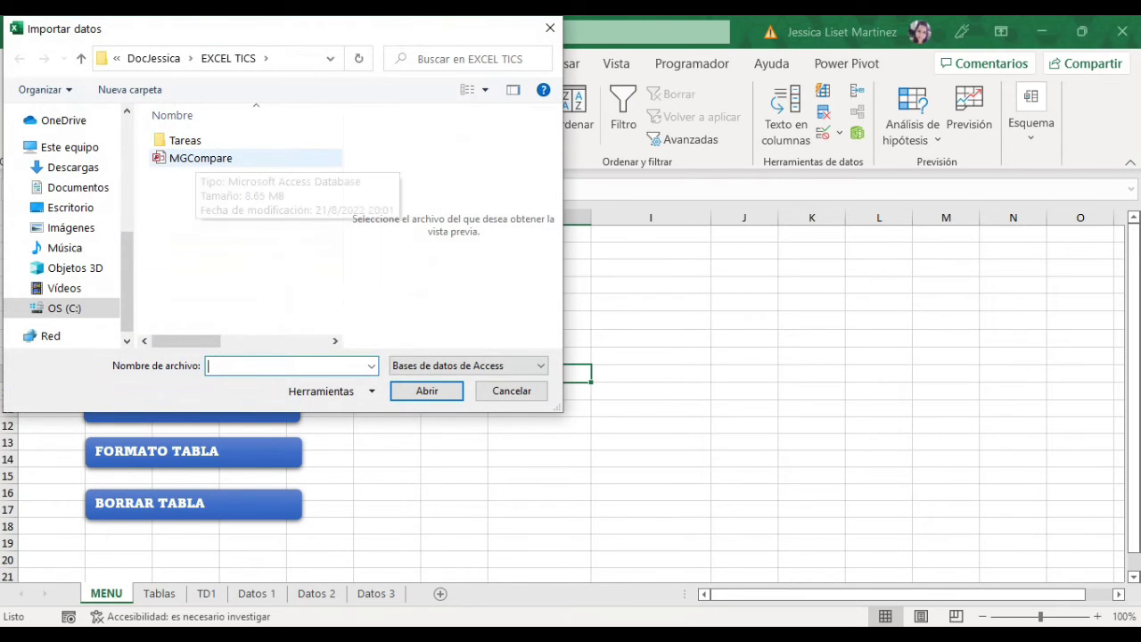
click(198, 158)
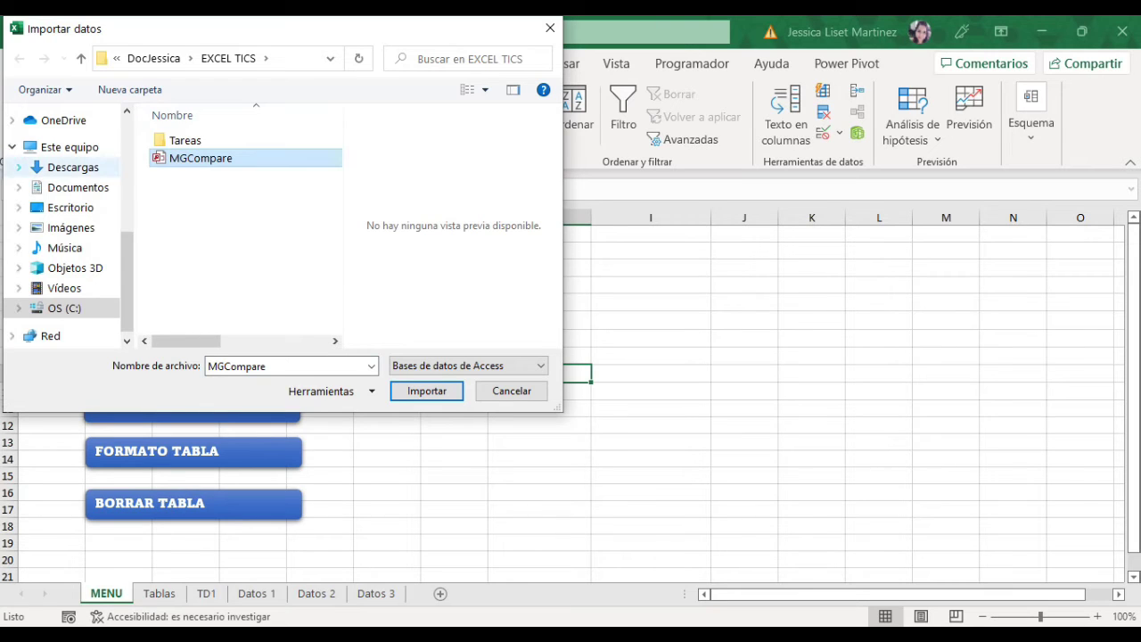
click(78, 187)
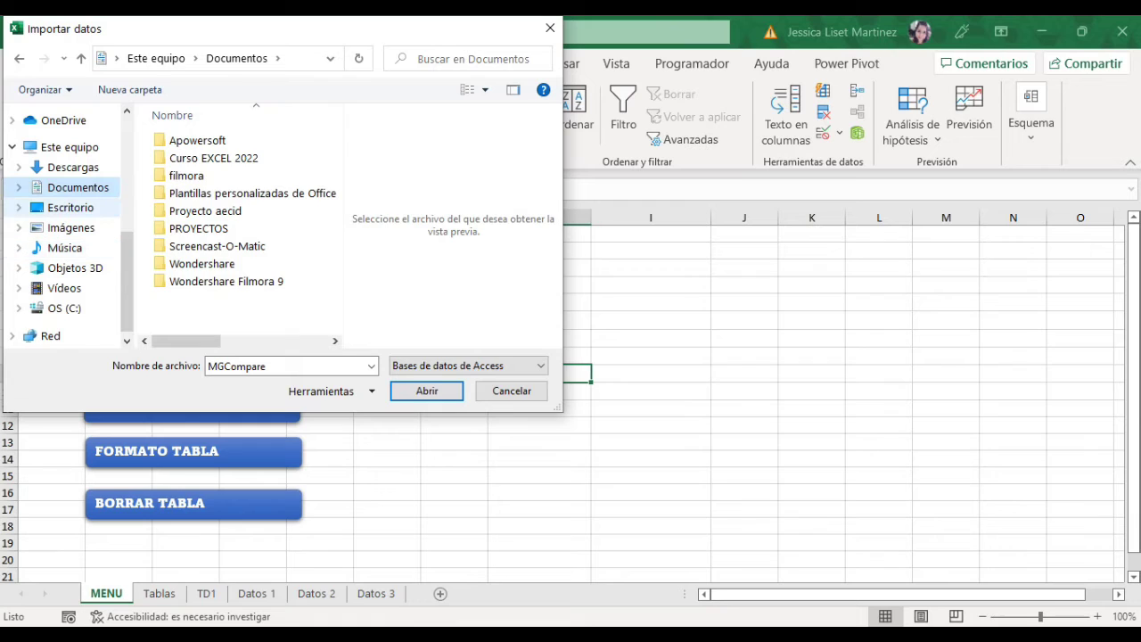
click(70, 207)
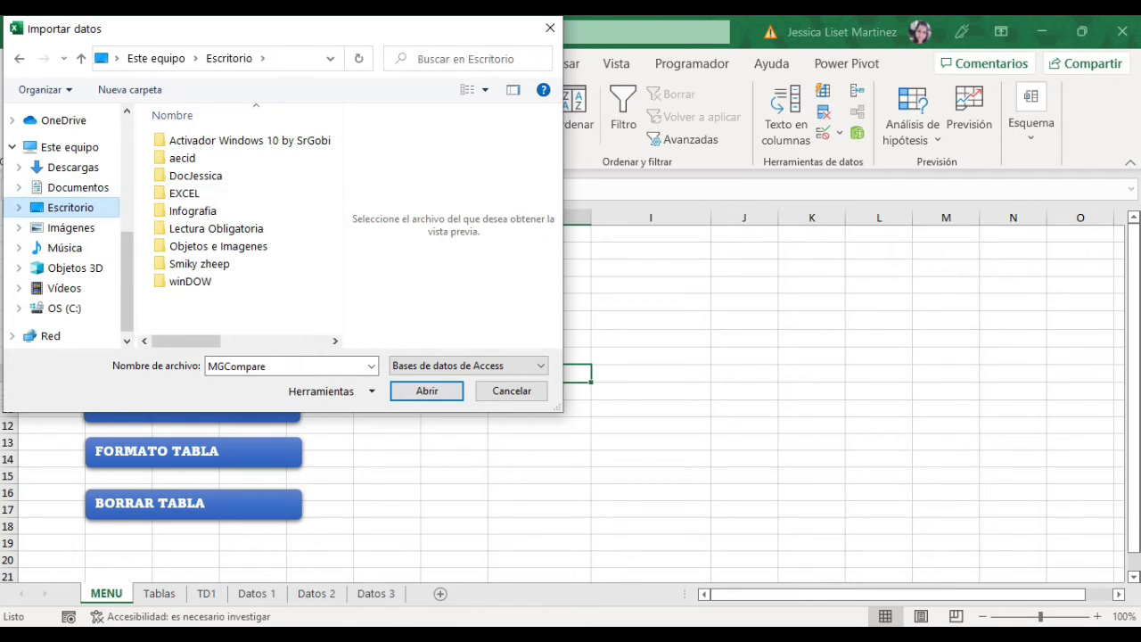
click(196, 176)
double_click(196, 176)
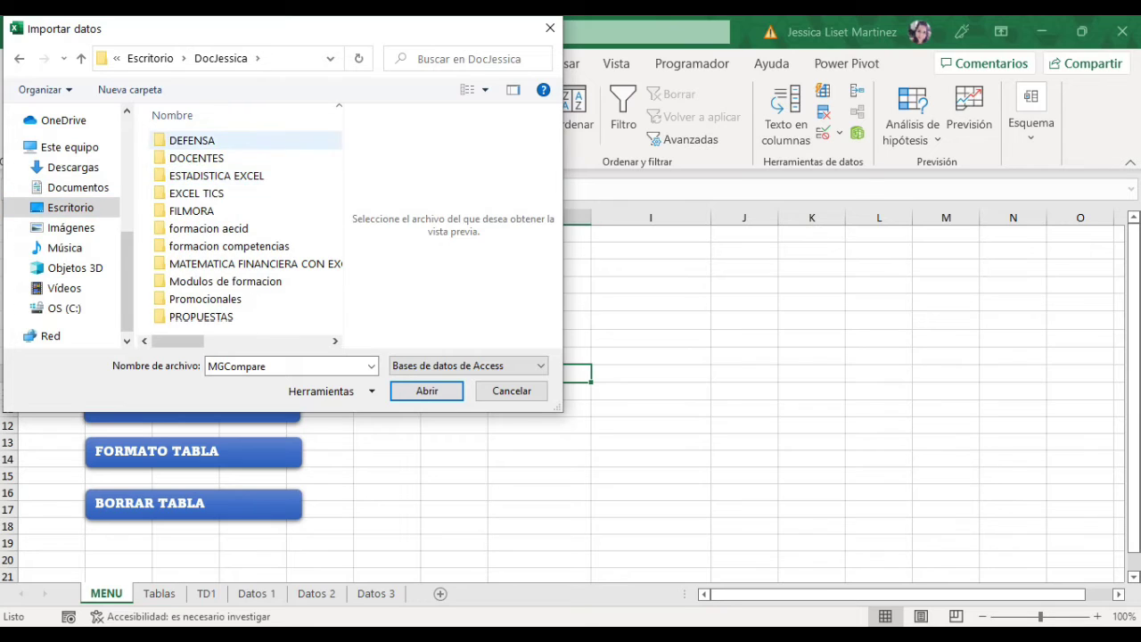
double_click(196, 193)
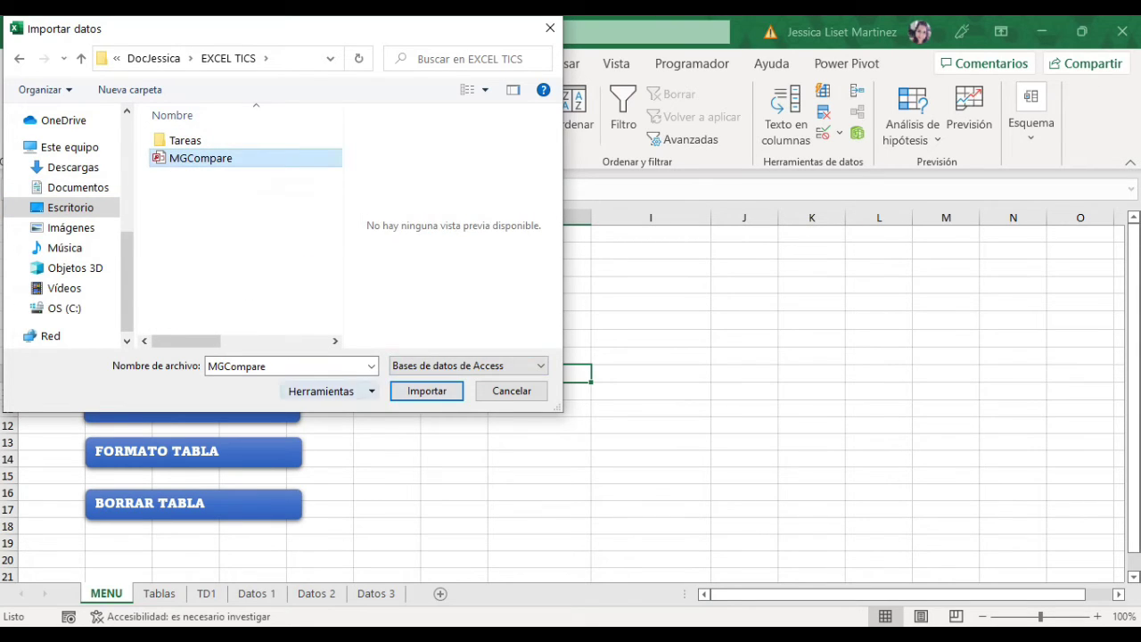
- Keep Access databases as the file type and import the MGCompare database
click(468, 366)
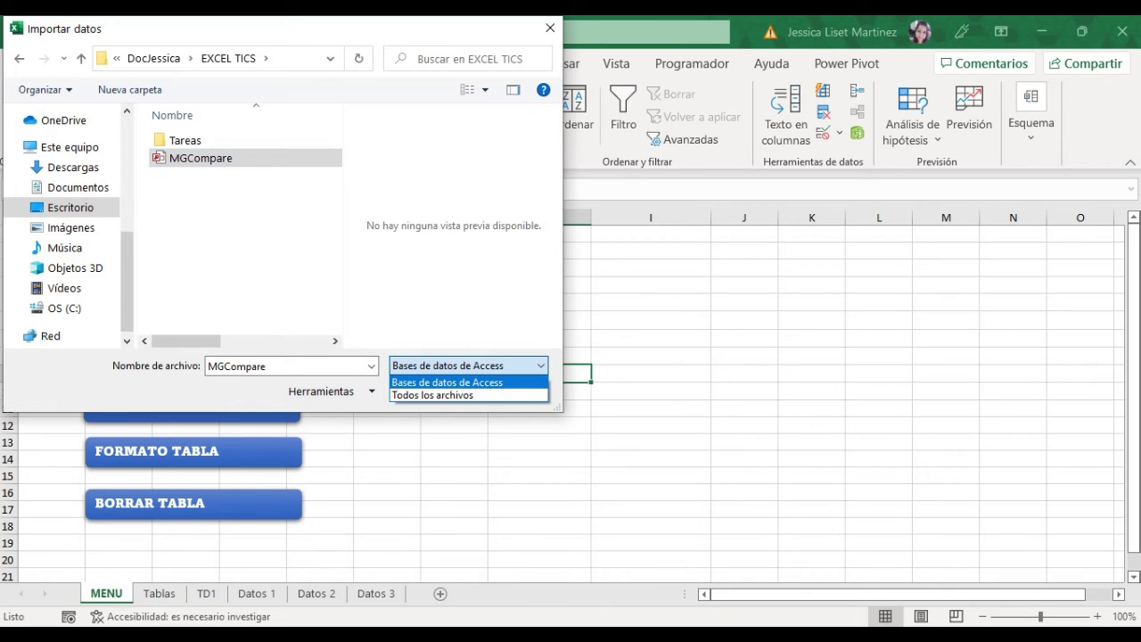
click(447, 382)
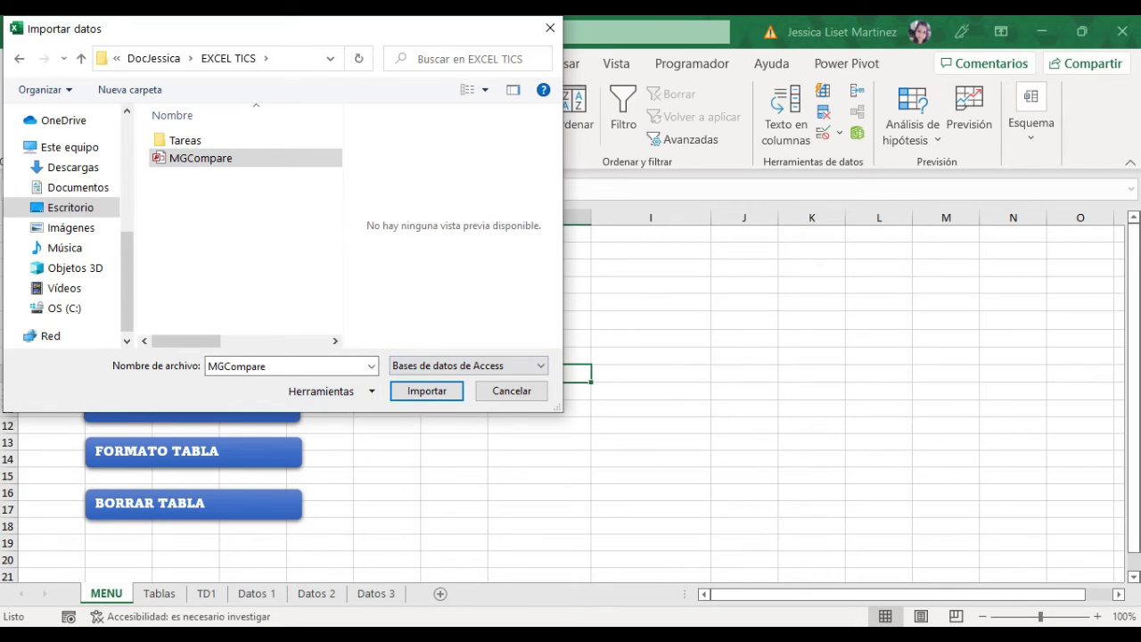
click(371, 366)
click(371, 365)
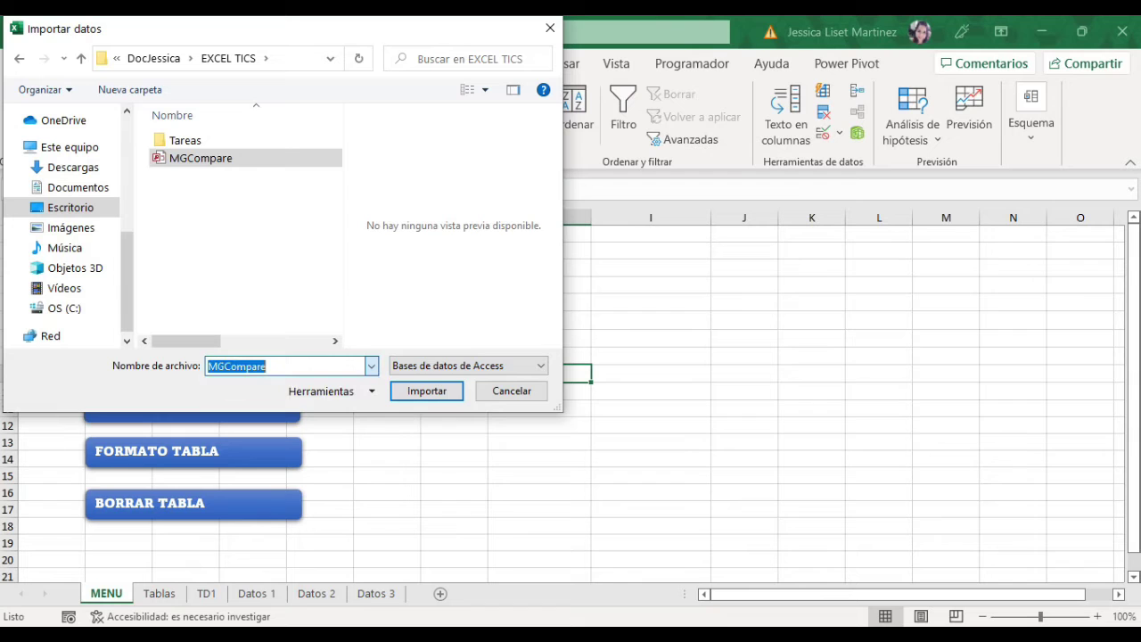
click(426, 390)
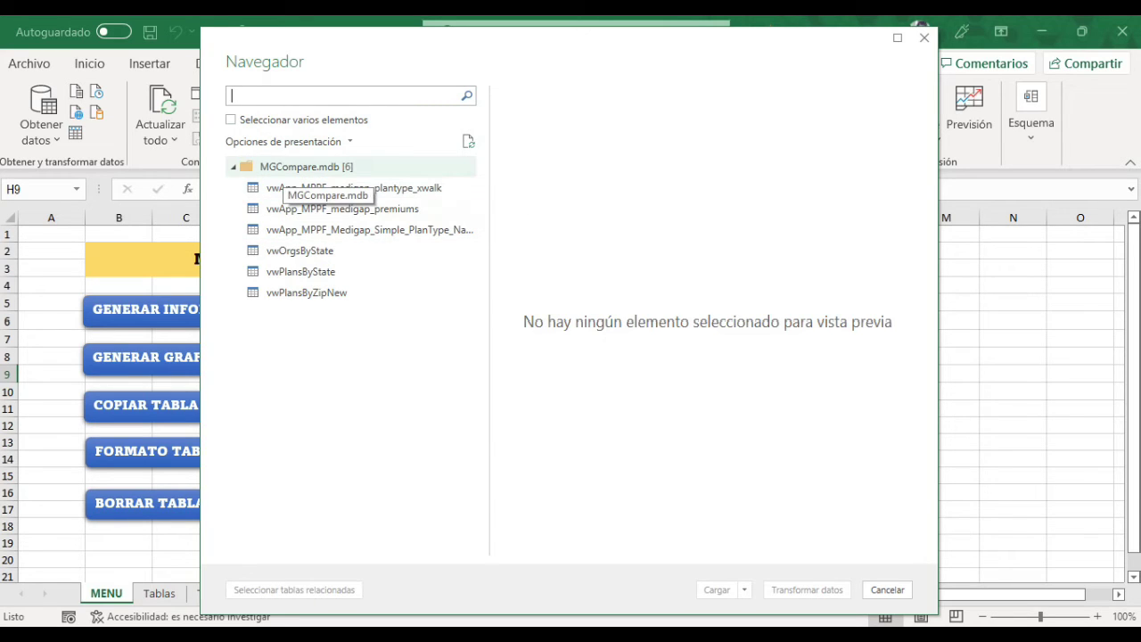
- Preview the medigap plantype_xwalk, premiums and Simple_PlanType_Name tables, examining the rows and columns of the last one
click(354, 187)
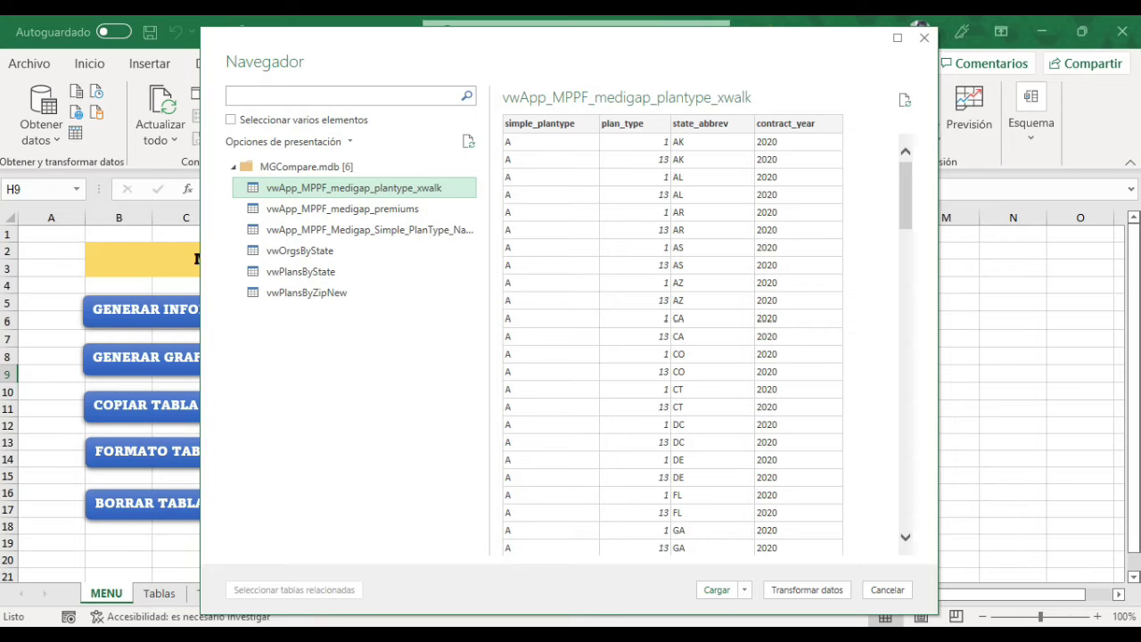
click(342, 209)
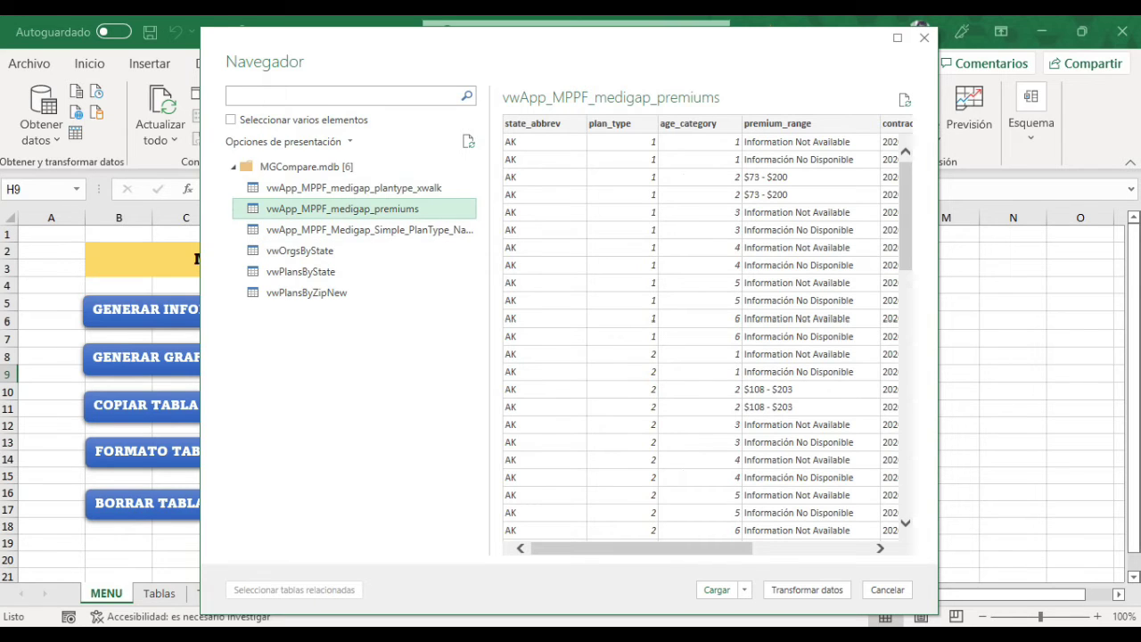
click(366, 229)
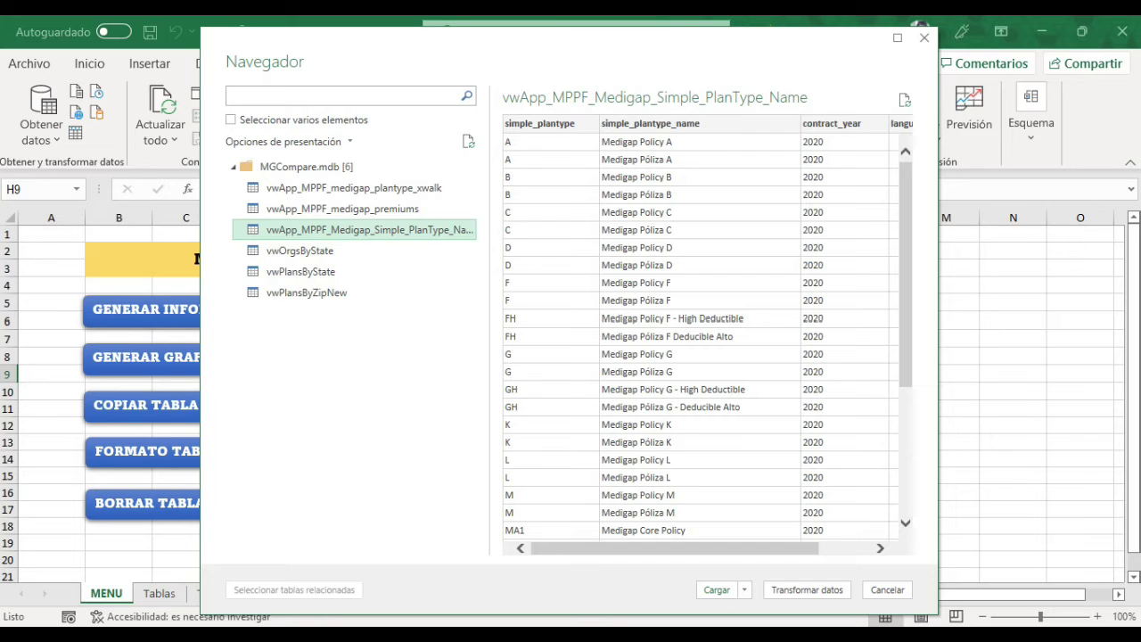
scroll(699, 338, down, 4)
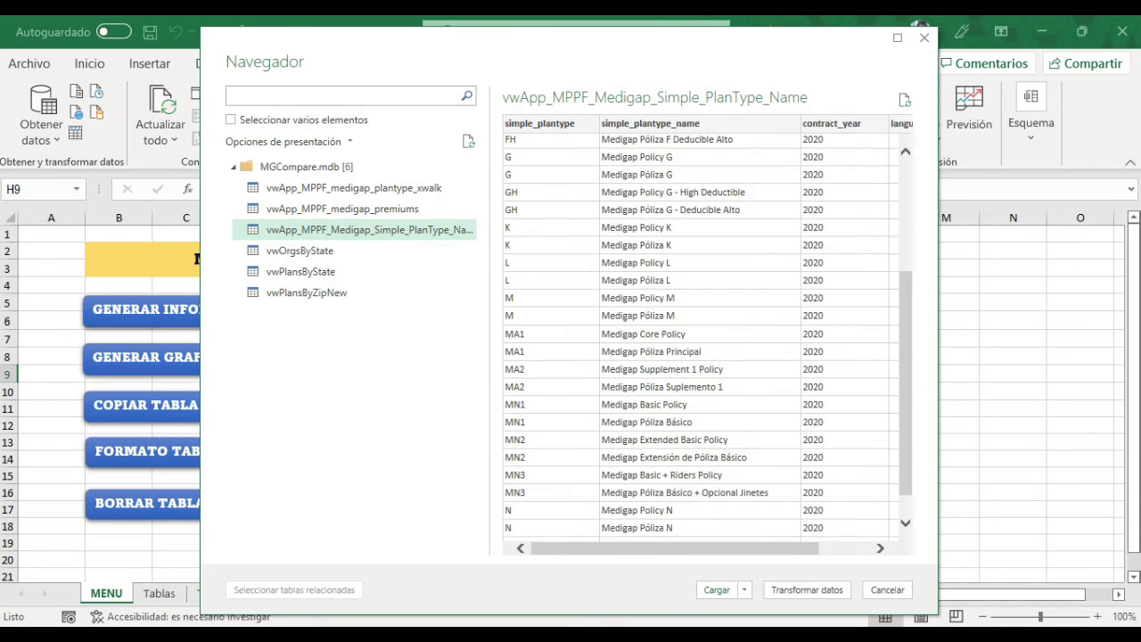
scroll(700, 548, right, 2)
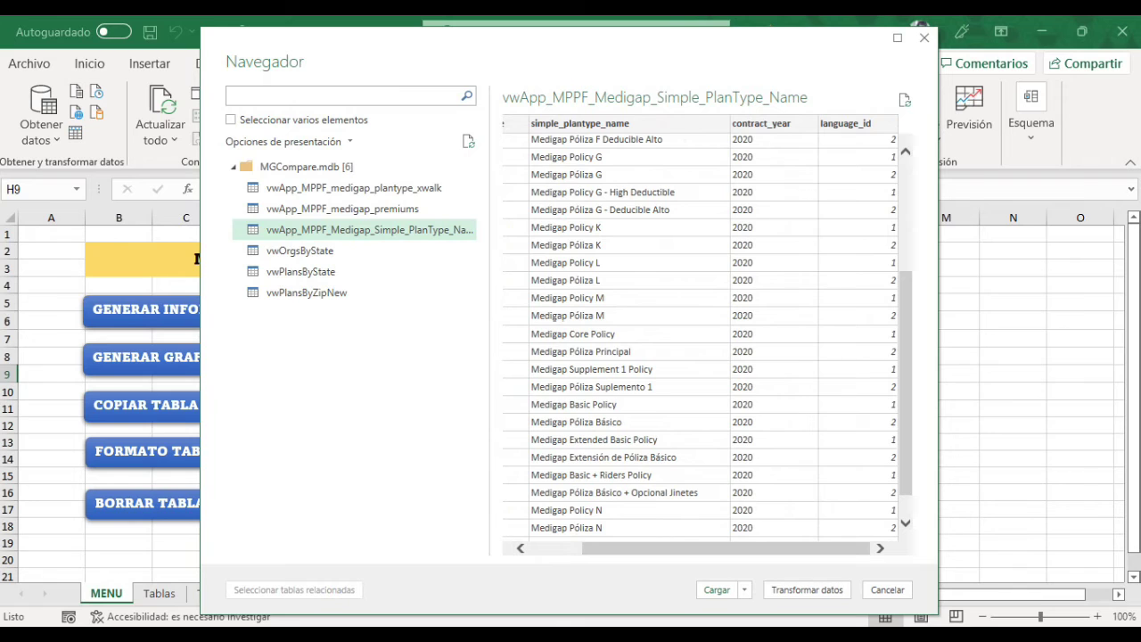
scroll(700, 339, up, 4)
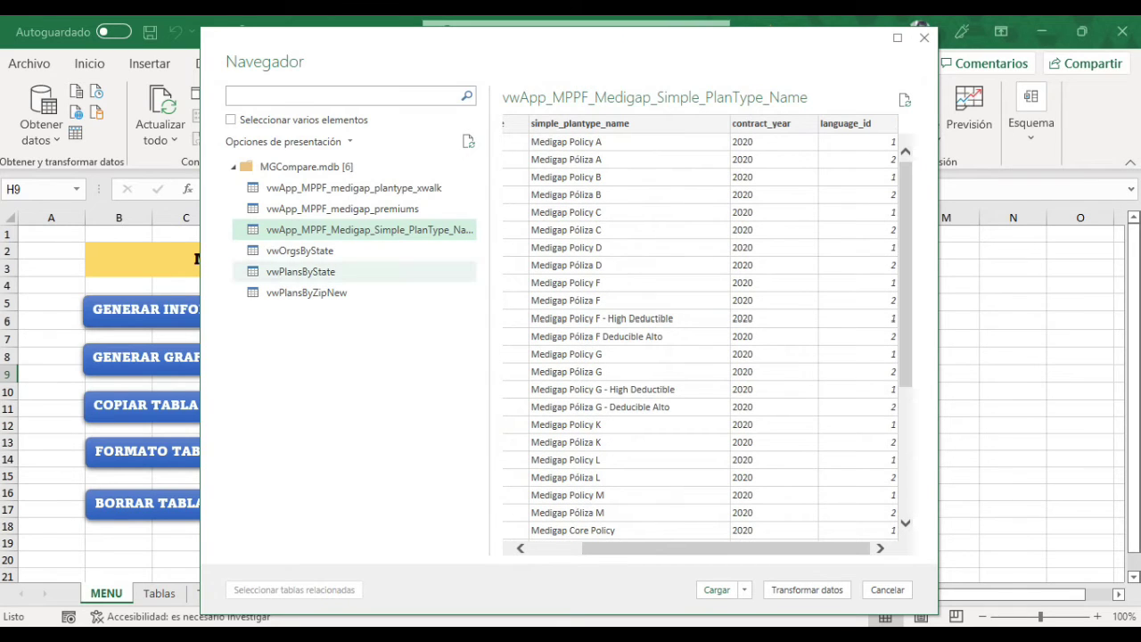
- Preview the vwOrgsByState, vwPlansByState and vwPlansByZipNew tables and go through the MGCompare.mdb table list again
click(299, 250)
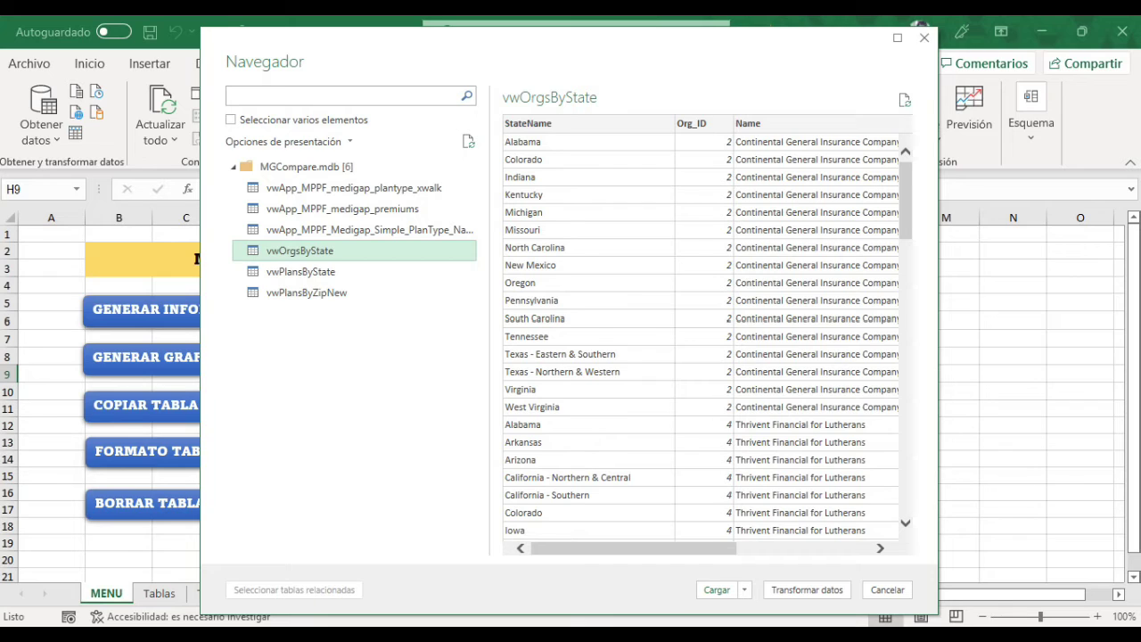
click(300, 271)
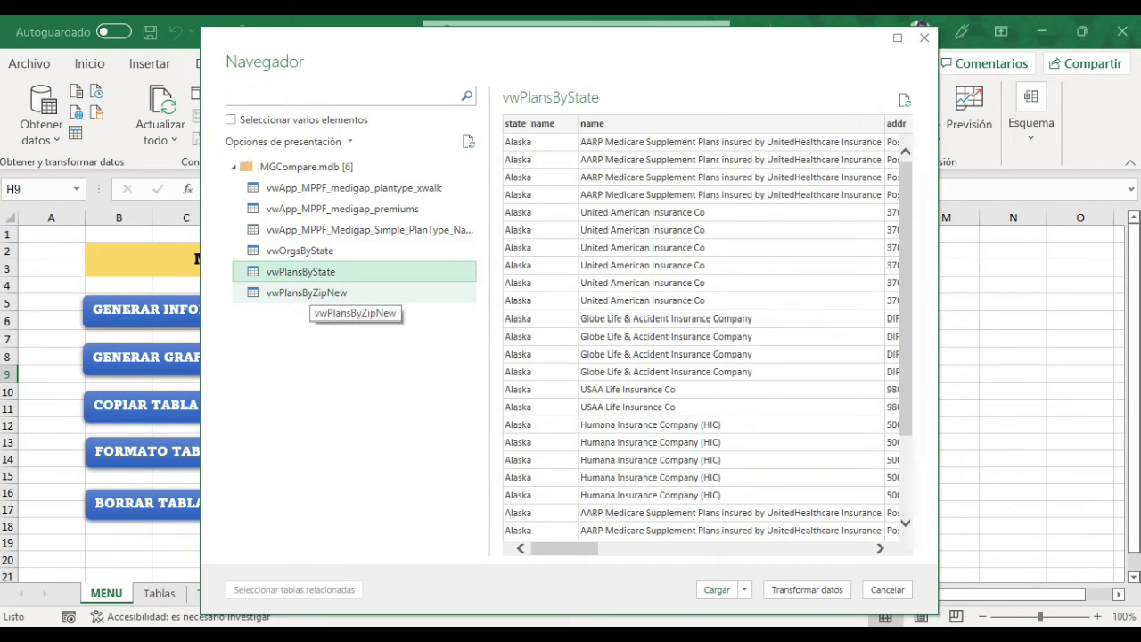
click(348, 292)
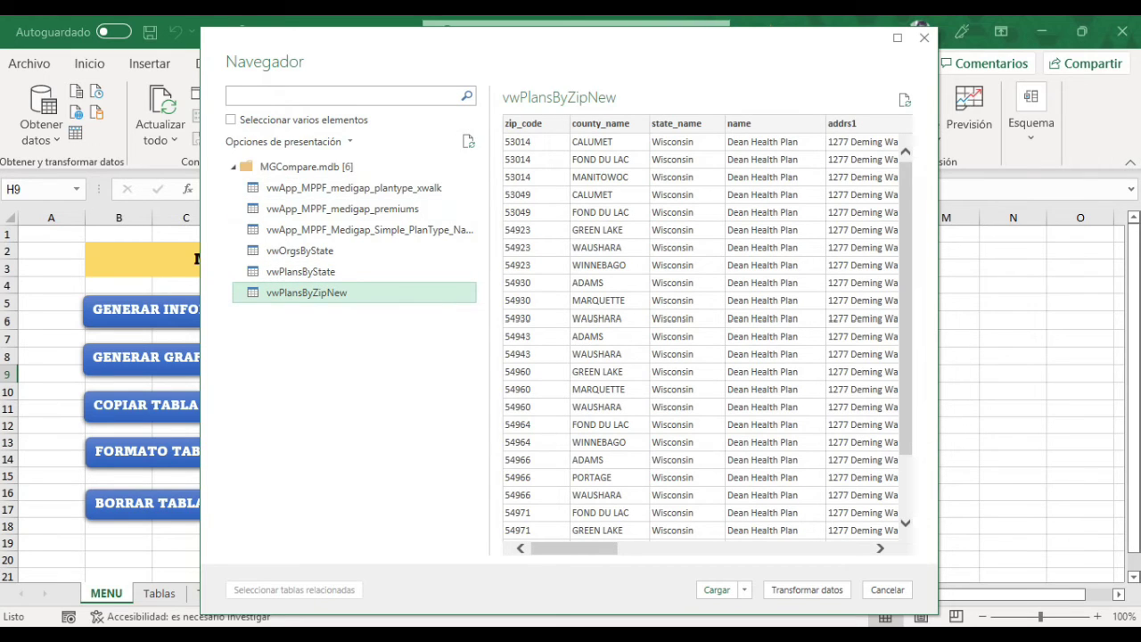
click(354, 187)
click(342, 208)
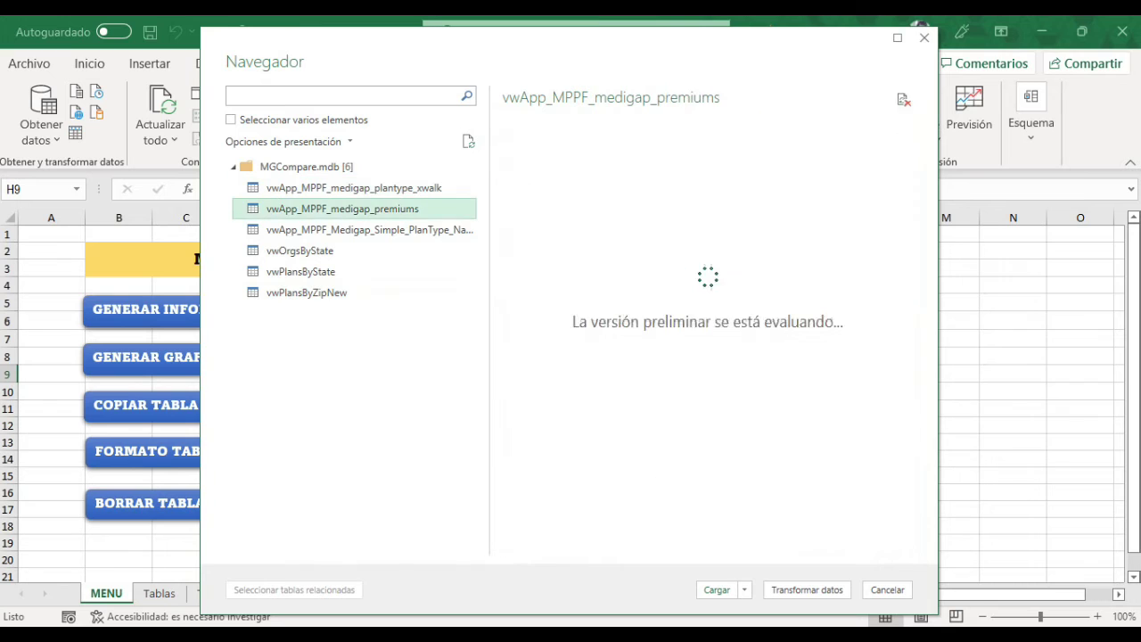
click(369, 229)
click(300, 250)
click(305, 292)
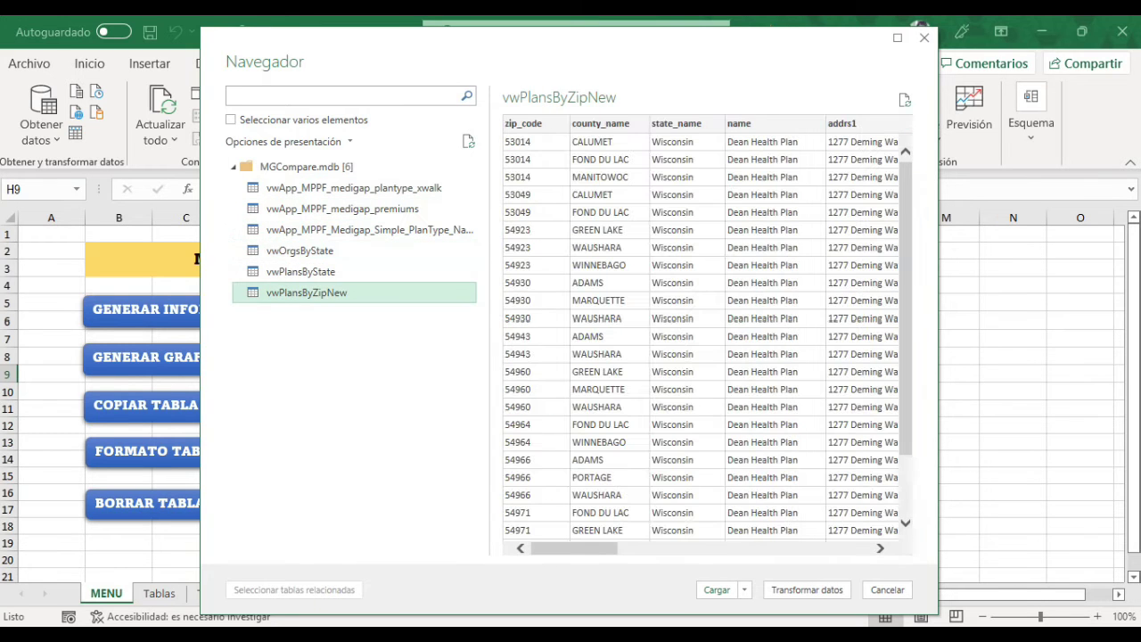
- Enable selection of multiple items and select all six tables of MGCompare.mdb
click(231, 120)
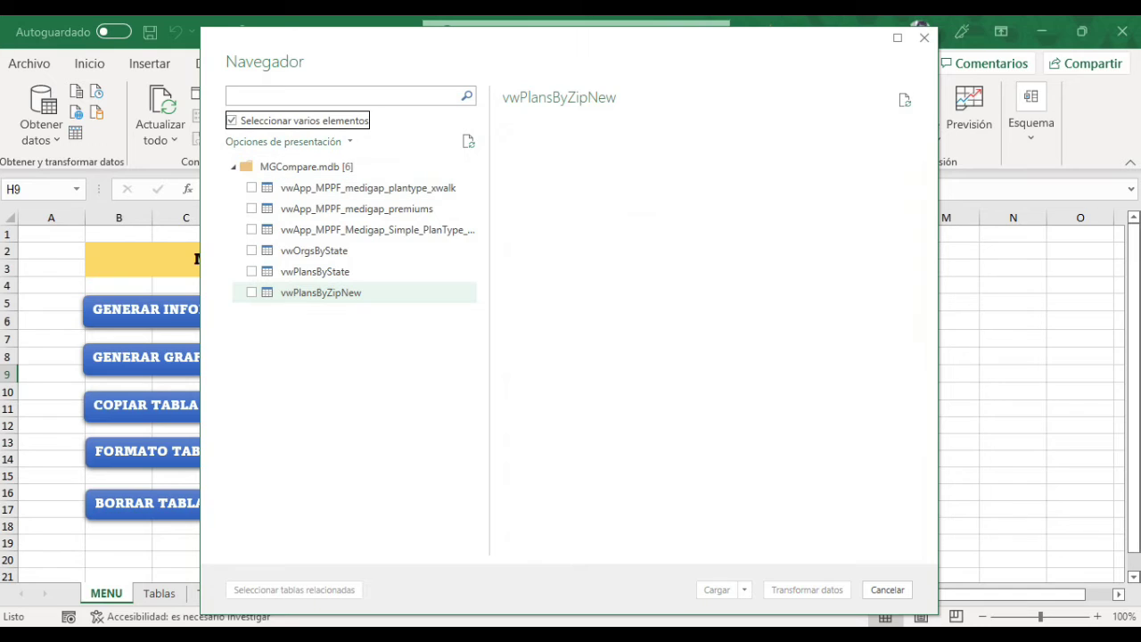
click(230, 119)
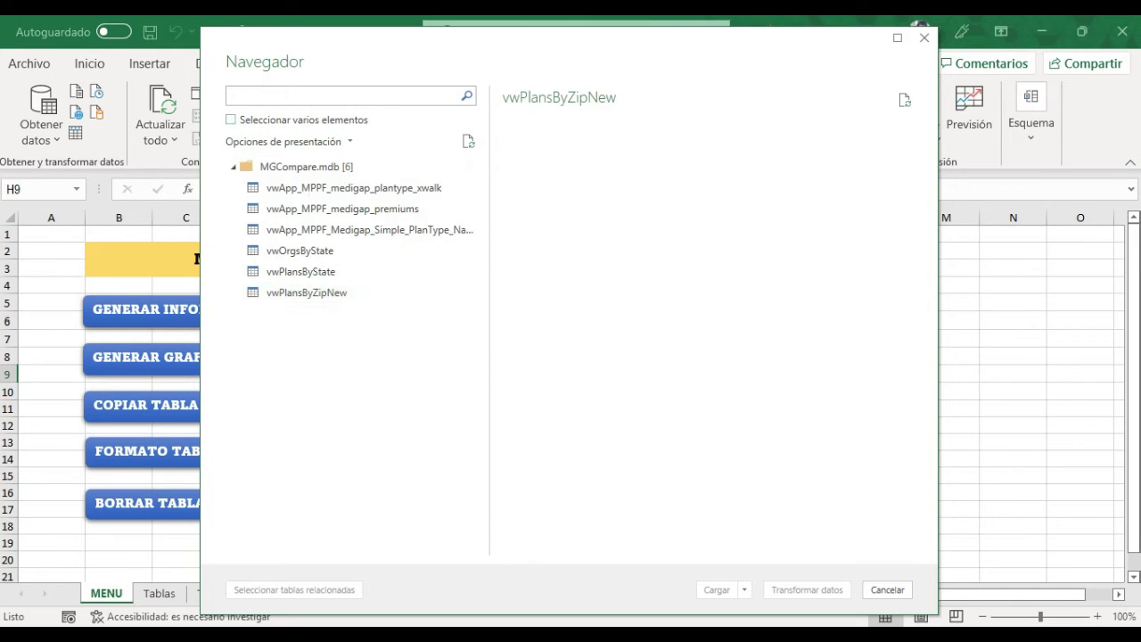
click(231, 119)
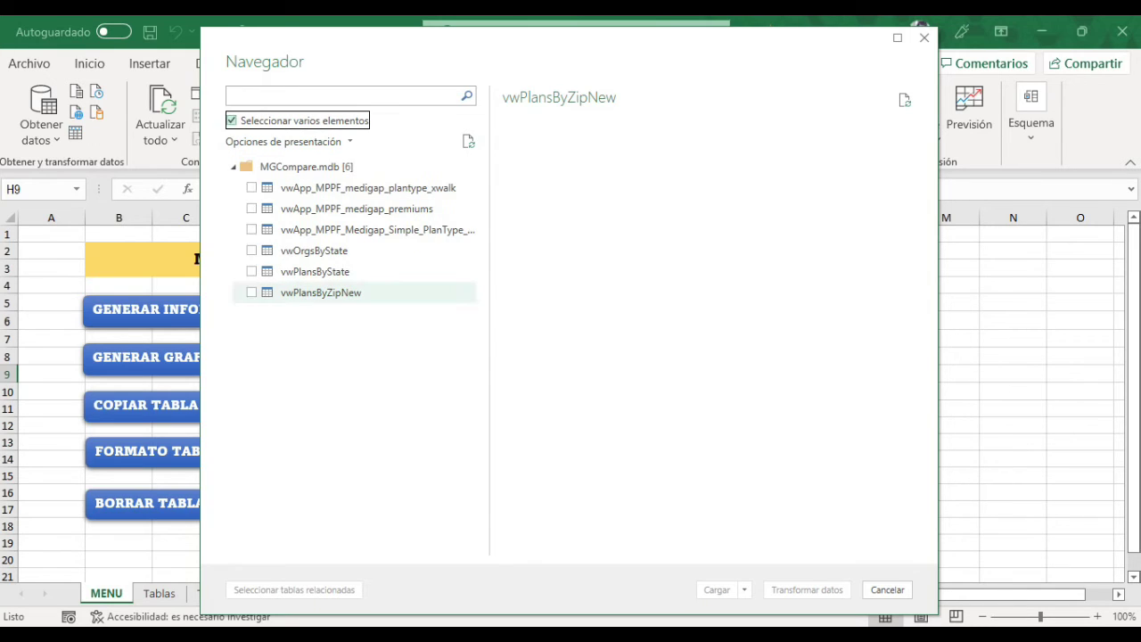
click(251, 187)
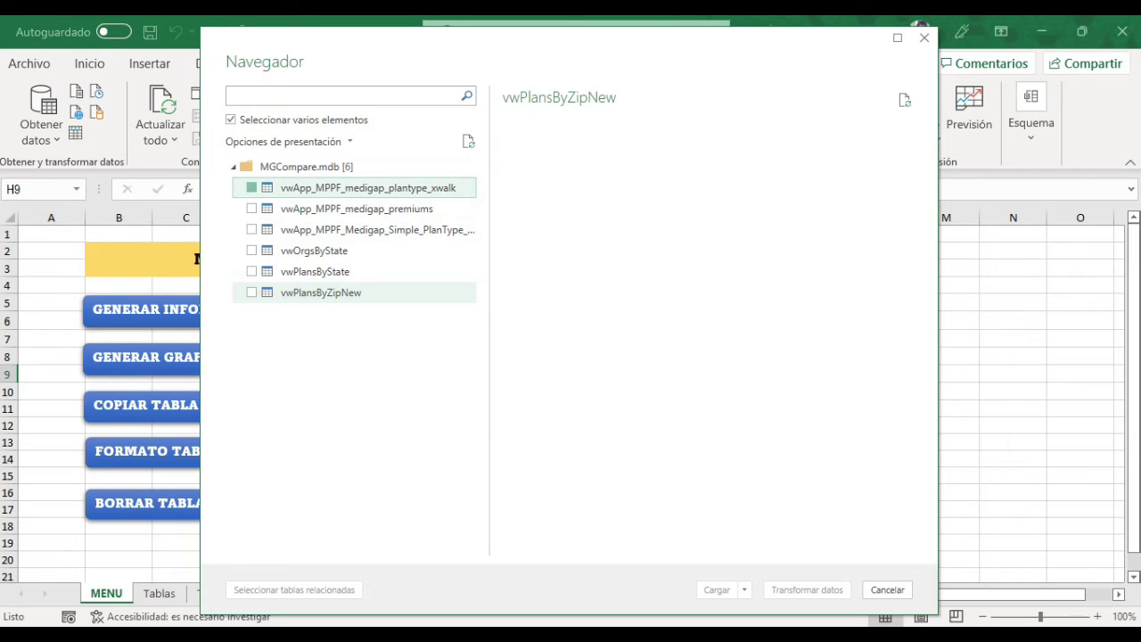
click(252, 209)
click(251, 229)
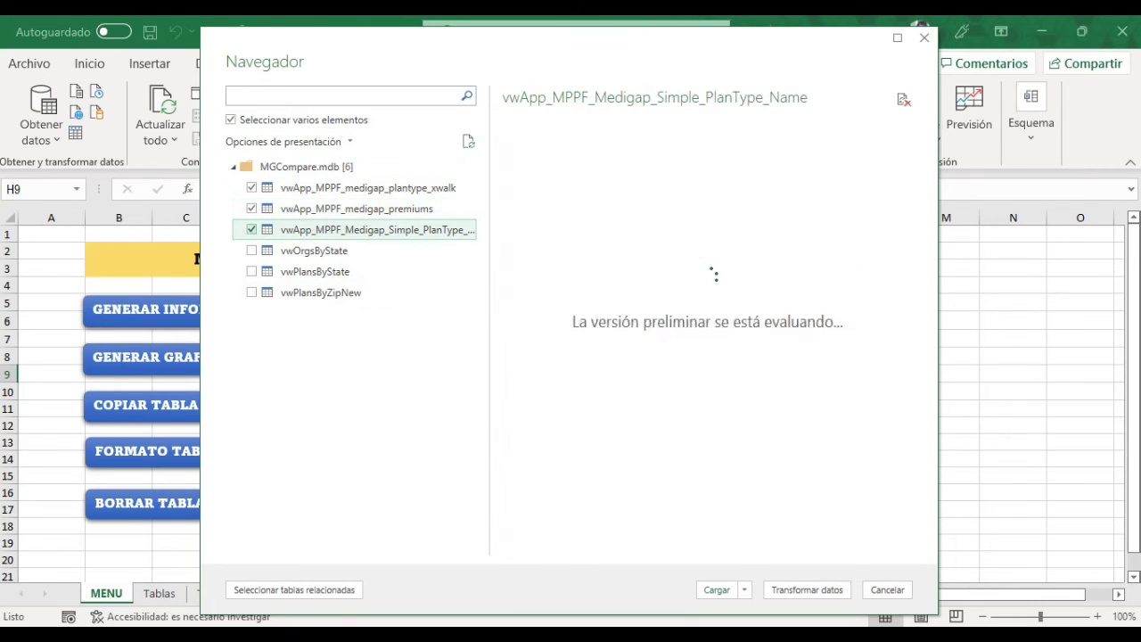
click(251, 250)
click(252, 271)
click(252, 293)
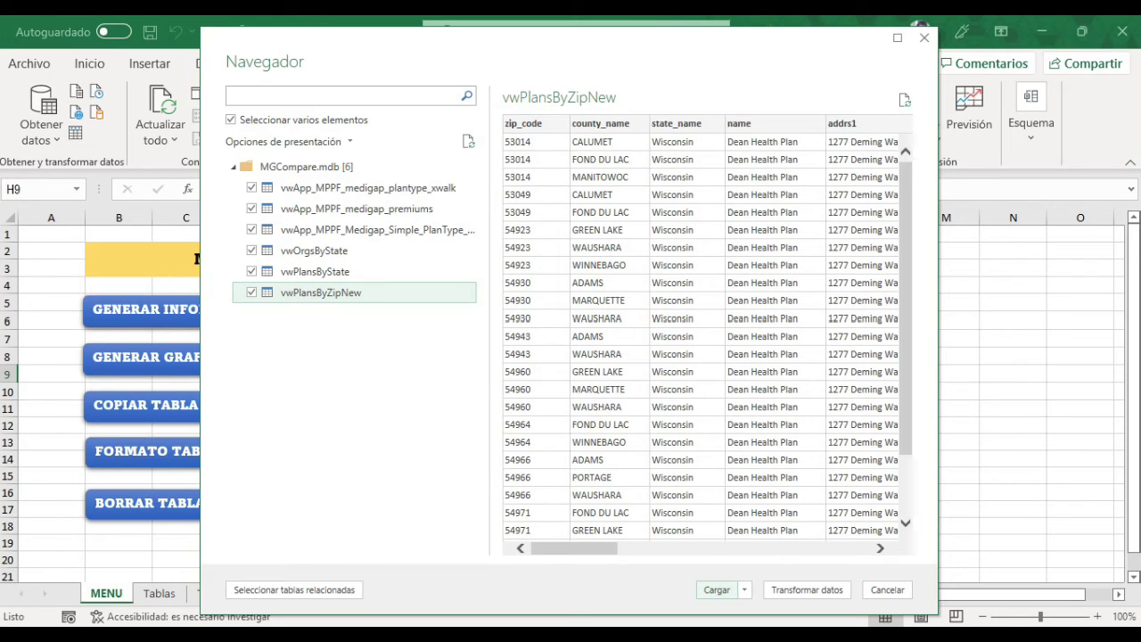
- Check the remaining columns in the vwPlansByZipNew preview and load the six selected tables into the workbook
click(717, 589)
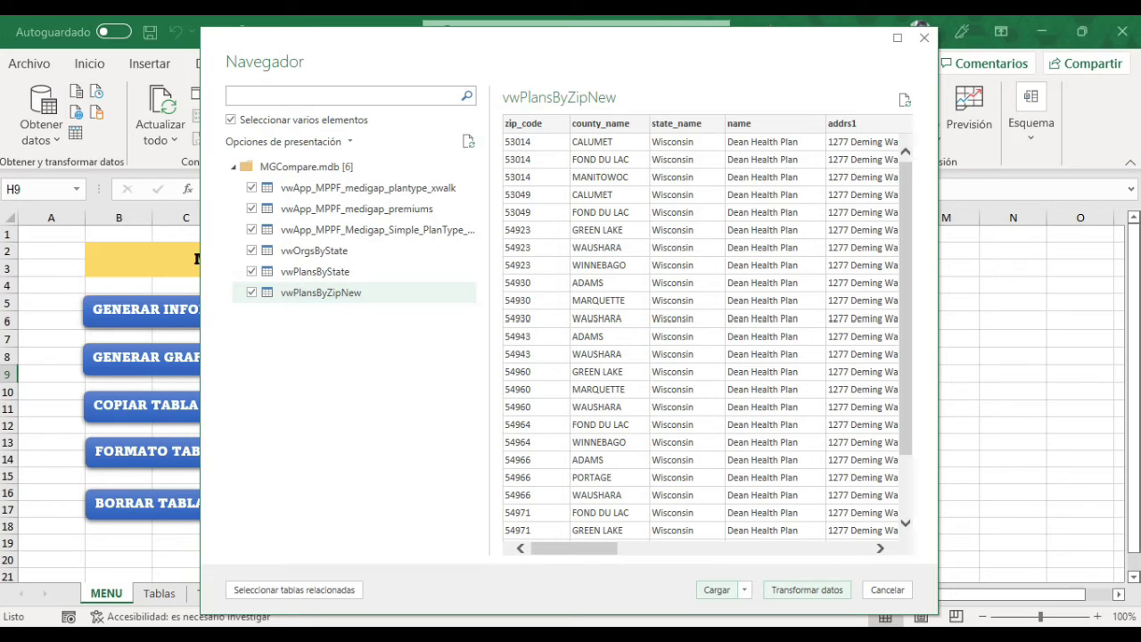
click(880, 547)
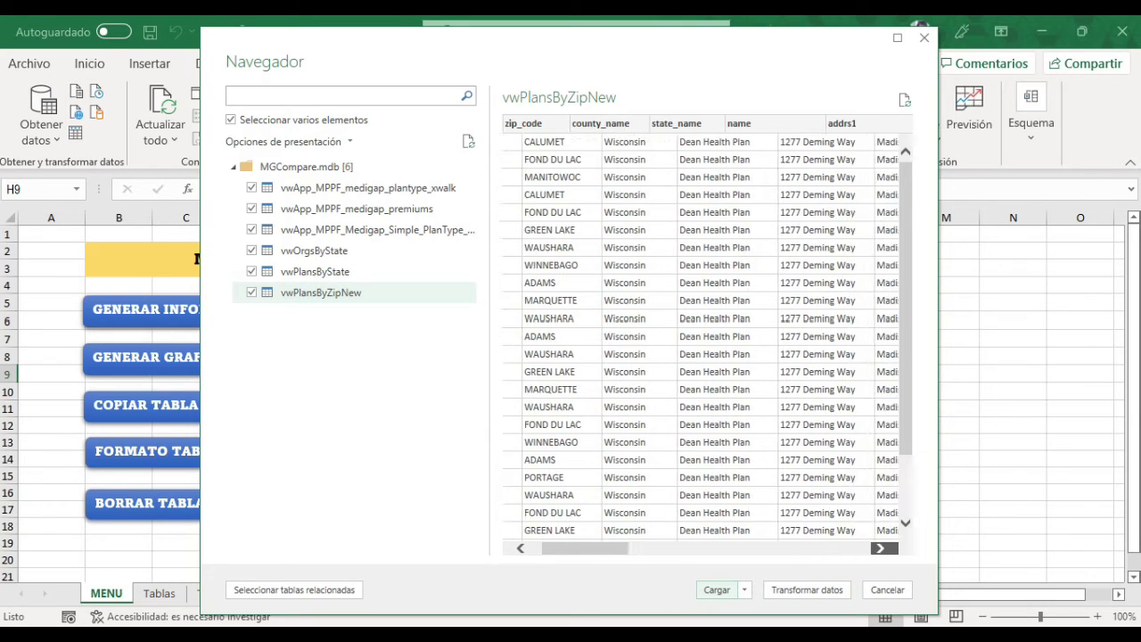
drag(881, 547, 880, 547)
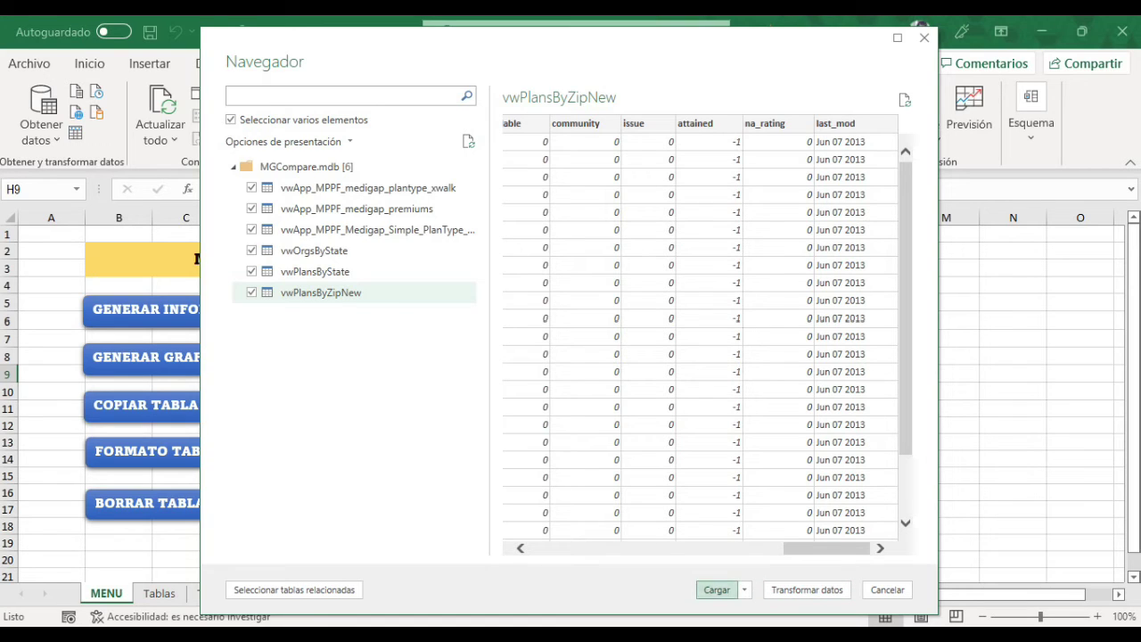
click(716, 589)
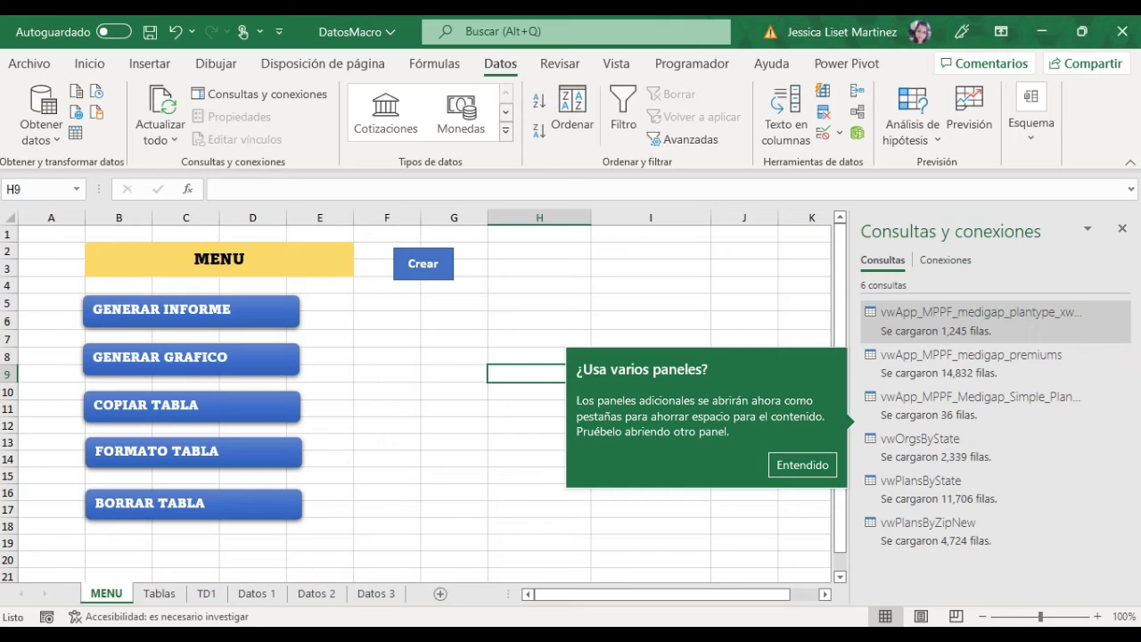
- Dismiss the tip about multiple panes and go through the loaded queries from medigap_plantype_xwalk to vwPlansByState
click(802, 464)
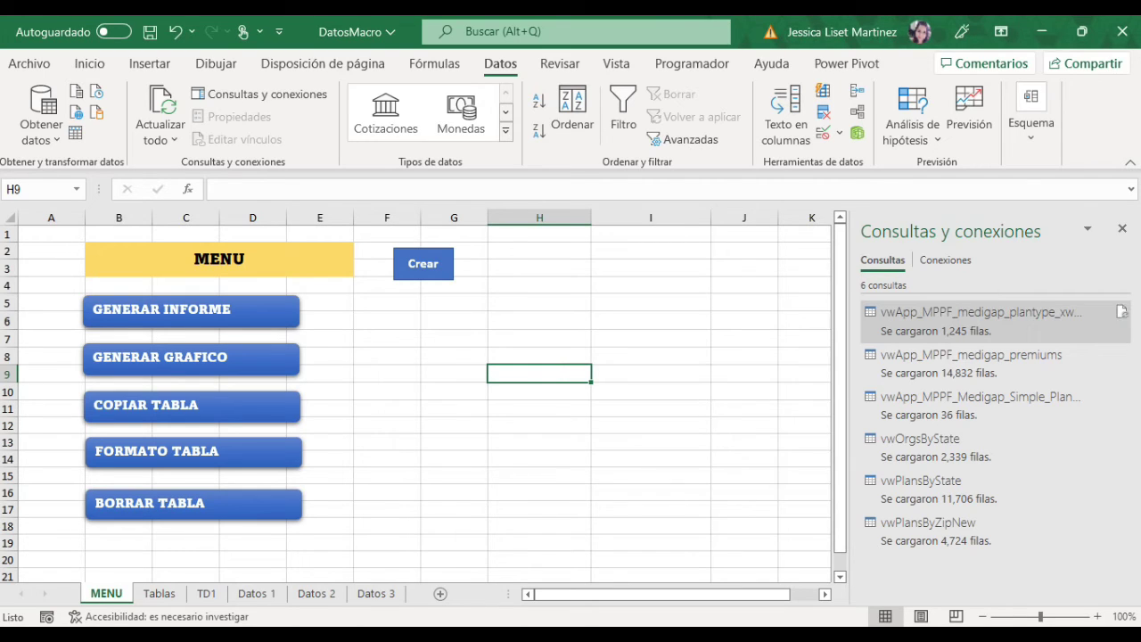
click(980, 321)
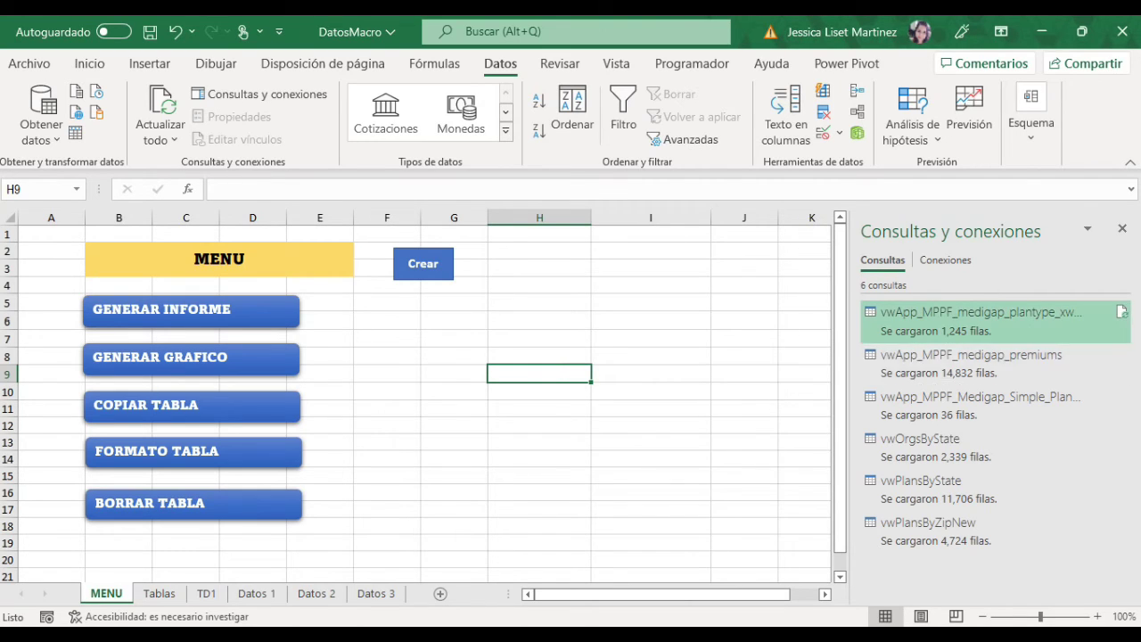
click(980, 363)
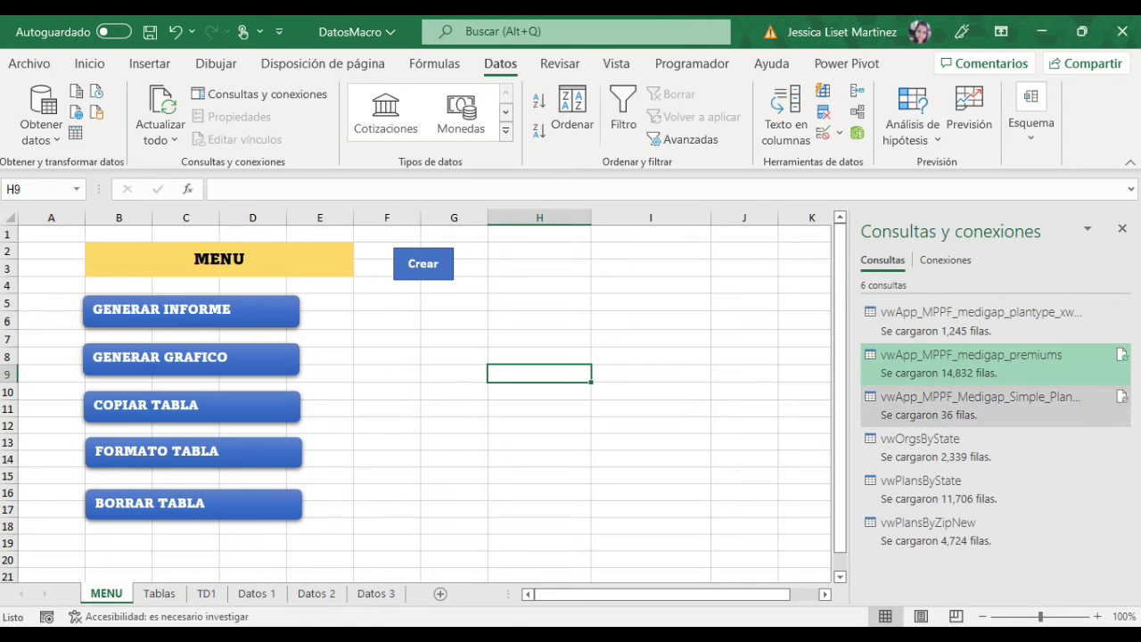
click(980, 406)
click(980, 447)
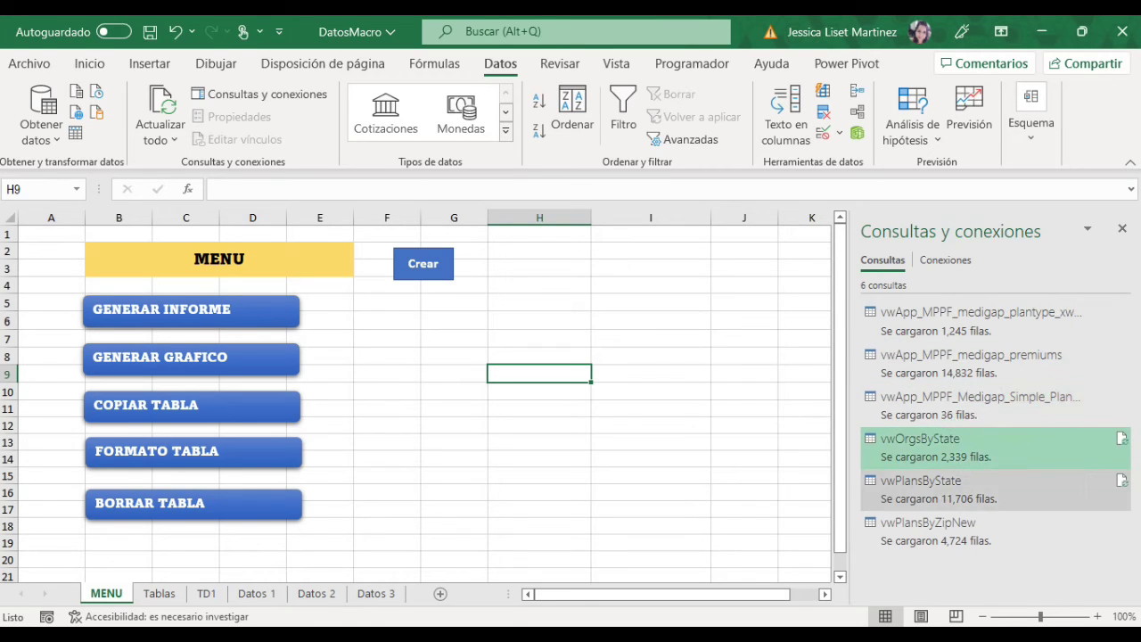
click(981, 489)
- Open the medigap_plantype_xwalk query in a maximized Power Query Editor and view the other five queries through vwPlansByZipNew
click(981, 320)
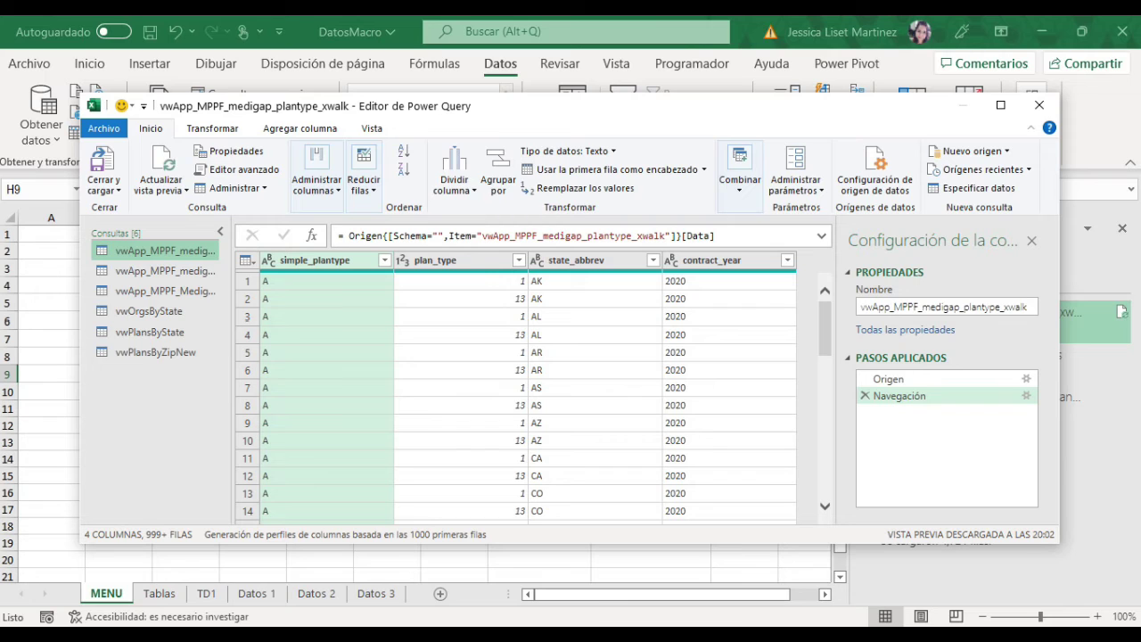
click(1000, 105)
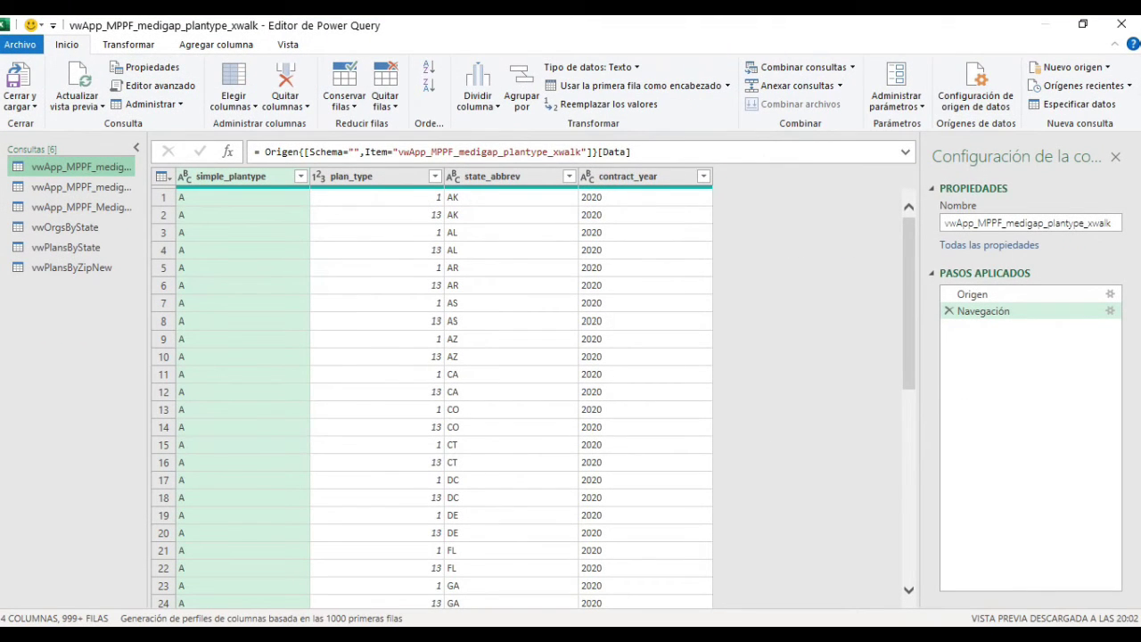
click(80, 187)
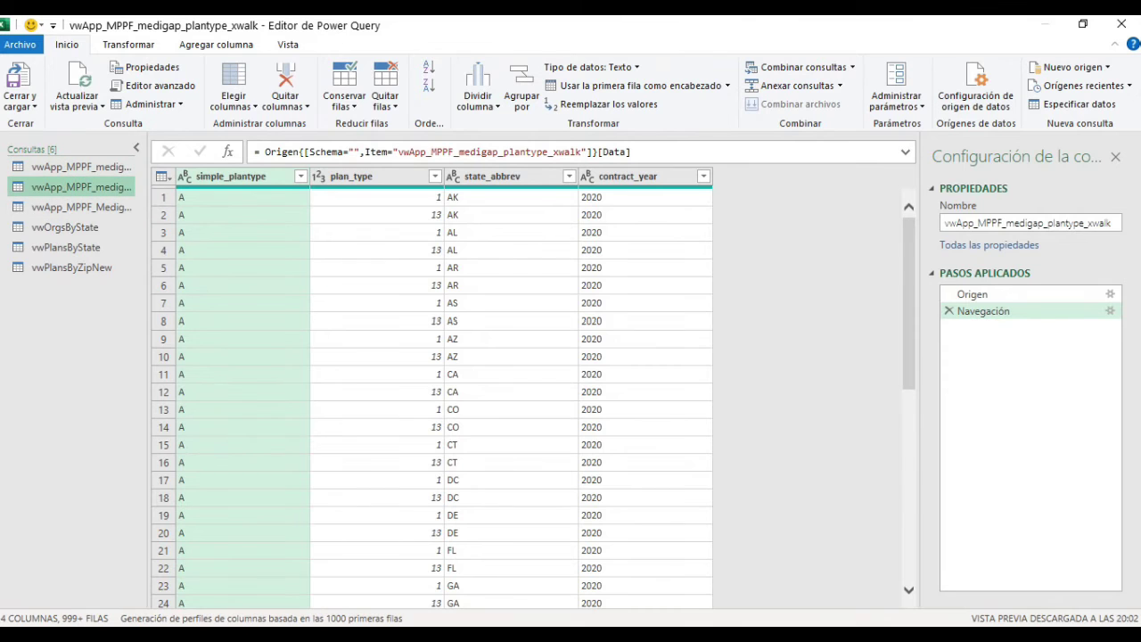
click(80, 207)
click(65, 227)
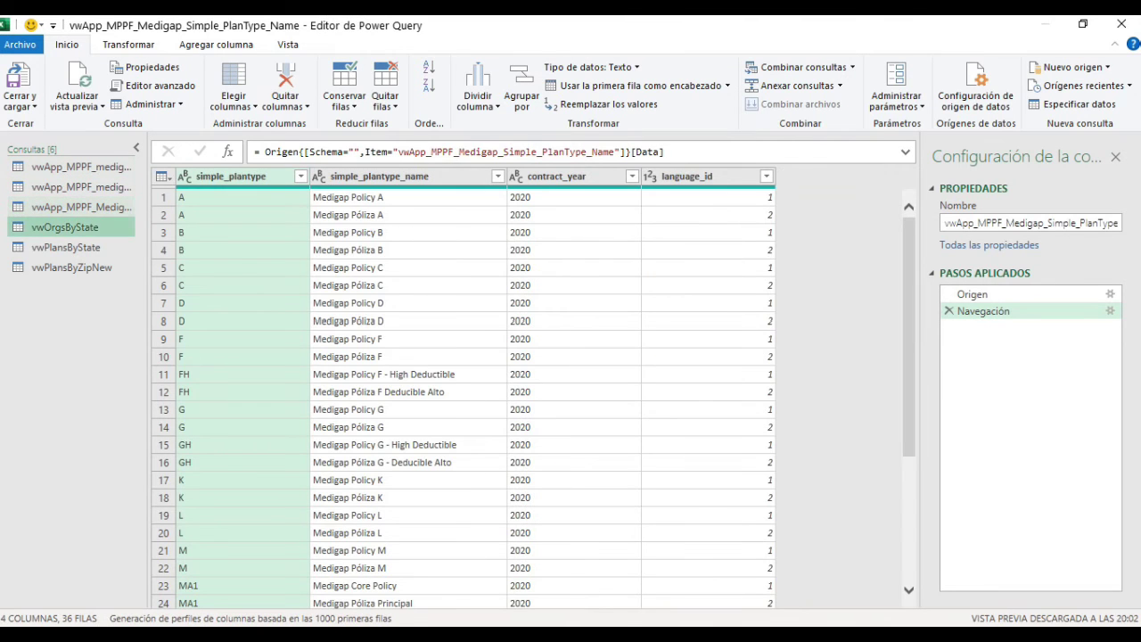
click(66, 247)
click(71, 268)
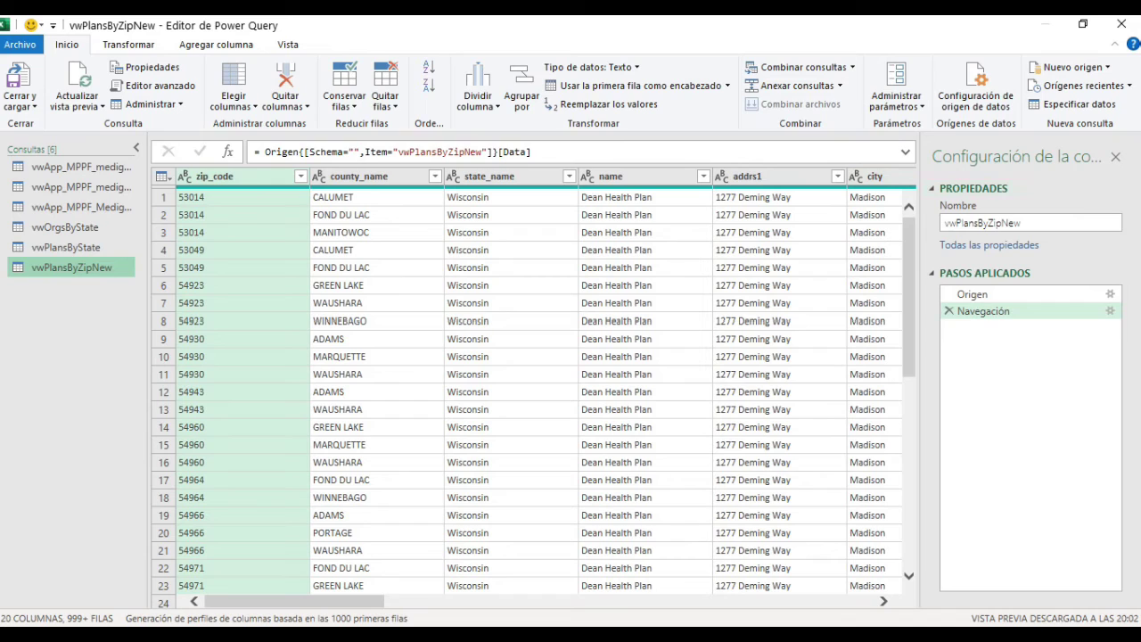
- Examine the zip_code, county_name, state_name, name and addrs1 columns of the vwPlansByZipNew query
click(236, 215)
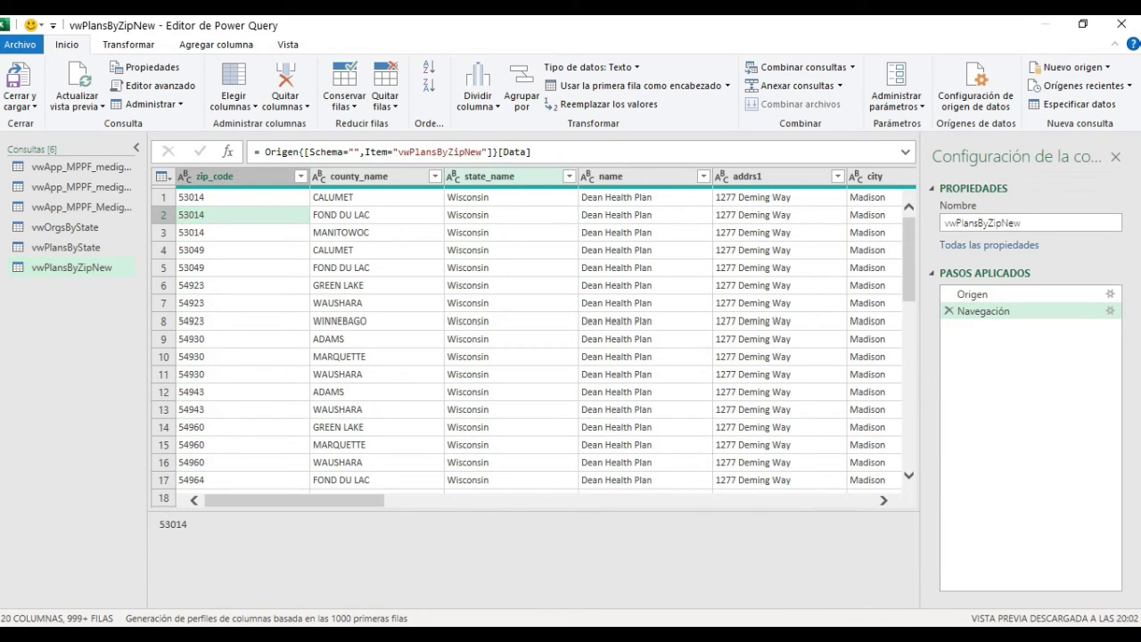
click(489, 176)
click(611, 175)
click(747, 176)
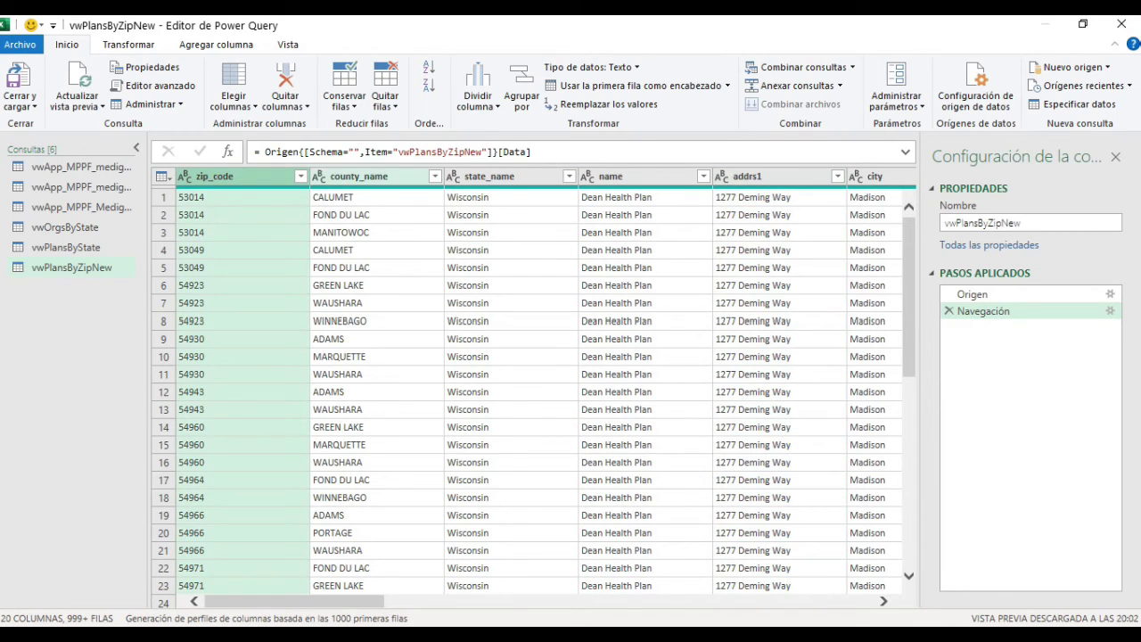
click(358, 176)
click(490, 175)
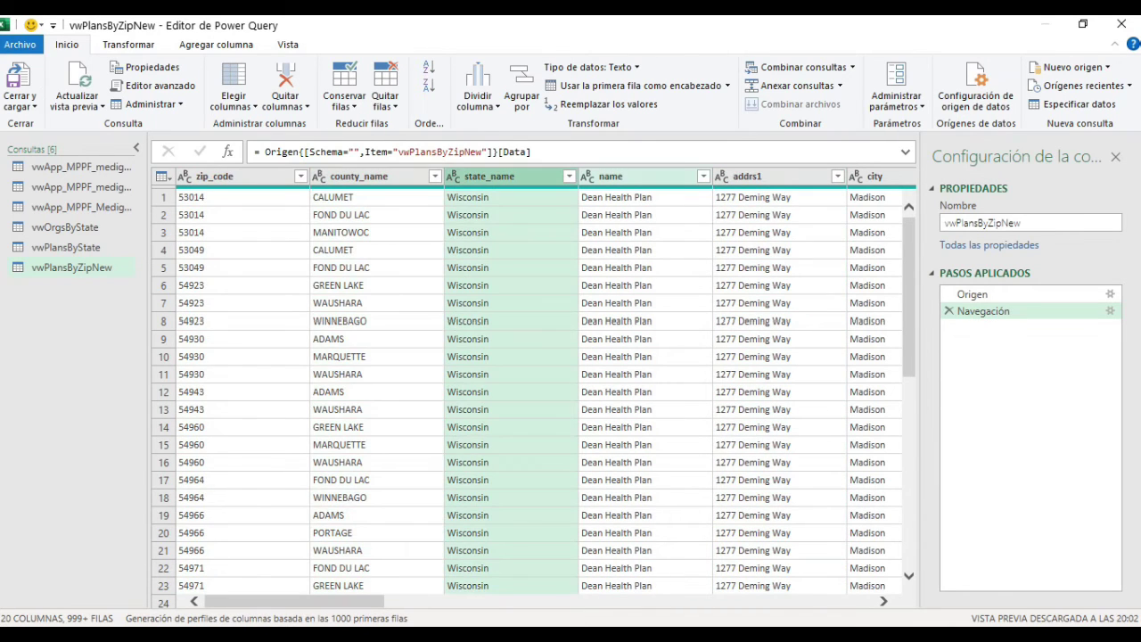
click(613, 176)
click(749, 176)
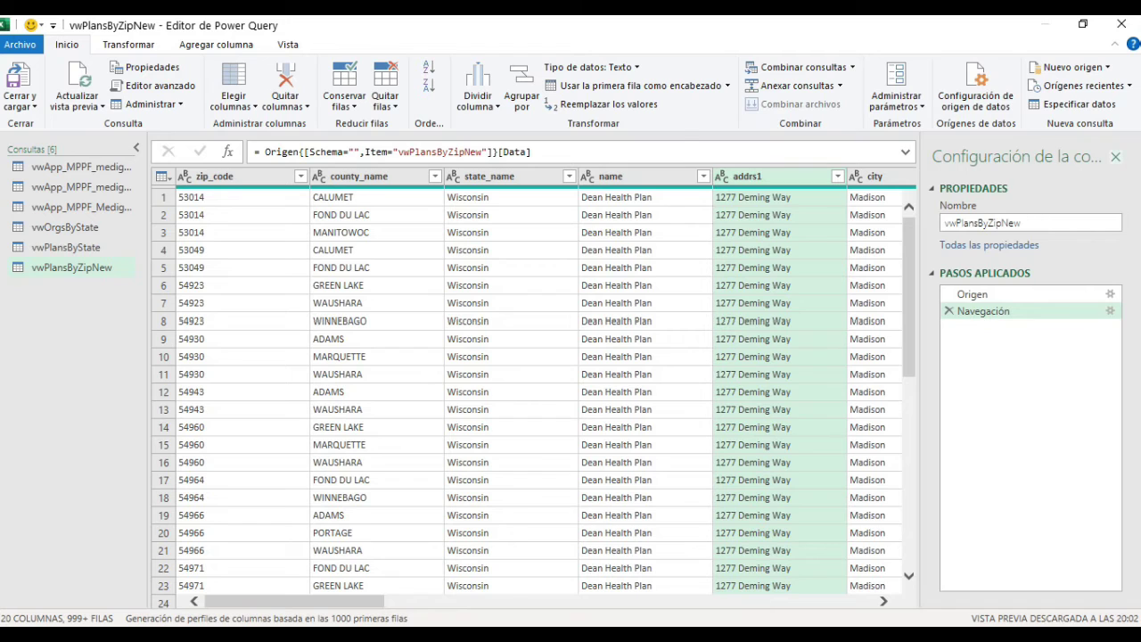
- Close the query settings pane and check the remaining columns of vwPlansByZipNew, returning to zip_code
click(1115, 157)
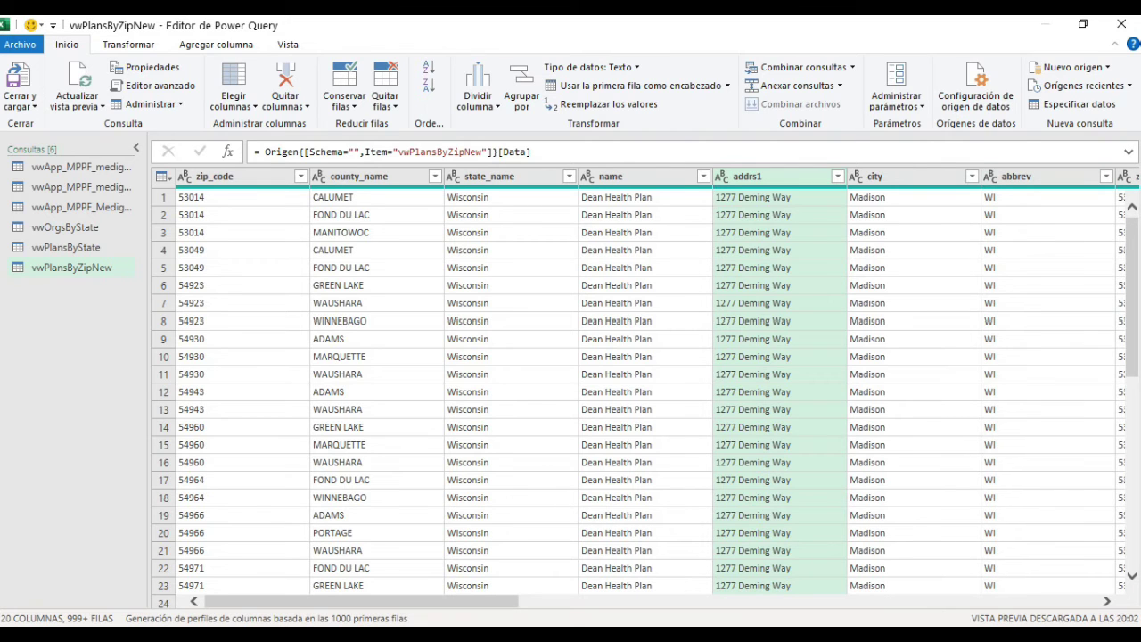
click(511, 584)
scroll(653, 388, right, 15)
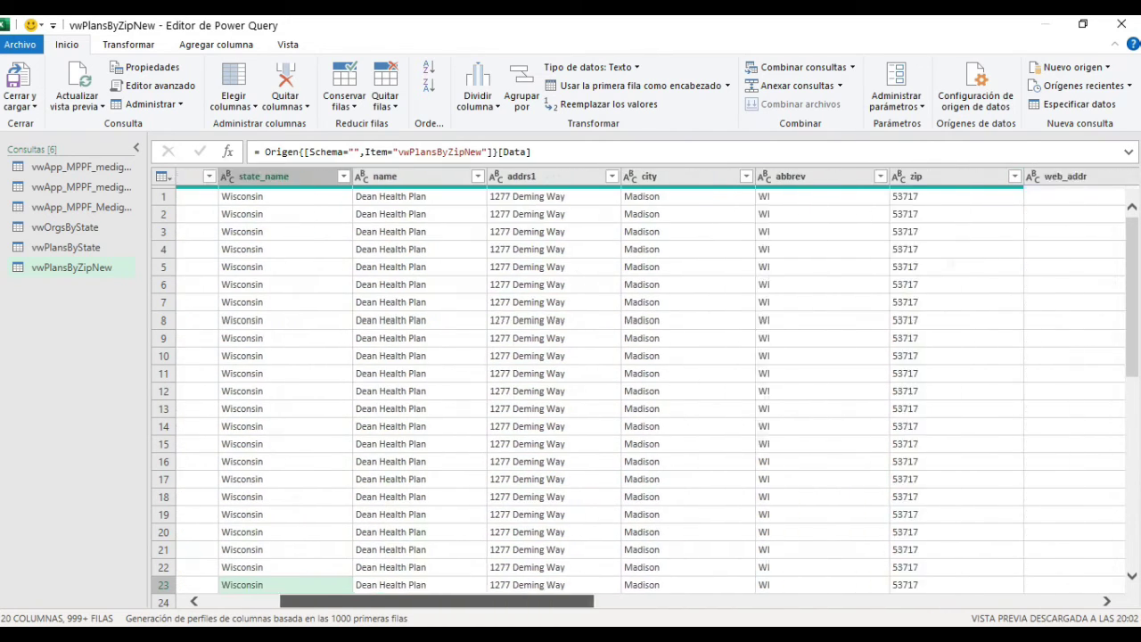
scroll(653, 388, right, 10)
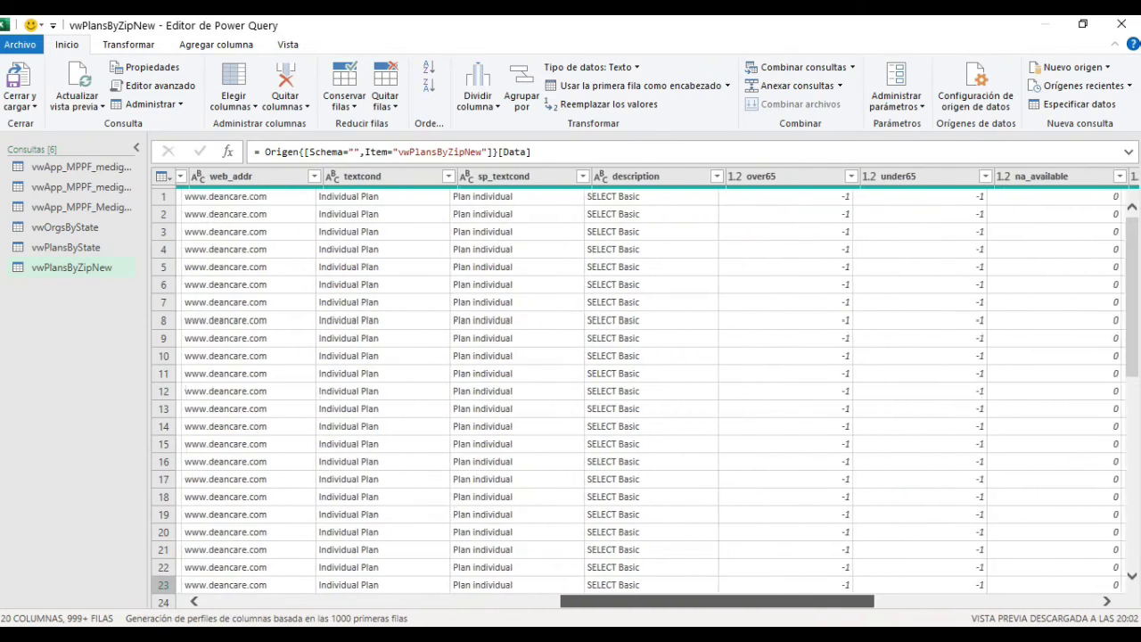
scroll(653, 387, left, 20)
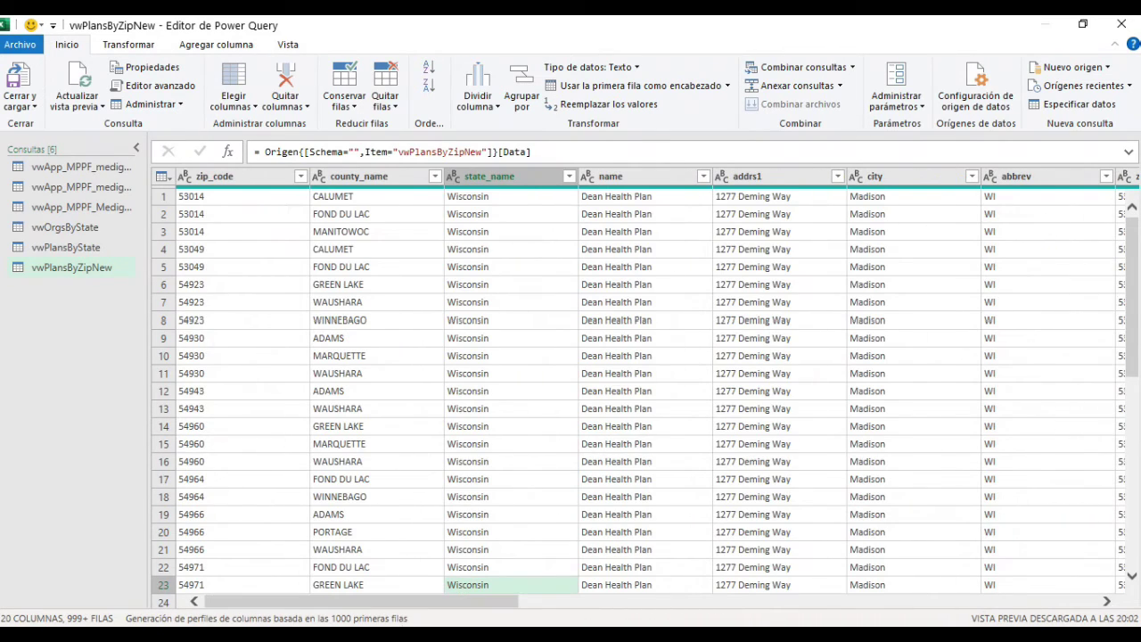
- Go through the zip_code values of vwPlansByZipNew row by row down to row 12 and back up to the first row
click(213, 197)
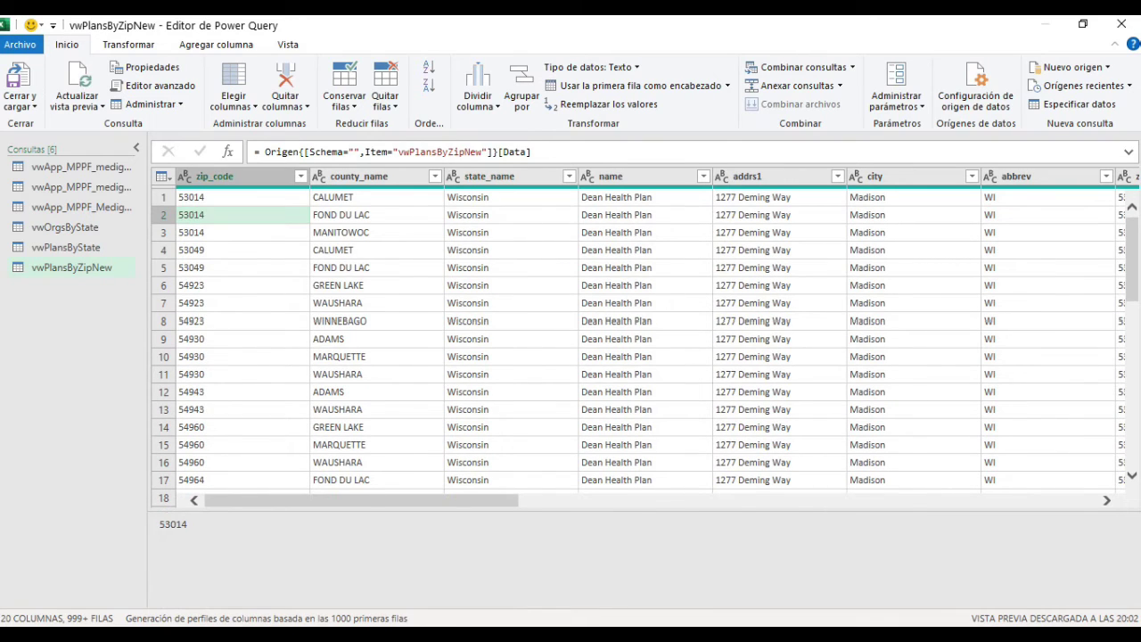
key(Down)
key(Down)
key(Down)
key(Down)
key(Down)
key(Down)
key(Down)
key(Down)
key(Down)
key(Down)
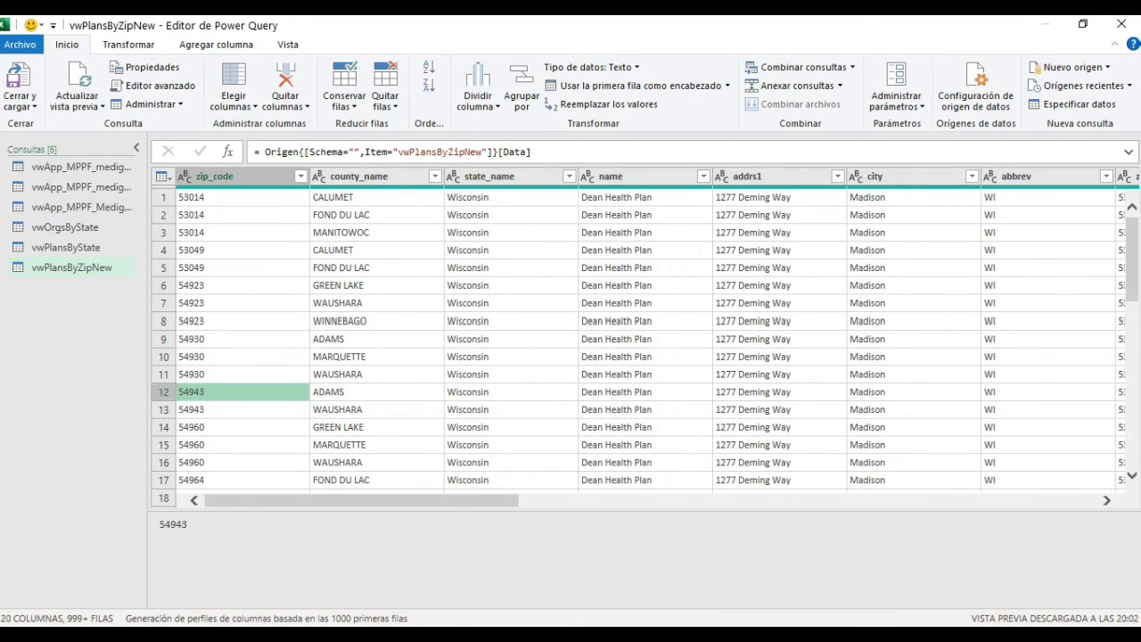
key(Up)
key(Up)
key(Up)
key(Up)
key(Up)
key(Up)
key(Up)
key(Up)
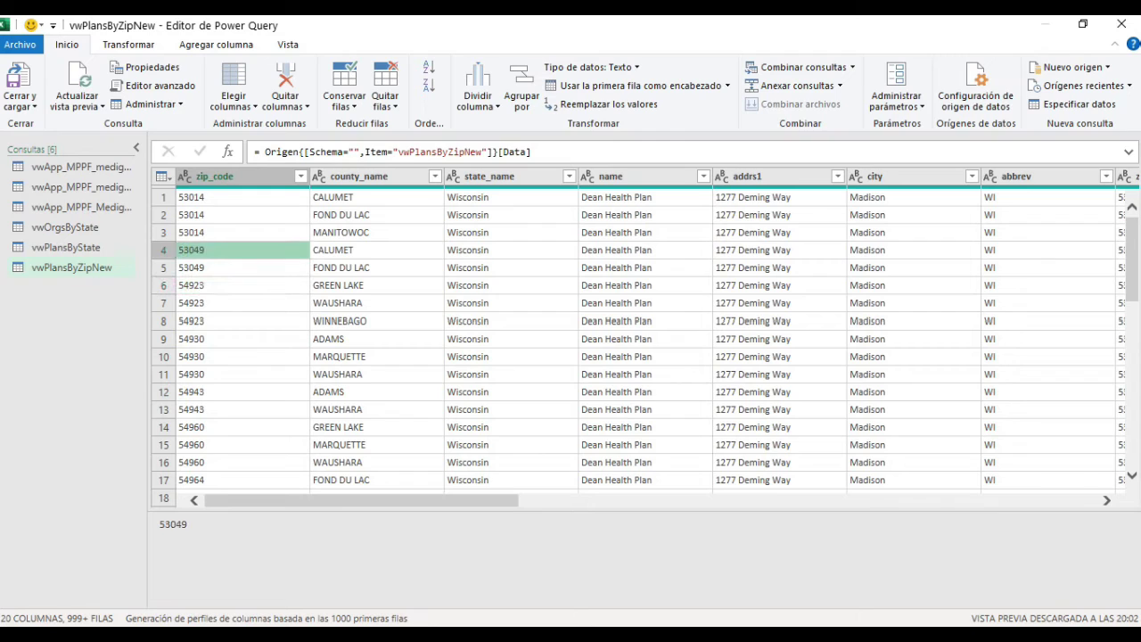
key(Up)
key(Up)
key(Up)
key(Up)
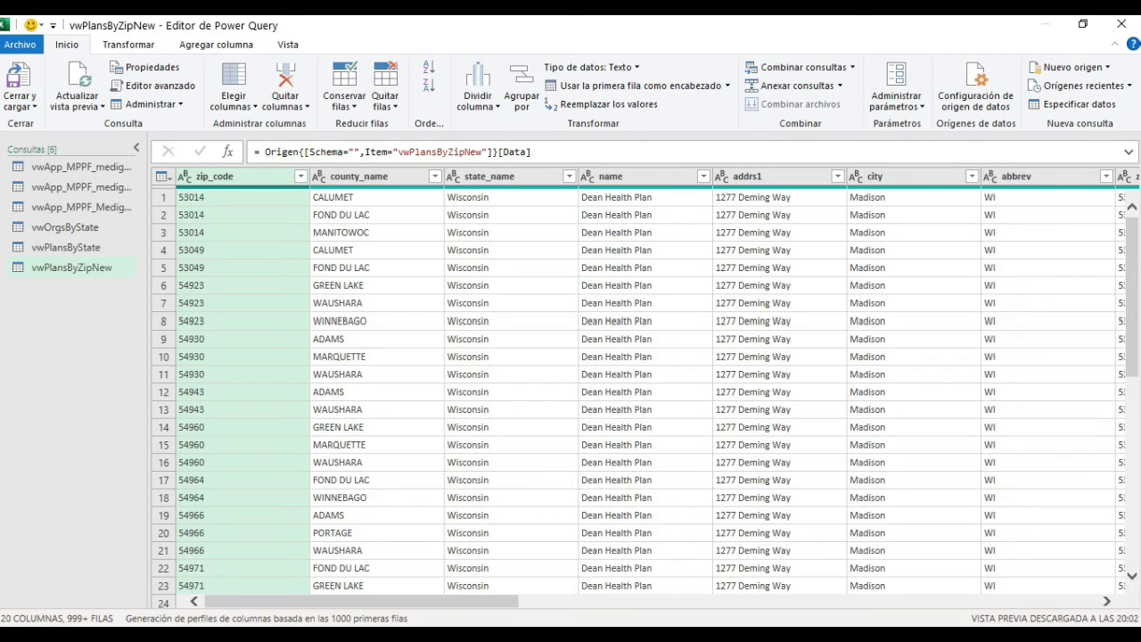
- Review the vwPlansByZipNew columns one by one from county_name to abbrev, and again from zip_code to name
click(360, 177)
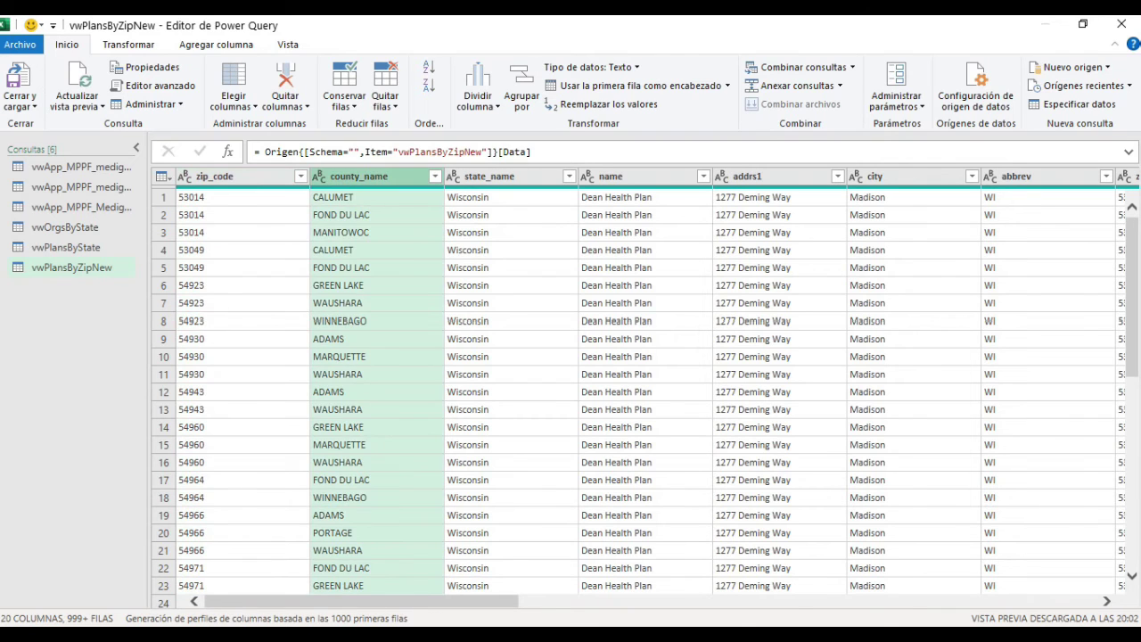
click(490, 176)
click(613, 176)
click(747, 176)
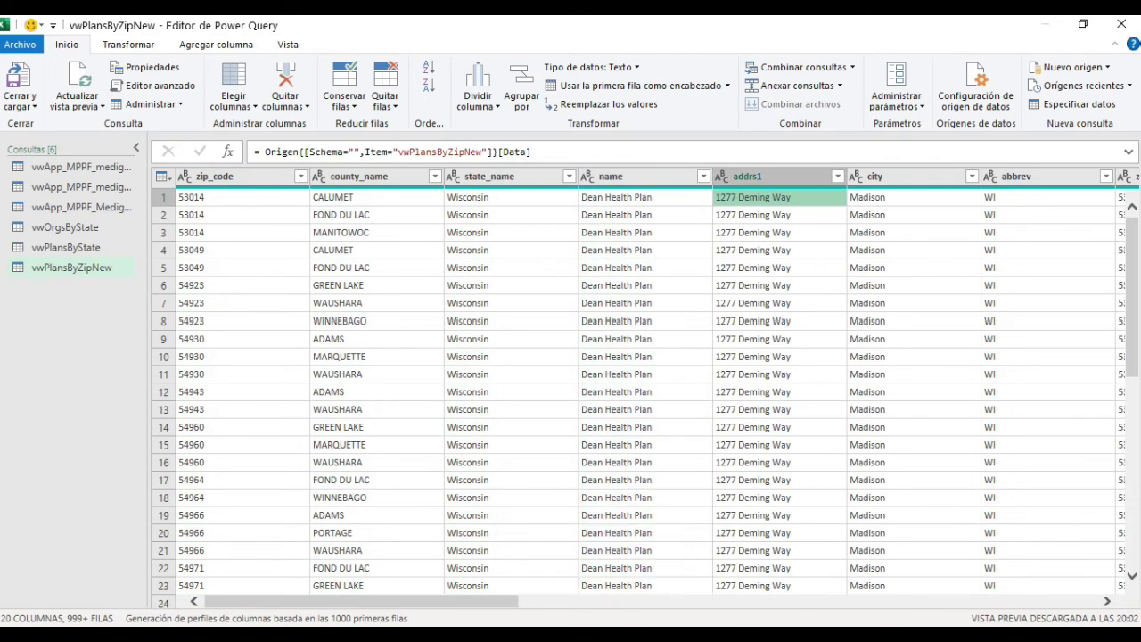
click(874, 176)
click(1016, 177)
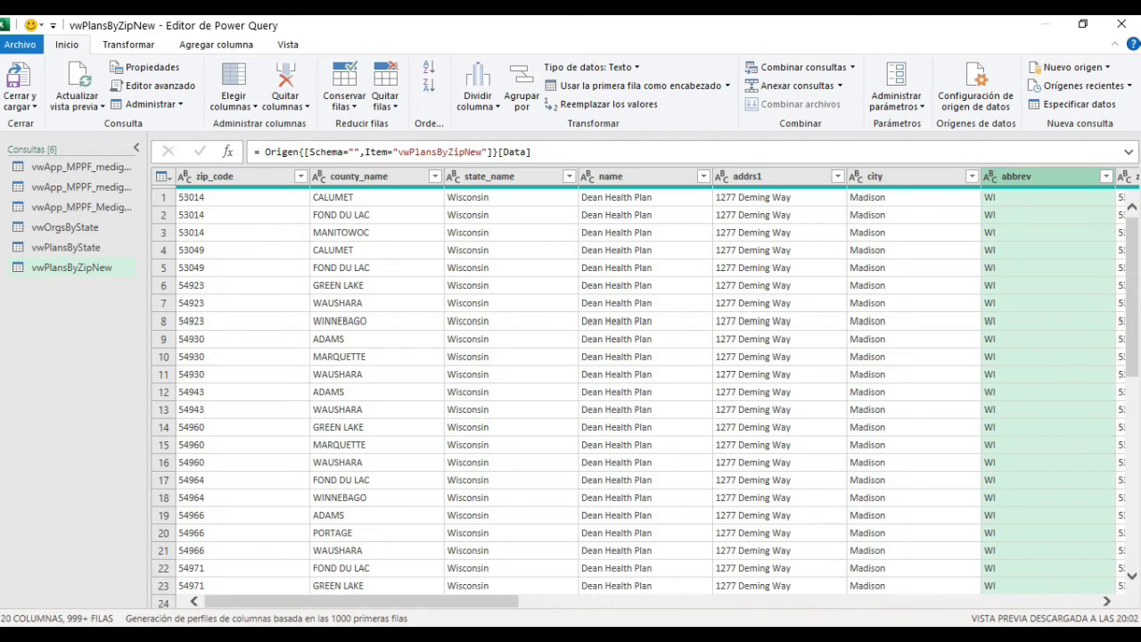
click(214, 176)
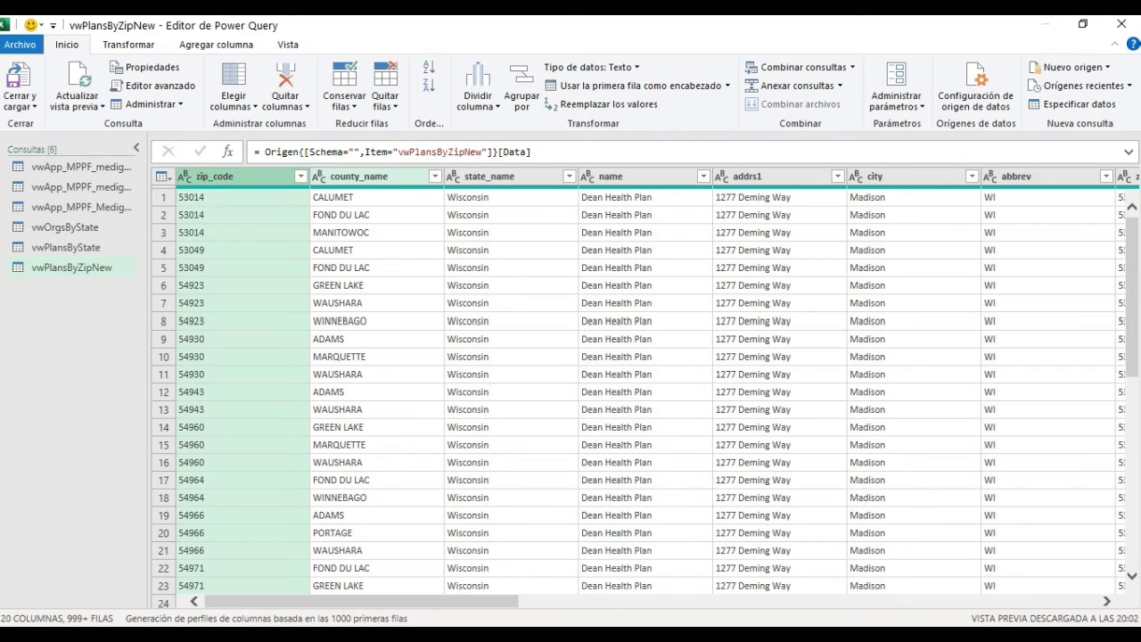
click(359, 177)
click(510, 177)
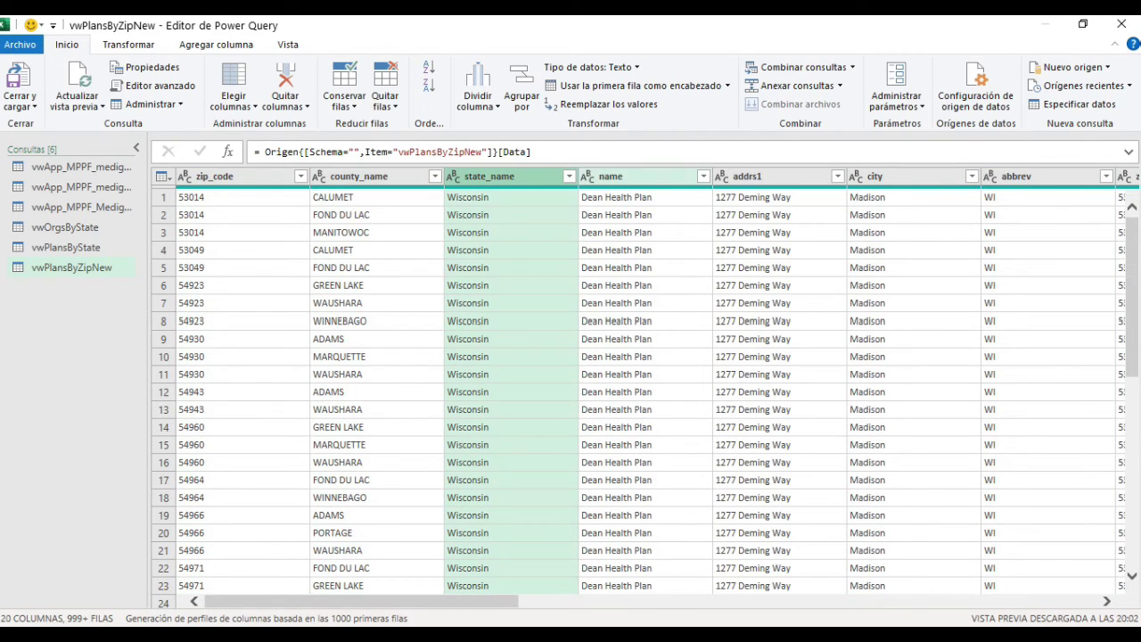
click(644, 177)
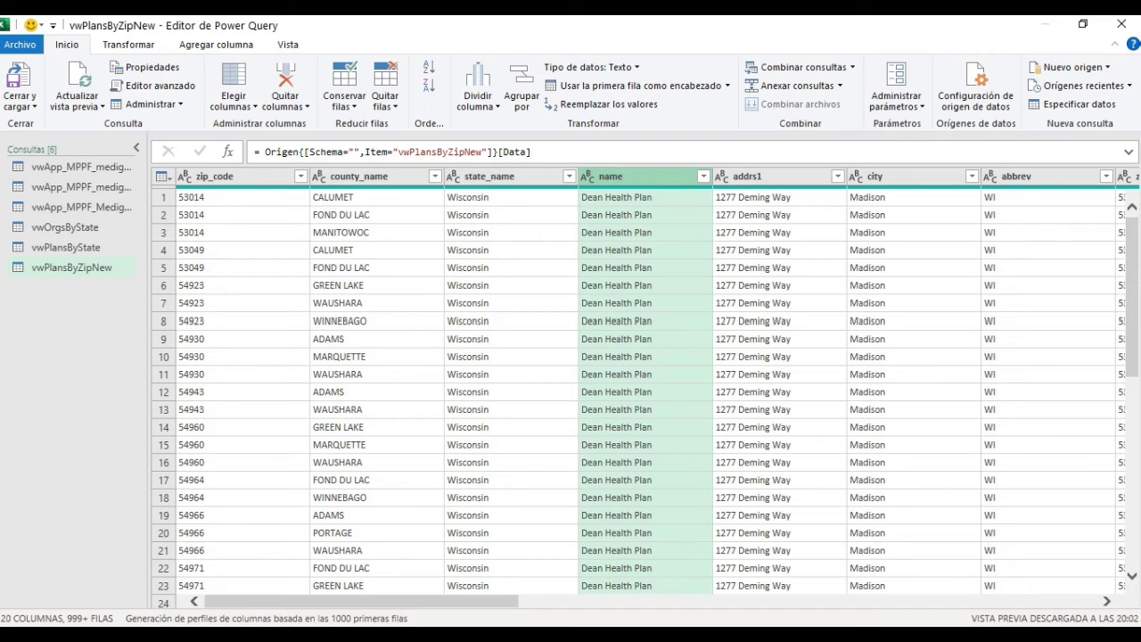
- Compare the zip_code values in the first four rows of vwPlansByZipNew
click(240, 249)
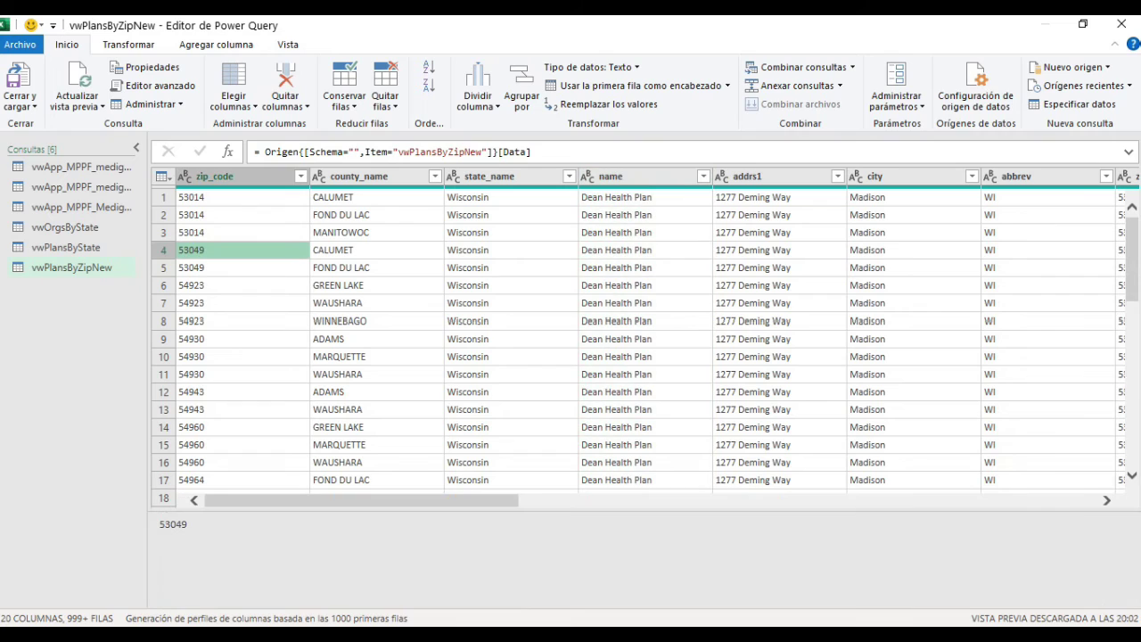
click(240, 197)
click(241, 231)
click(241, 197)
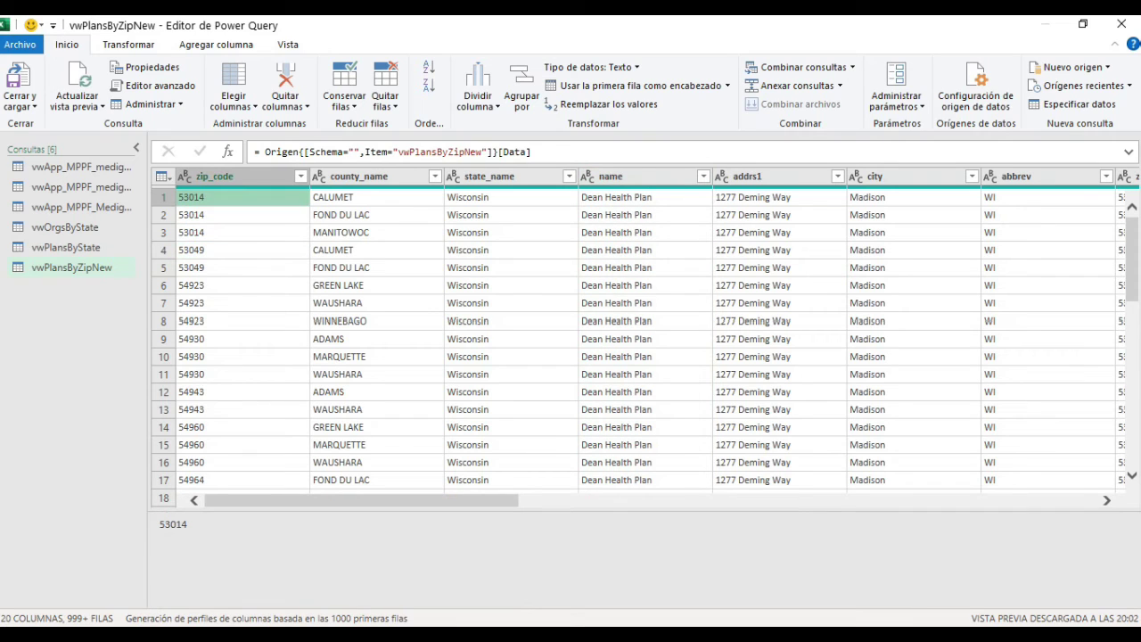
click(240, 215)
click(241, 250)
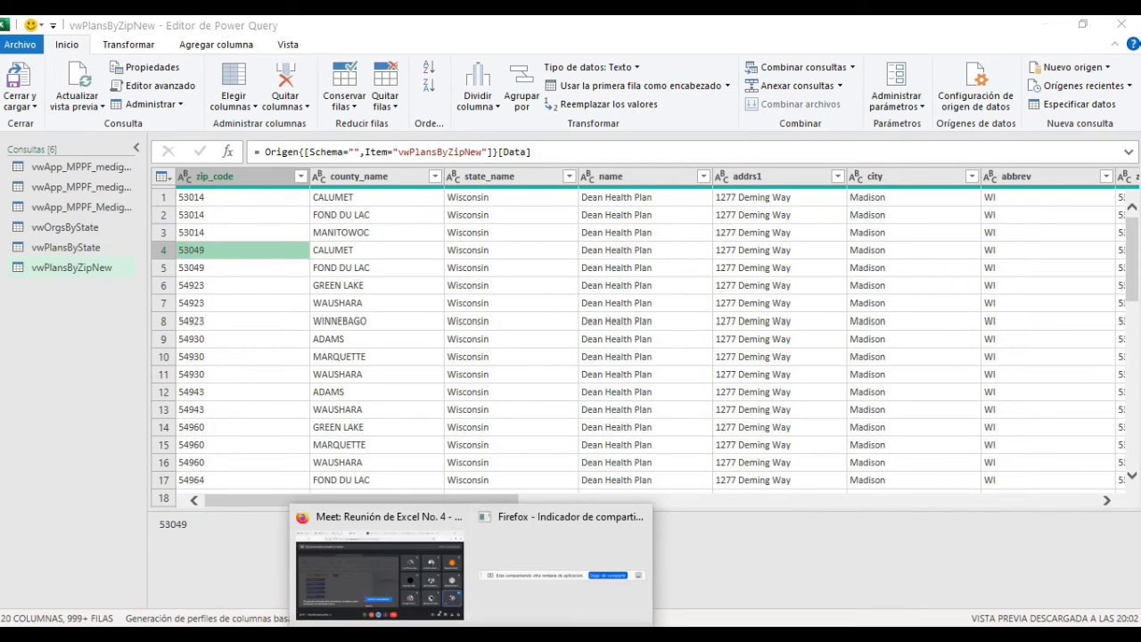
- Switch to the Meet call and the Excel course page's Unidad 6 resources, and return to the Power Query Editor
click(374, 534)
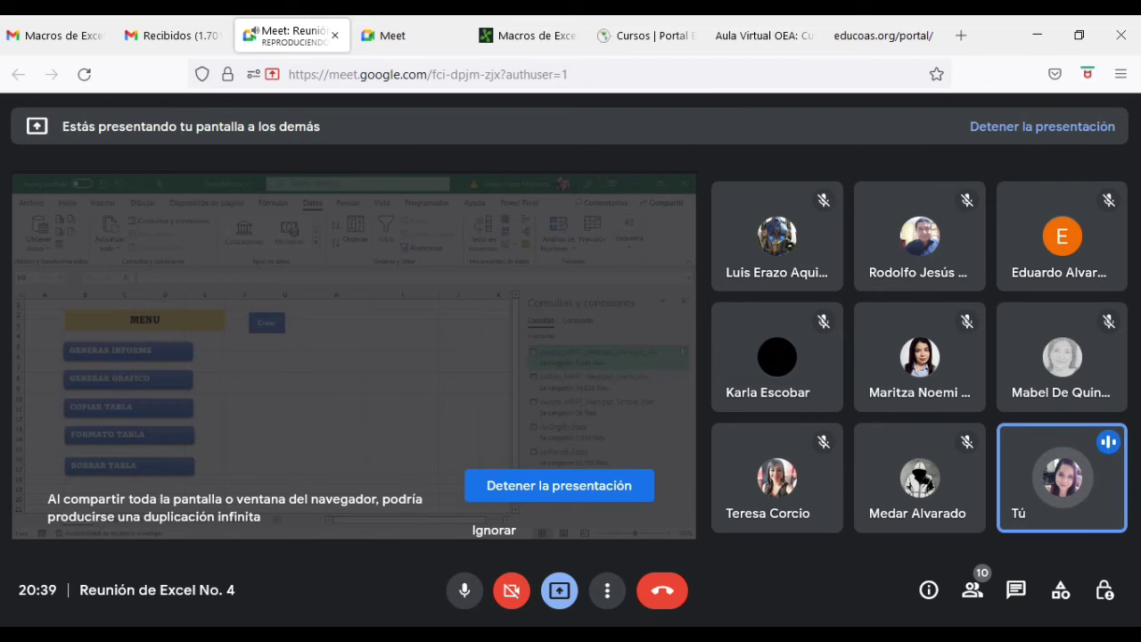
click(553, 522)
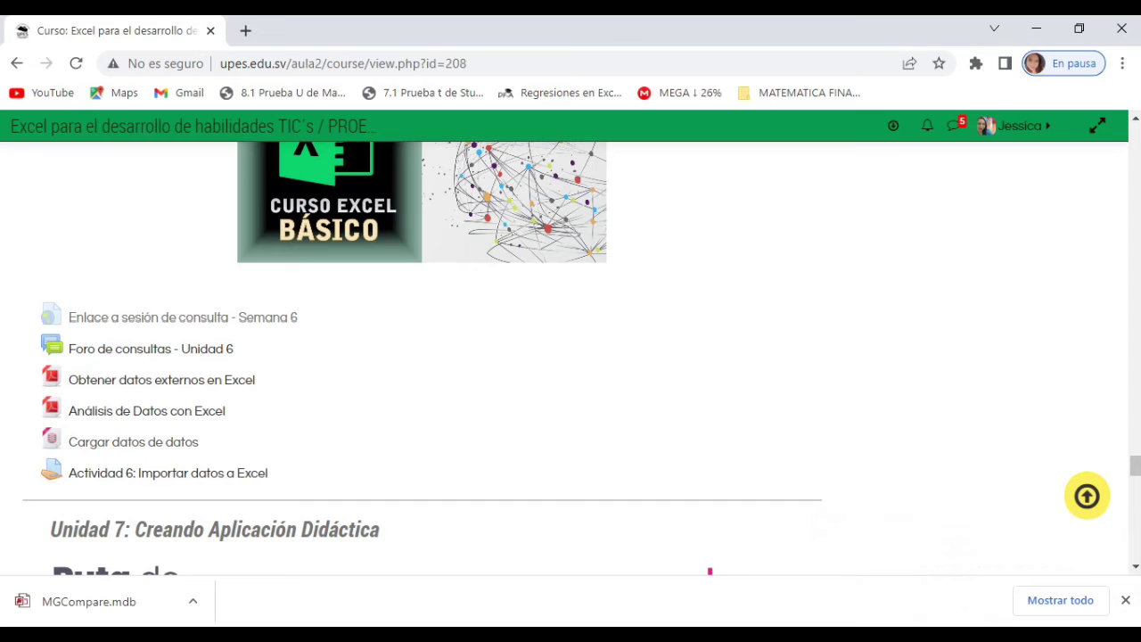
key(alt+Tab)
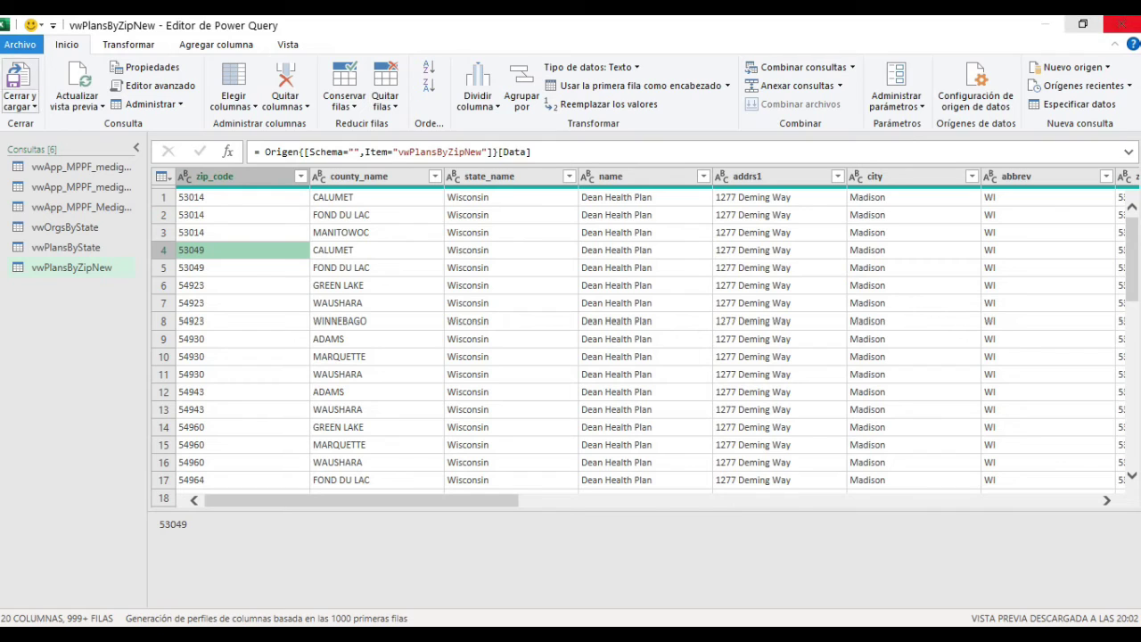
- Look over the editor's commands for transforming existing columns and for adding new ones
click(128, 44)
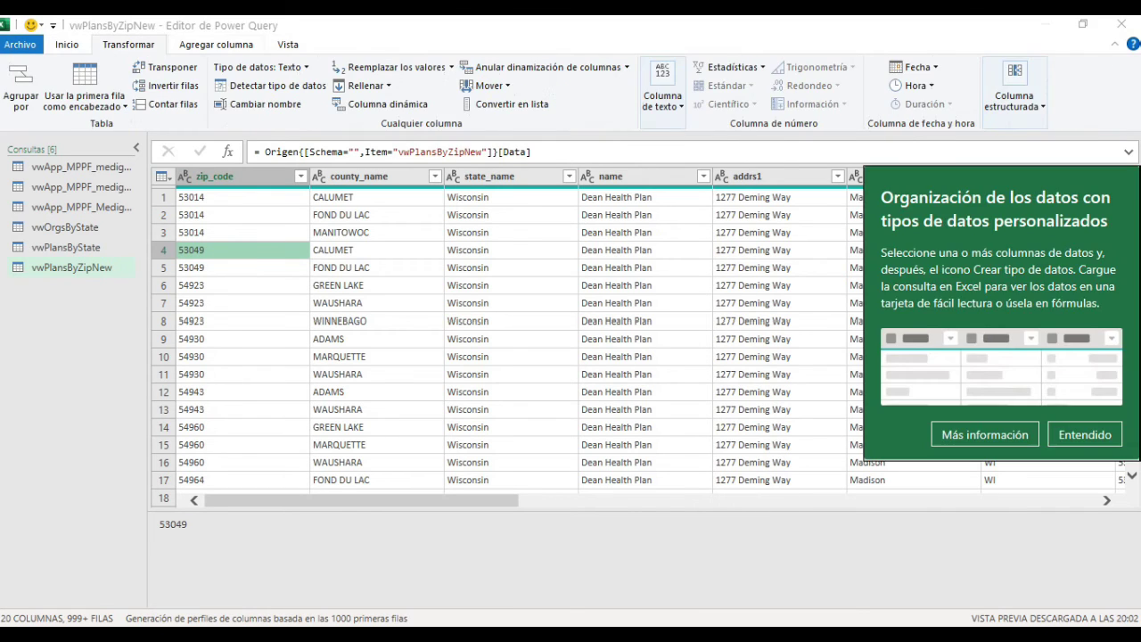
click(215, 45)
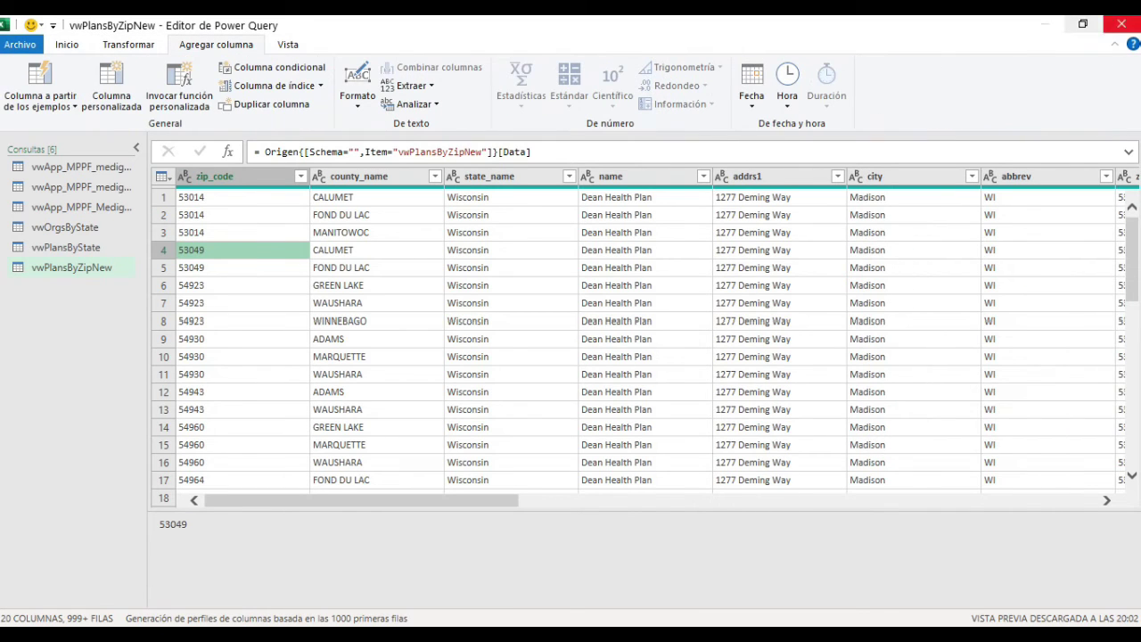
- Close the Power Query Editor and open the vwApp_MPPF_medigap_premiums query from the workbook for editing
click(1121, 24)
key(alt+Tab)
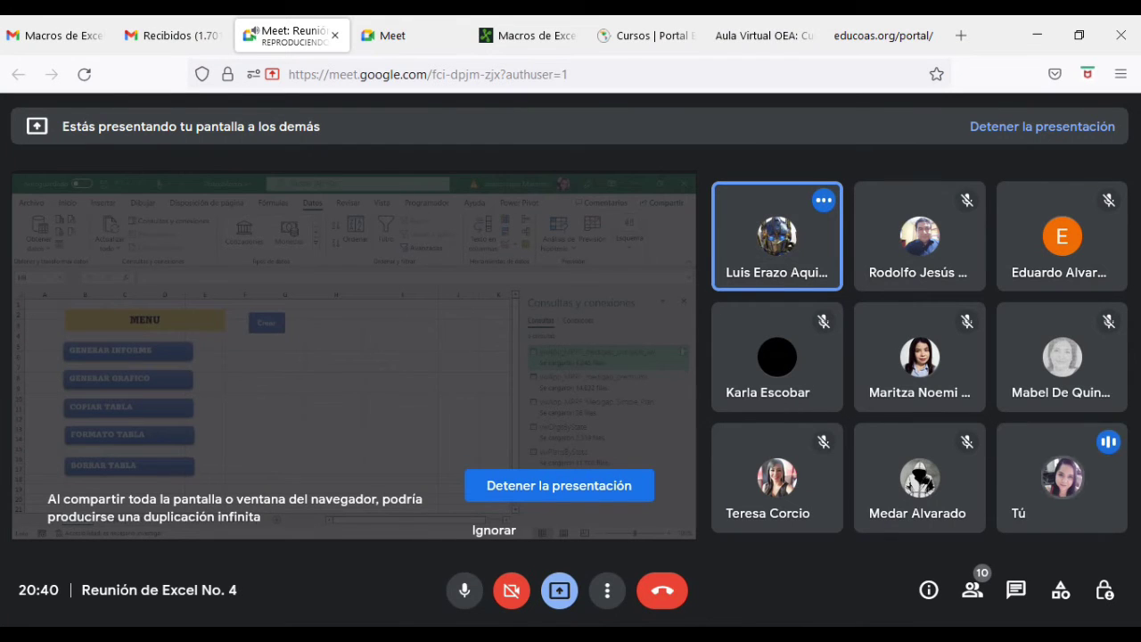
key(alt+Tab)
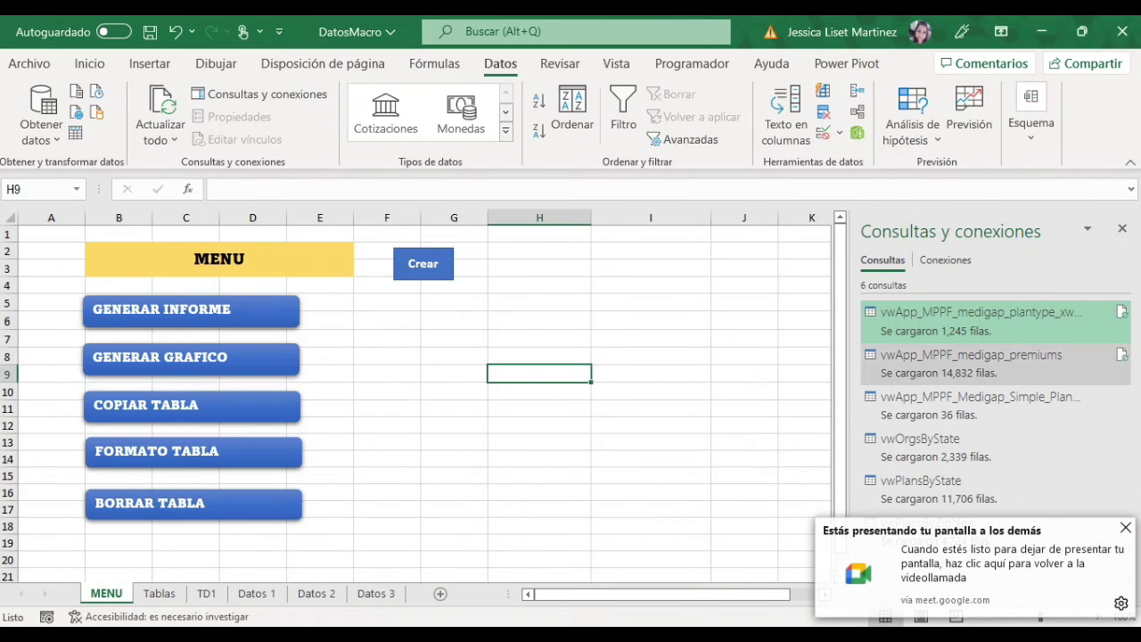
click(972, 363)
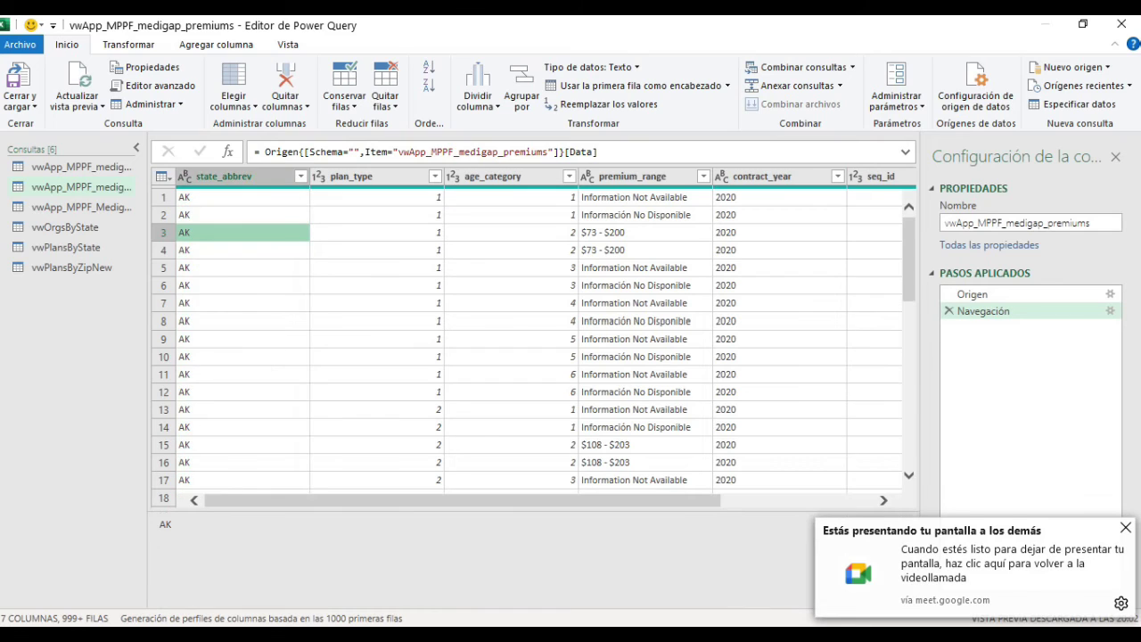
- Filter the state_abbrev column of vwApp_MPPF_medigap_premiums to show only CA
click(300, 175)
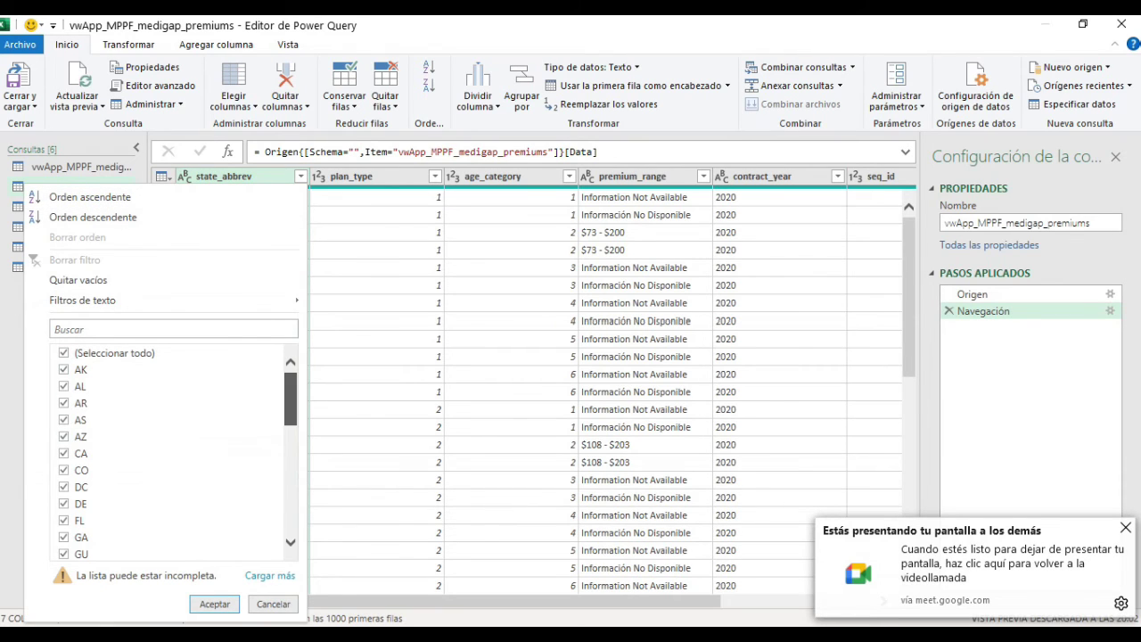
mouse_move(291, 399)
mouse_down()
mouse_move(291, 462)
mouse_move(291, 398)
mouse_up()
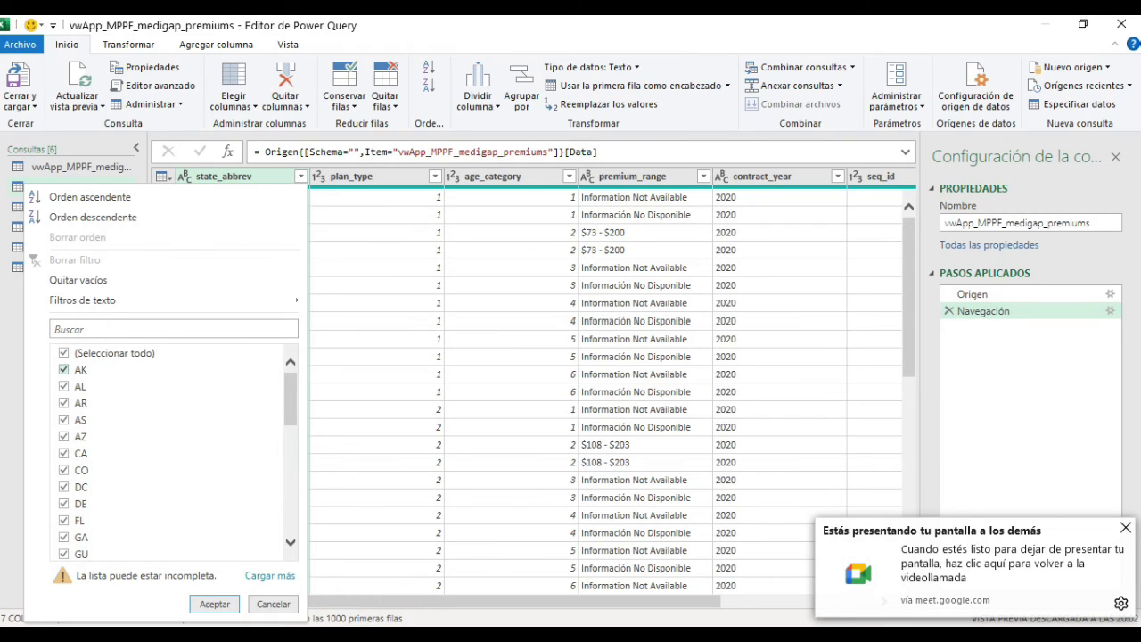
key(Tab)
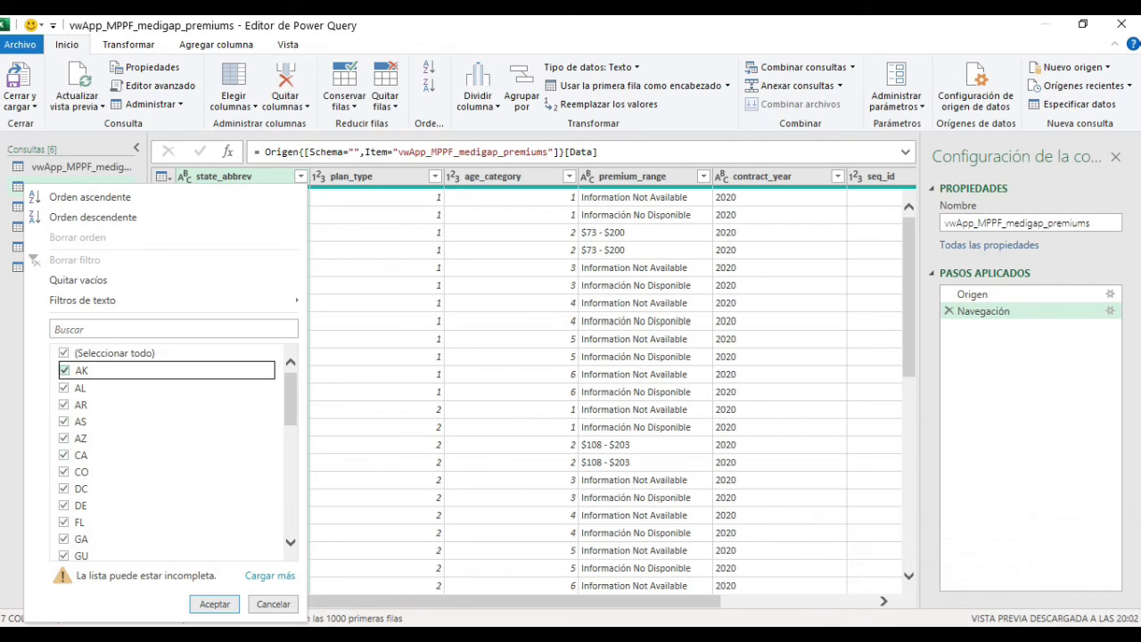
click(63, 353)
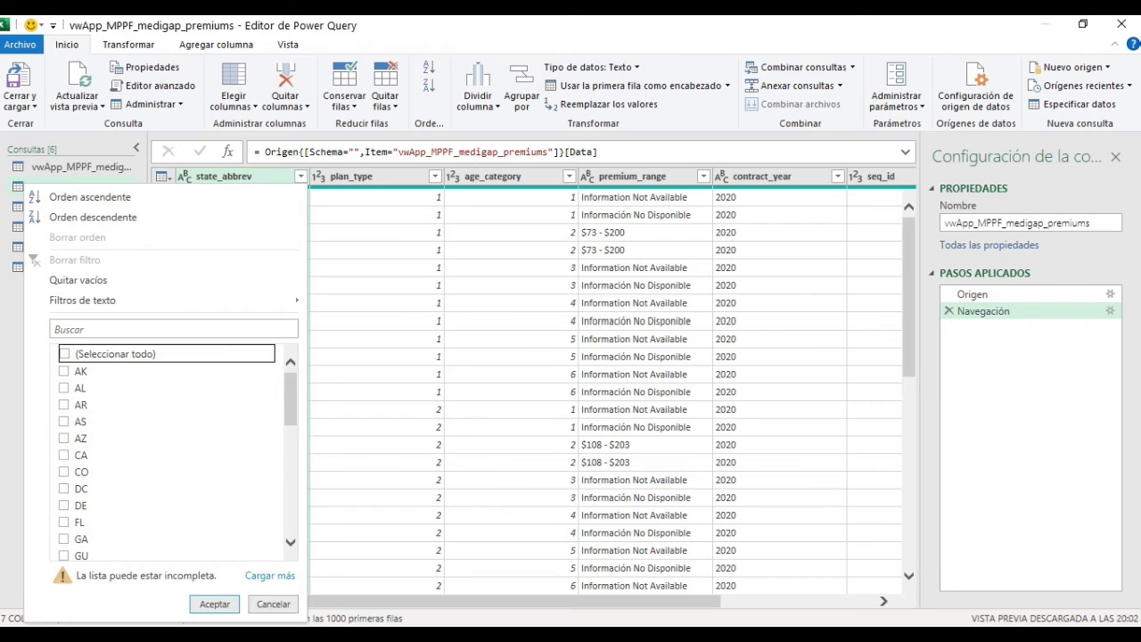
click(64, 454)
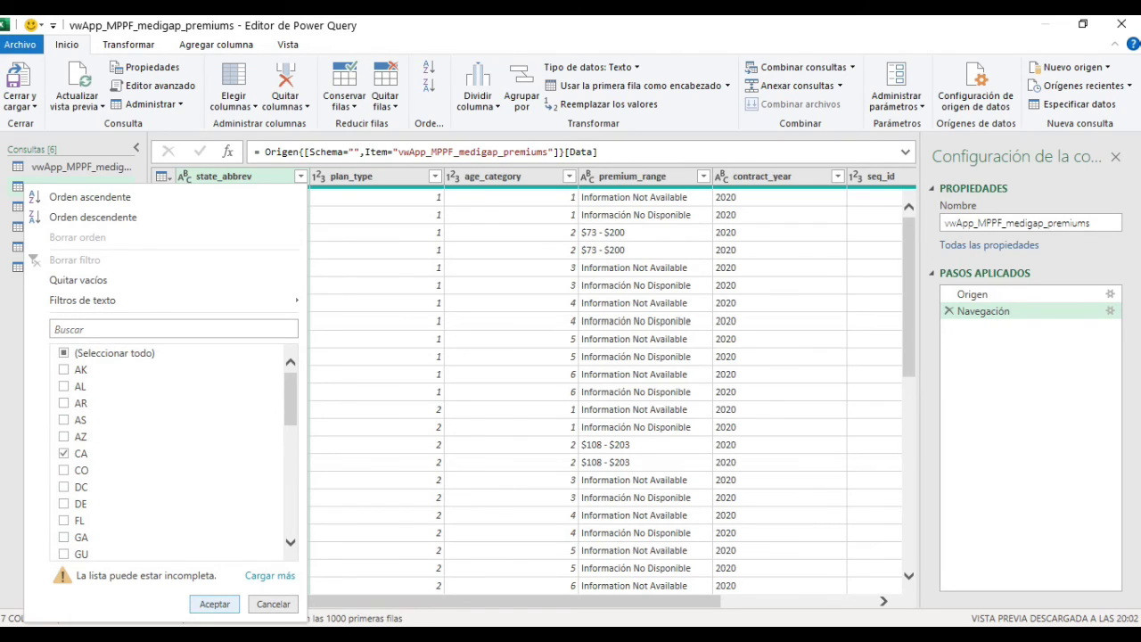
click(214, 603)
- Switch to the Meet call, stop the current presentation, and present the DatosMacro - Excel window instead
mouse_move(471, 634)
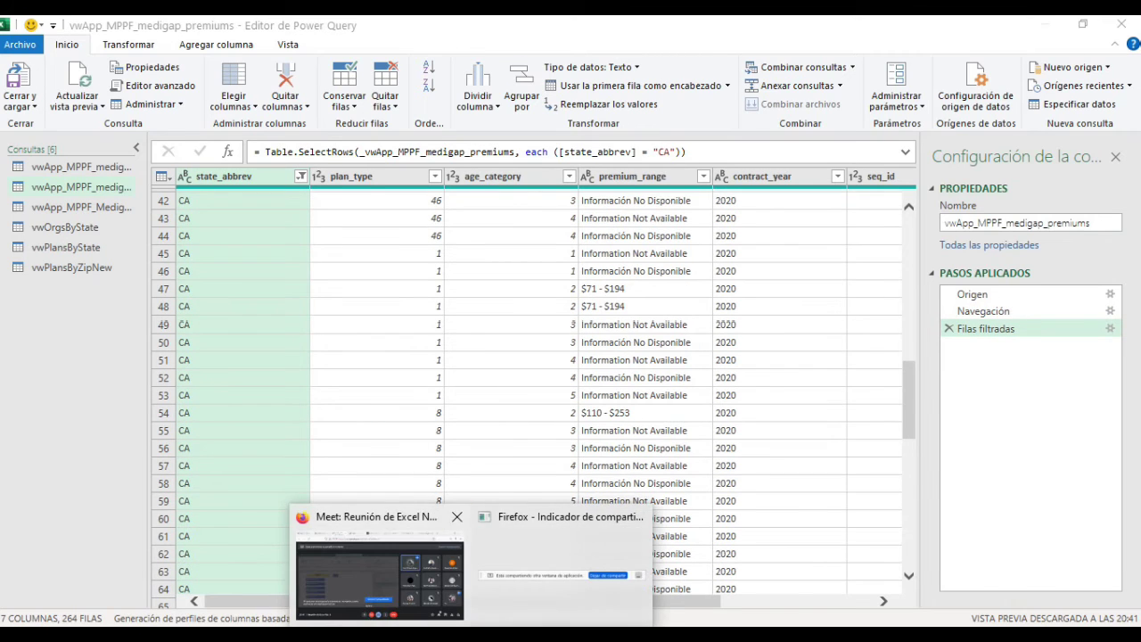
click(379, 575)
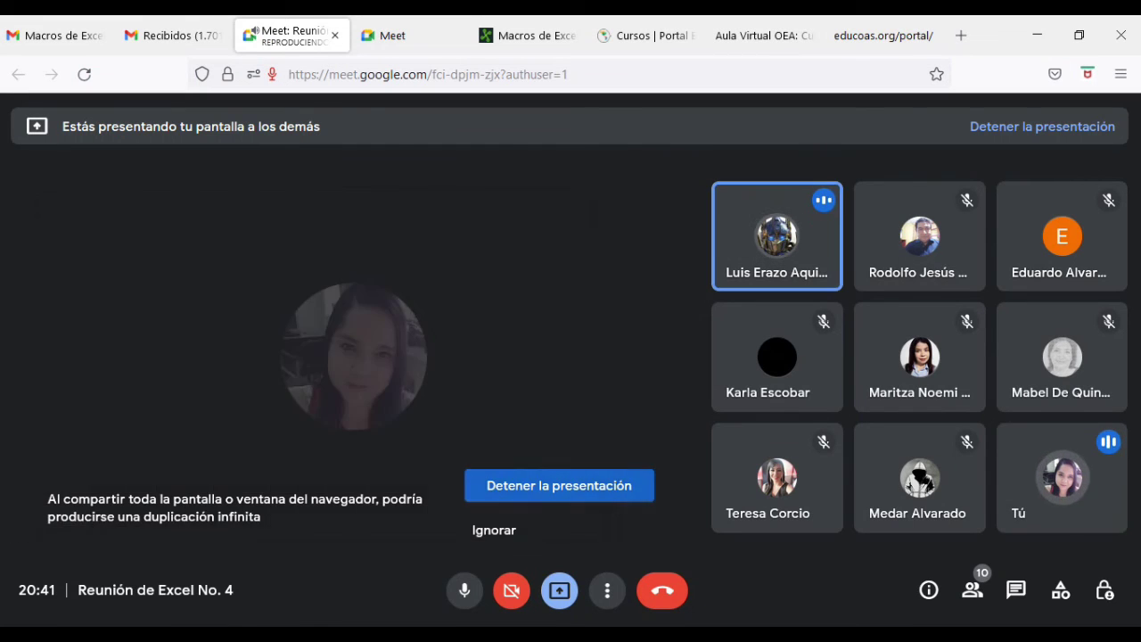
click(559, 484)
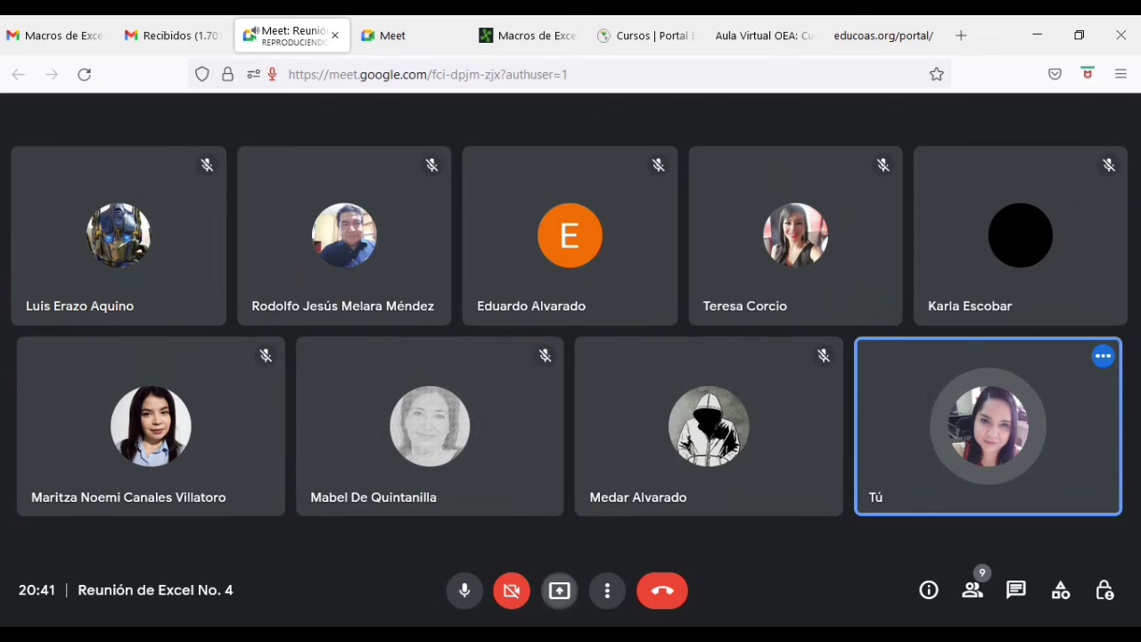
click(559, 590)
click(664, 494)
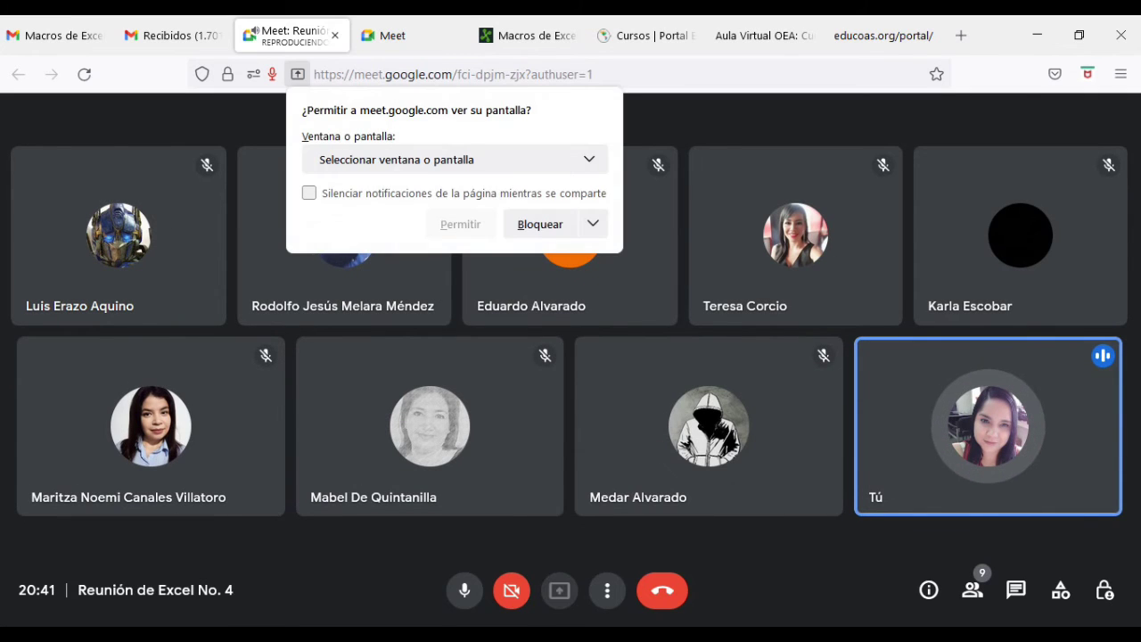
click(454, 159)
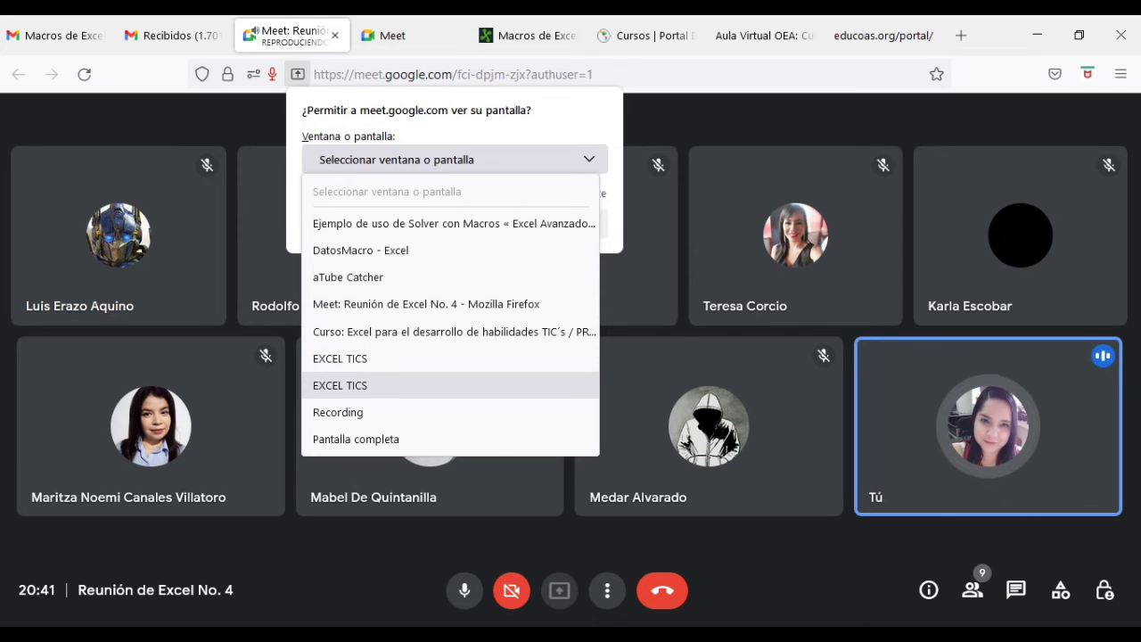
click(361, 250)
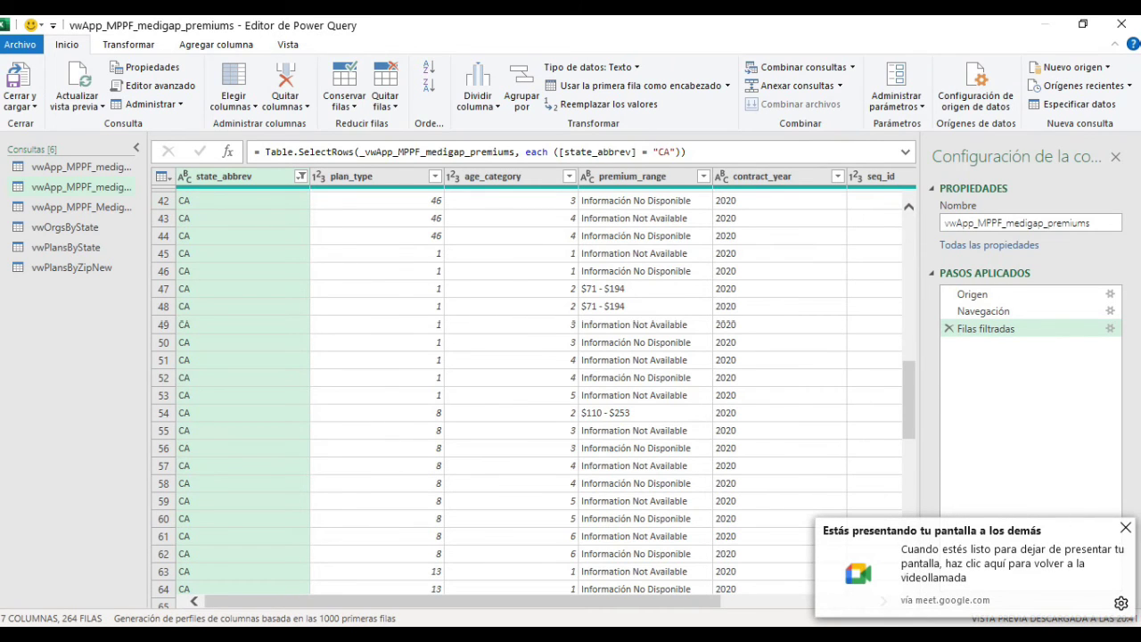
- Reset the state_abbrev filter to include all states
click(301, 177)
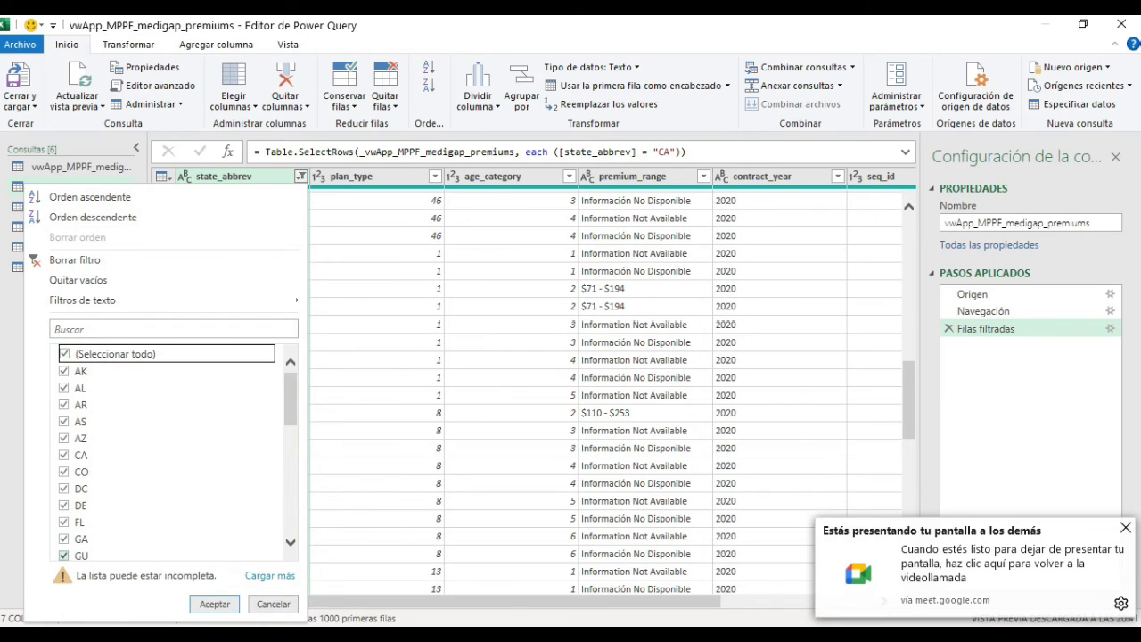
click(214, 603)
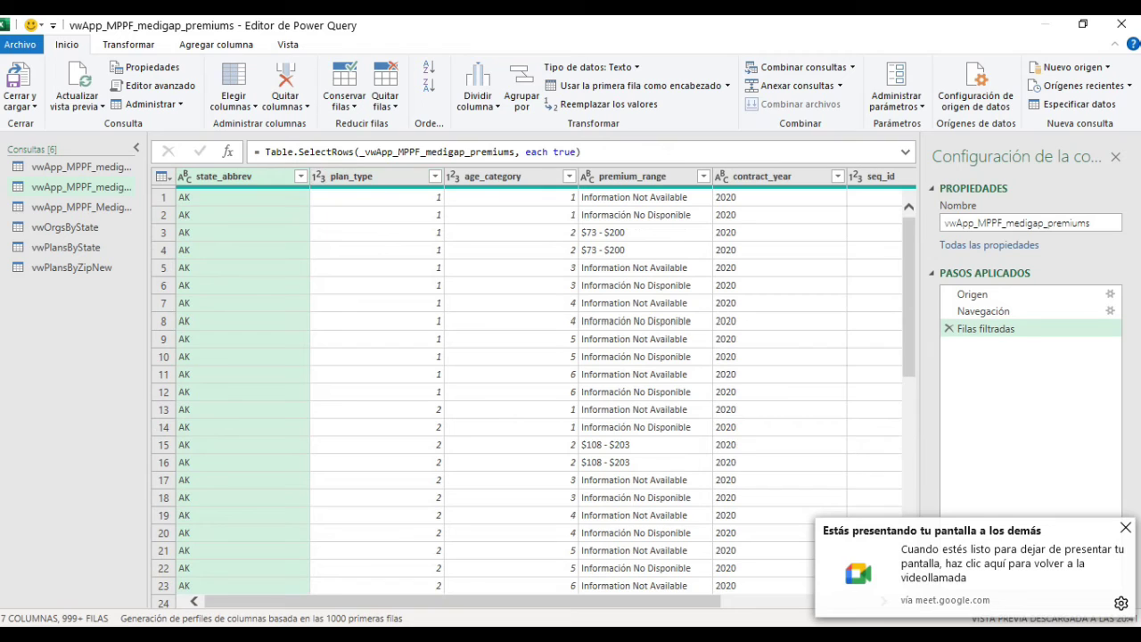
- Restrict state_abbrev in the premiums query to CA and close the editor, keeping the changes
click(300, 176)
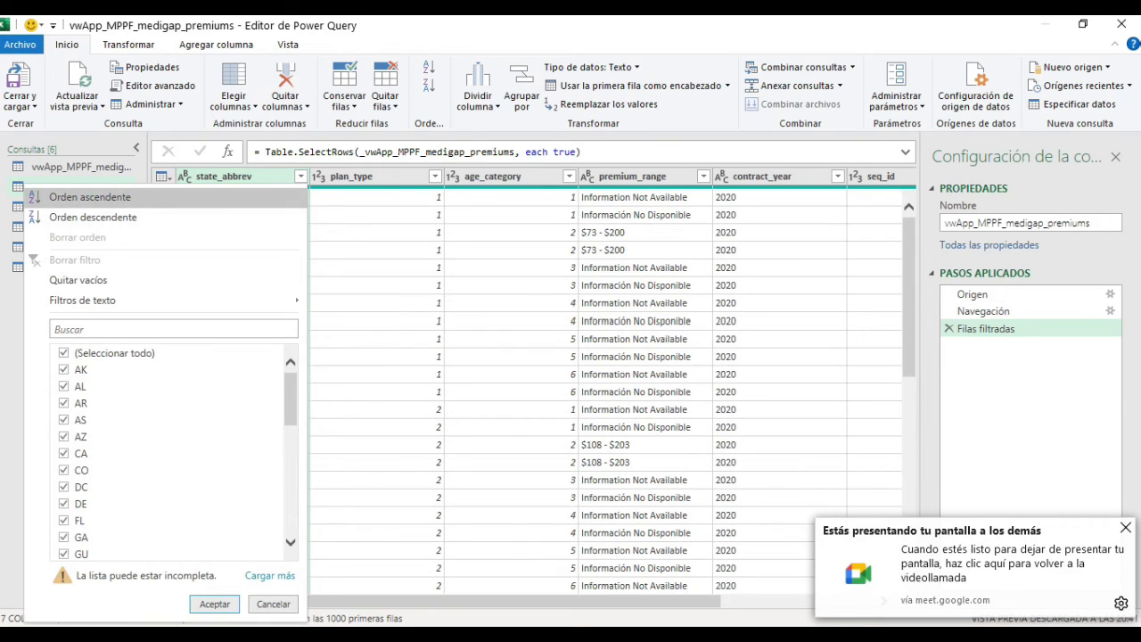
mouse_move(291, 399)
mouse_down()
mouse_move(291, 450)
mouse_move(290, 400)
mouse_up()
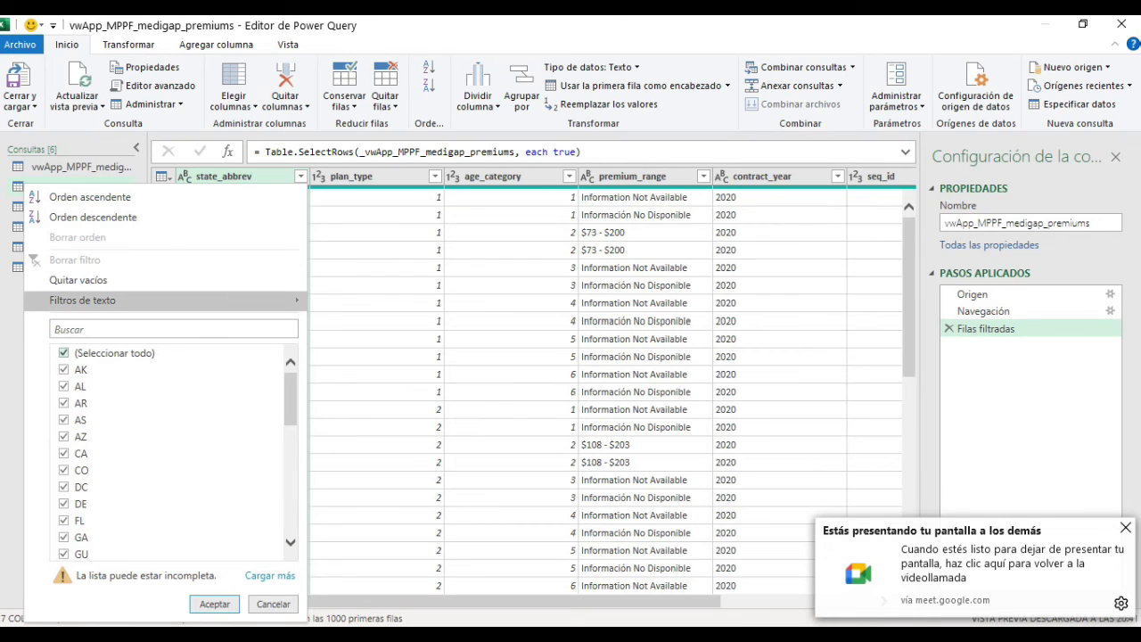
click(64, 353)
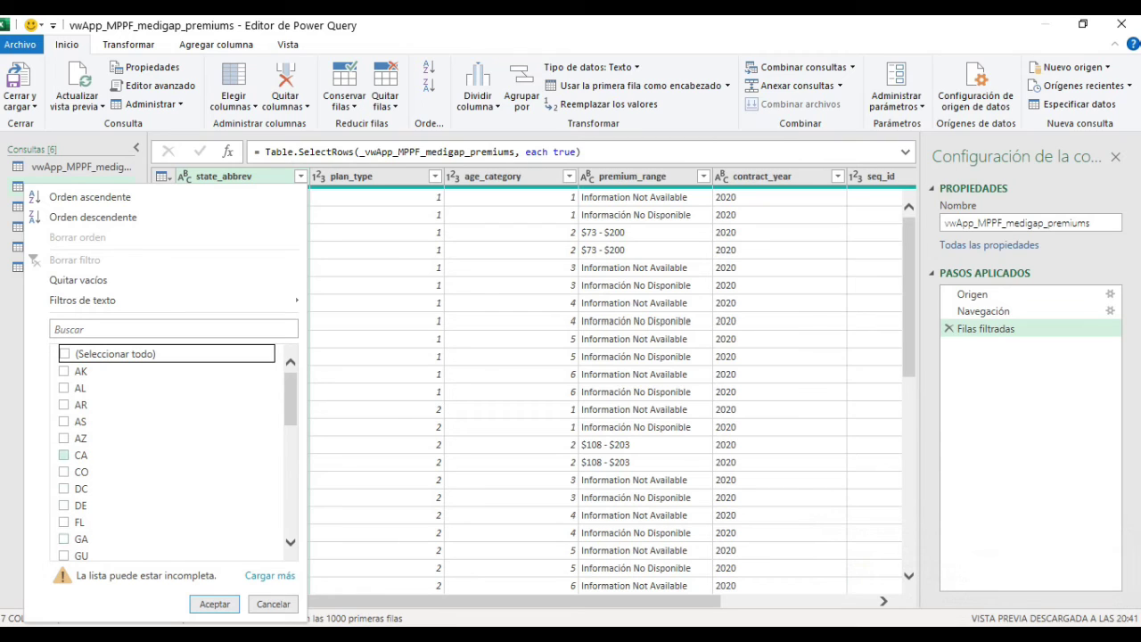
click(64, 454)
click(214, 603)
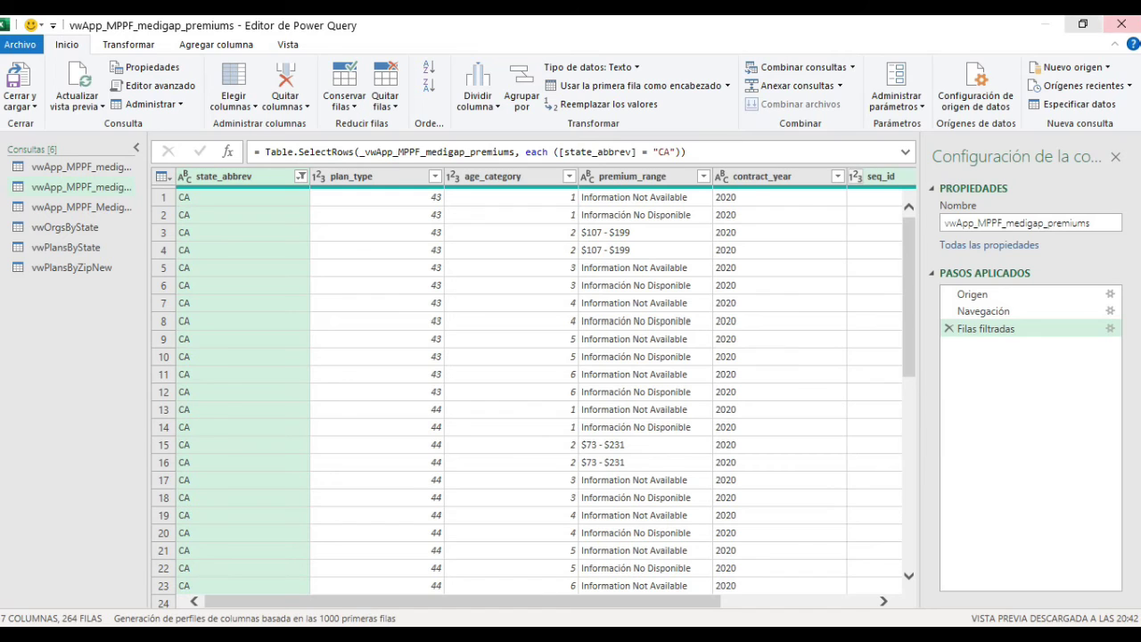
click(1121, 24)
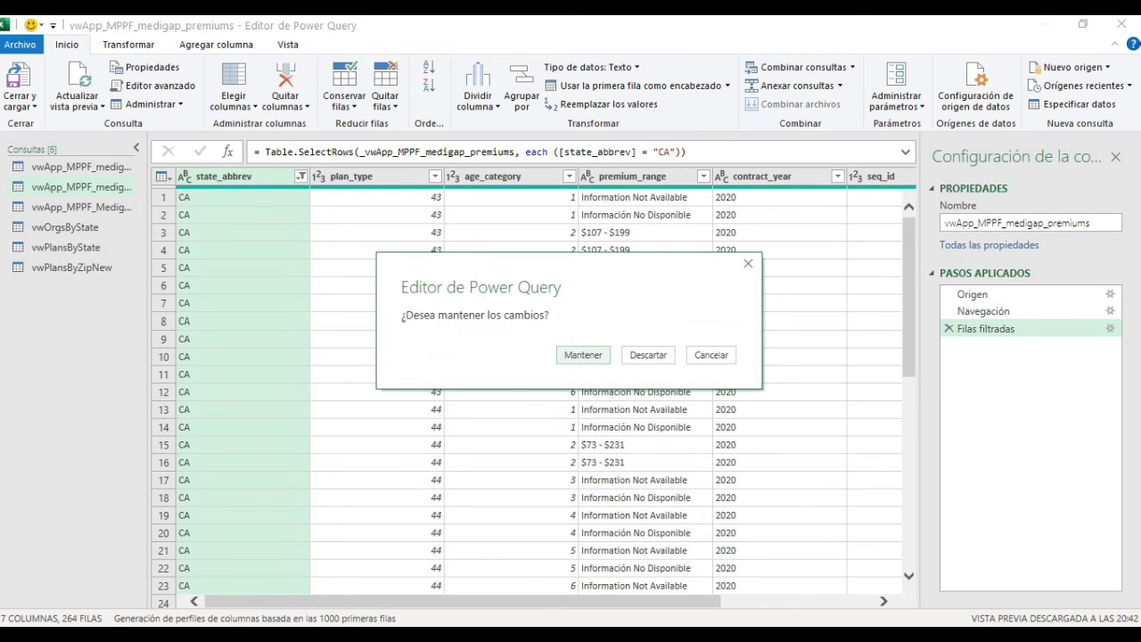
key(Return)
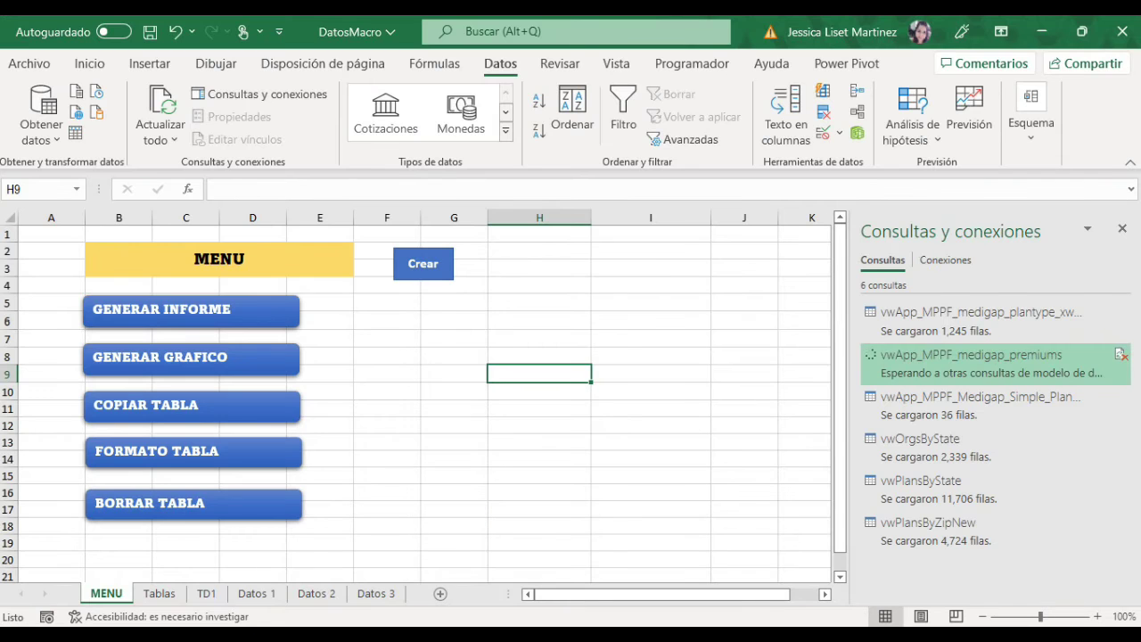
- Open the Datos 1 sheet and turn on filtering for its header row
click(253, 575)
click(257, 592)
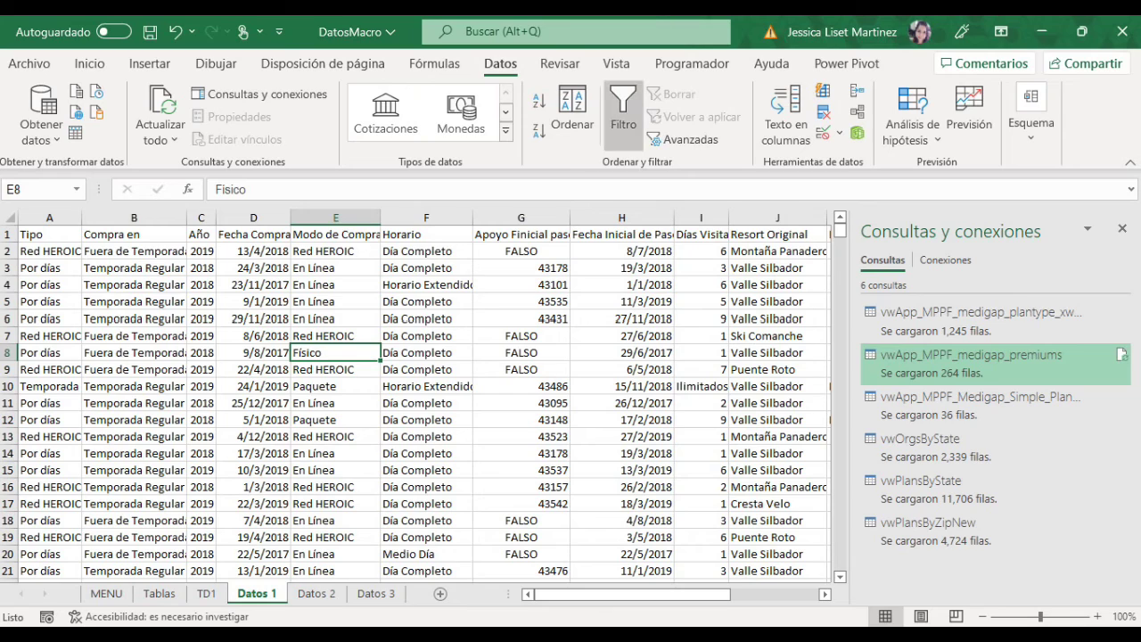
click(623, 116)
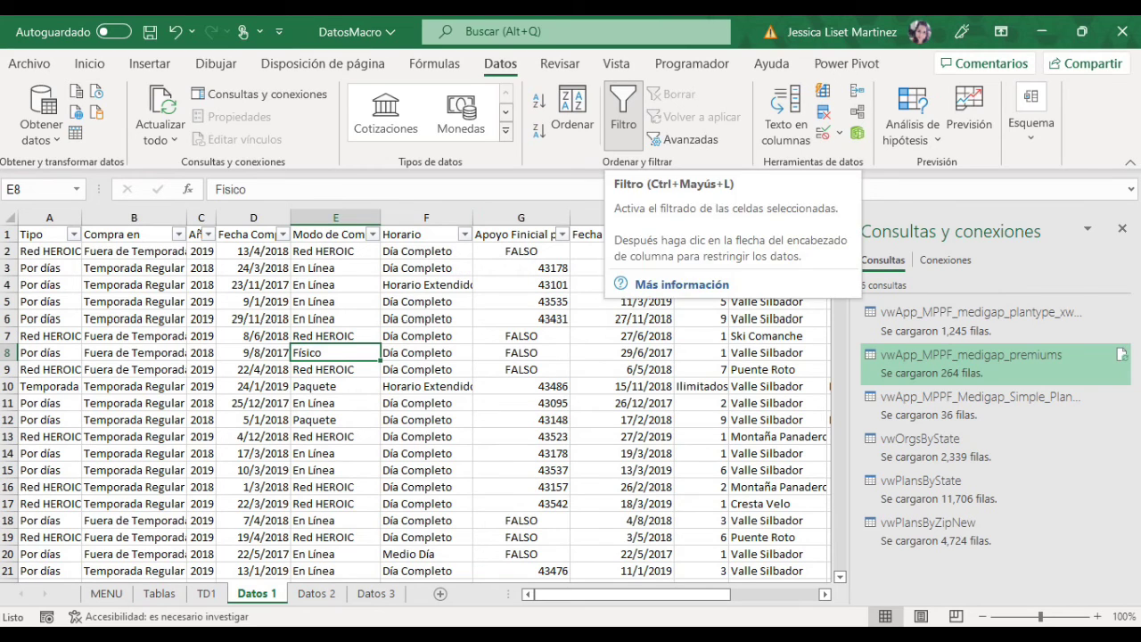
click(623, 114)
click(623, 114)
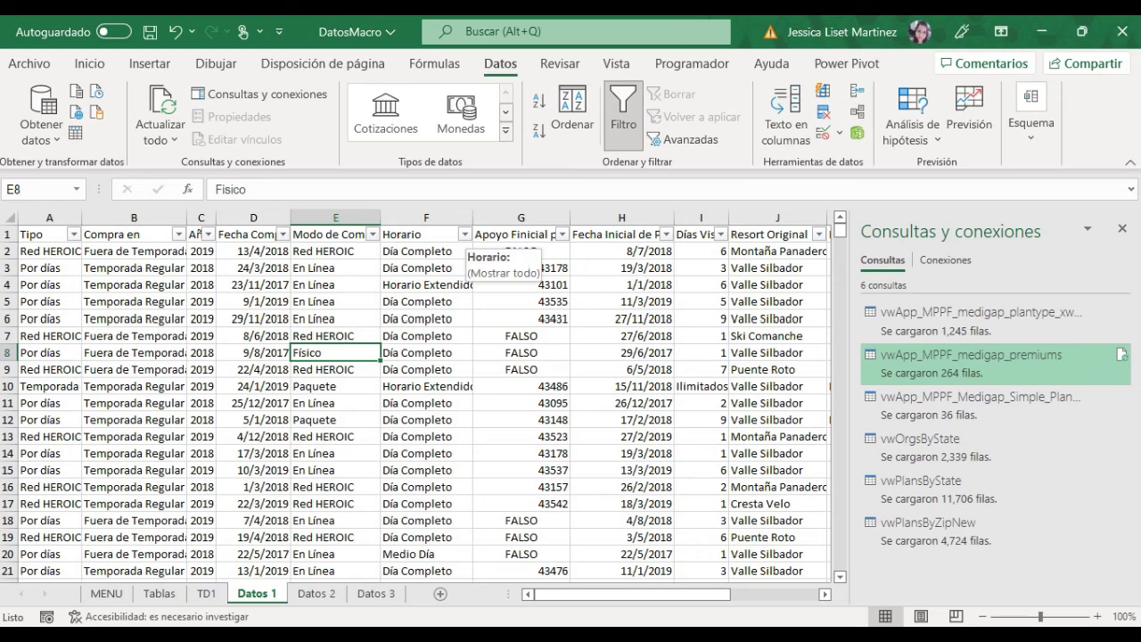
- Filter the Horario column of Datos 1 to Día Completo and look through the filtered rows
click(465, 233)
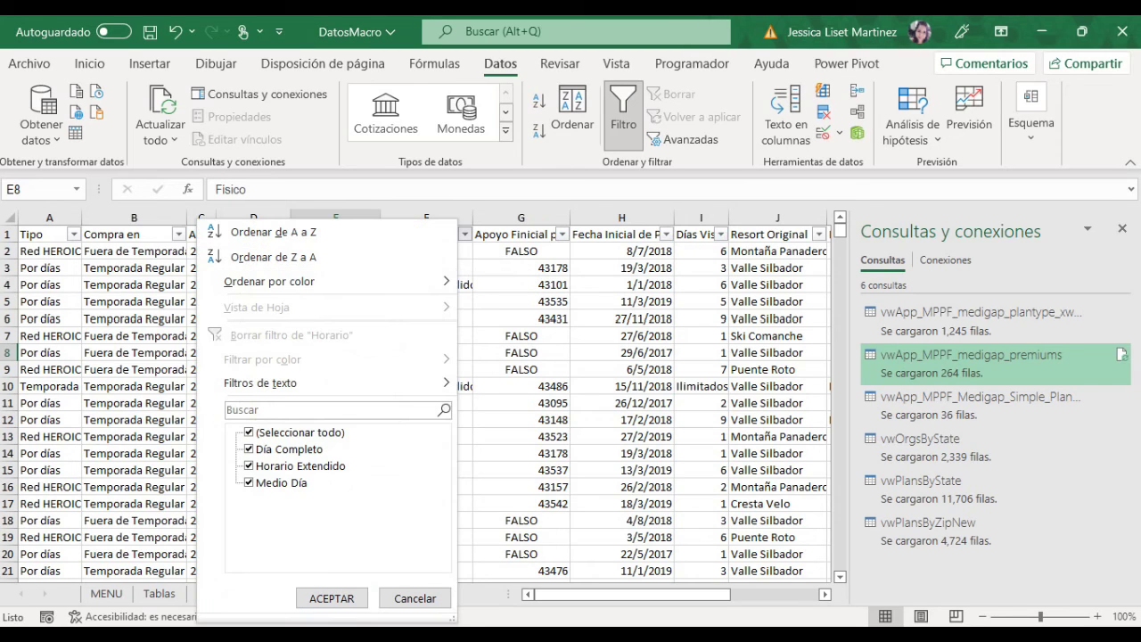
click(249, 433)
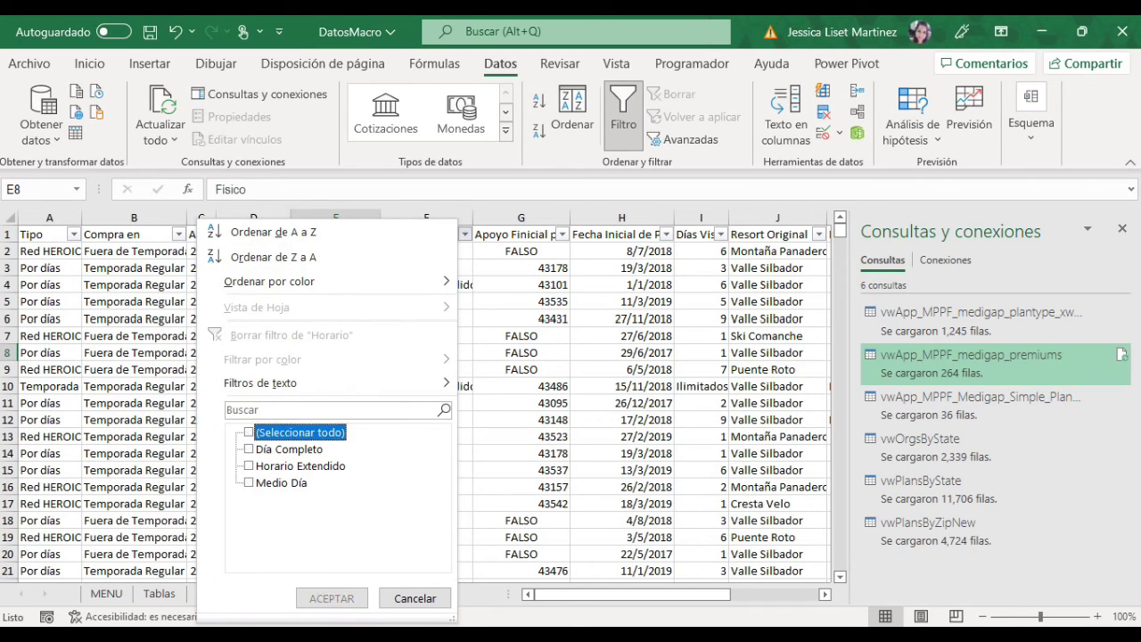
click(249, 449)
click(331, 598)
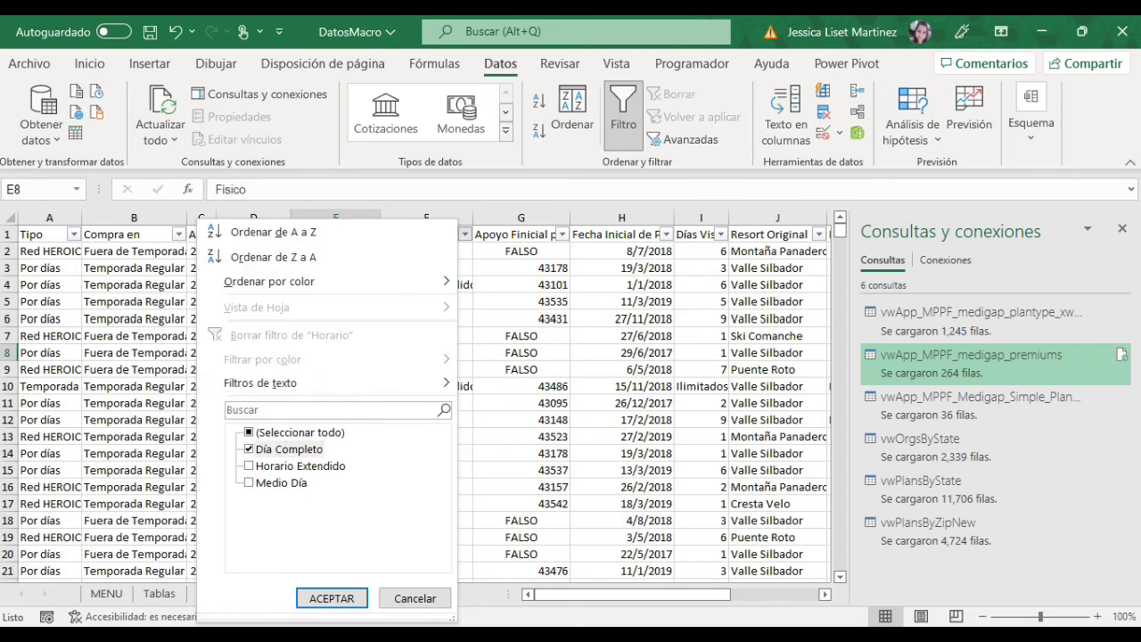
click(332, 598)
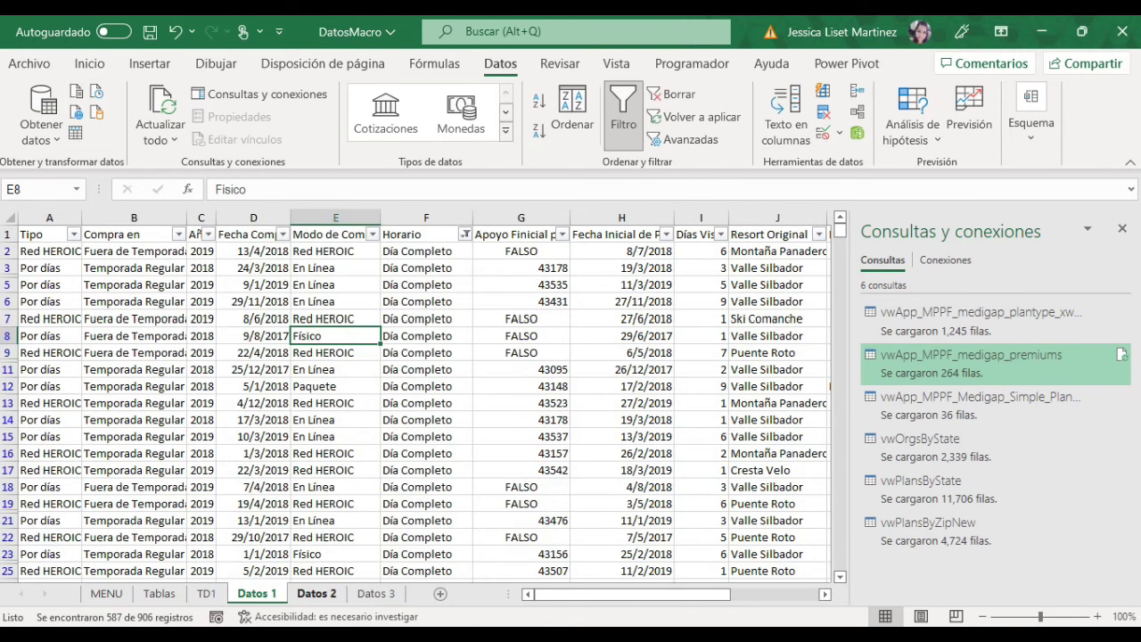
scroll(424, 401, down, 20)
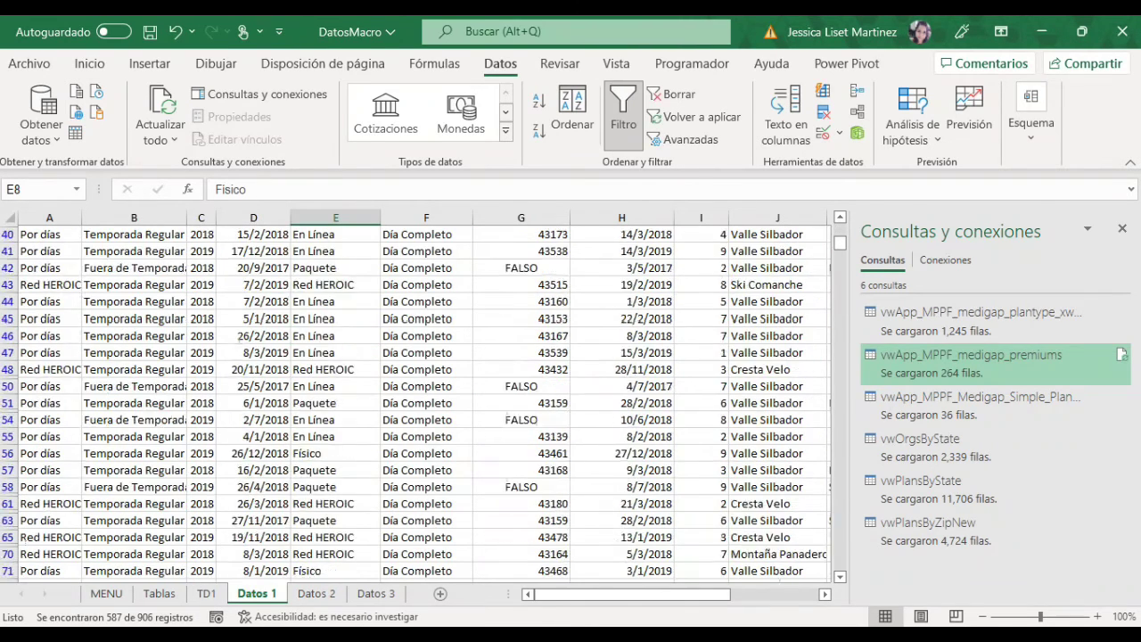
scroll(423, 401, down, 19)
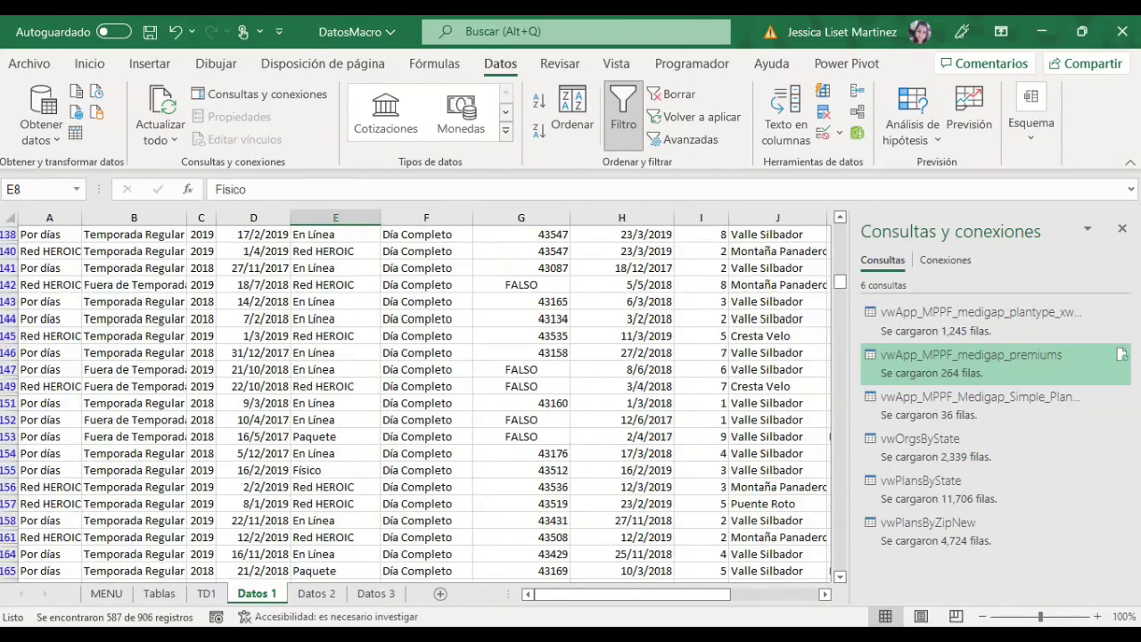
scroll(423, 401, down, 3)
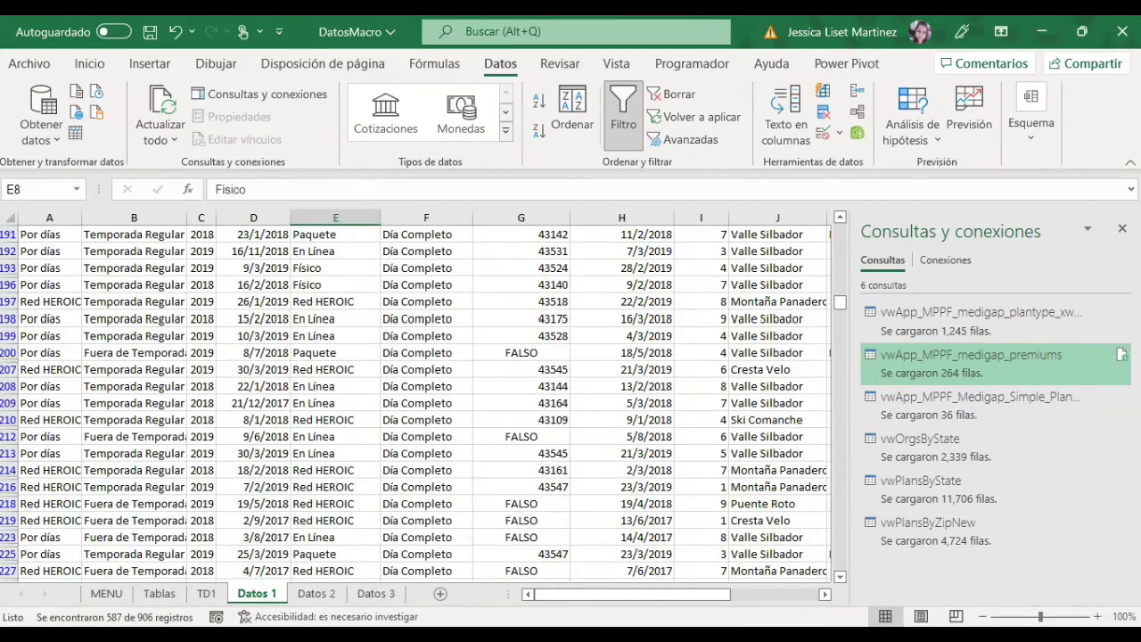
drag(839, 296, 839, 228)
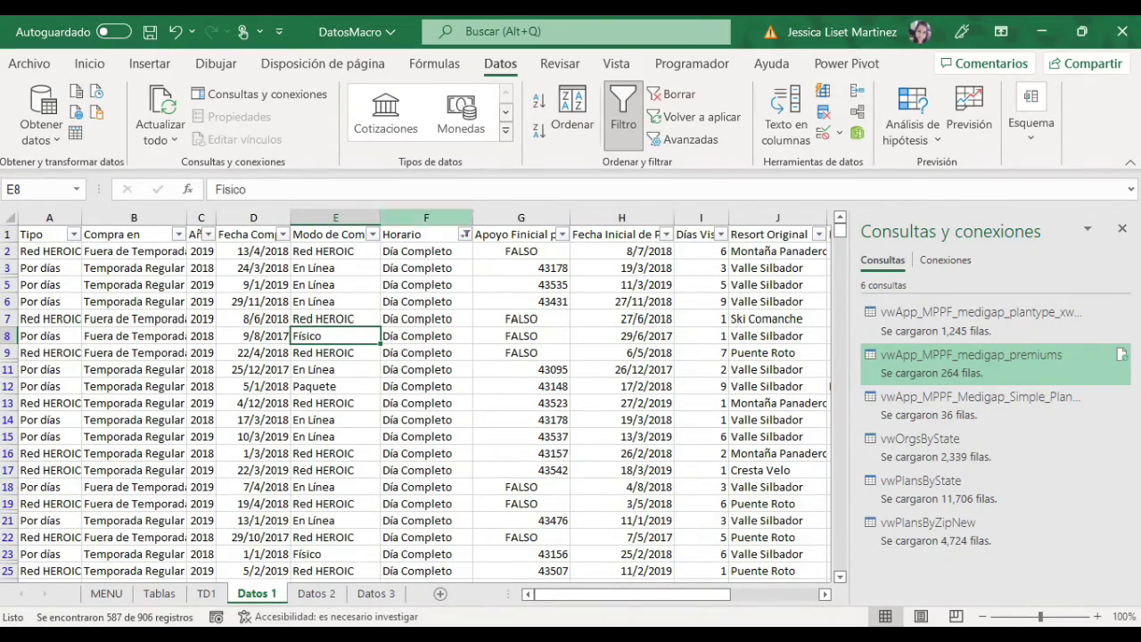
- Turn off filtering on Datos 1 and select cell D5 in the purchase date column
click(623, 112)
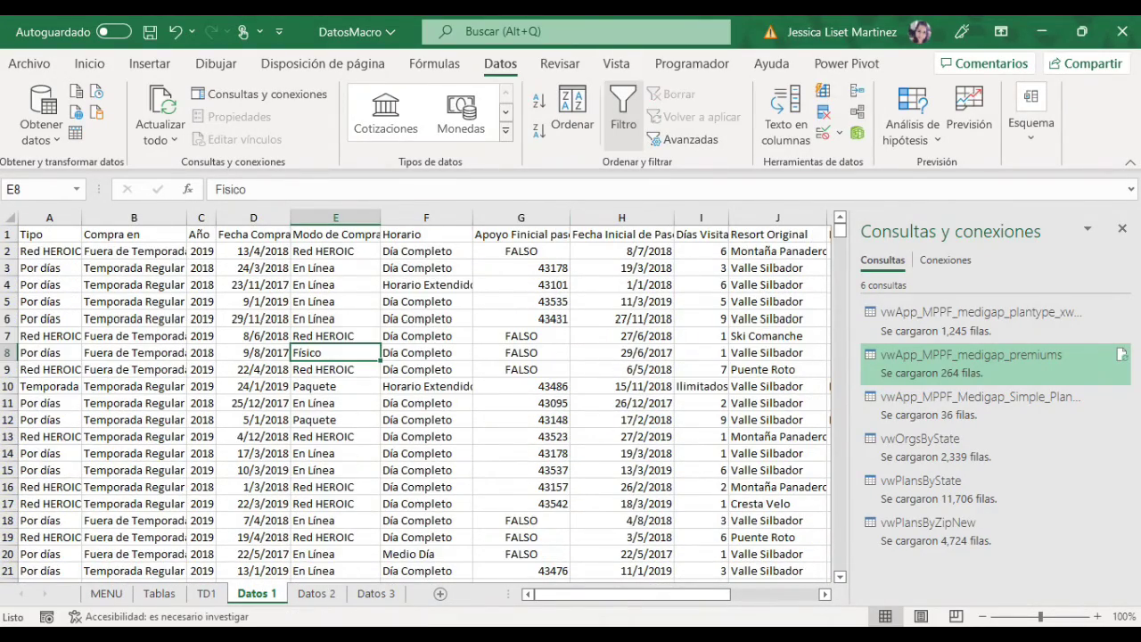
click(426, 251)
click(253, 302)
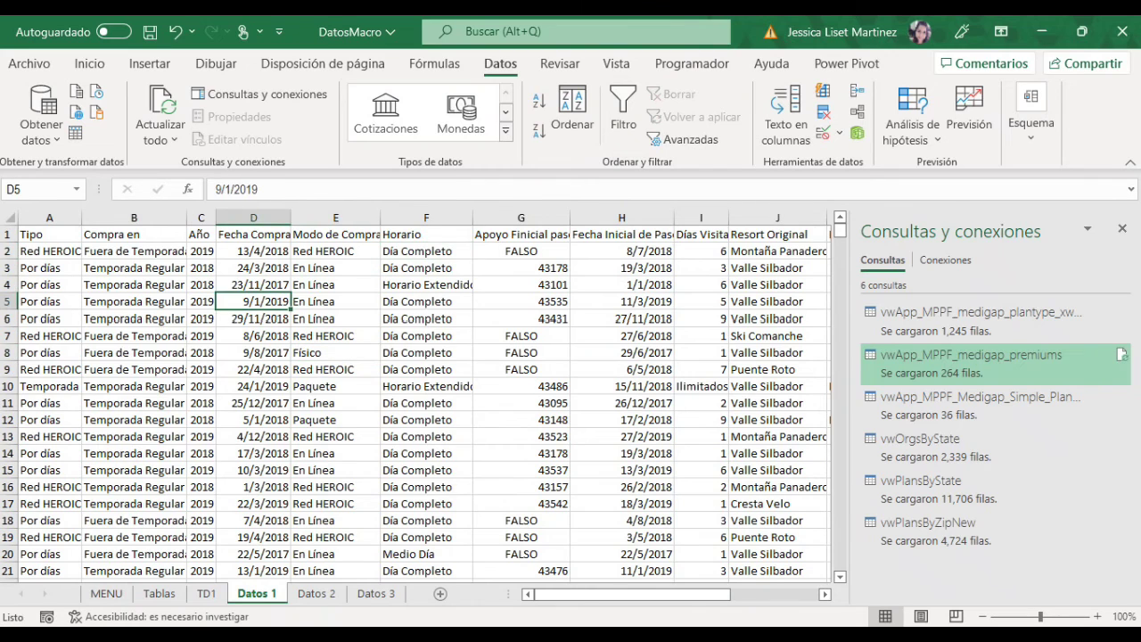
drag(134, 267, 335, 503)
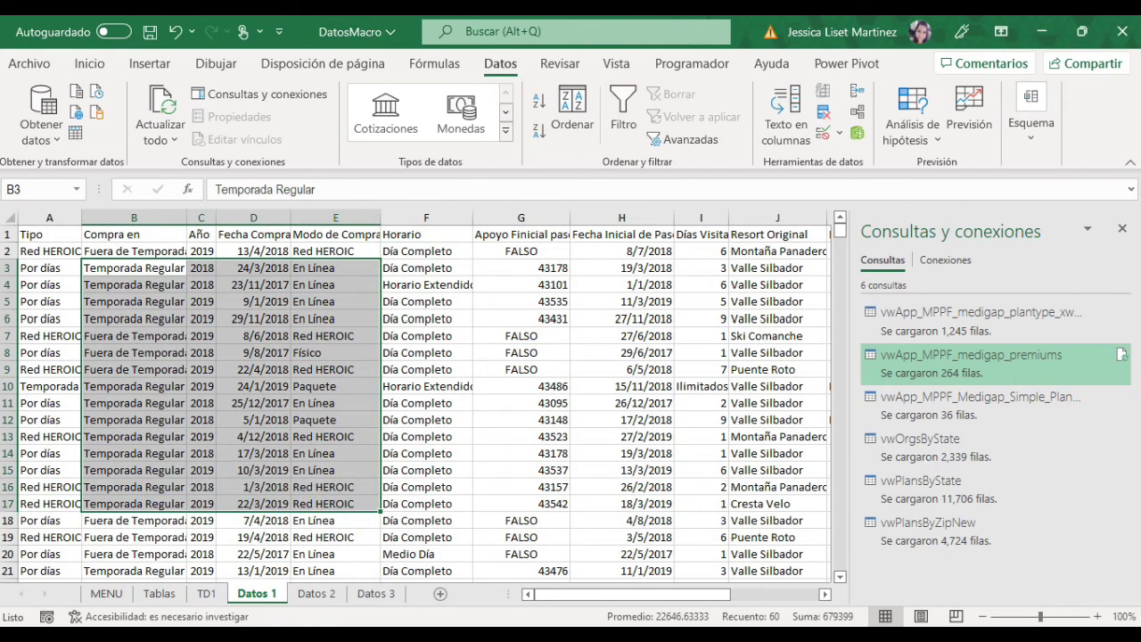
click(134, 301)
click(49, 267)
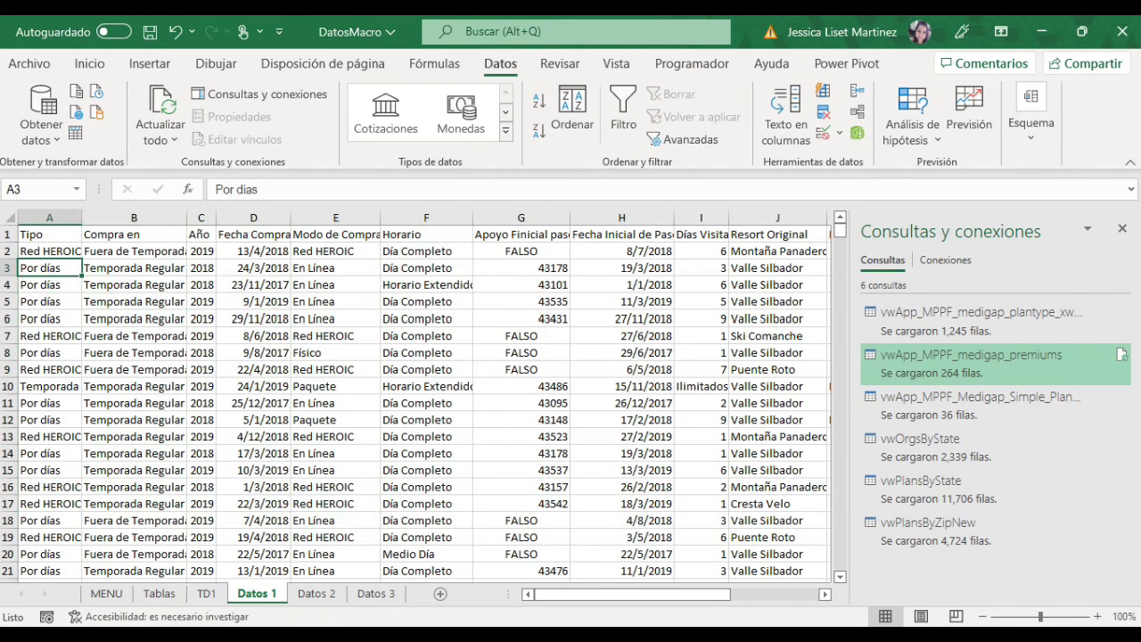
click(134, 284)
click(134, 250)
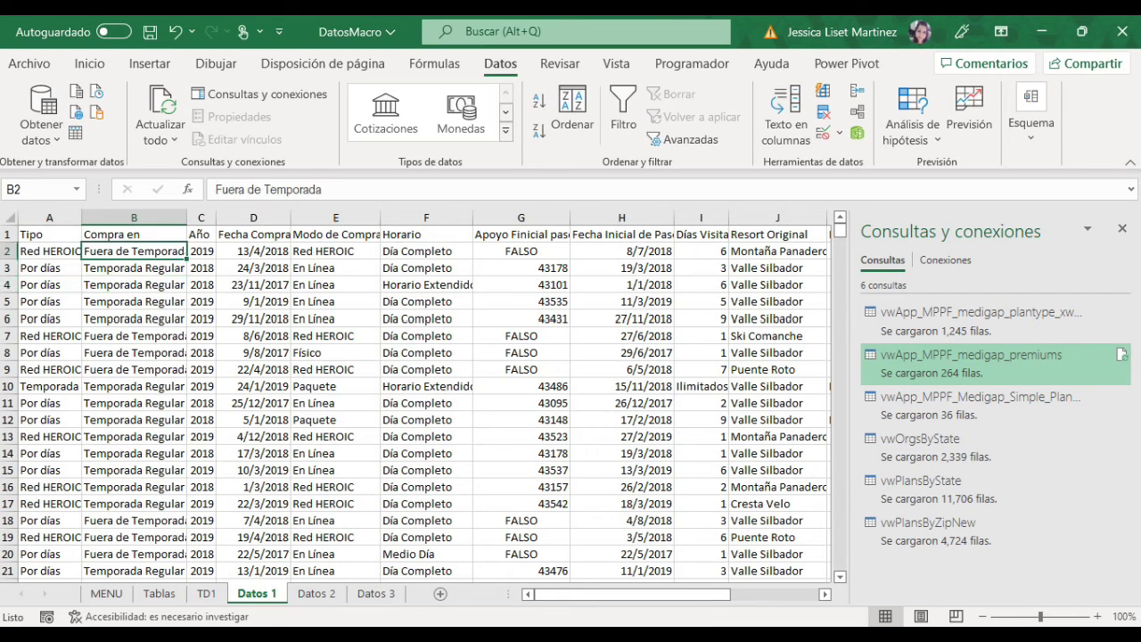
click(134, 233)
click(133, 250)
click(133, 267)
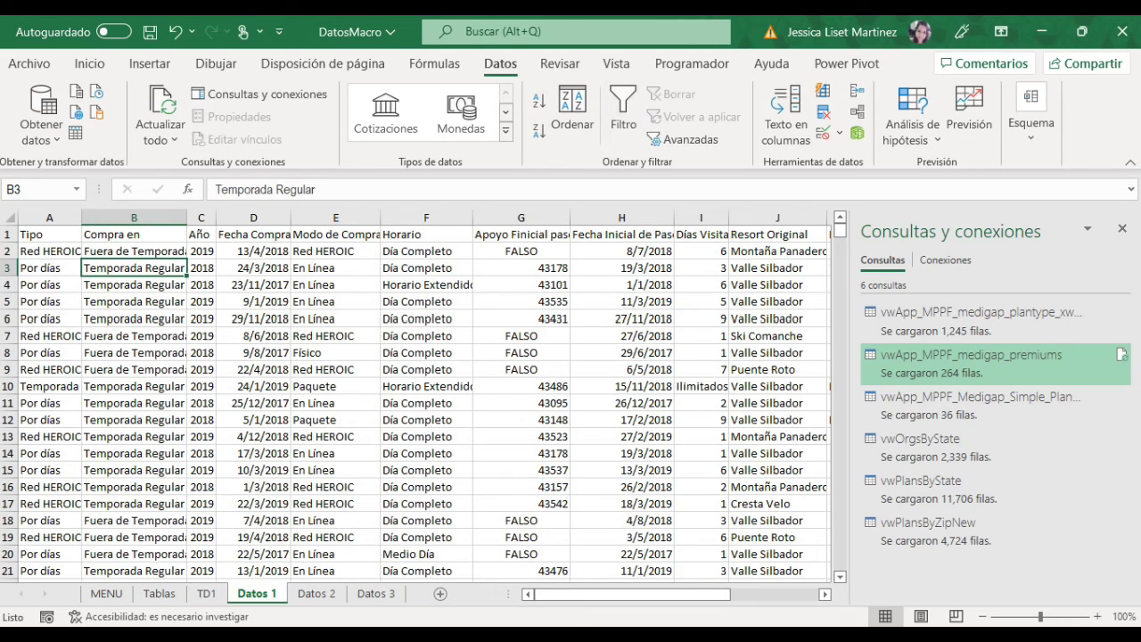
- Turn on filtering for the Datos 1 header row and filter the Compra en column to Temporada Regular
click(133, 234)
click(623, 116)
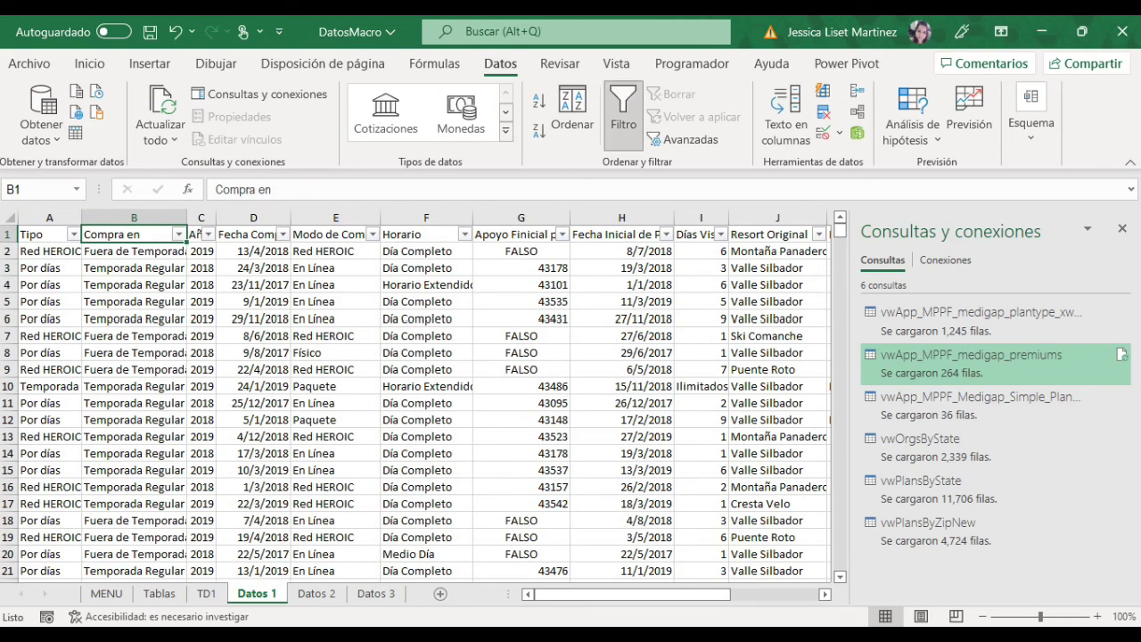
click(178, 233)
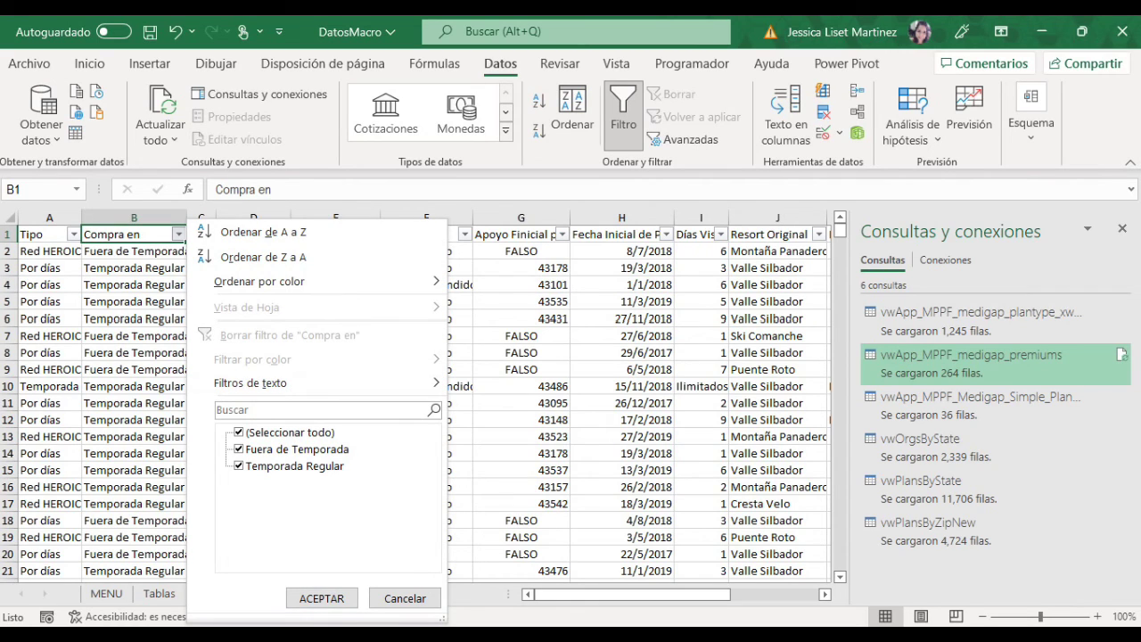
click(239, 432)
click(238, 465)
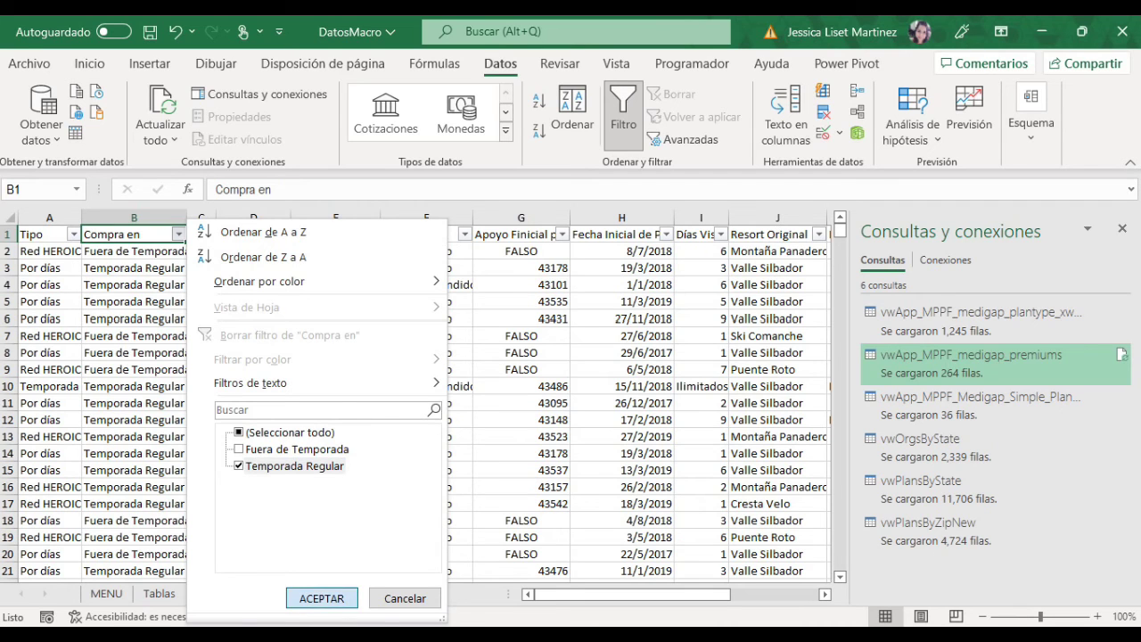
click(321, 598)
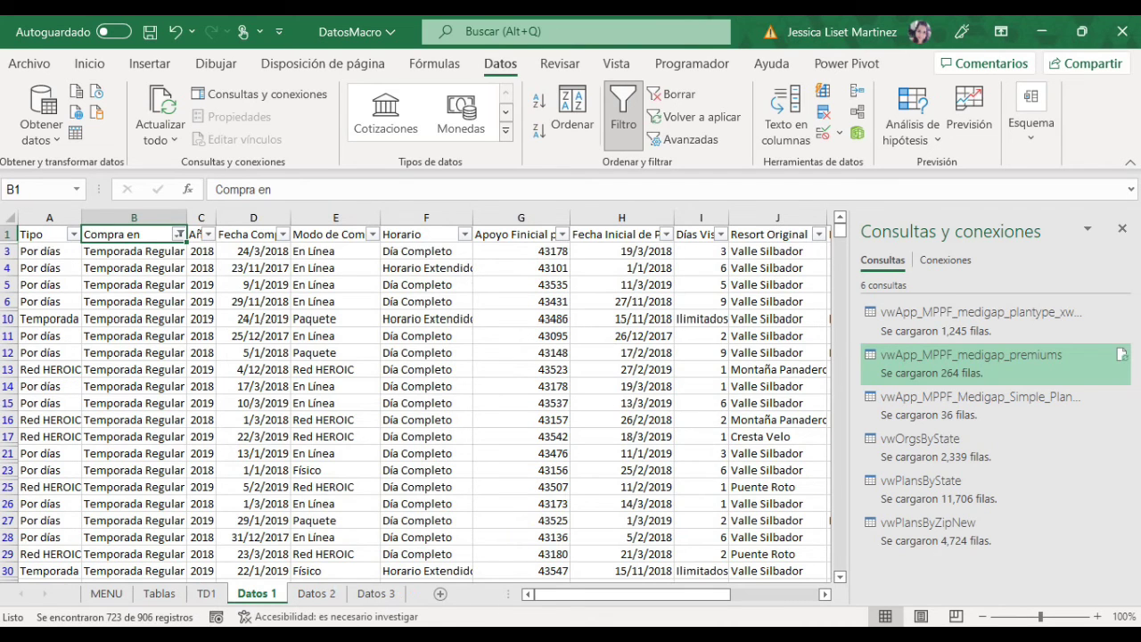
- Copy all filtered Datos 1 rows without the headers into a new sheet at A1 and fit column B to its contents
drag(49, 250, 691, 577)
key(ctrl+shift+Down)
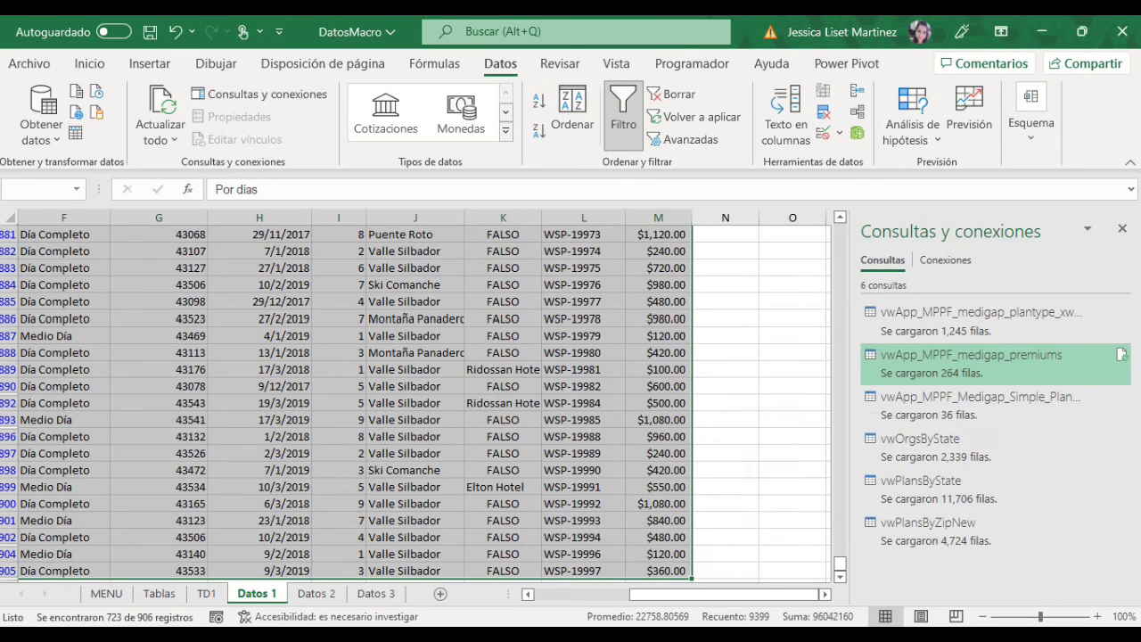
key(ctrl+c)
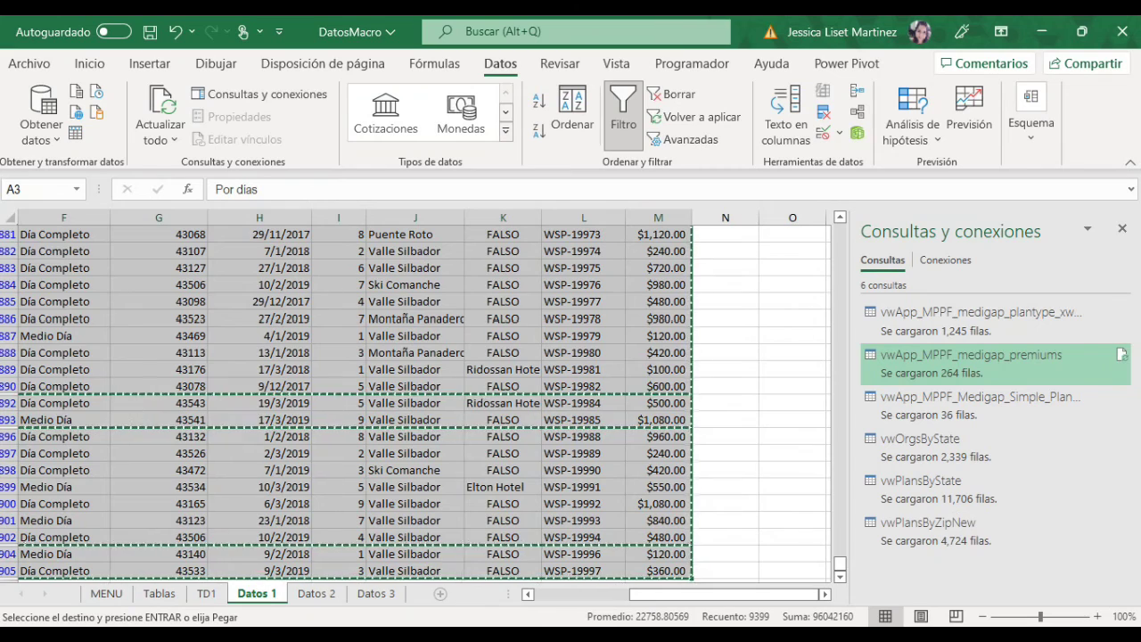
click(441, 593)
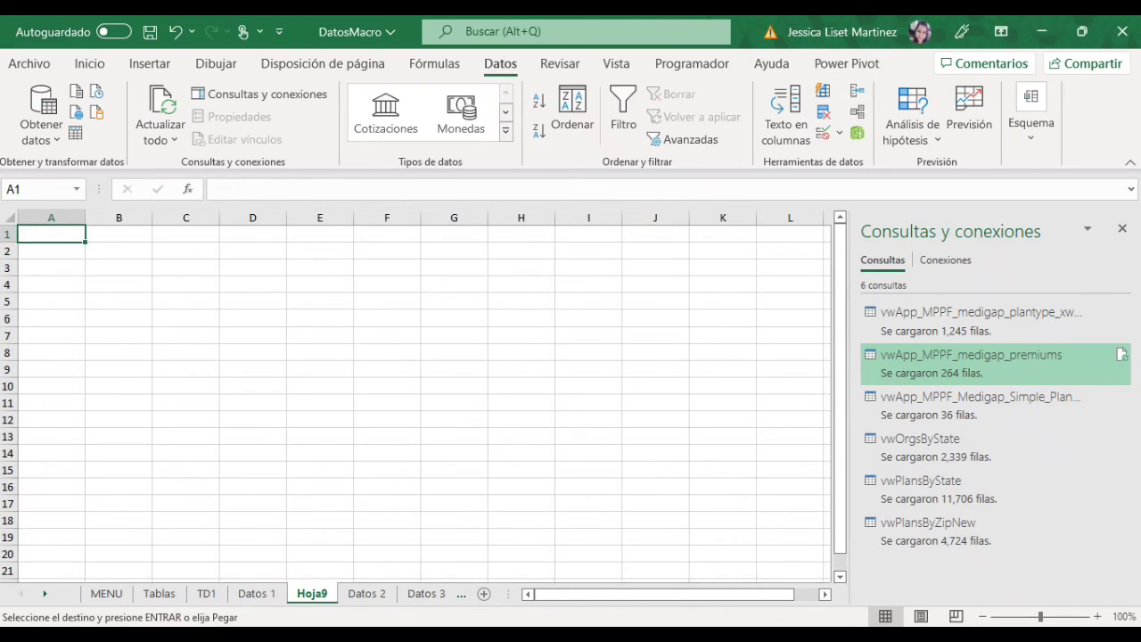
key(ctrl+v)
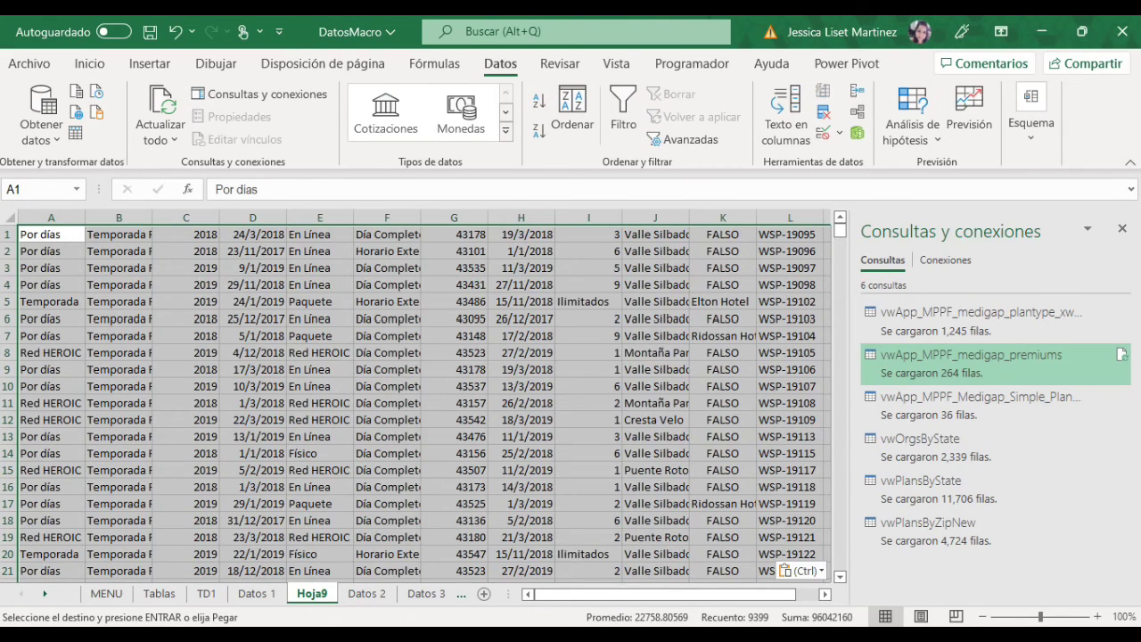
click(119, 335)
double_click(153, 217)
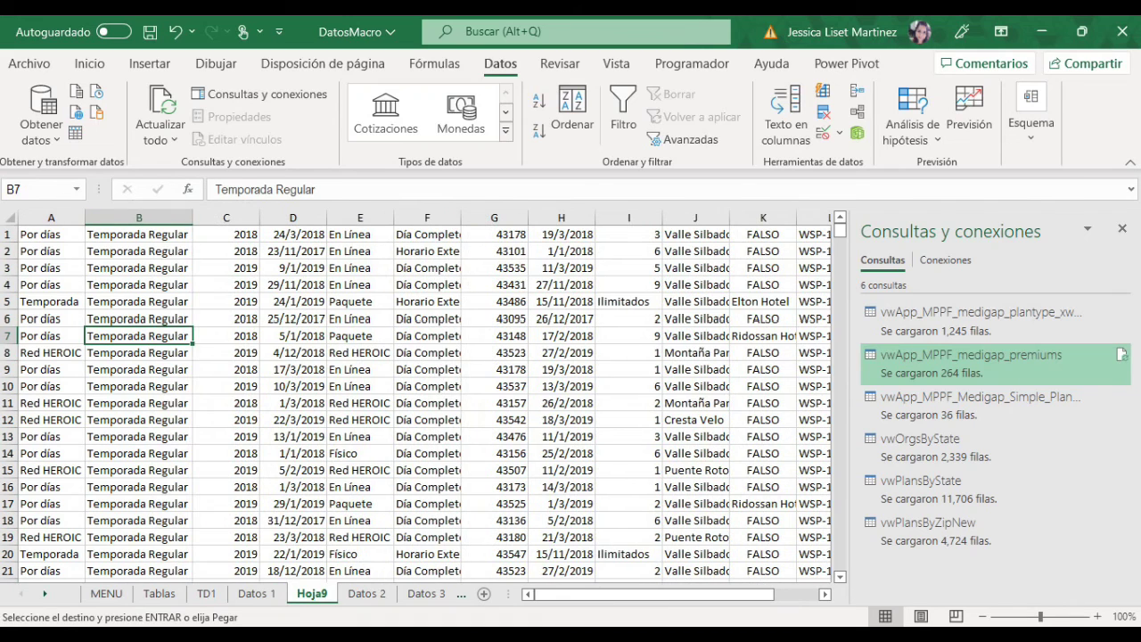
- Look through the copied rows in the new sheet, checking the season values in column B
scroll(419, 401, down, 12)
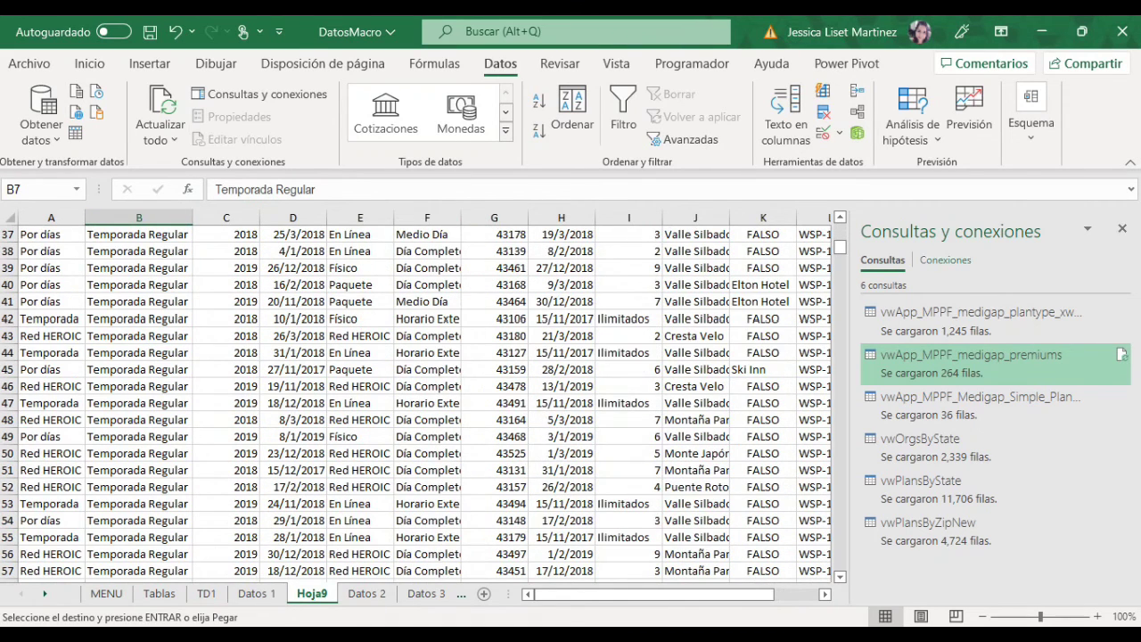
click(139, 437)
click(139, 486)
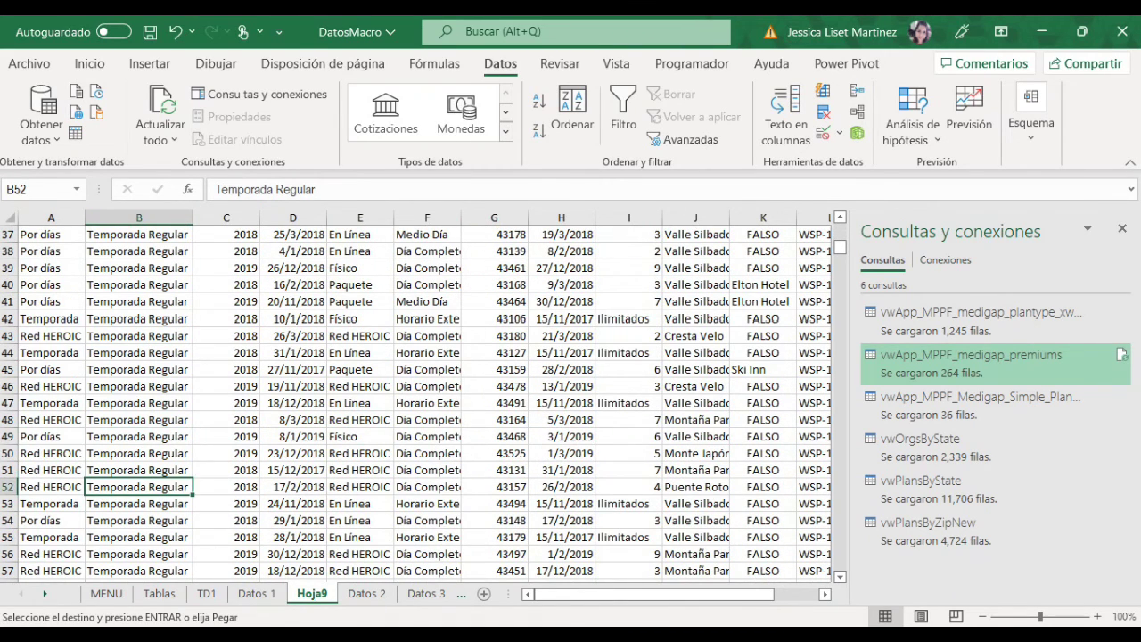
click(292, 402)
click(139, 504)
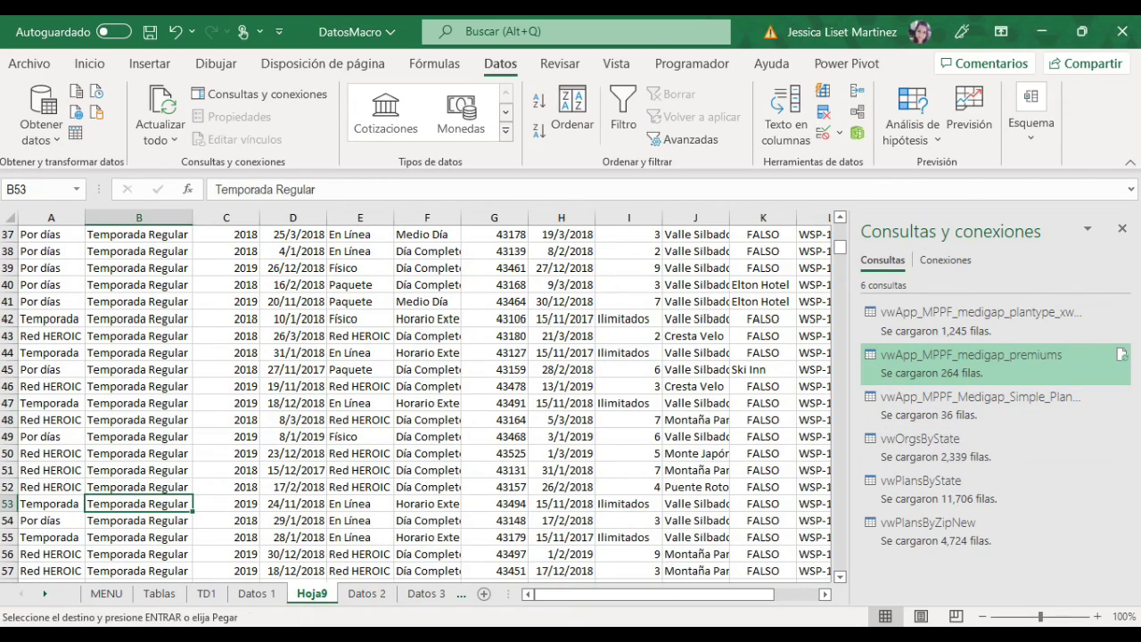
scroll(419, 401, down, 8)
scroll(419, 401, down, 13)
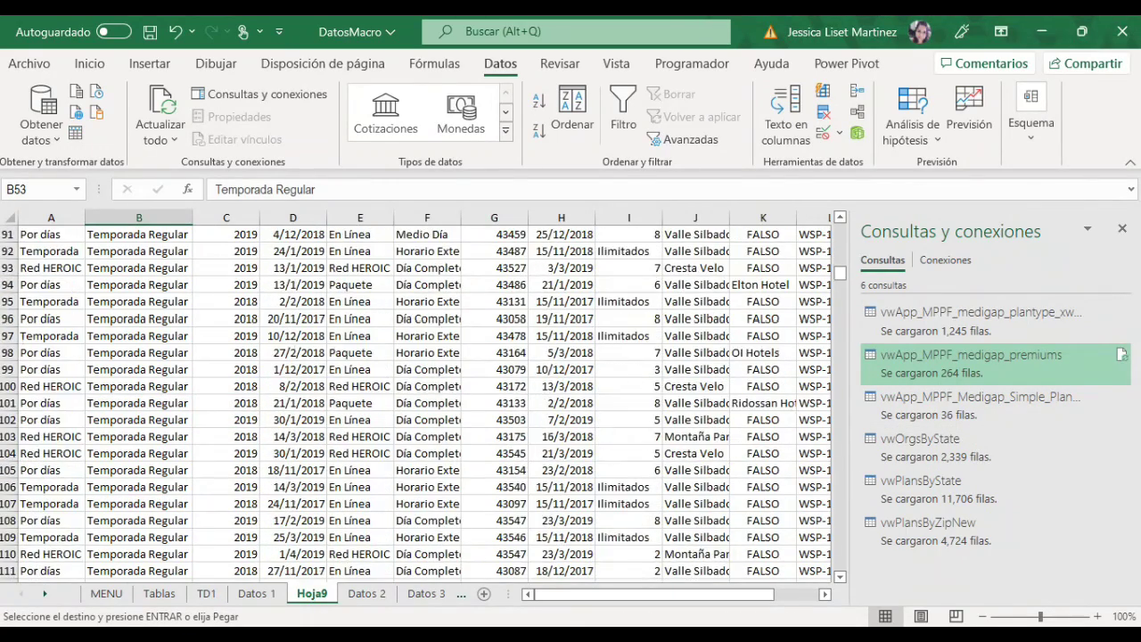
- Return to Datos 1, cancel the copy selection, turn off filtering and select cell B2
key(ctrl+Page_Up)
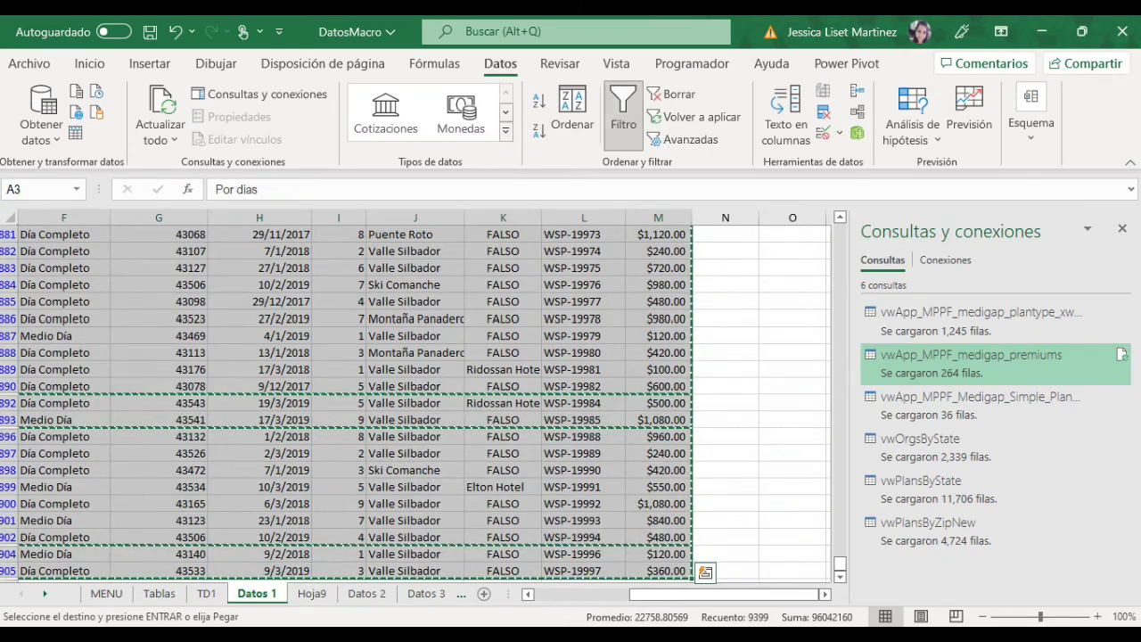
key(Escape)
key(ctrl+shift+l)
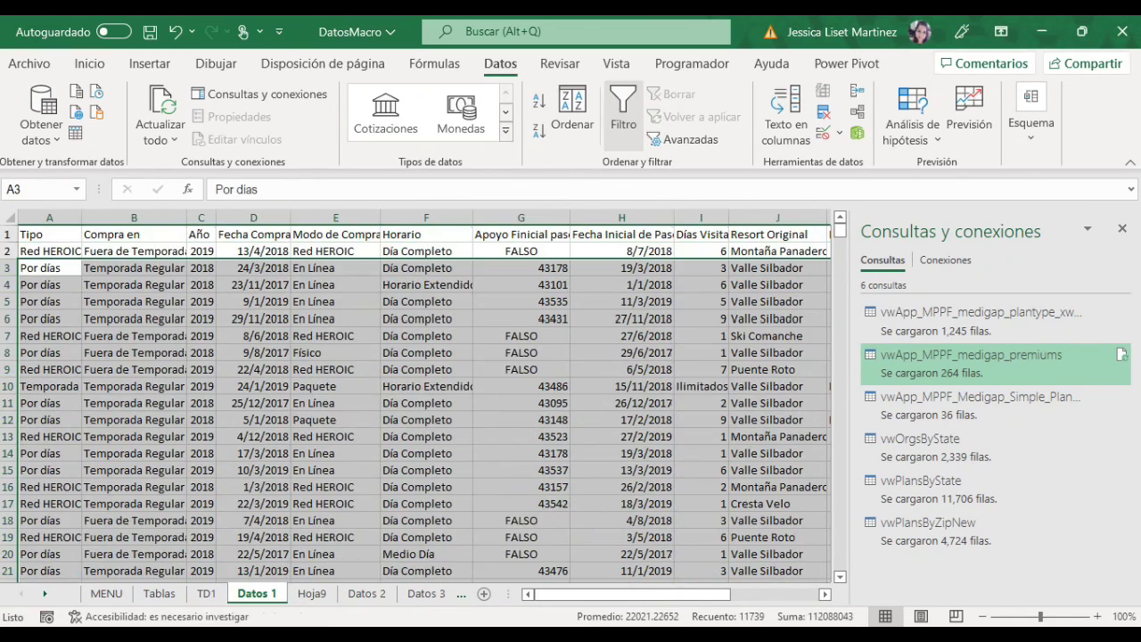
click(133, 251)
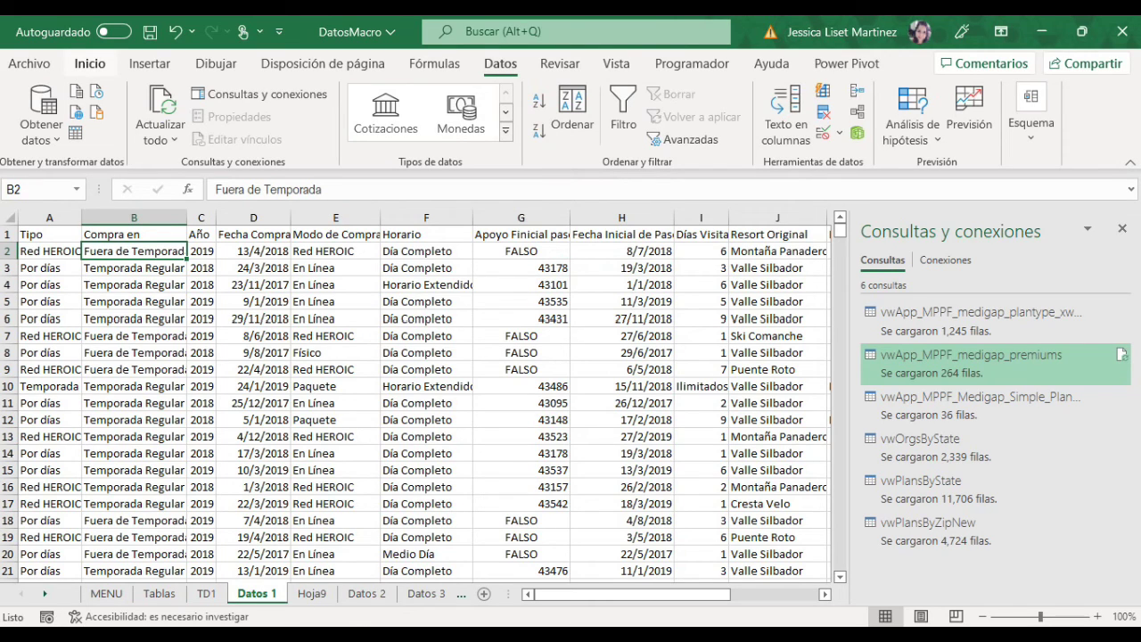
click(89, 64)
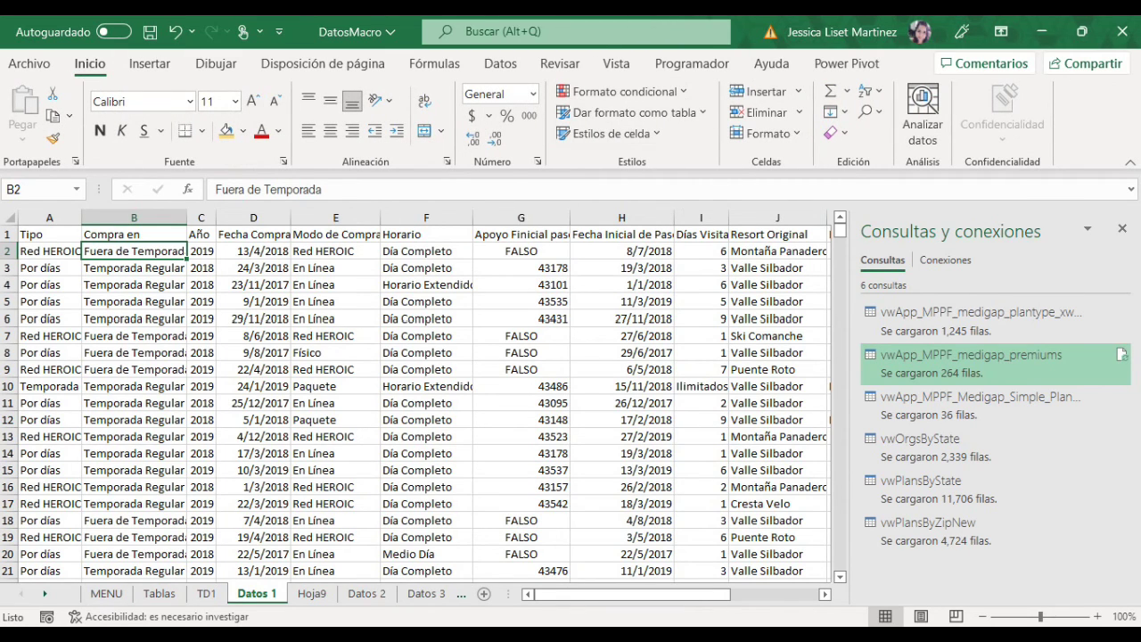
click(150, 63)
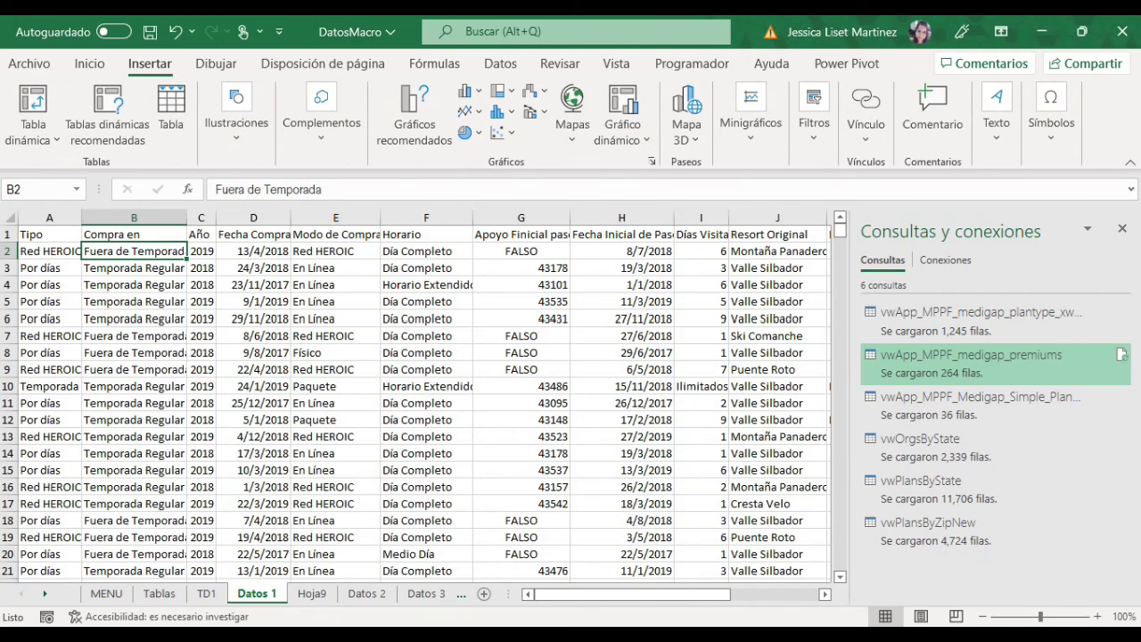
click(215, 63)
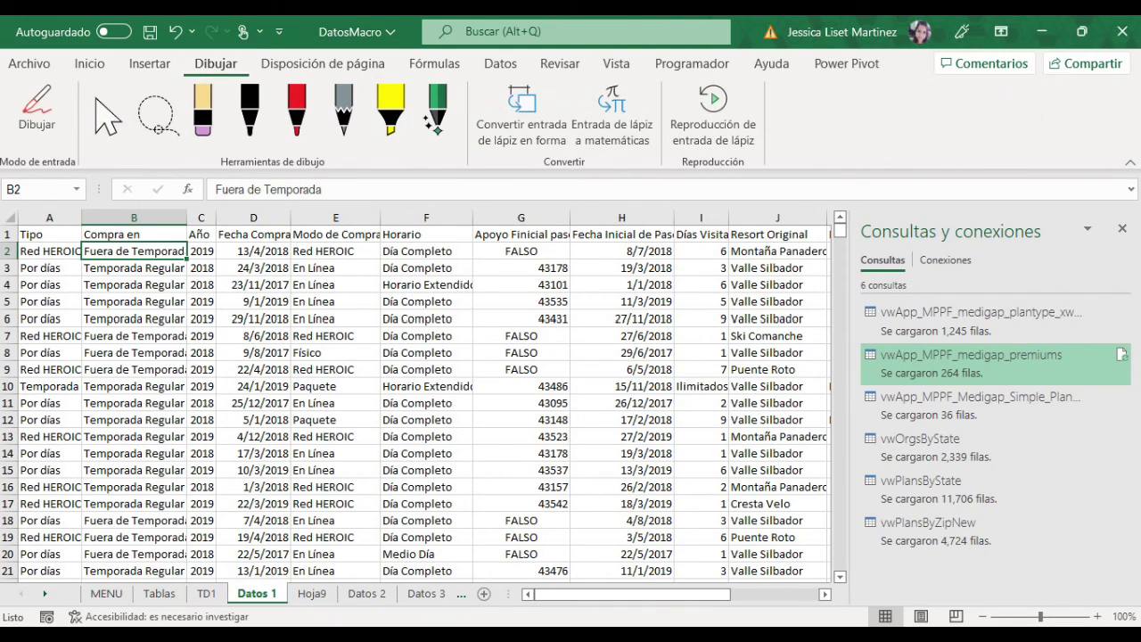
click(322, 63)
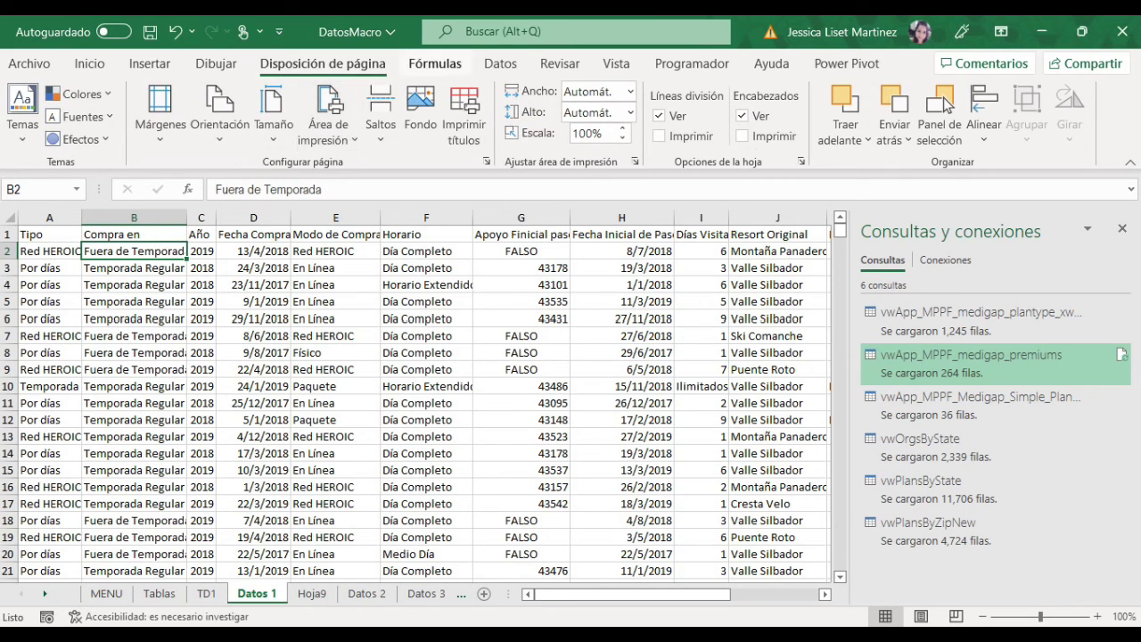
click(435, 63)
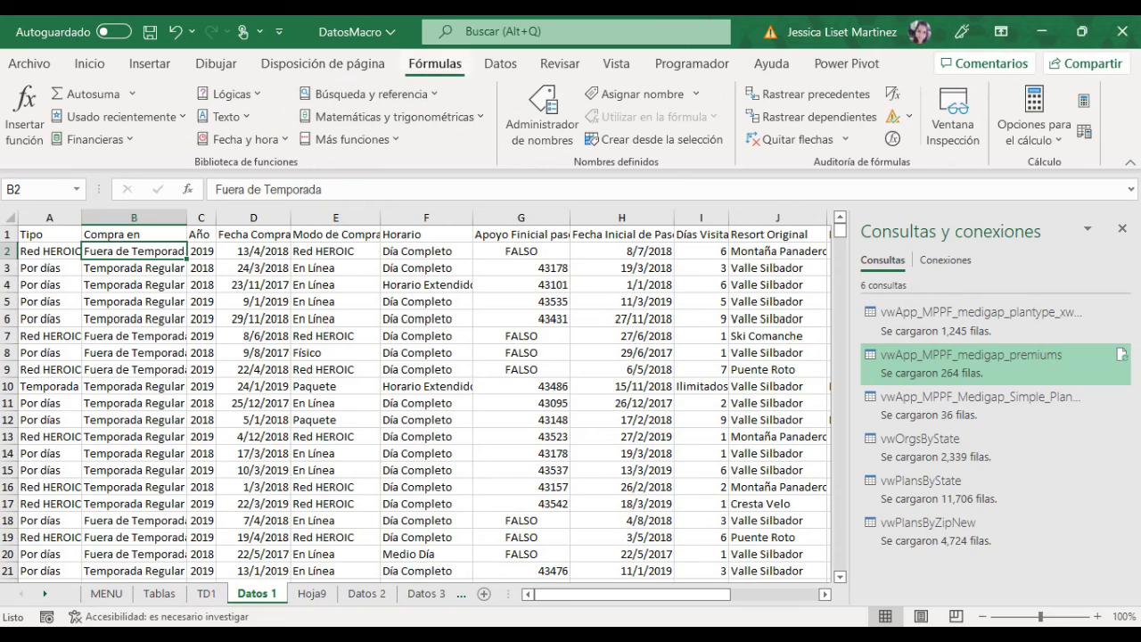
click(500, 63)
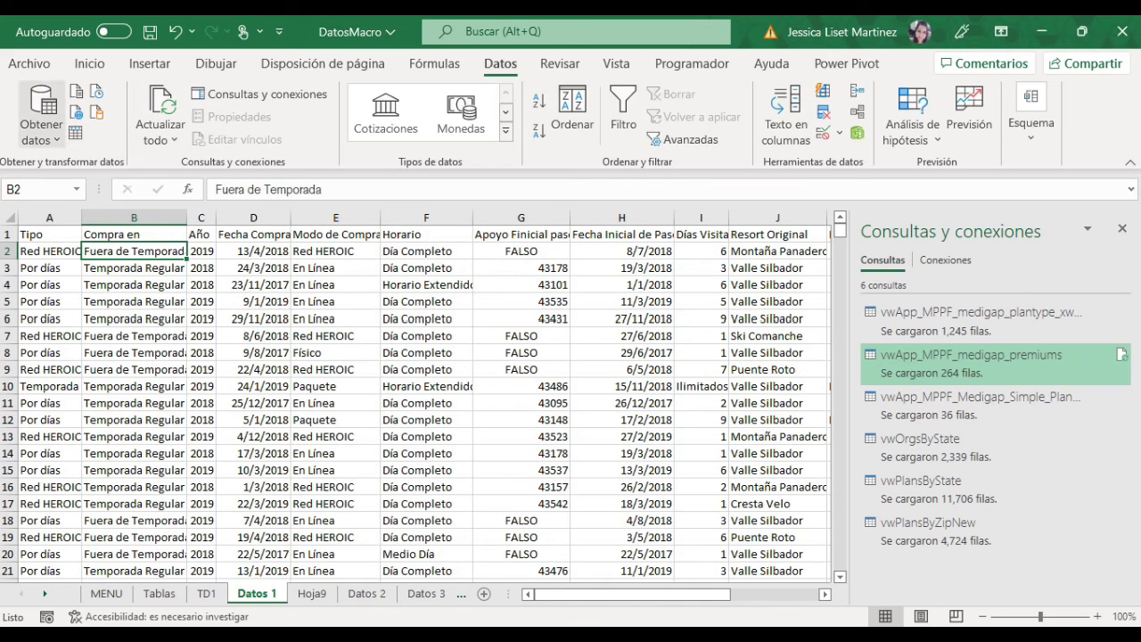
click(41, 114)
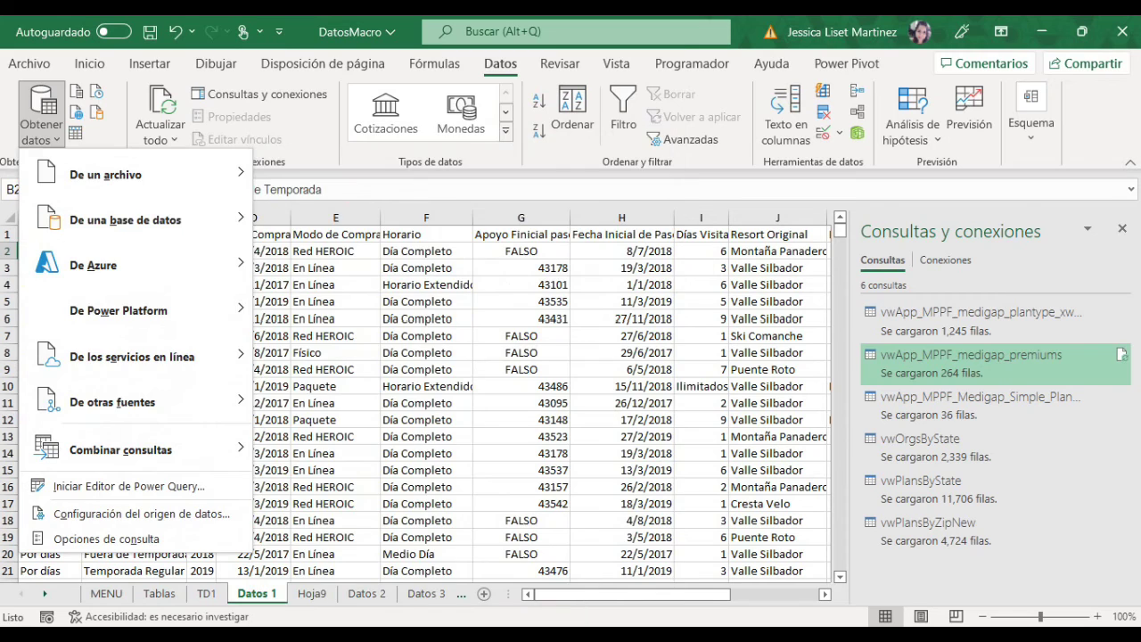
key(Escape)
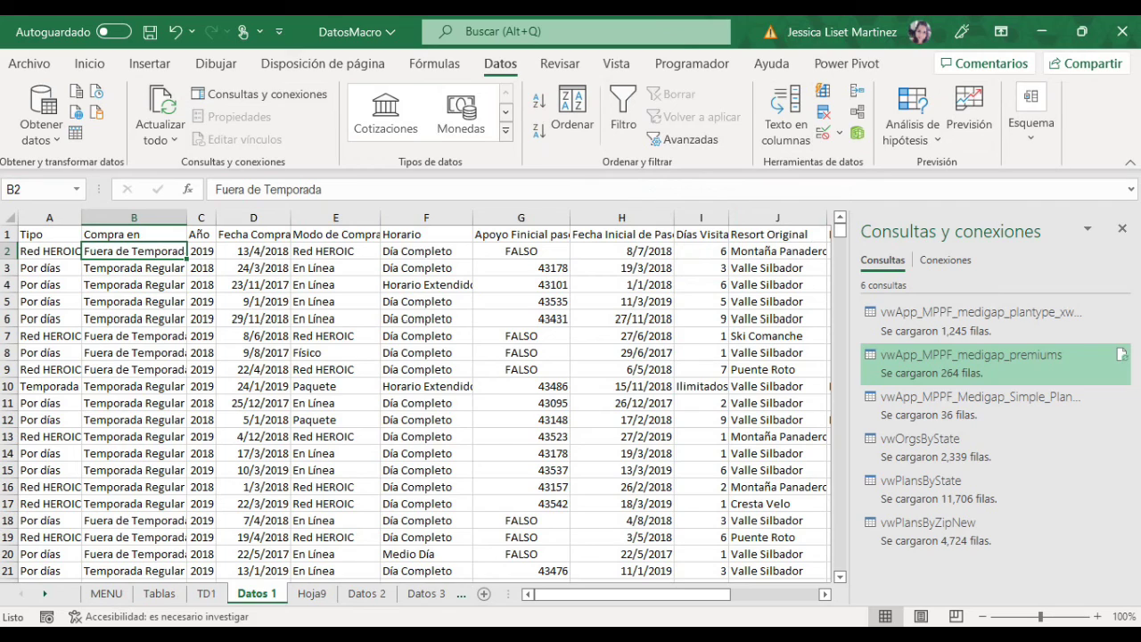
click(426, 521)
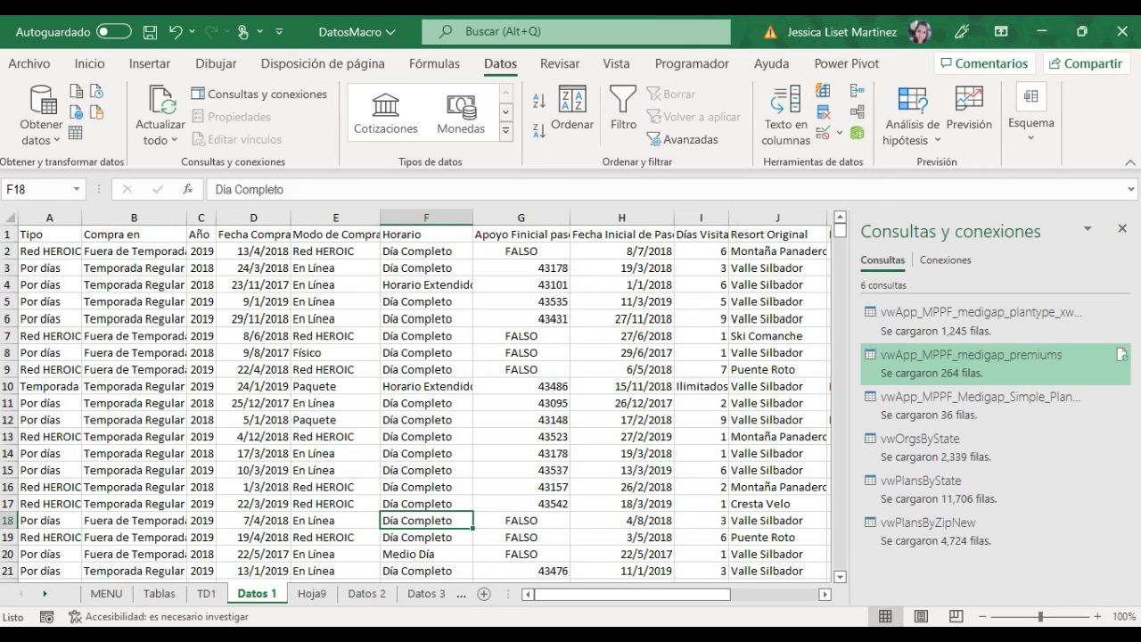
click(521, 336)
click(335, 352)
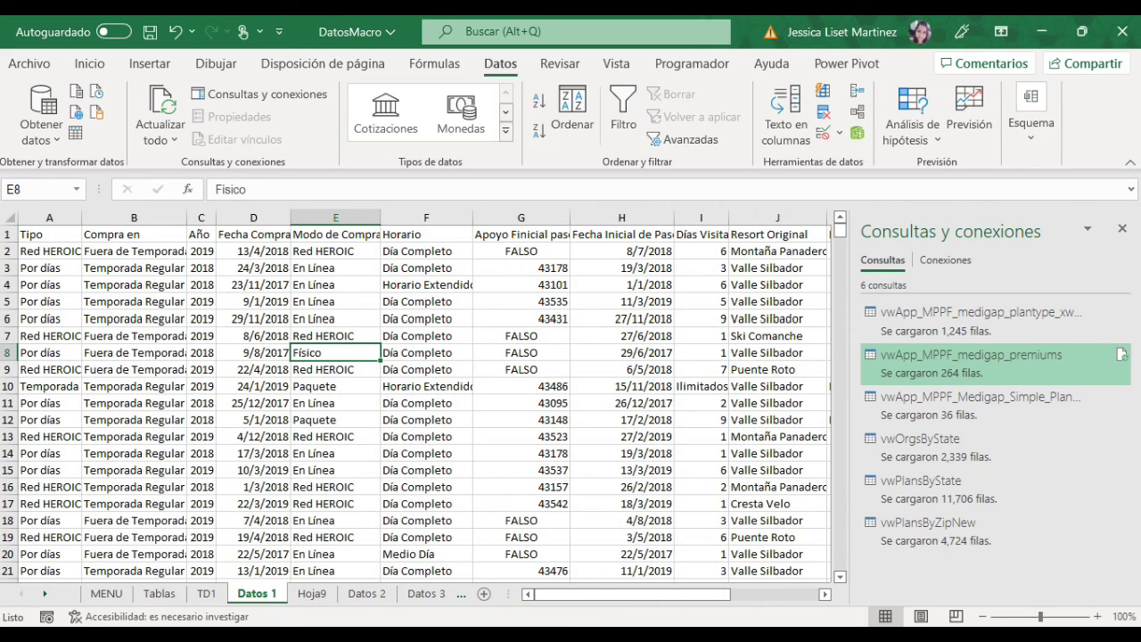
- Open the Hoja9 sheet and look over the copied rows, ending at the first row
click(311, 593)
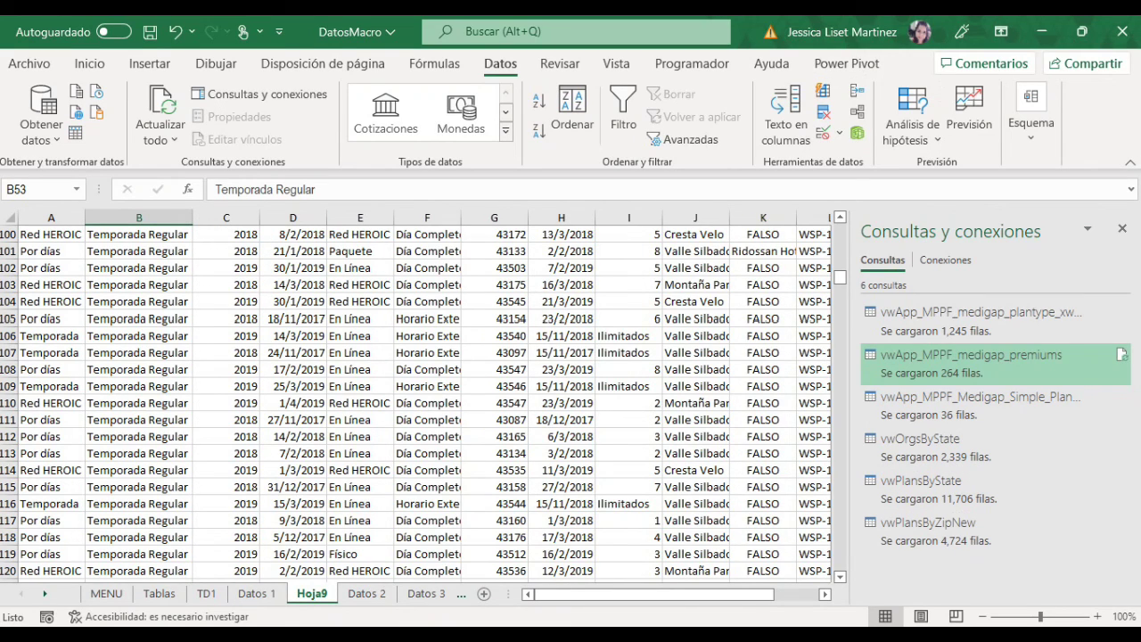
click(360, 419)
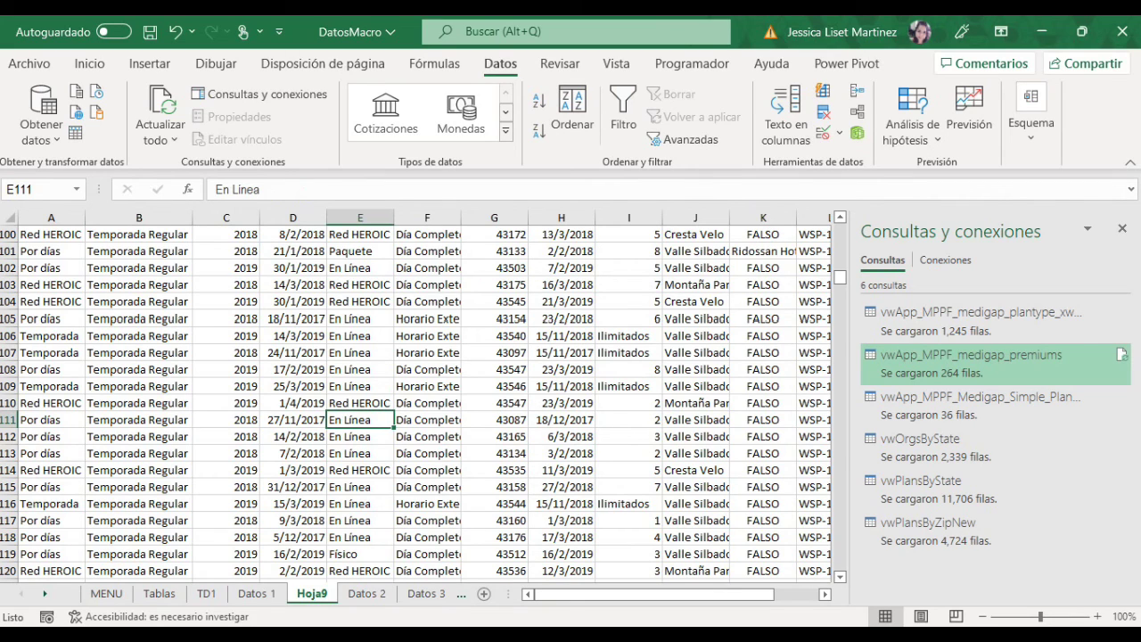
click(494, 436)
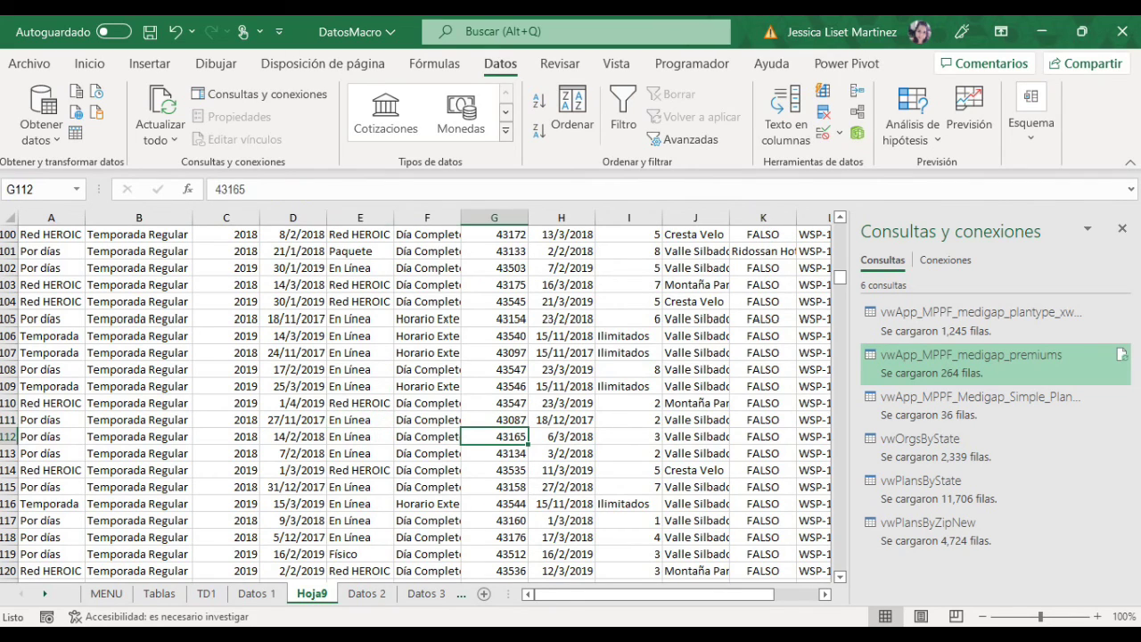
click(360, 318)
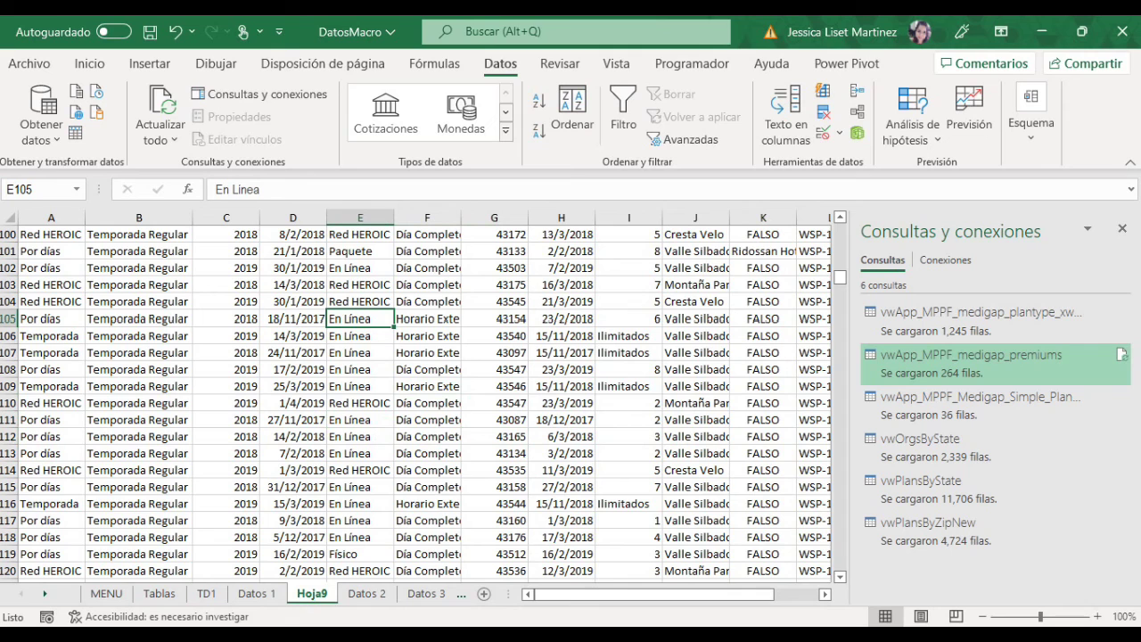
scroll(416, 403, up, 20)
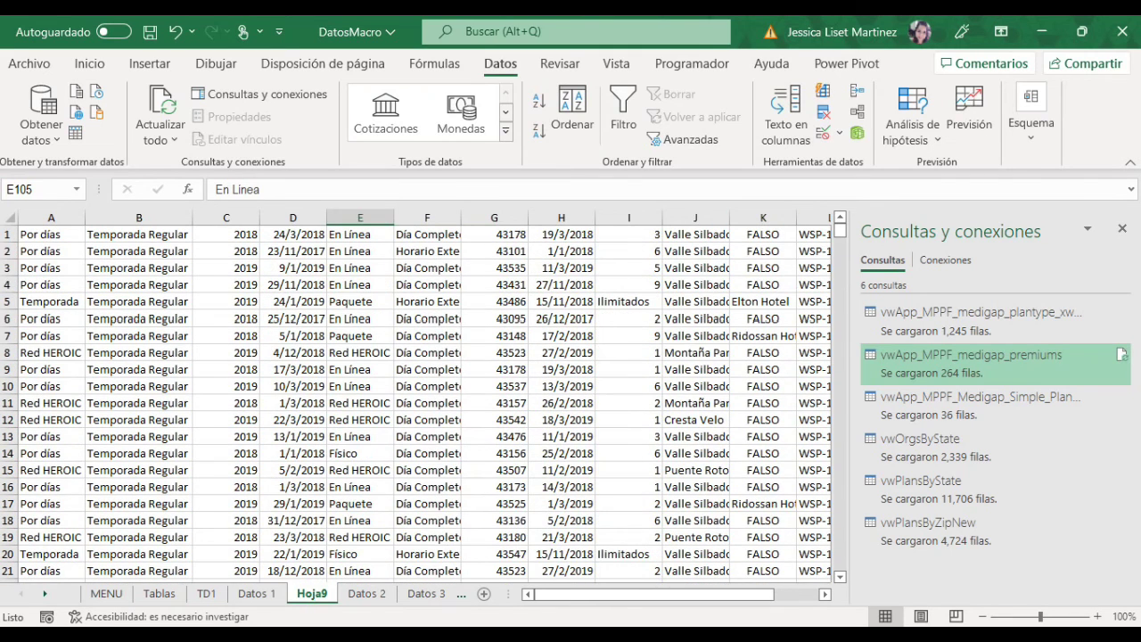
click(426, 335)
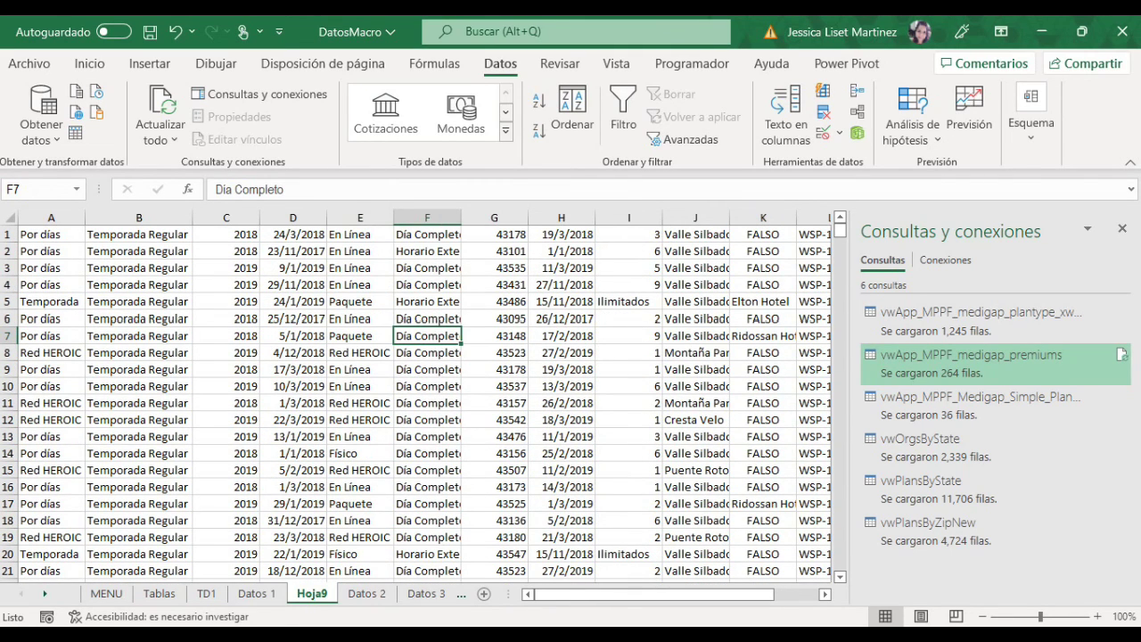
click(292, 386)
click(138, 301)
key(Up)
key(Up)
key(Up)
key(Up)
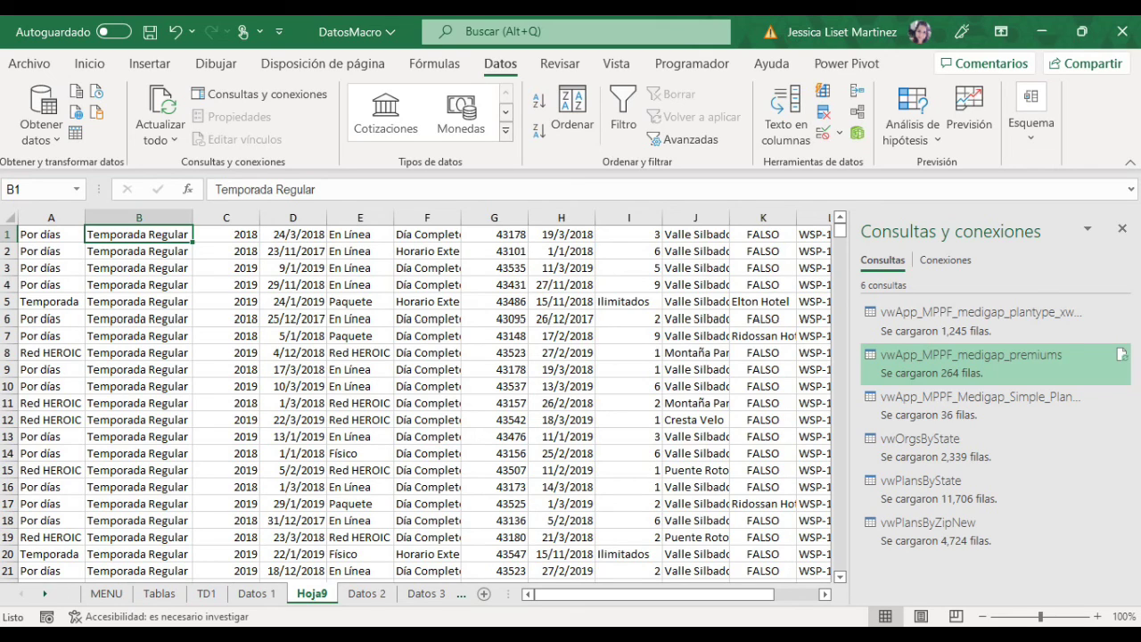
click(293, 369)
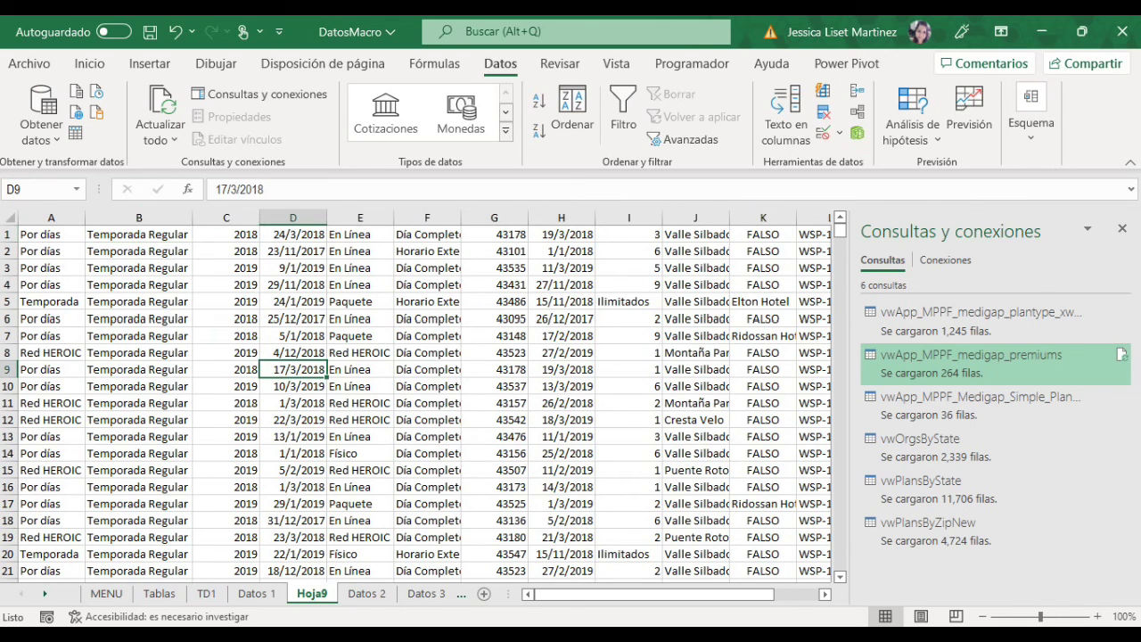
click(138, 301)
click(138, 250)
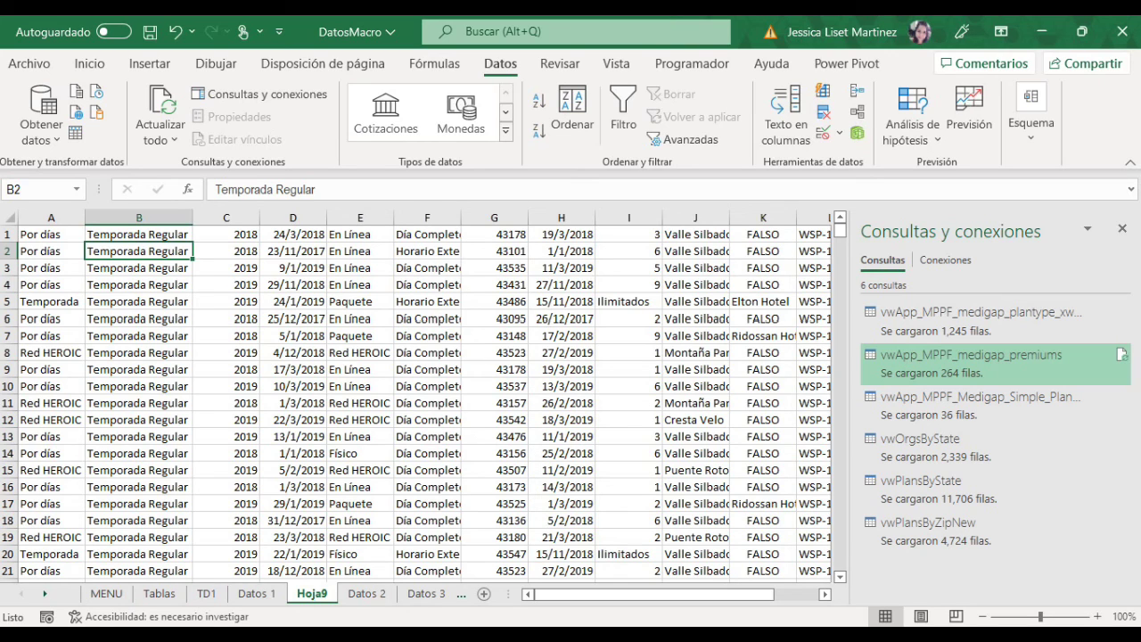
- Look through the workbook's command groups and bring up the developer commands for macros and controls
click(90, 63)
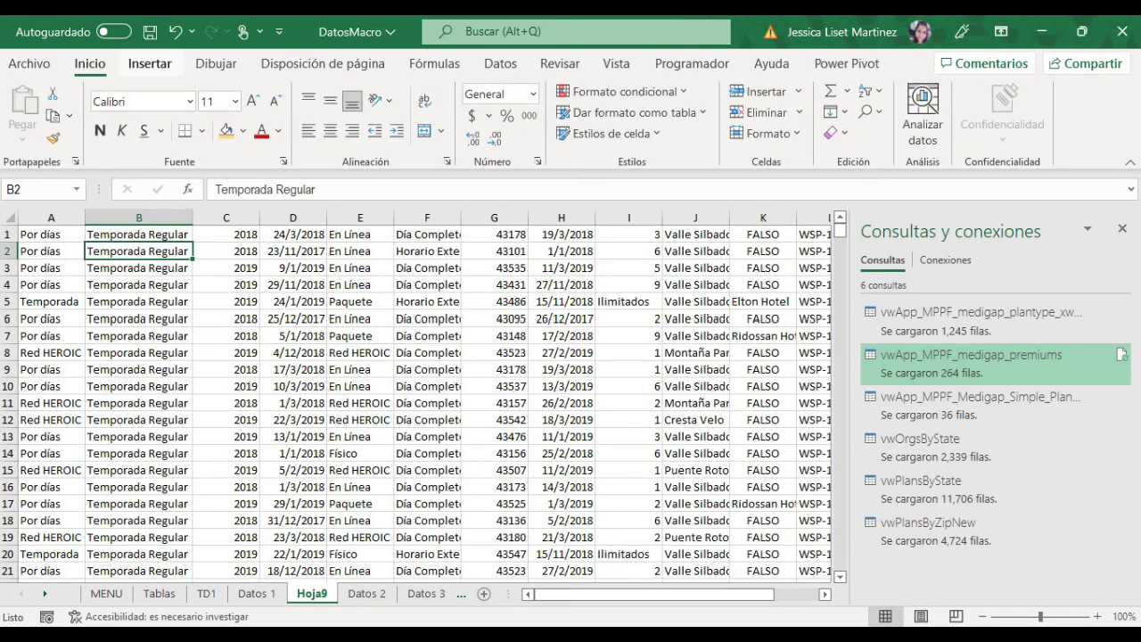
click(149, 63)
click(216, 63)
click(322, 64)
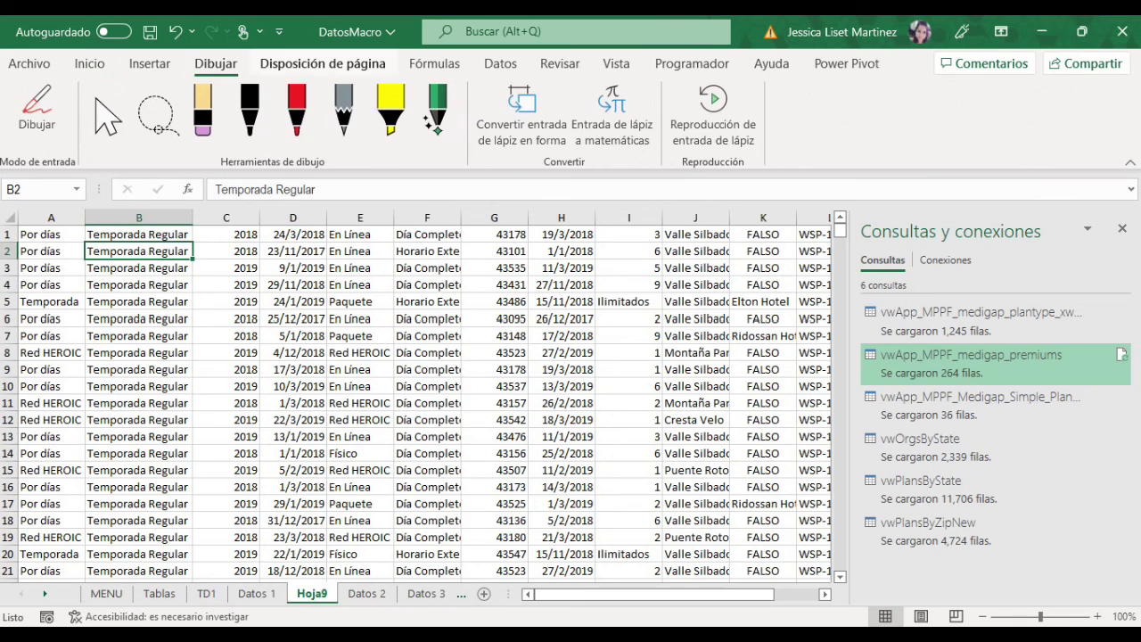
click(434, 63)
click(500, 64)
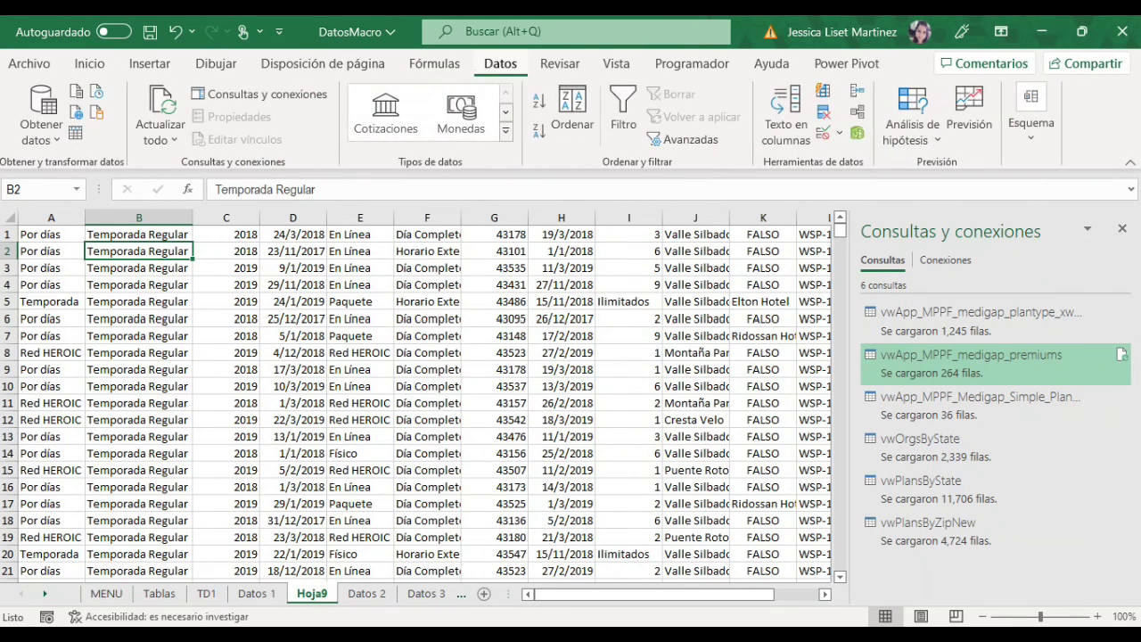
click(692, 63)
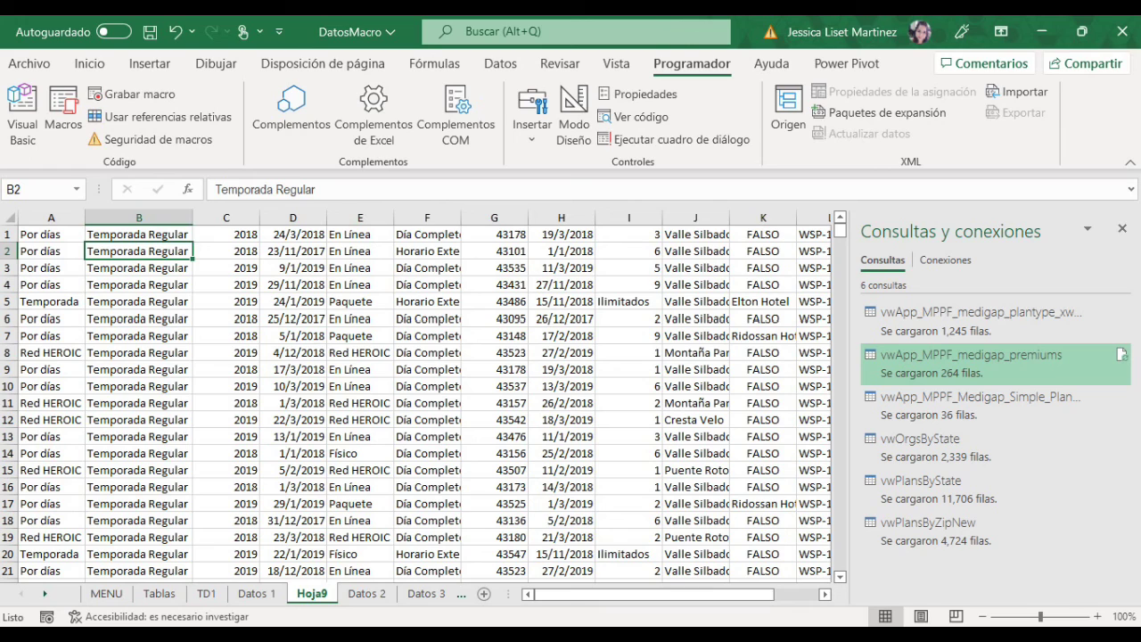
- Switch to the Excel course page in Chrome and examine the Unit 6 resources and the Unit 7 learning path
key(alt+Tab)
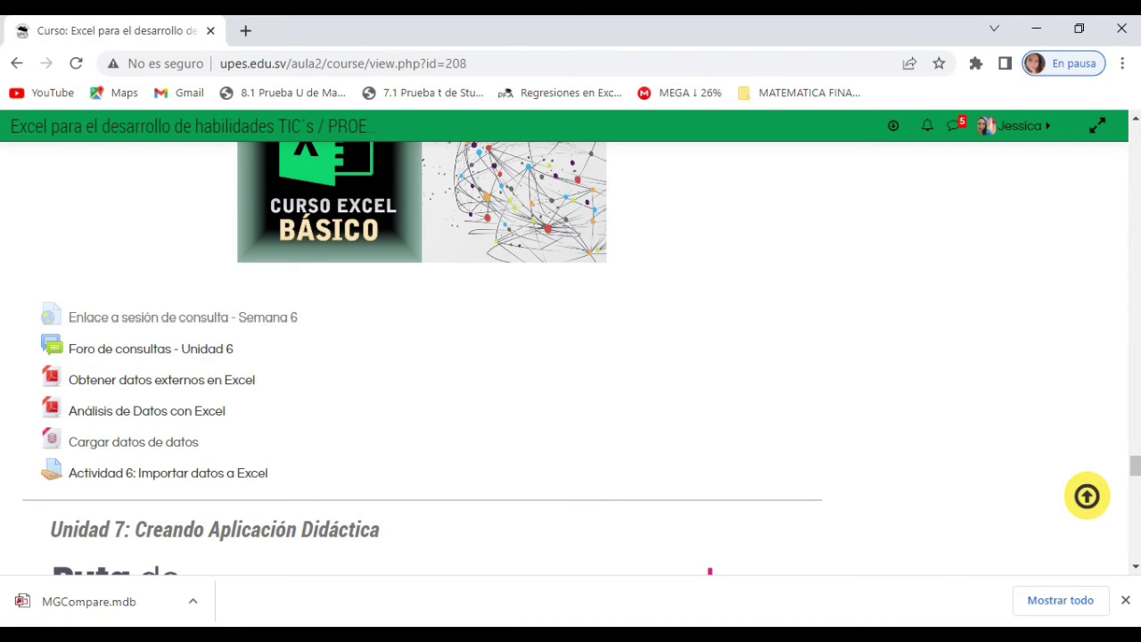
scroll(570, 357, up, 2)
scroll(571, 356, down, 2)
scroll(423, 356, down, 4)
scroll(422, 357, down, 1)
scroll(423, 357, up, 2)
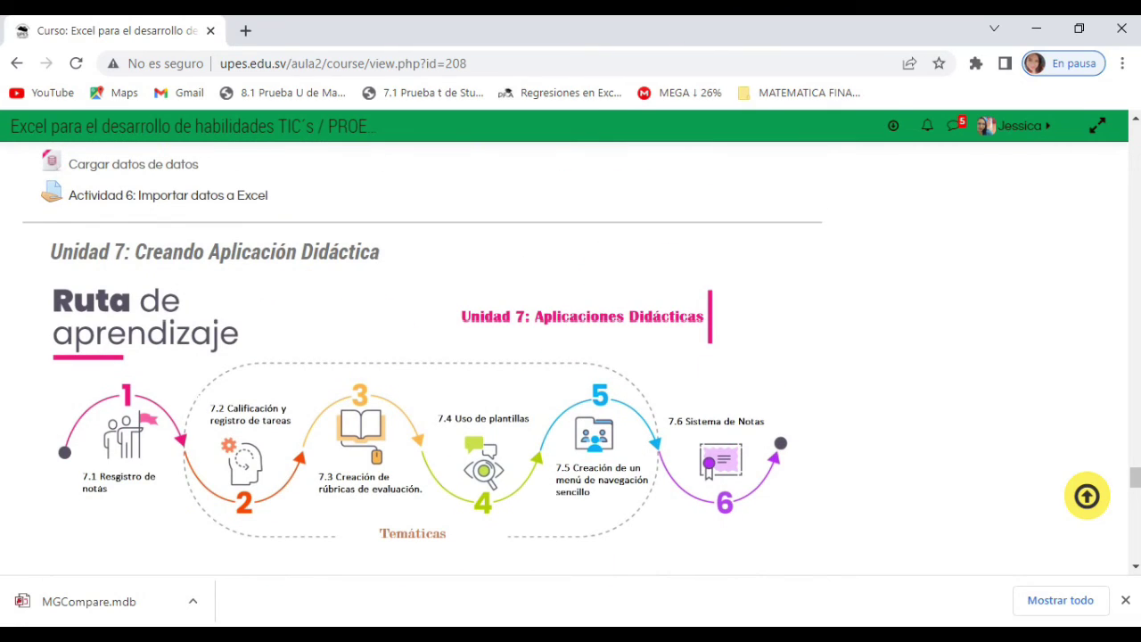
scroll(422, 356, up, 1)
scroll(422, 356, down, 2)
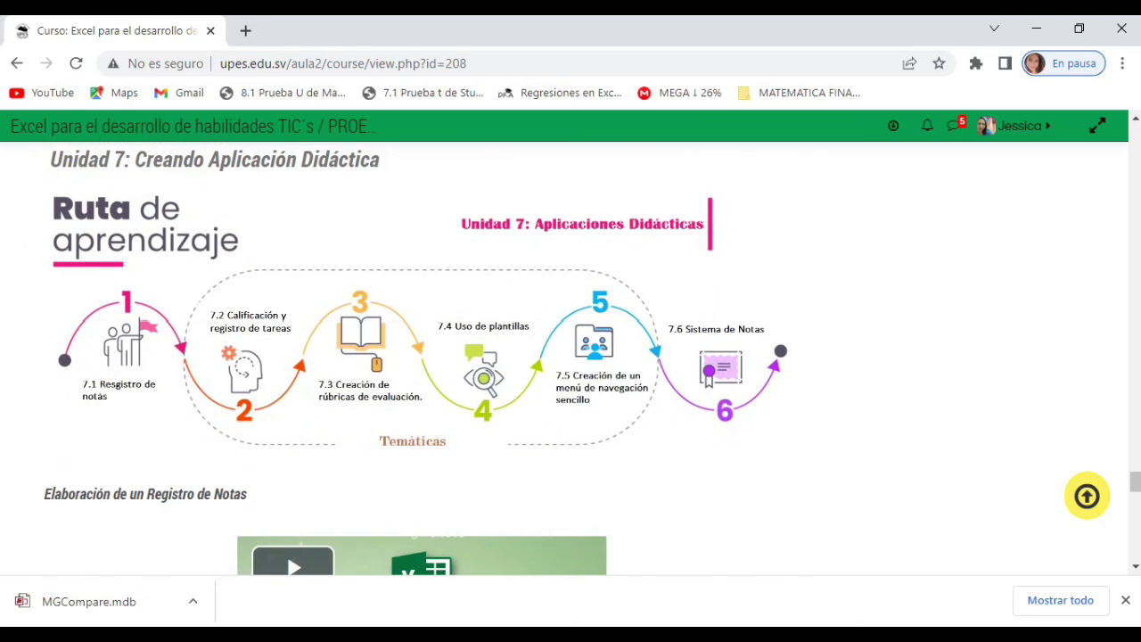
- Look ahead to the Unit 8 learning path on the course page, and return to the Unit 7 topics and lesson videos
scroll(570, 356, down, 6)
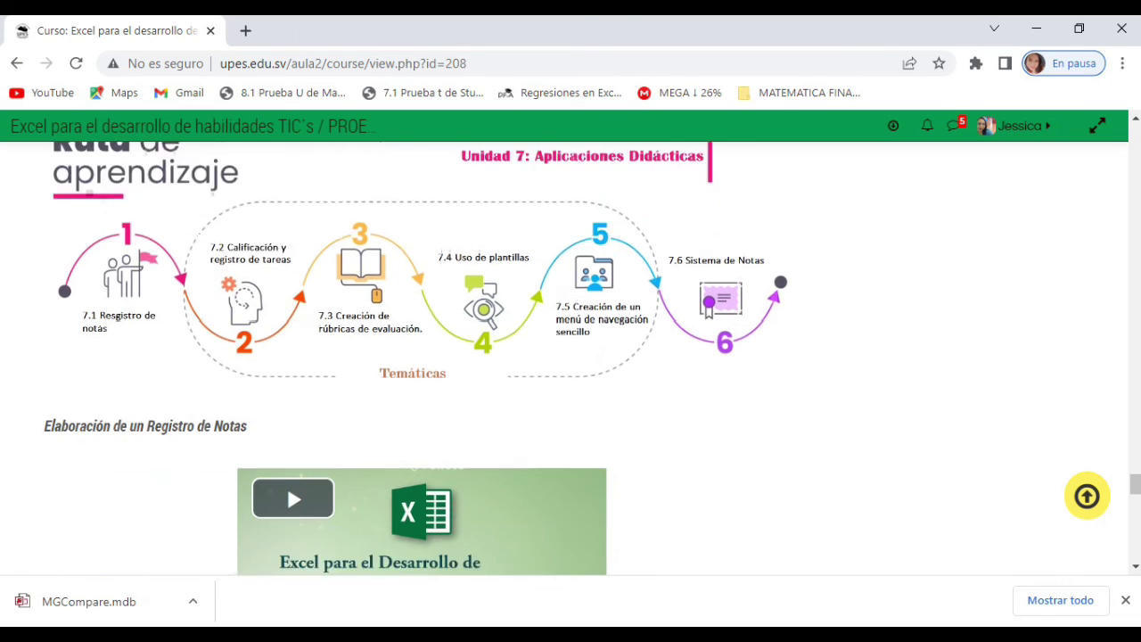
scroll(570, 357, up, 6)
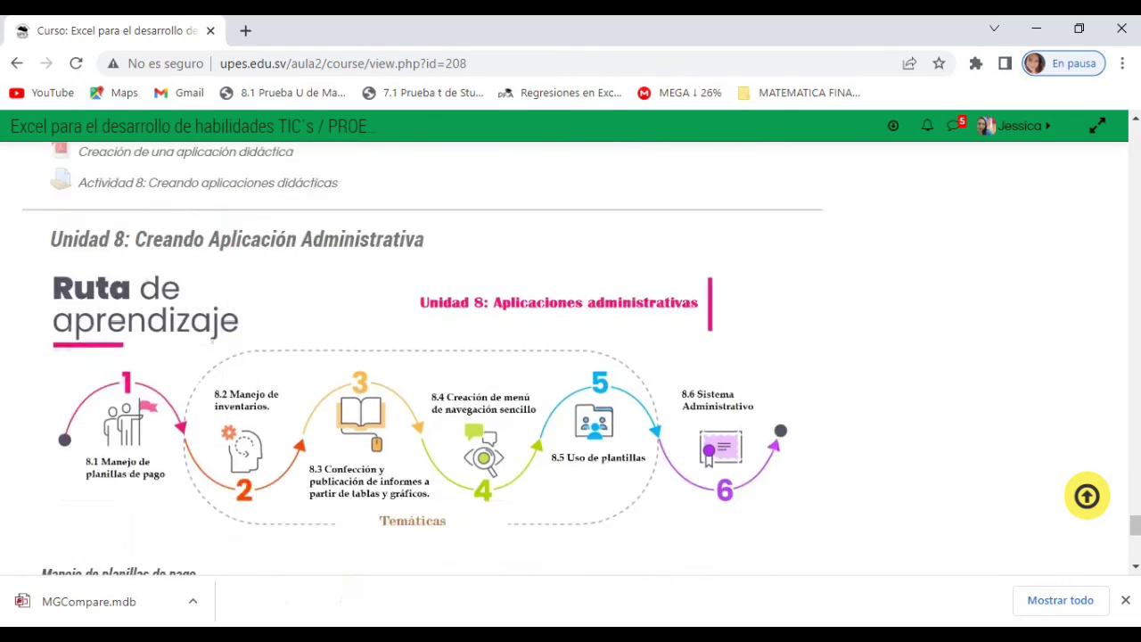
scroll(570, 356, down, 1)
scroll(570, 357, up, 1)
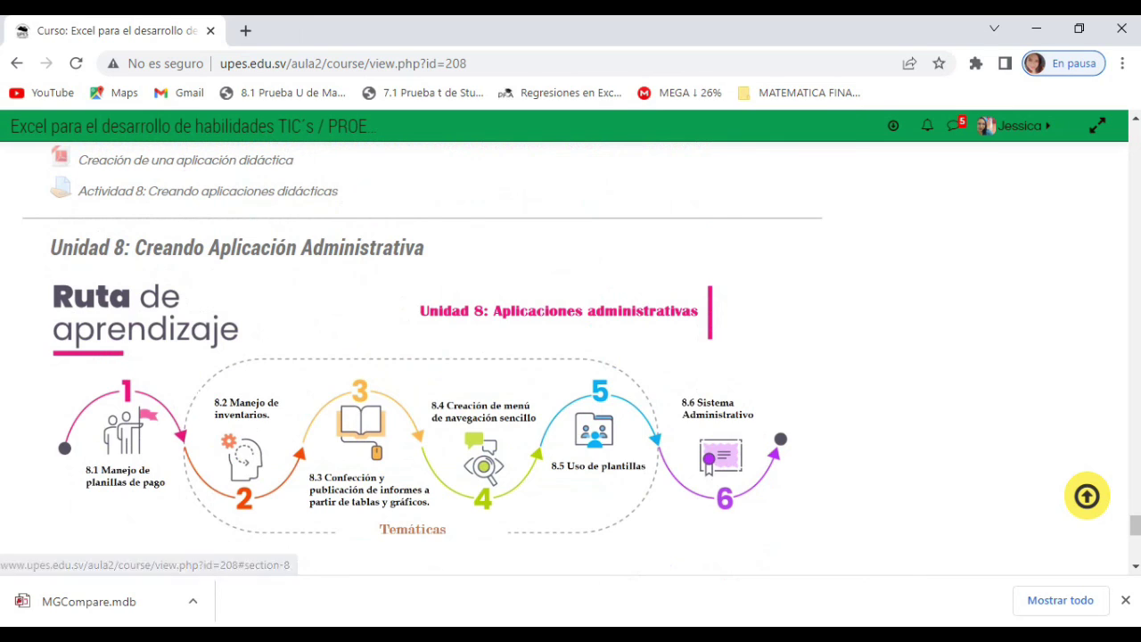
scroll(571, 356, up, 15)
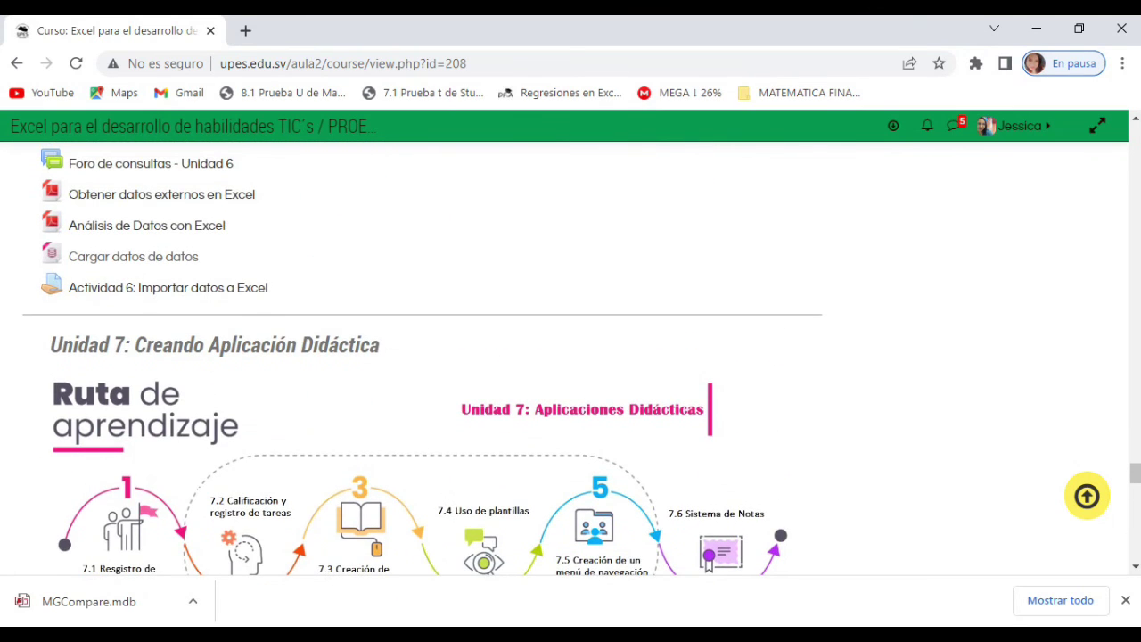
scroll(570, 356, down, 2)
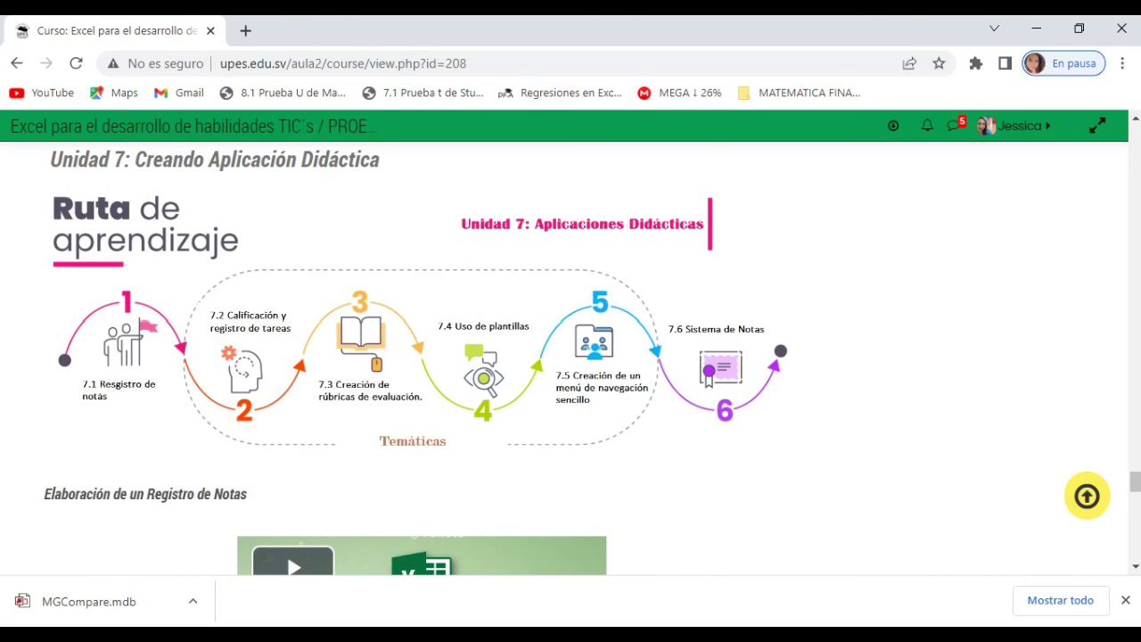
scroll(570, 356, down, 3)
scroll(570, 356, down, 1)
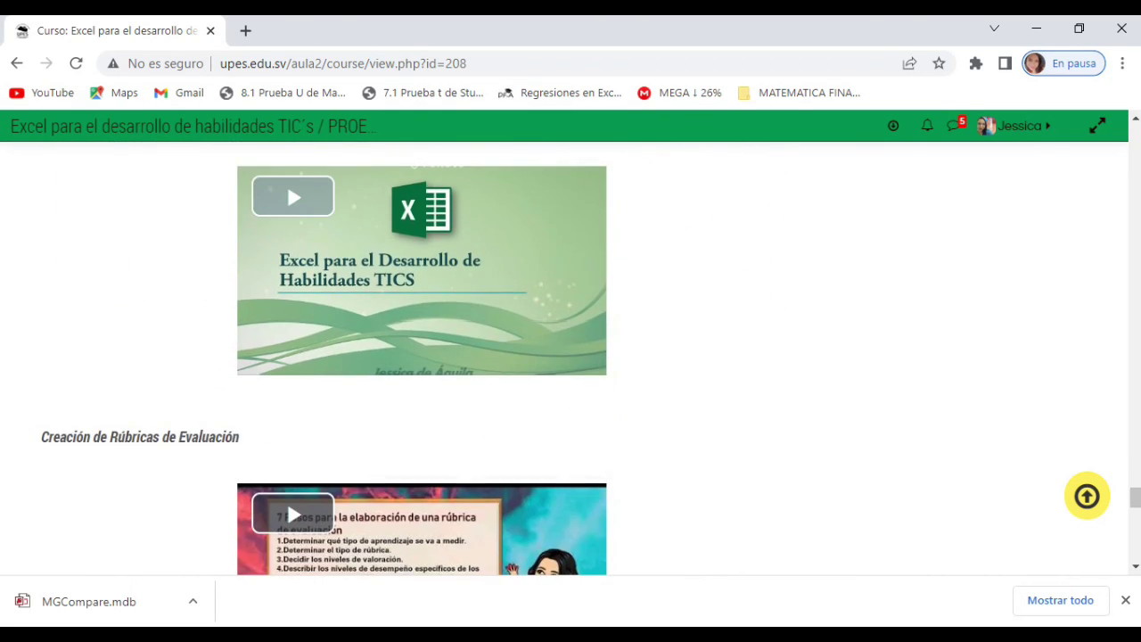
scroll(570, 357, up, 2)
scroll(570, 357, up, 2)
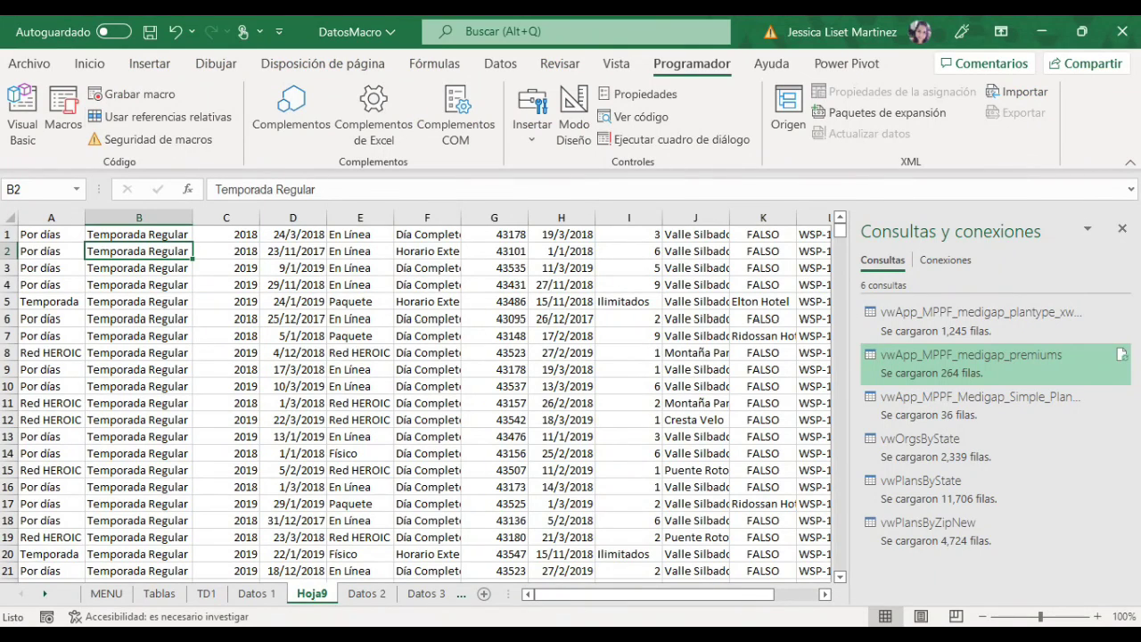
- Switch back to the DatosMacro workbook in Excel and show the MENU sheet with its macro buttons
click(106, 593)
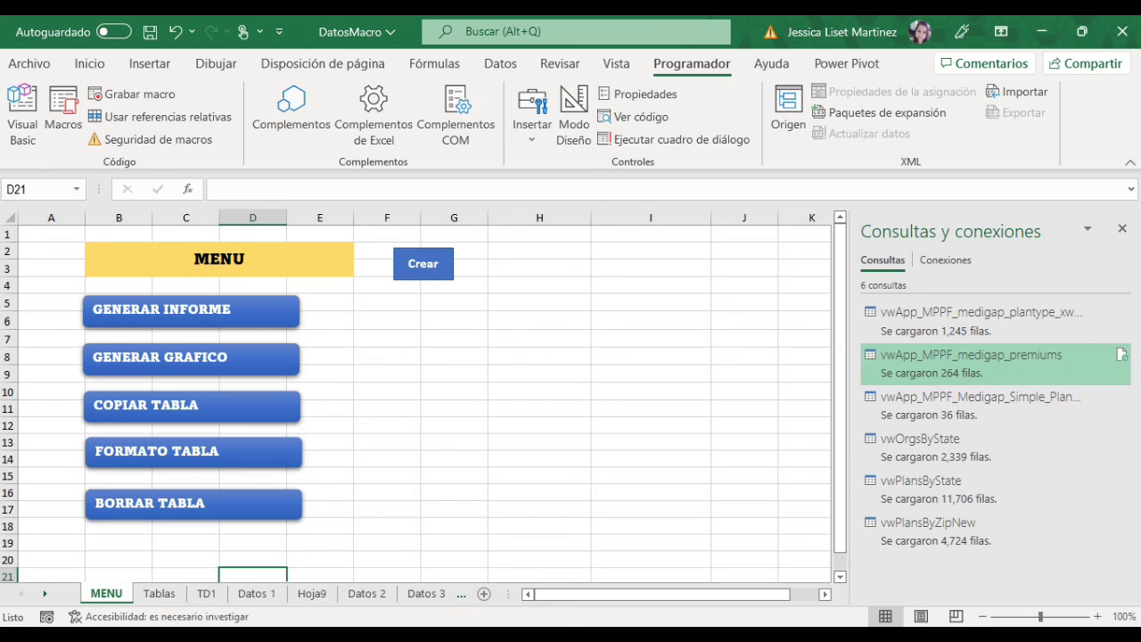
mouse_move(471, 634)
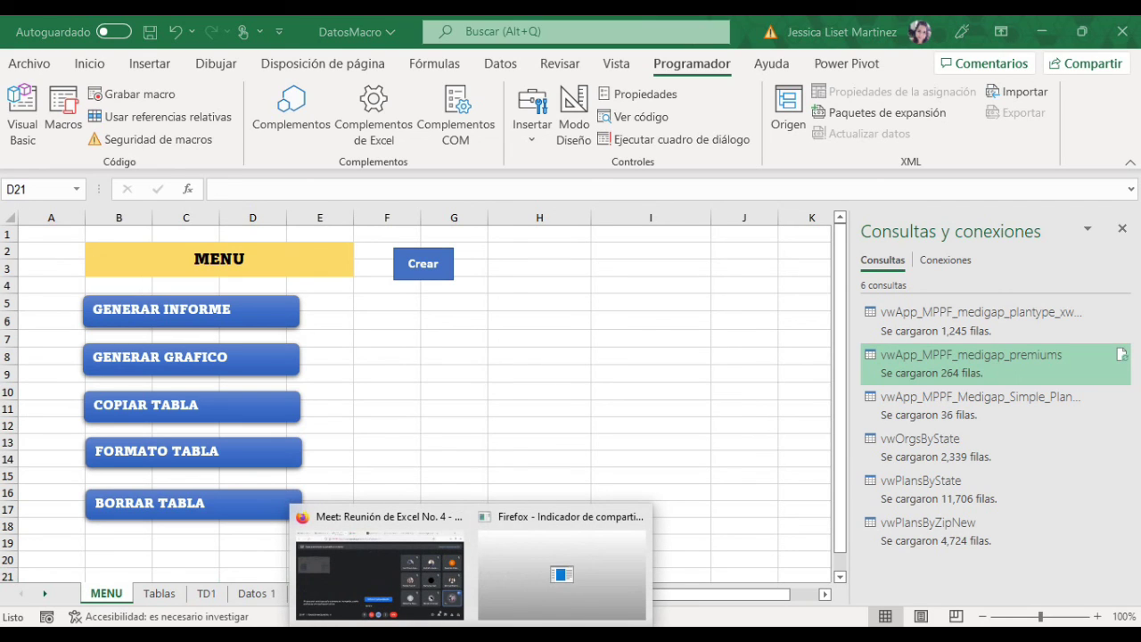
click(325, 374)
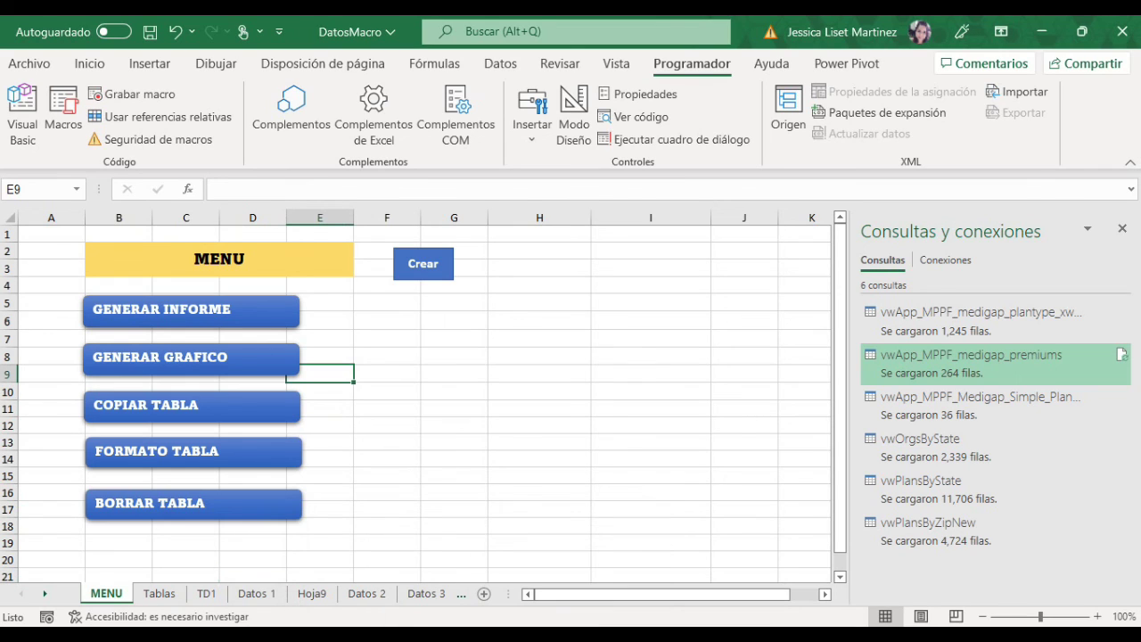
click(454, 391)
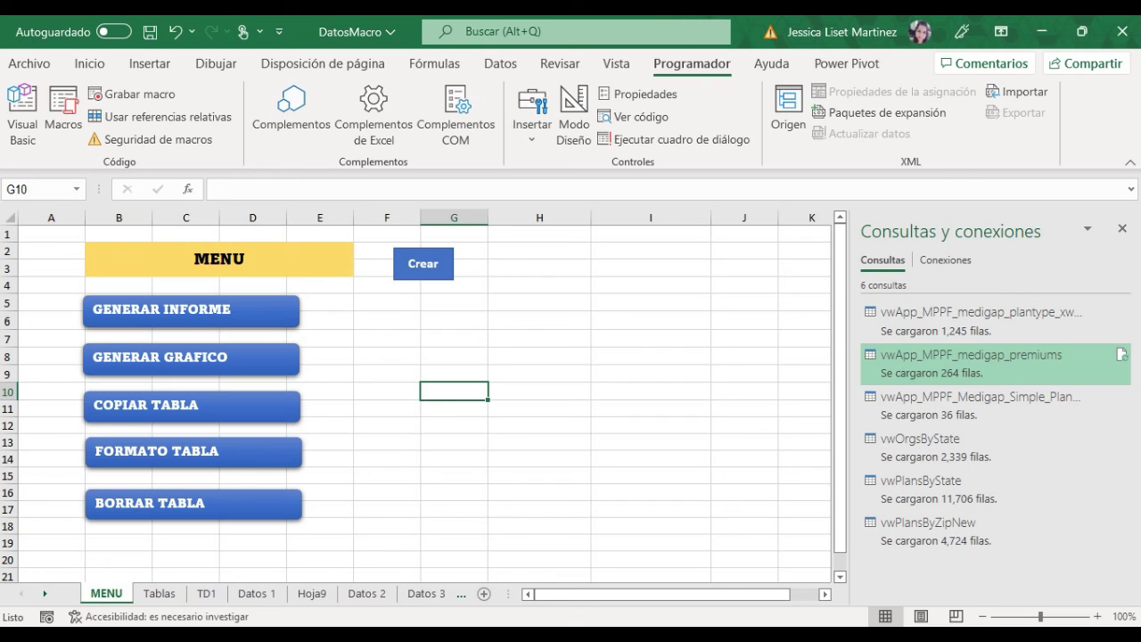
- Switch to the Google Meet call in Firefox, stop the current presentation and start presenting the full screen again
key(alt+Tab)
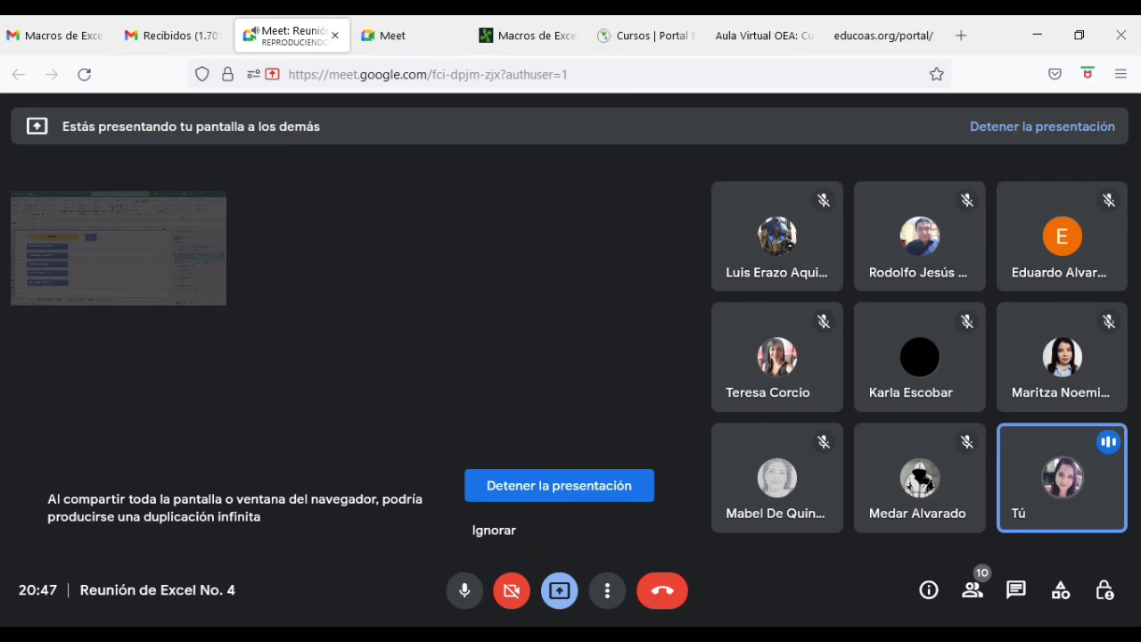
click(375, 571)
click(559, 485)
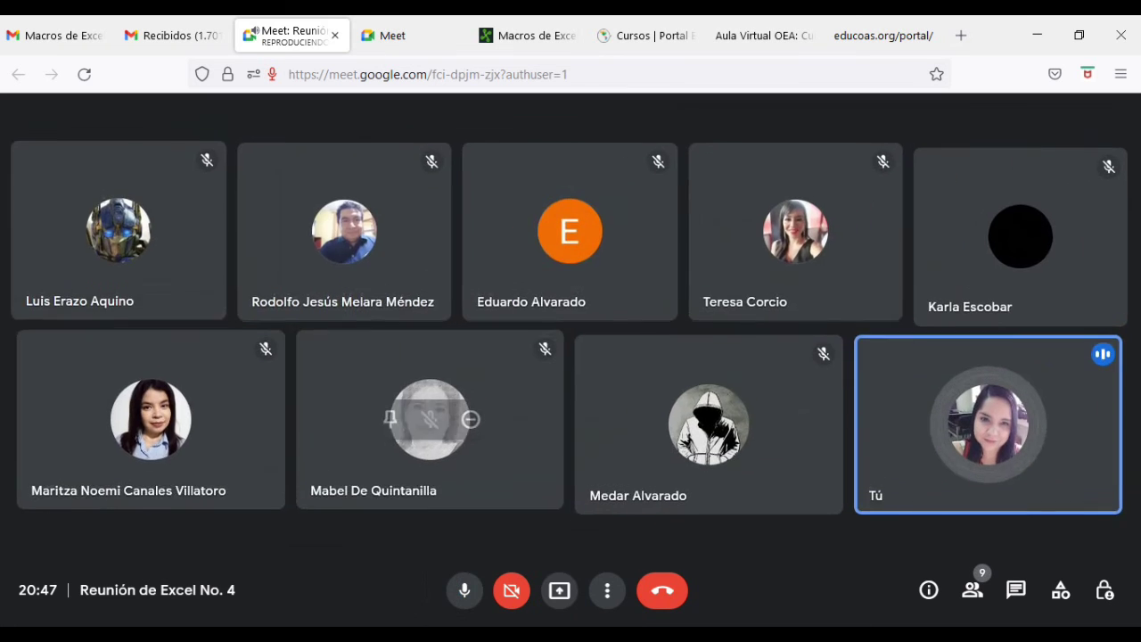
click(559, 590)
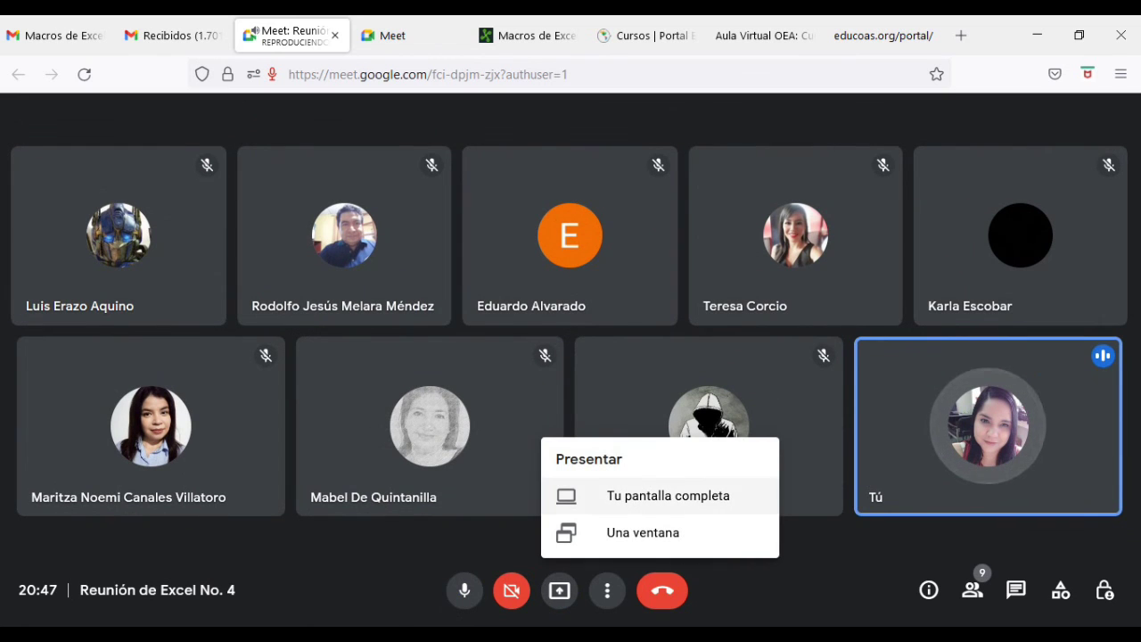
click(667, 494)
click(455, 159)
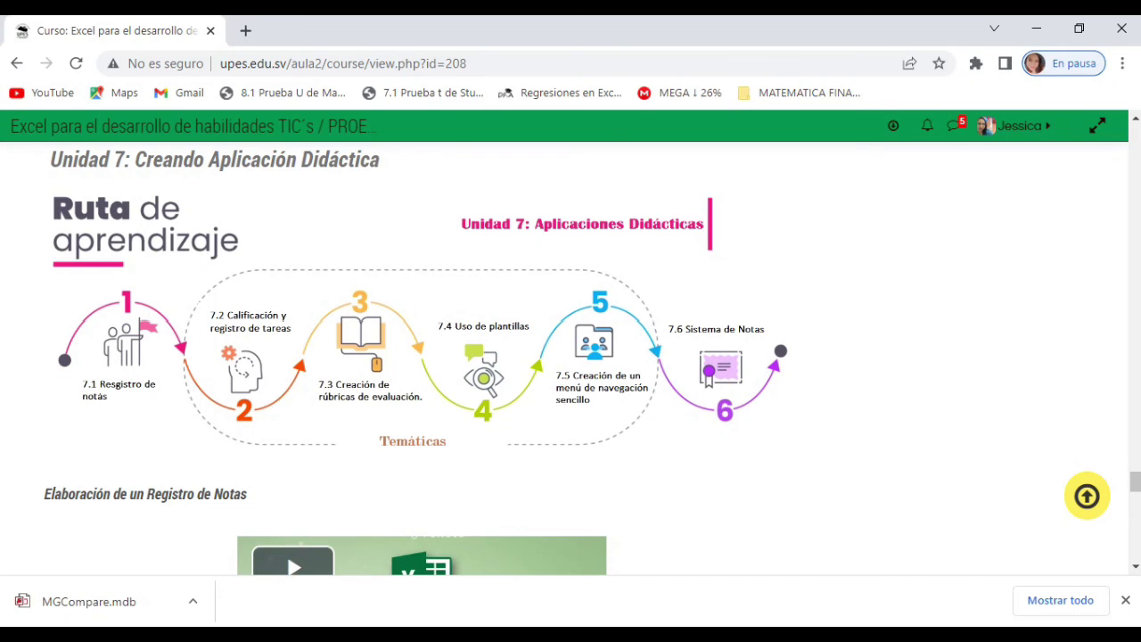
- Go over the Unit 7 learning path and its videos on grade registers and evaluation rubrics on the course page
scroll(570, 356, up, 1)
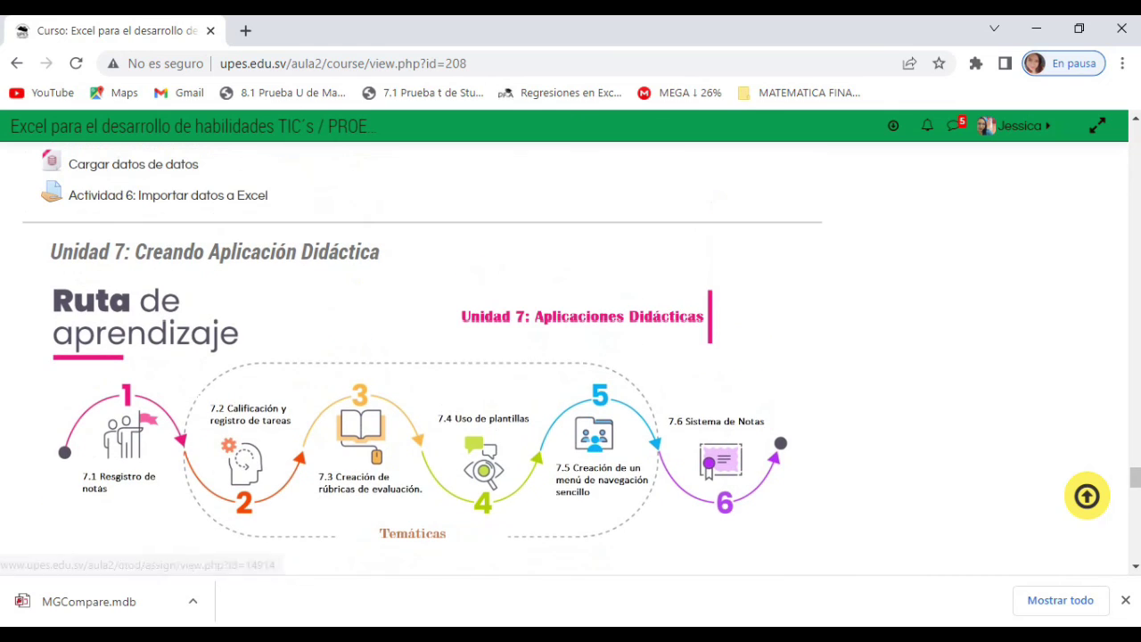
scroll(570, 357, down, 2)
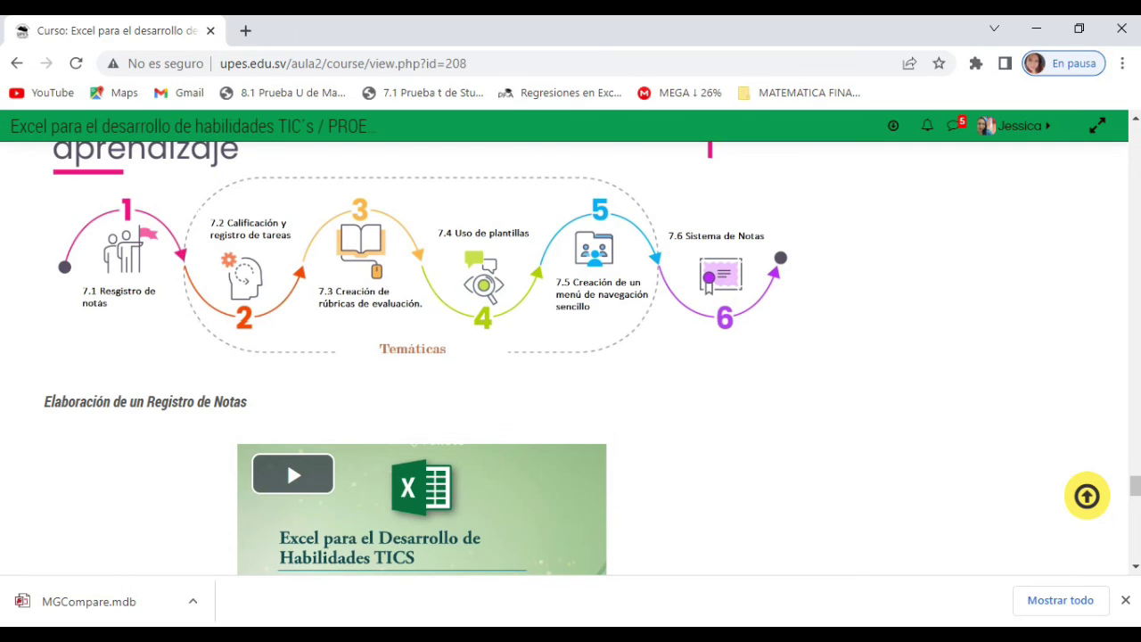
scroll(571, 357, down, 2)
scroll(571, 357, up, 2)
scroll(570, 356, down, 3)
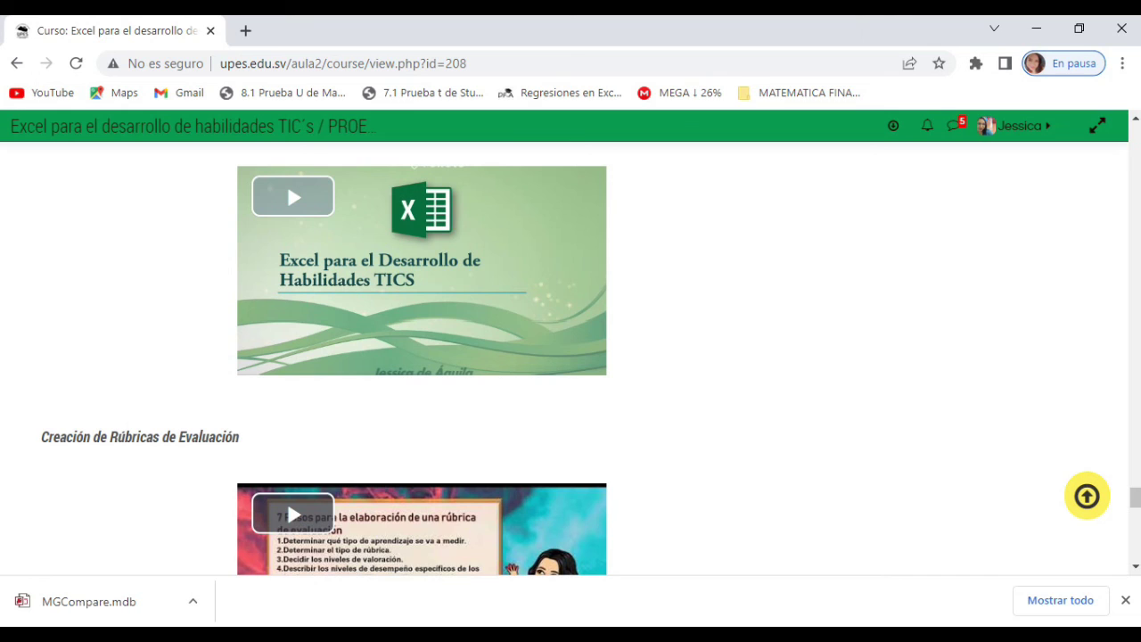
scroll(570, 357, down, 3)
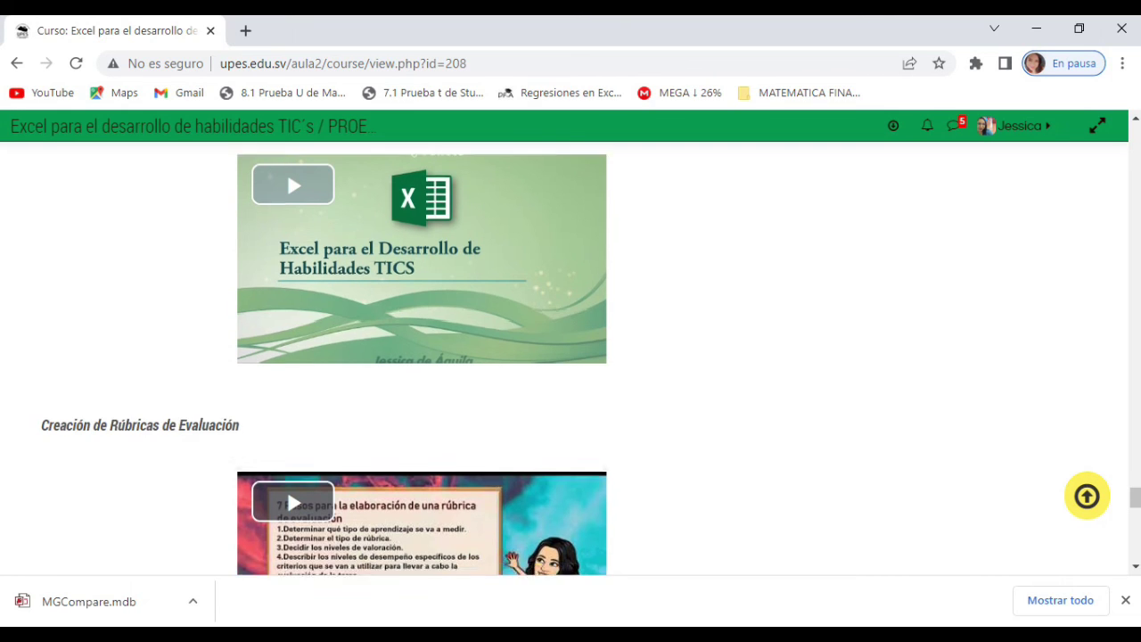
- Examine the Unit 7 resource links and the Unit 8 learning path, continuing to the payroll and inventory lessons
scroll(570, 356, down, 2)
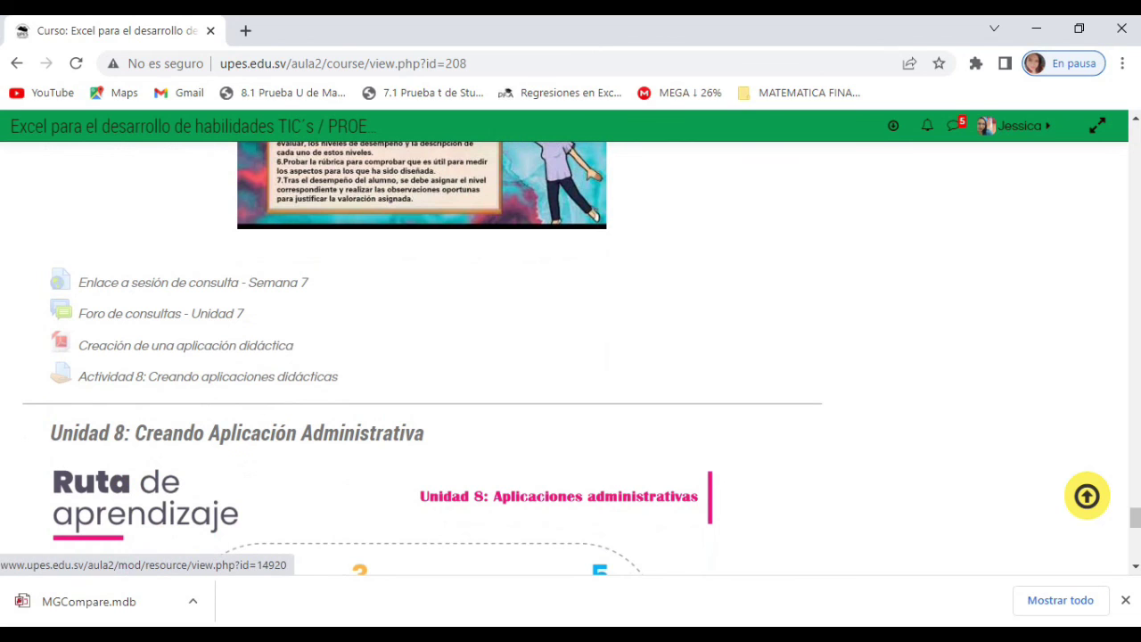
scroll(570, 357, down, 2)
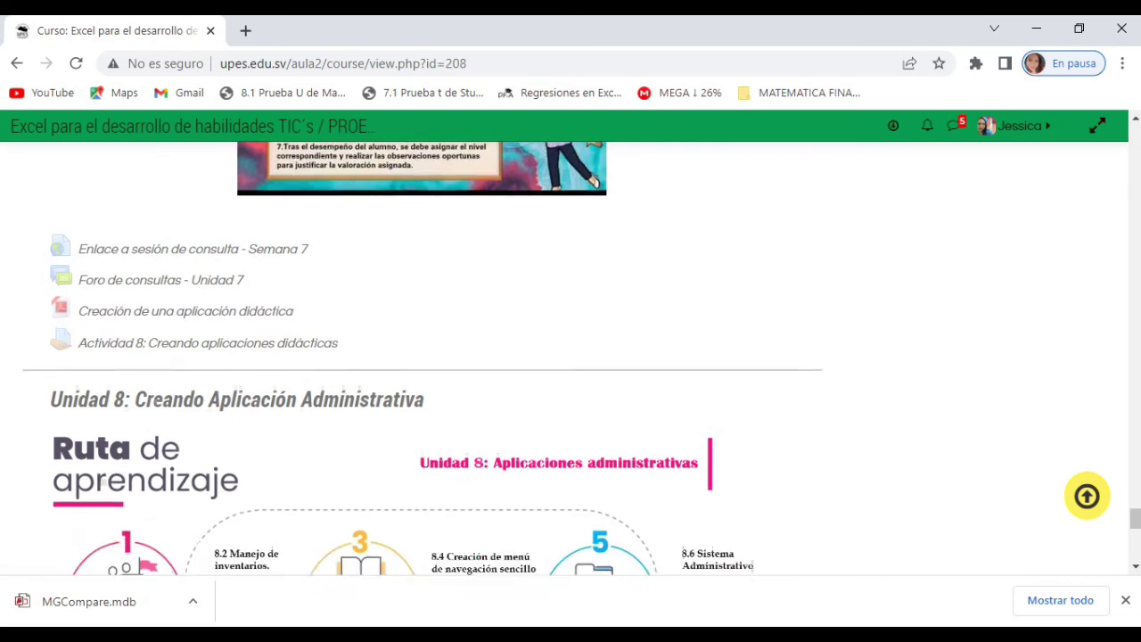
scroll(570, 356, down, 1)
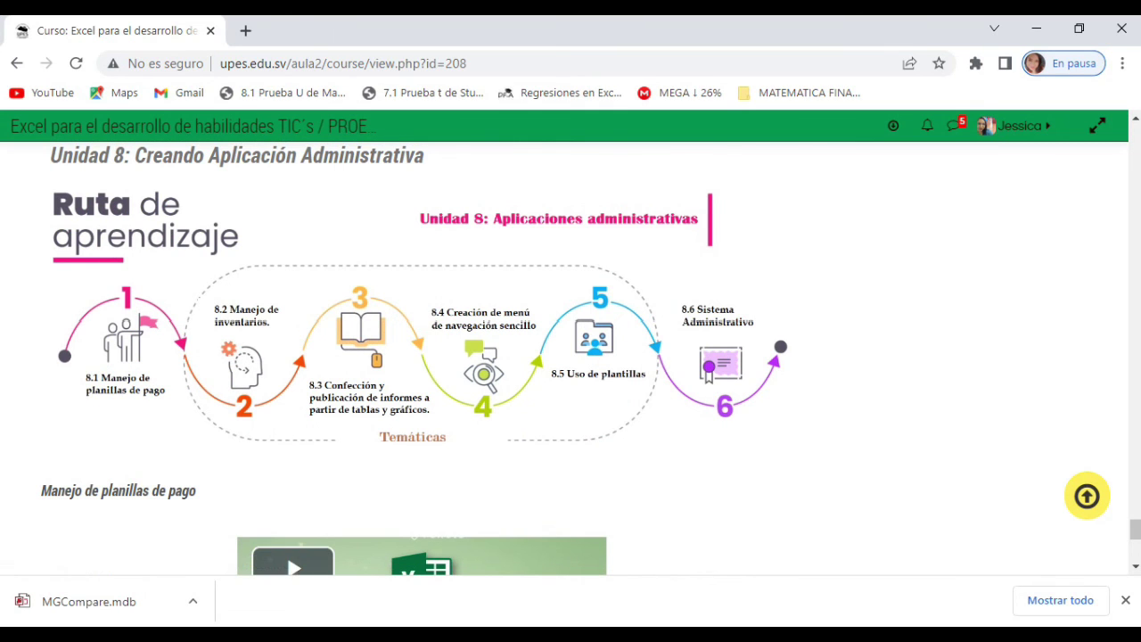
scroll(570, 357, down, 3)
scroll(571, 356, up, 2)
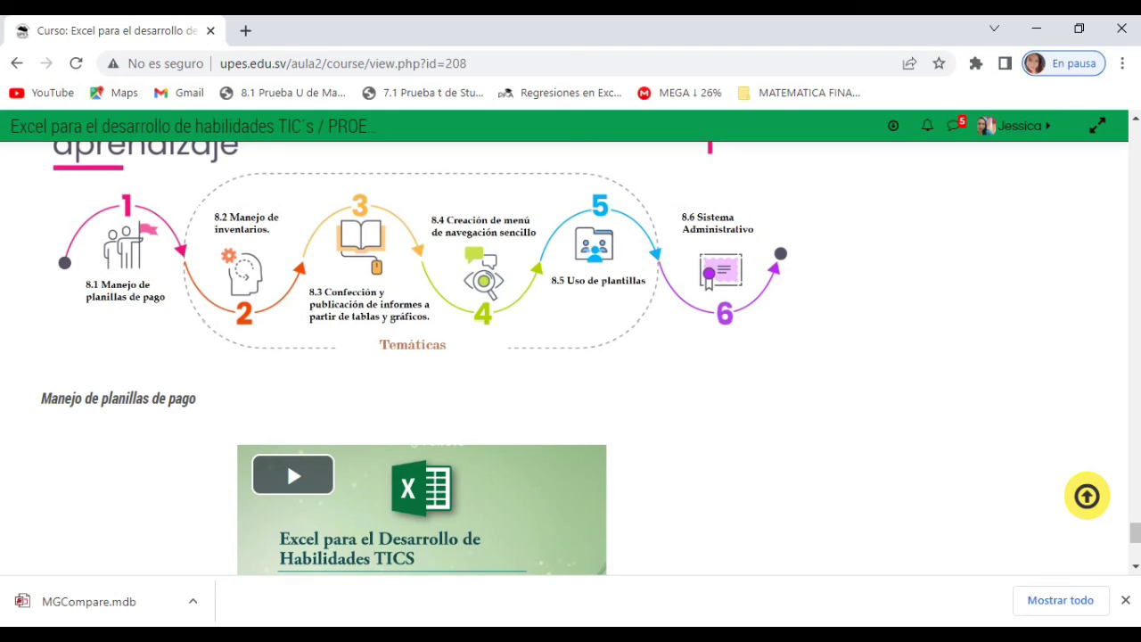
scroll(570, 356, down, 2)
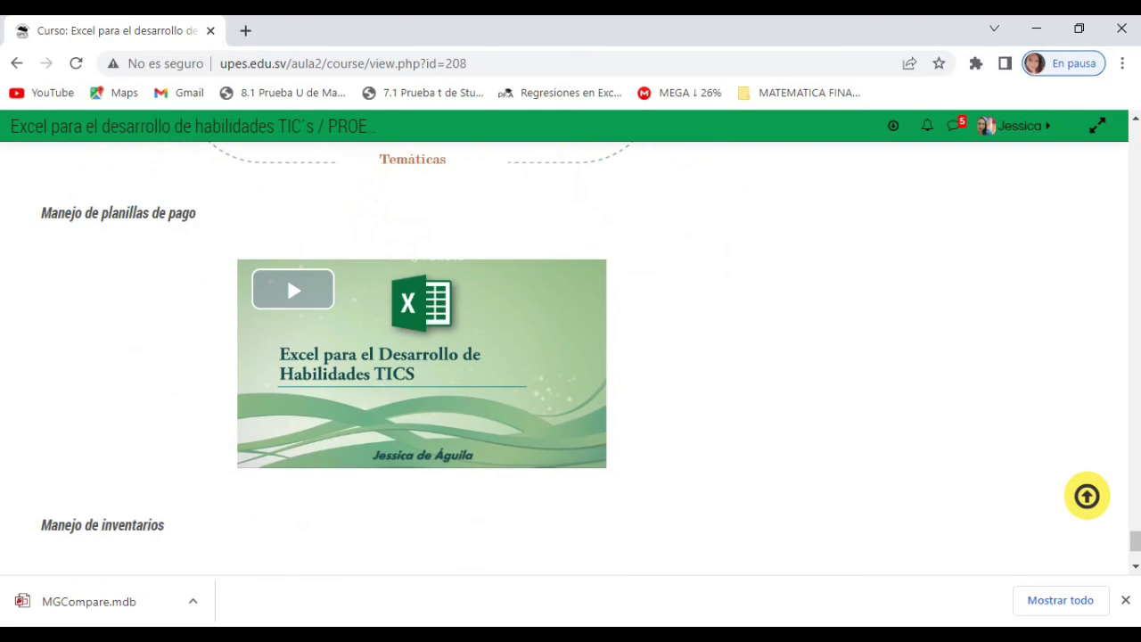
- Go over the Unit 8 resource links and its learning path on administrative applications on the course page
scroll(552, 445, down, 2)
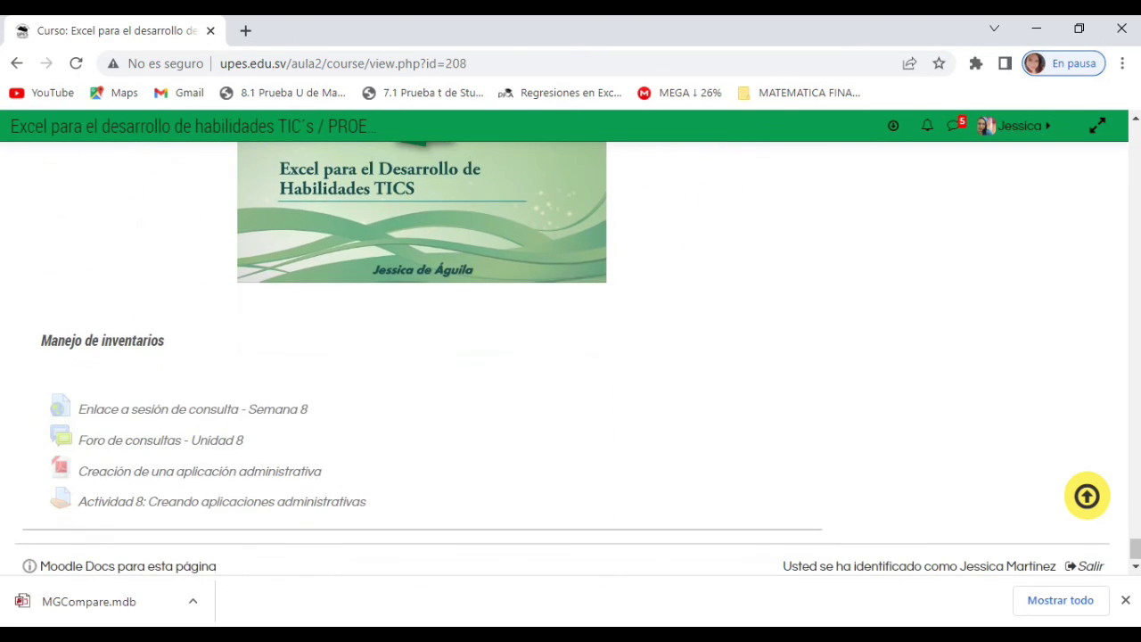
scroll(570, 356, up, 10)
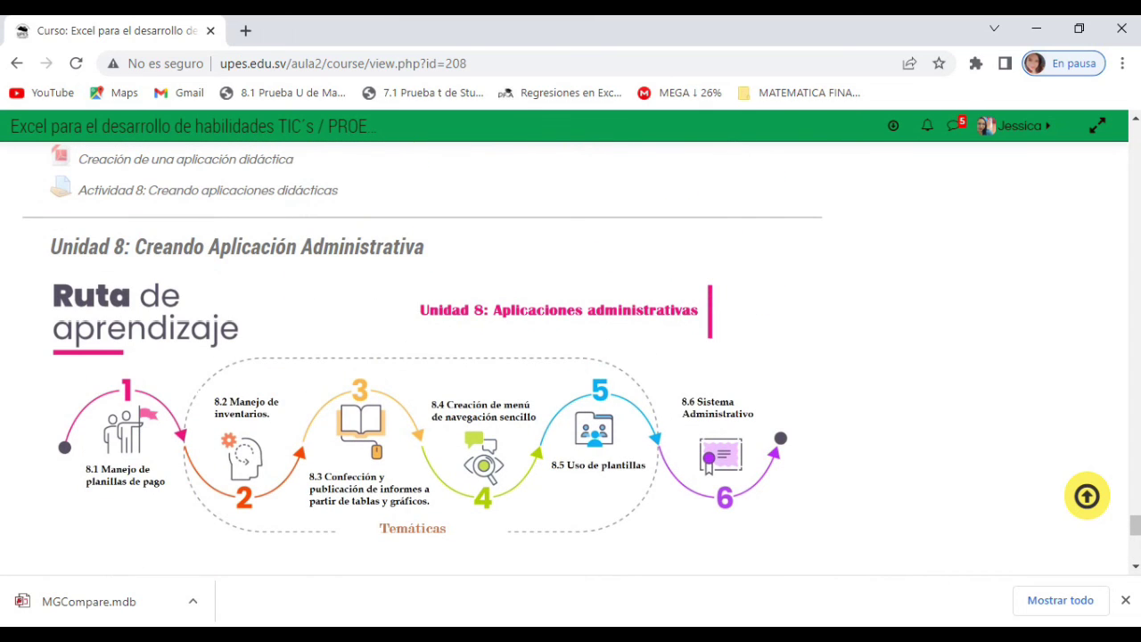
scroll(422, 357, down, 2)
scroll(422, 357, up, 2)
scroll(422, 356, down, 2)
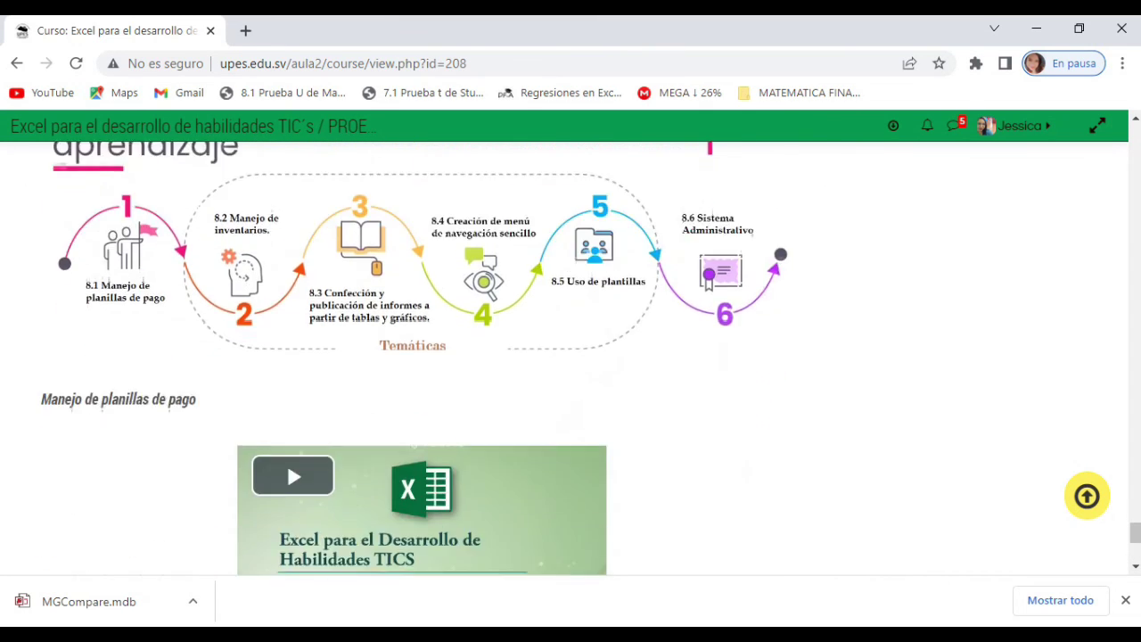
scroll(421, 356, down, 1)
scroll(421, 357, up, 3)
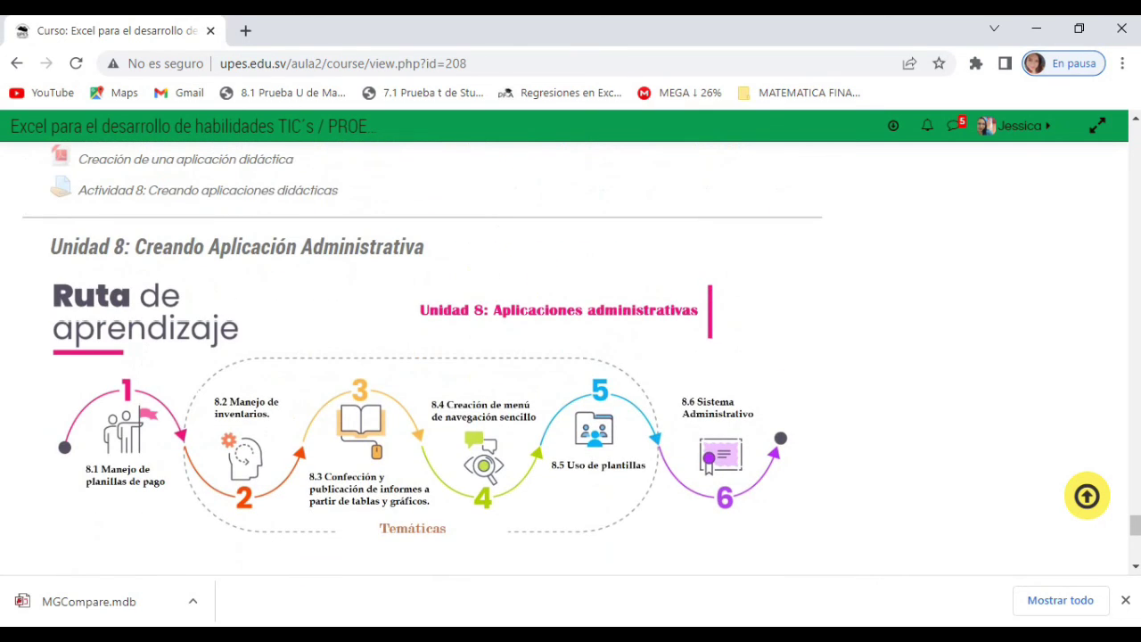
- Review the Unit 5 macro resources and the Unit 6 database learning path and activities, and return to the Google Meet call in Firefox
scroll(422, 357, up, 8)
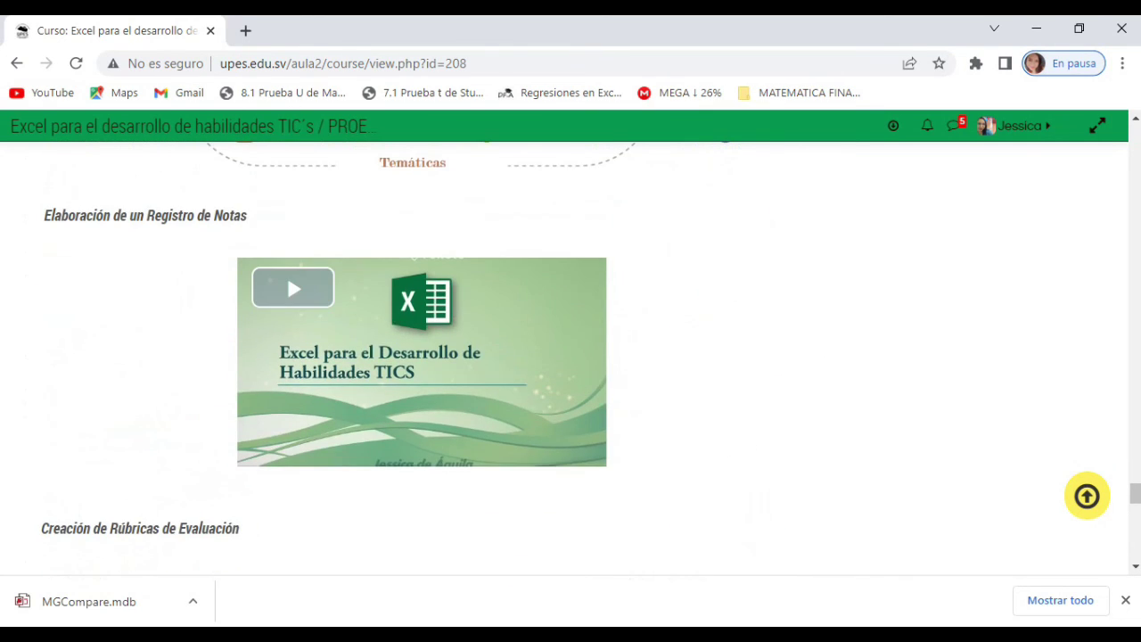
scroll(421, 357, up, 10)
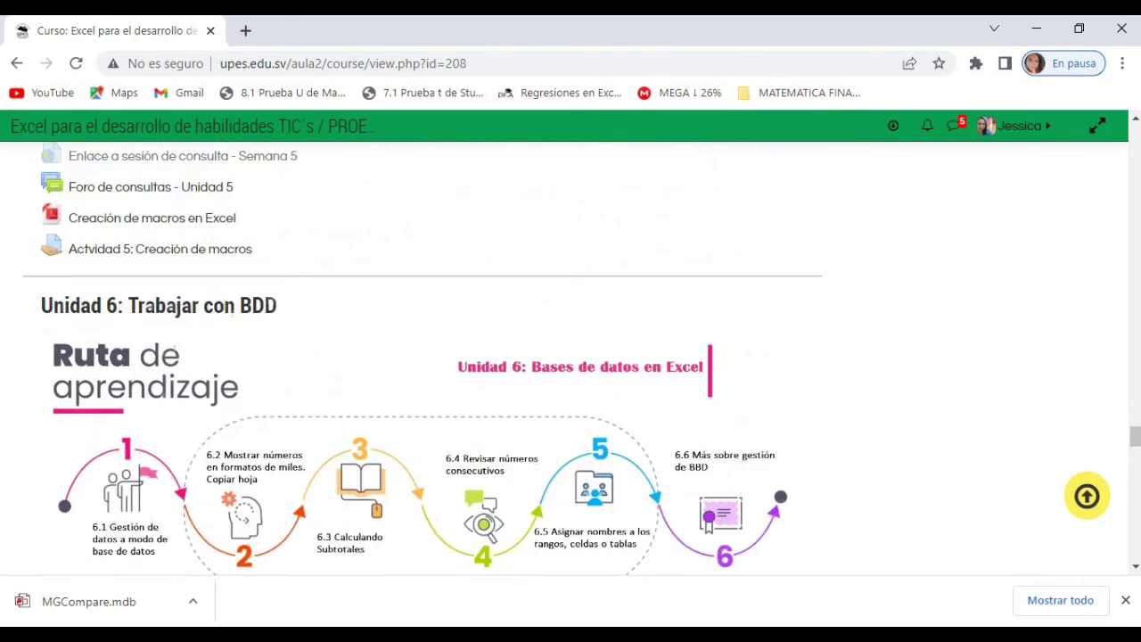
scroll(421, 357, up, 1)
scroll(422, 356, down, 2)
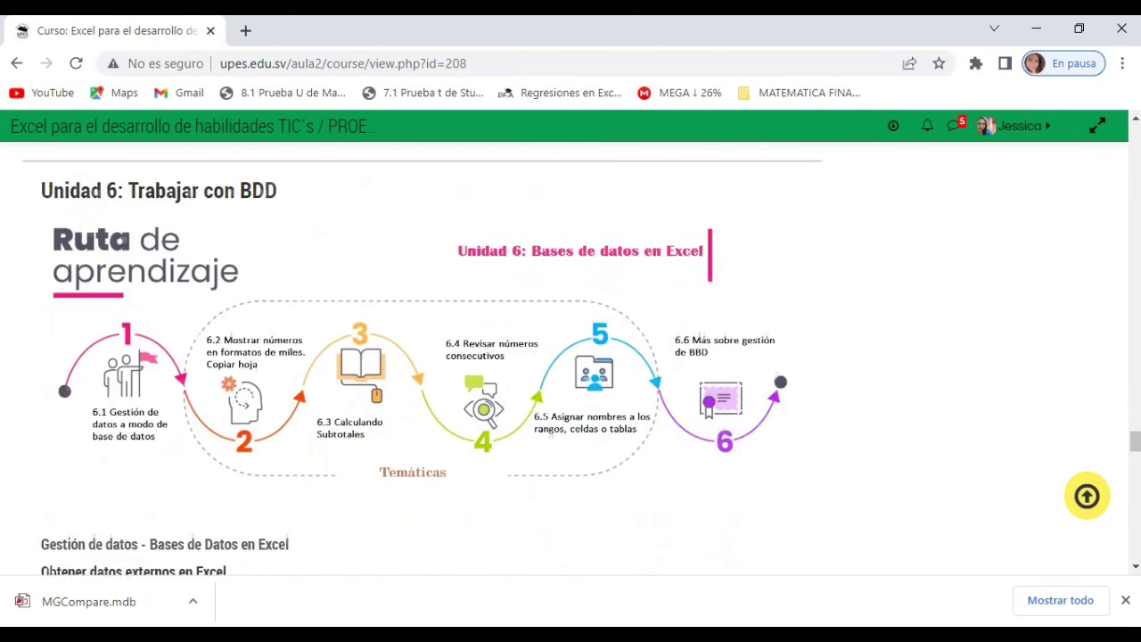
scroll(421, 356, down, 1)
scroll(422, 357, up, 4)
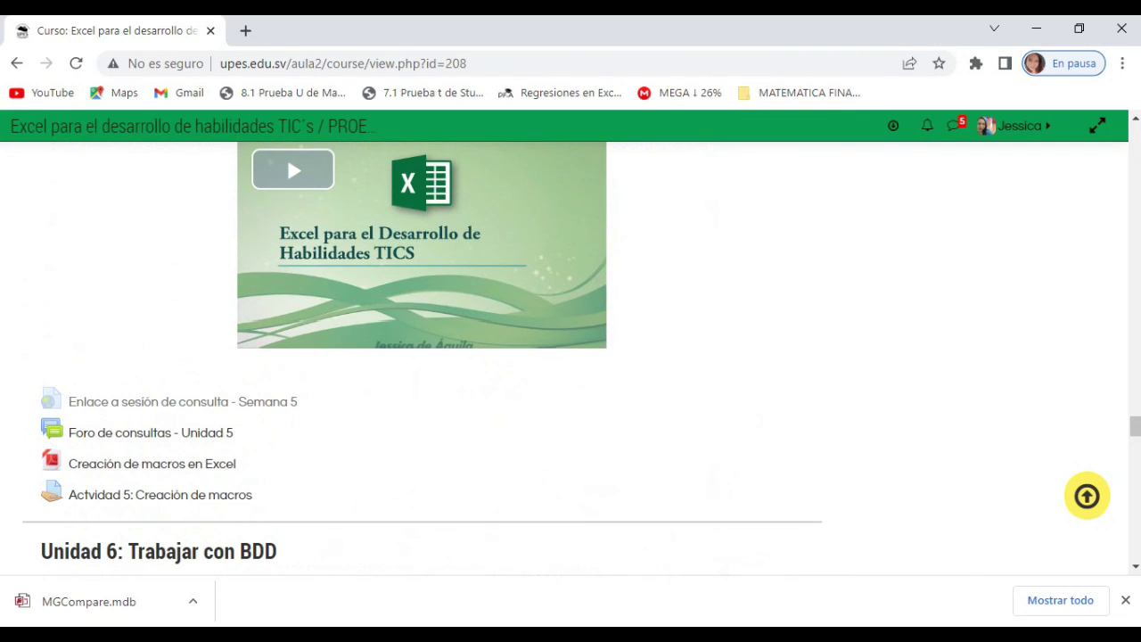
scroll(383, 343, down, 2)
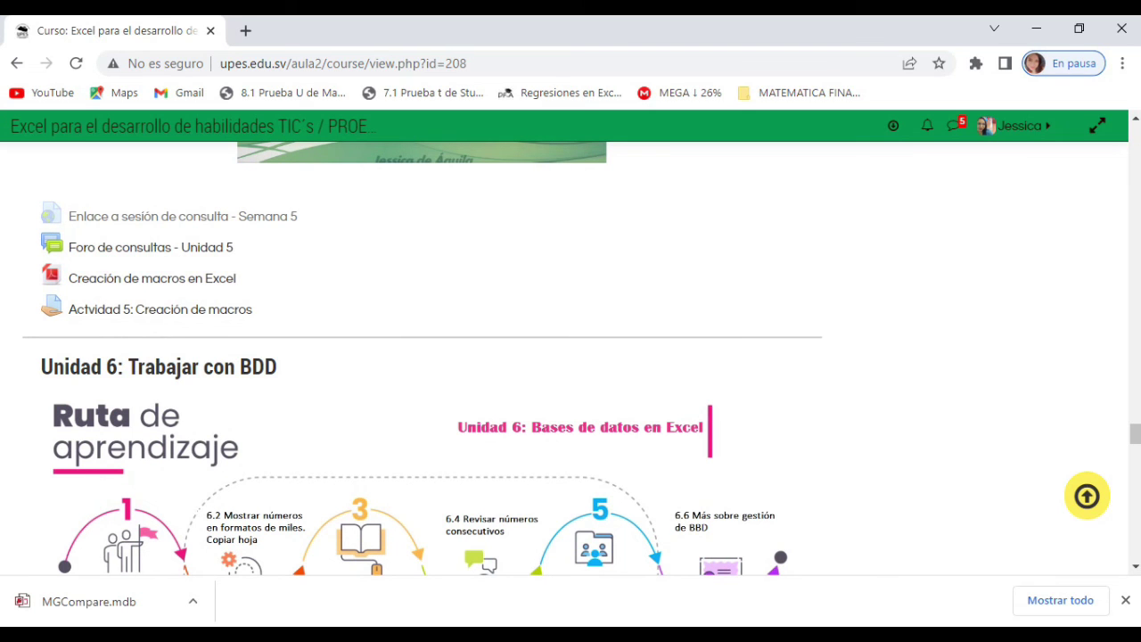
scroll(422, 356, down, 4)
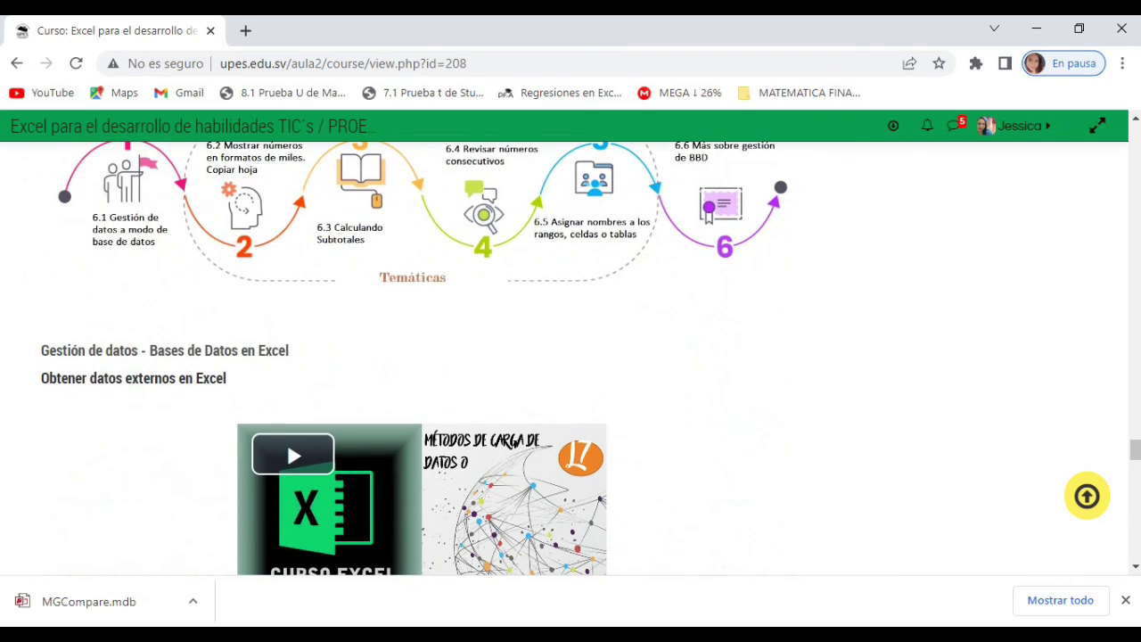
scroll(414, 356, down, 6)
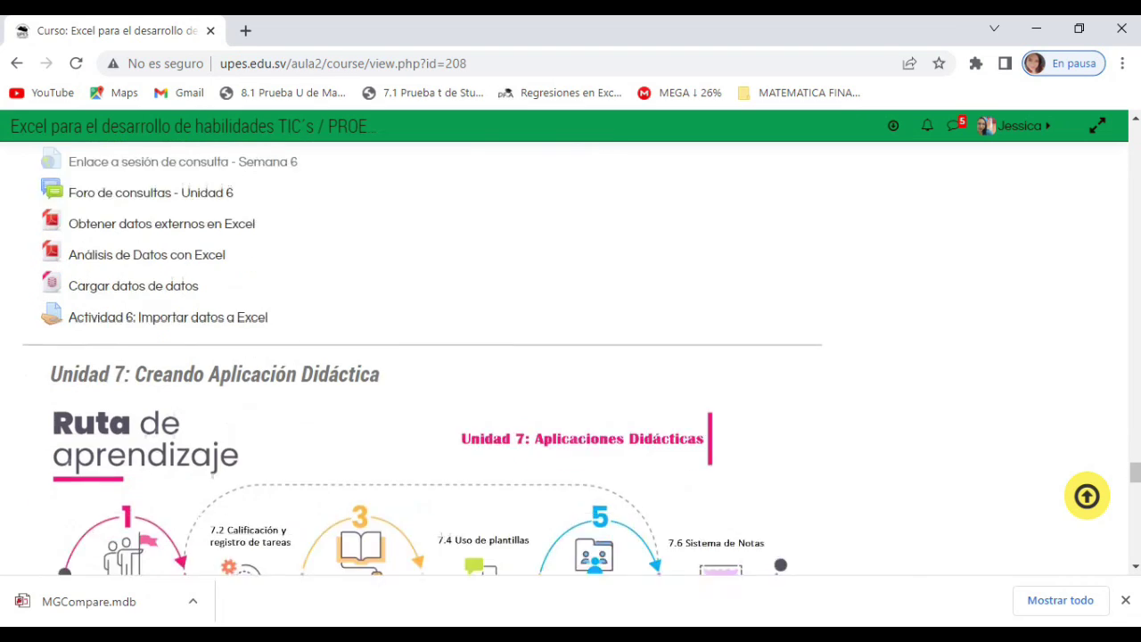
key(alt+Tab)
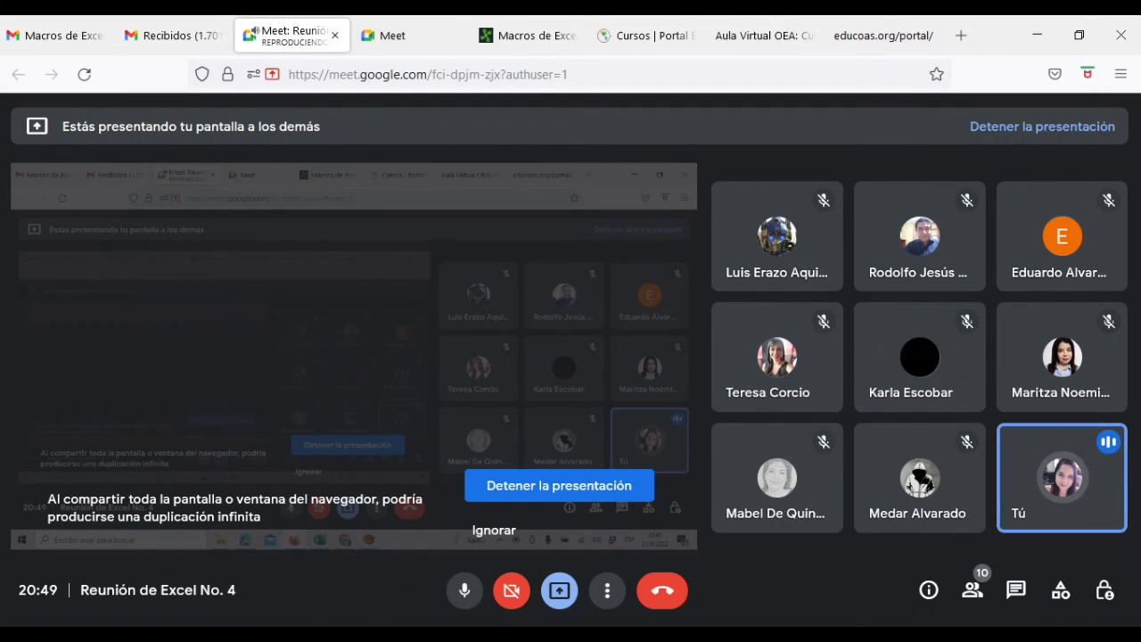